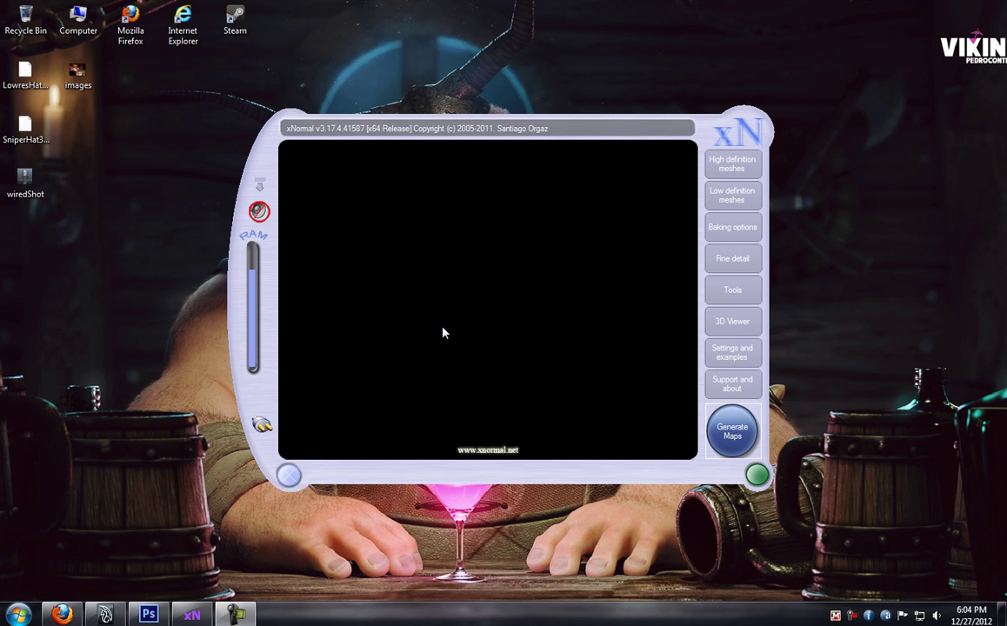
Delete the wiredShot file from the desktop
{"action": "left_click", "coordinate": [25, 180]}
{"action": "key", "text": "Delete"}
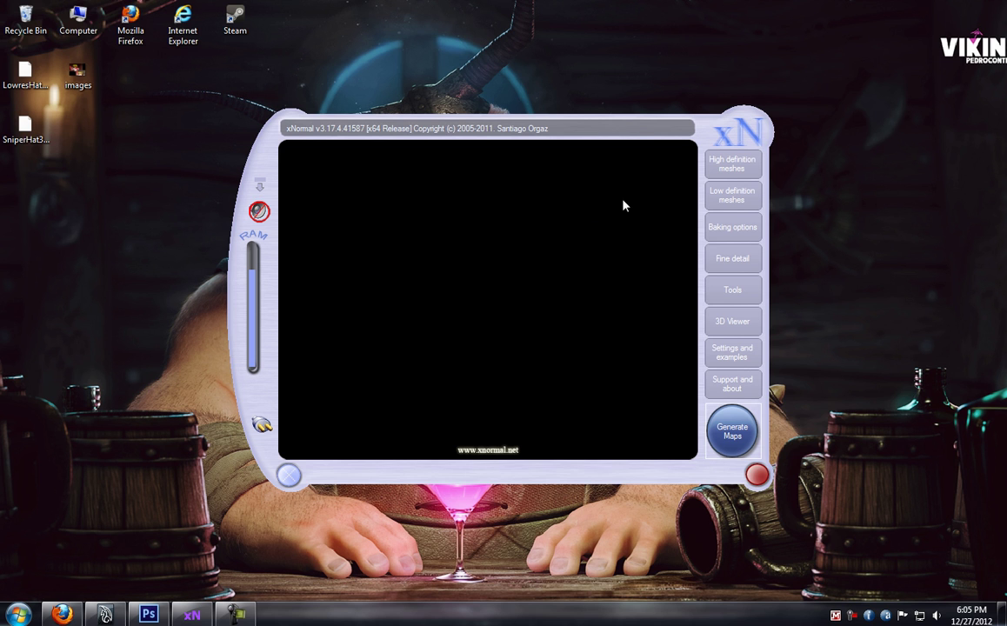
Add SniperHat3hi.OBJ as a high definition mesh and set its smooth normals to Average normals
{"action": "left_click", "coordinate": [715, 162]}
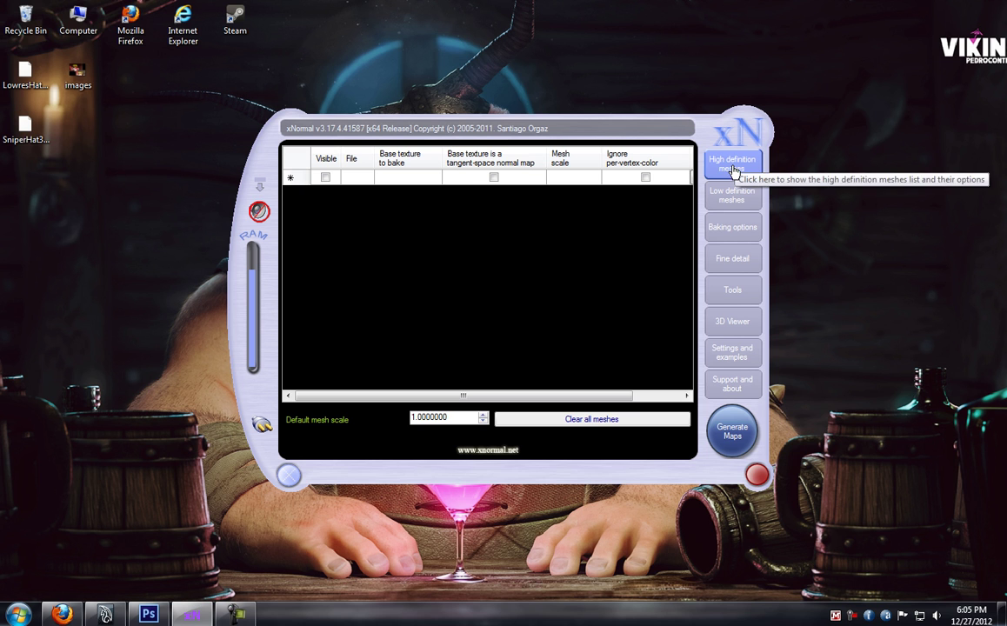
{"action": "right_click", "coordinate": [461, 231]}
{"action": "left_click", "coordinate": [484, 242]}
{"action": "left_click", "coordinate": [279, 186]}
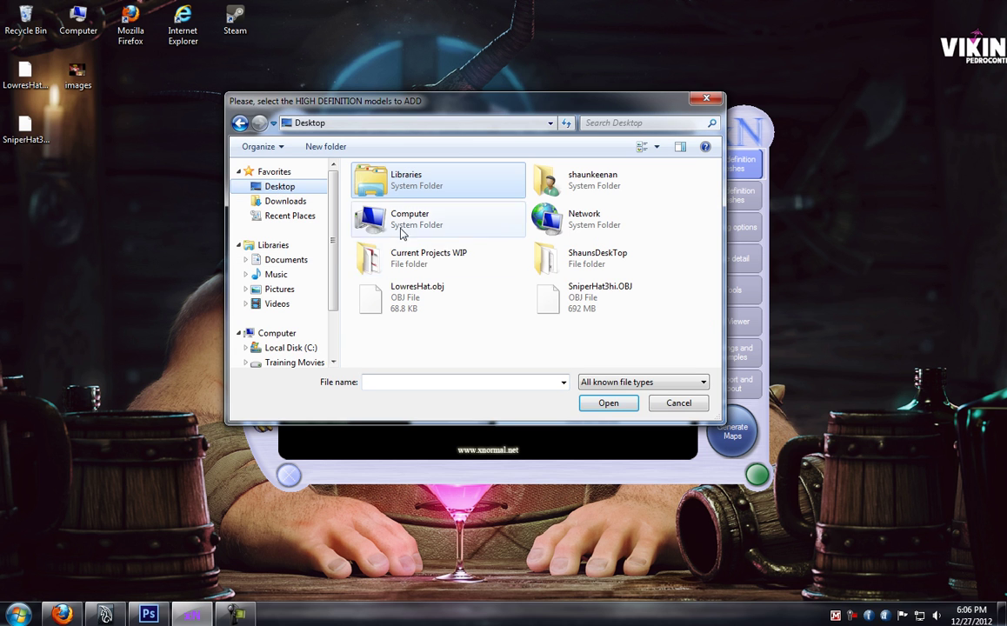
{"action": "double_click", "coordinate": [574, 297]}
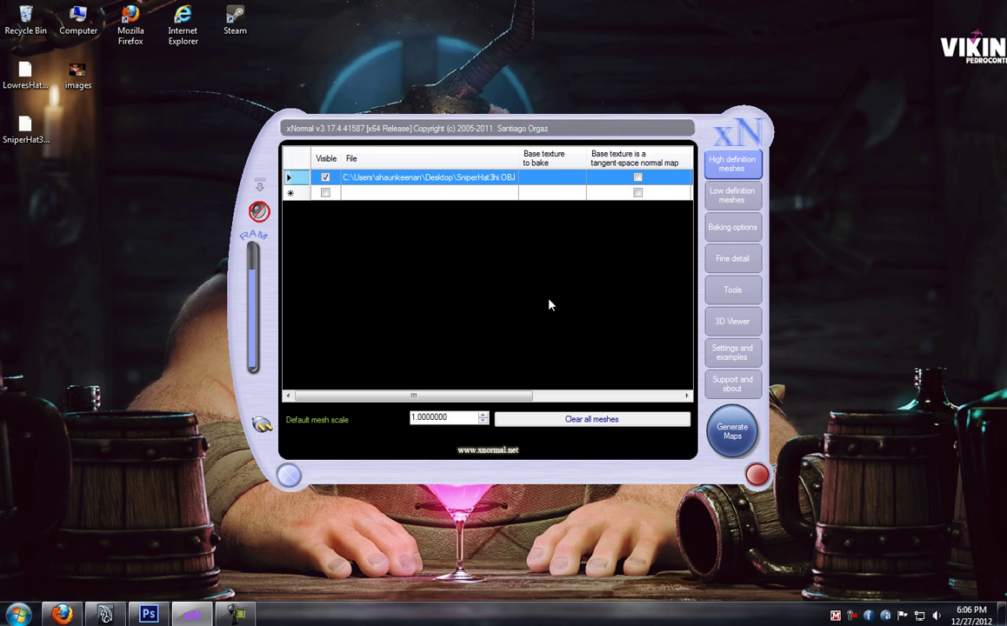
{"action": "left_click_drag", "start_coordinate": [407, 393], "coordinate": [567, 395]}
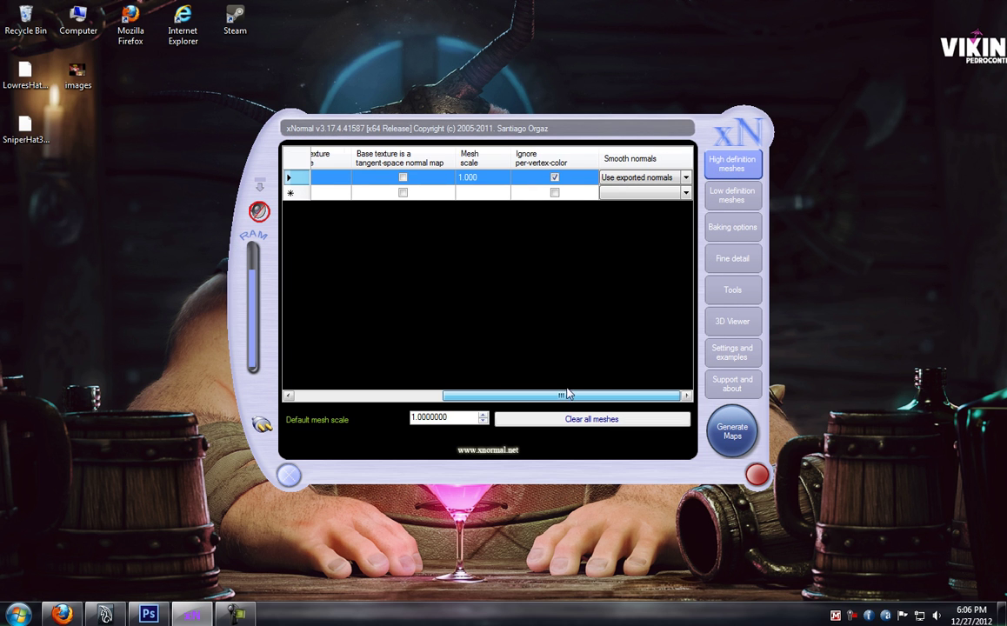
{"action": "left_click", "coordinate": [686, 178]}
{"action": "left_click", "coordinate": [664, 200]}
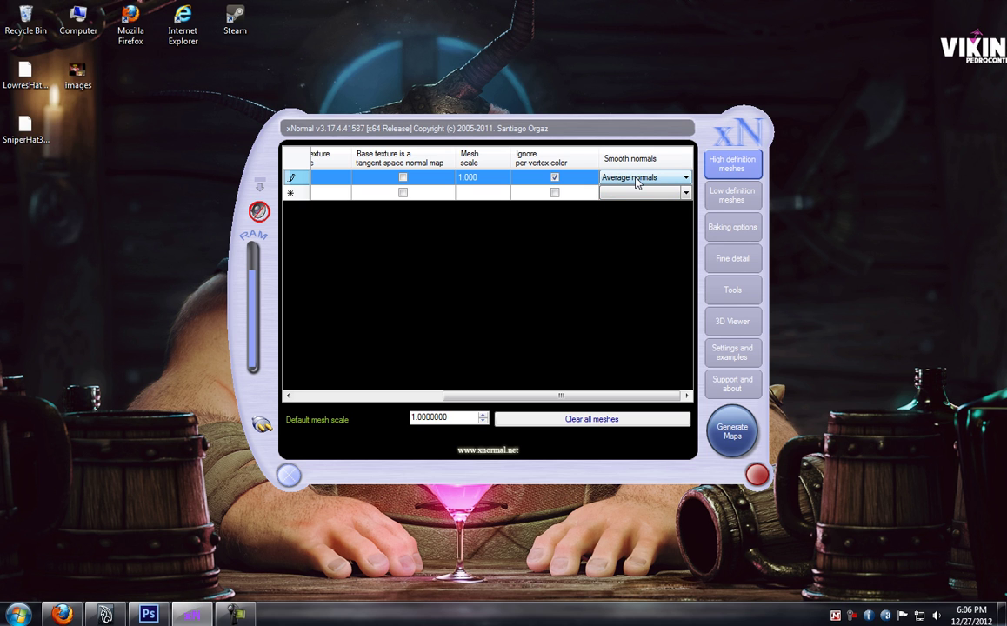
Add LowresHat.obj as a low definition mesh and set its smooth normals to Average normals
{"action": "left_click", "coordinate": [733, 195]}
{"action": "right_click", "coordinate": [550, 247]}
{"action": "left_click", "coordinate": [565, 251]}
{"action": "double_click", "coordinate": [392, 296]}
{"action": "left_click_drag", "start_coordinate": [393, 406], "coordinate": [489, 406]}
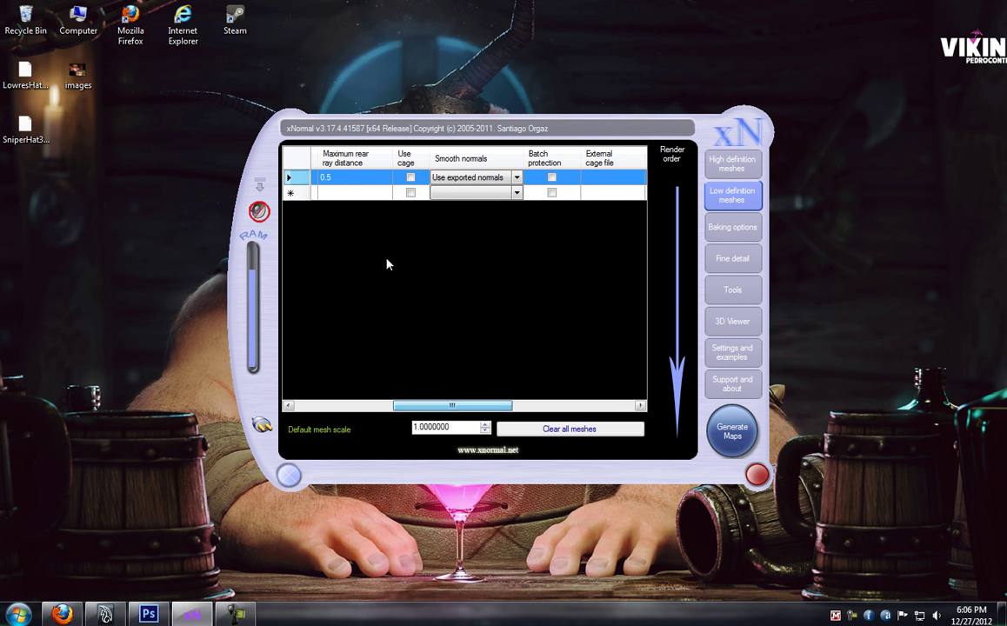
{"action": "left_click", "coordinate": [503, 179]}
{"action": "left_click", "coordinate": [500, 200]}
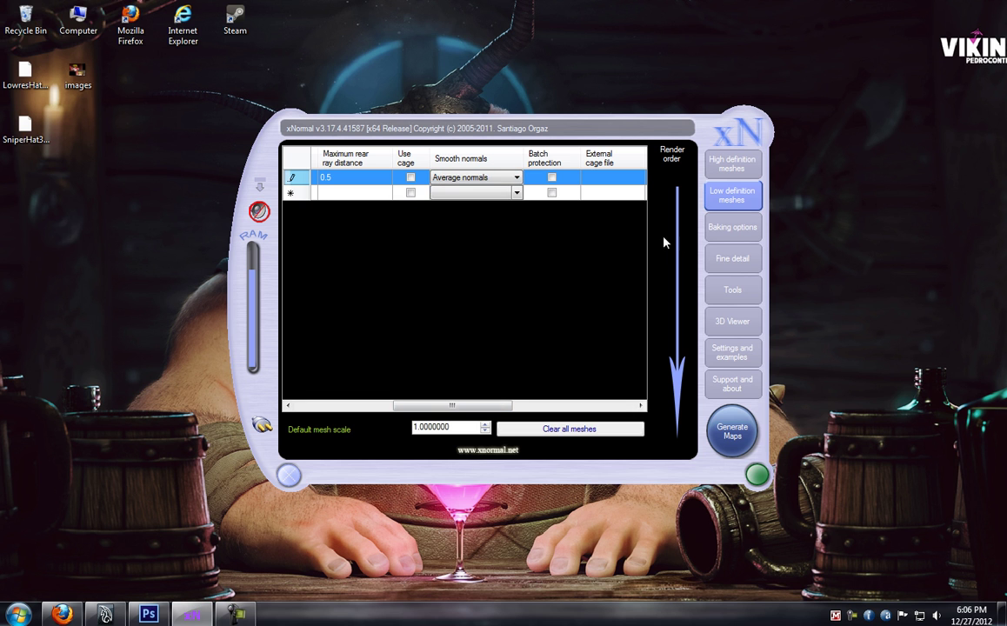
Display the baking options for the output file, map size and maps to render
{"action": "left_click", "coordinate": [715, 231]}
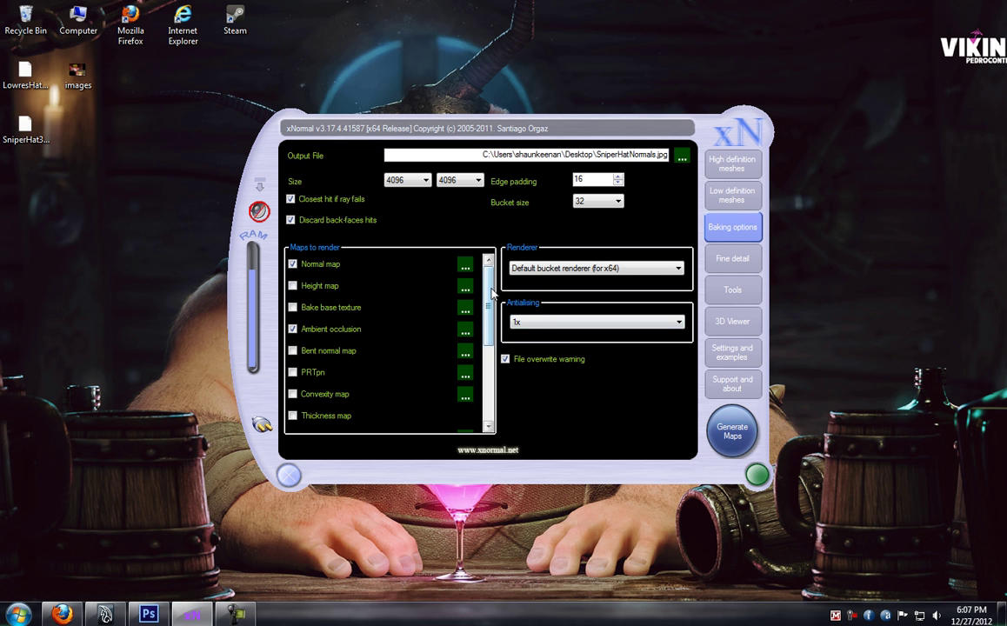
Switch to Photoshop and view the baked SniperHatNormals_occlusion.JPG map
{"action": "left_click", "coordinate": [148, 615]}
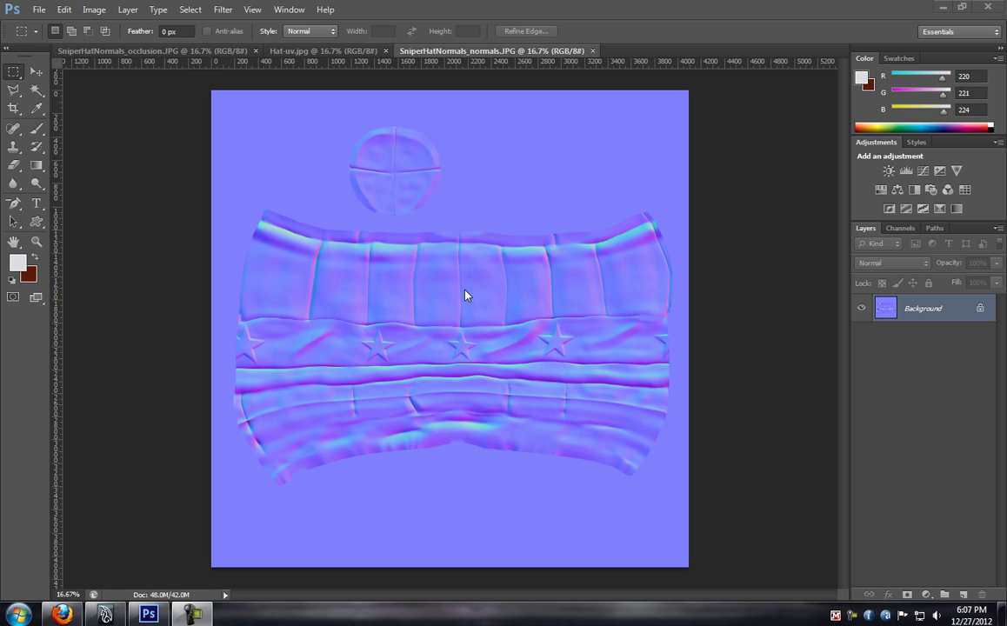
{"action": "left_click", "coordinate": [133, 51]}
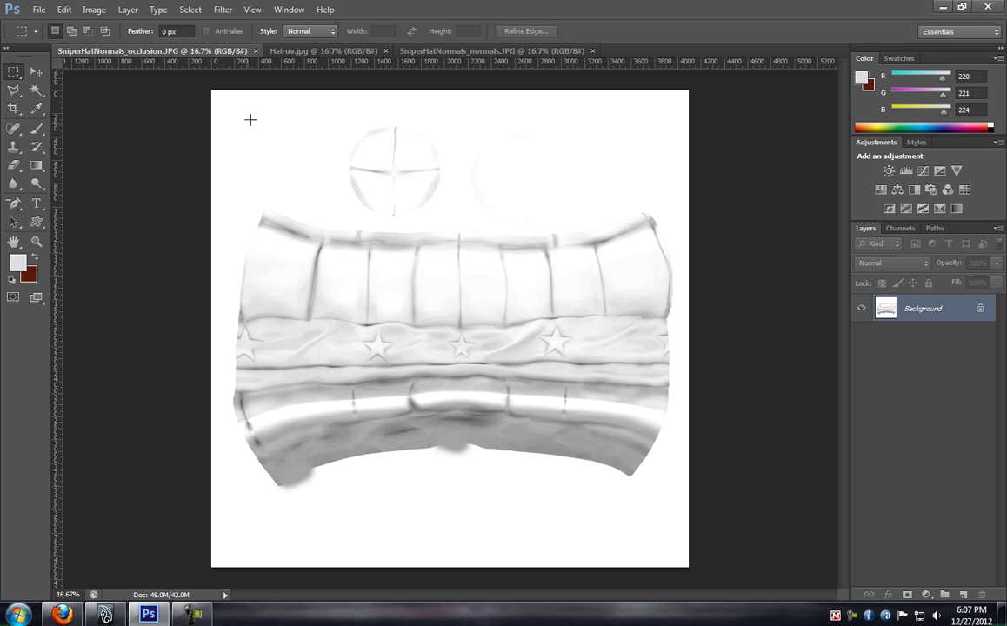
Float Hat-uv.jpg in its own window and copy its wireframe into SniperHatNormals_normals.JPG as a new layer
{"action": "left_click_drag", "start_coordinate": [292, 51], "coordinate": [477, 127]}
{"action": "left_click_drag", "start_coordinate": [577, 112], "coordinate": [582, 97]}
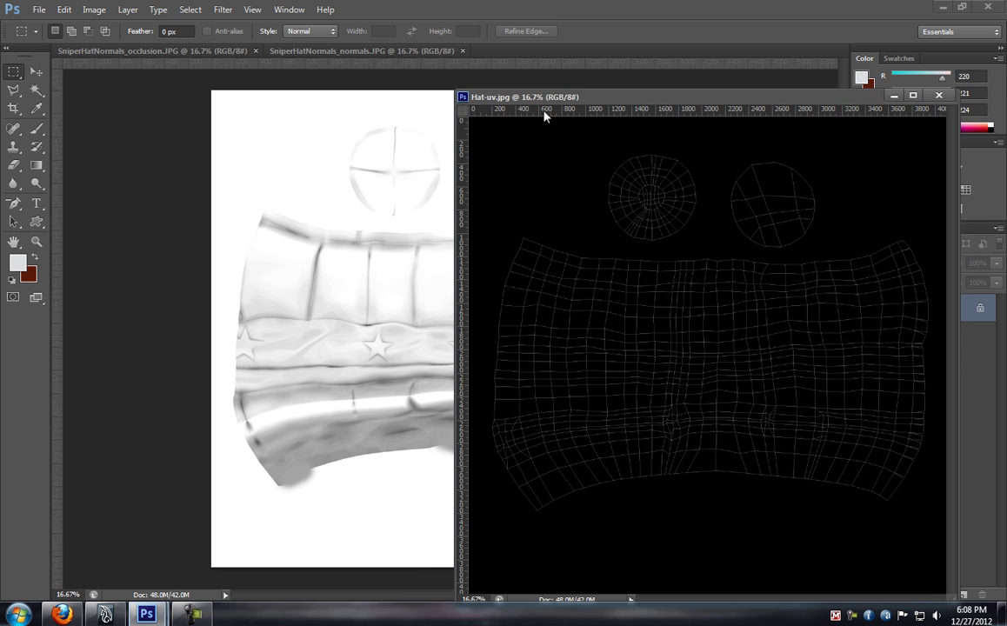
{"action": "left_click", "coordinate": [38, 72]}
{"action": "left_click_drag", "start_coordinate": [492, 103], "coordinate": [413, 106]}
{"action": "left_click", "coordinate": [341, 52]}
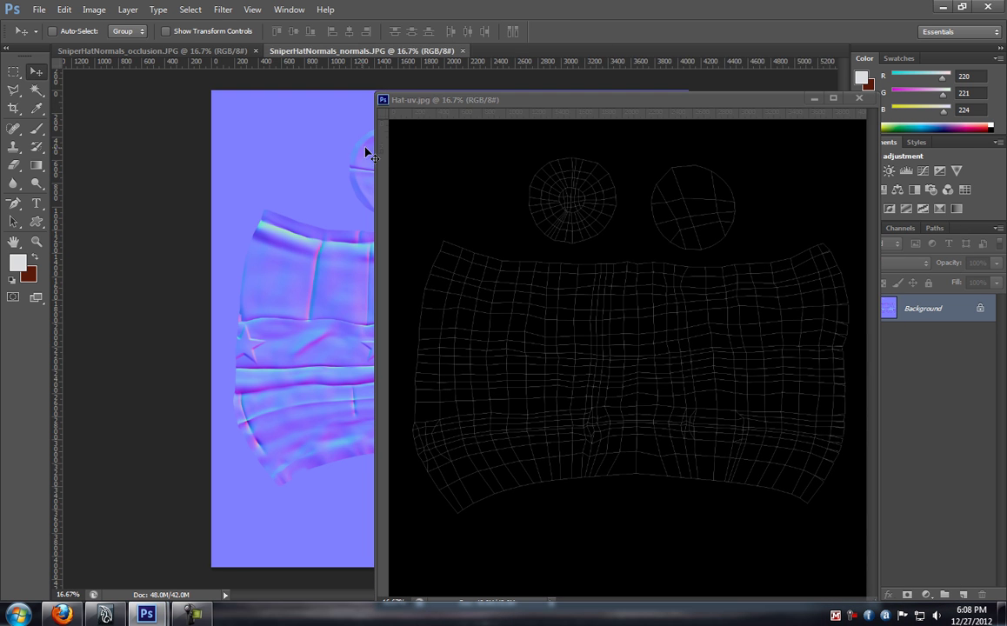
{"action": "left_click_drag", "start_coordinate": [484, 164], "coordinate": [315, 228]}
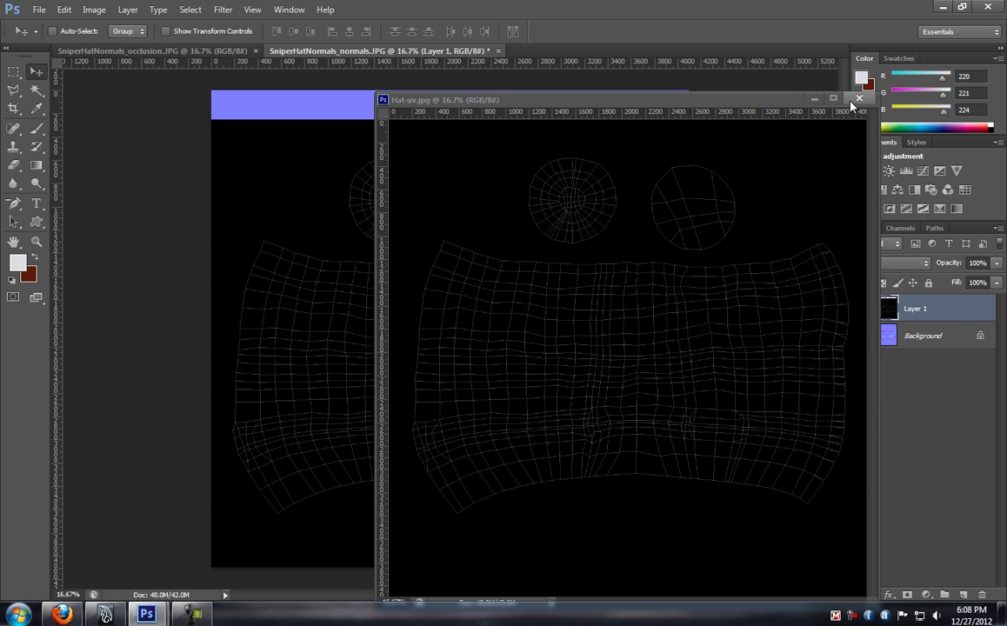
Close Hat-uv.jpg and align the copied UV wireframe layer with the normal map canvas
{"action": "left_click", "coordinate": [858, 99]}
{"action": "key", "text": "ctrl+minus"}
{"action": "left_click_drag", "start_coordinate": [396, 262], "coordinate": [415, 247]}
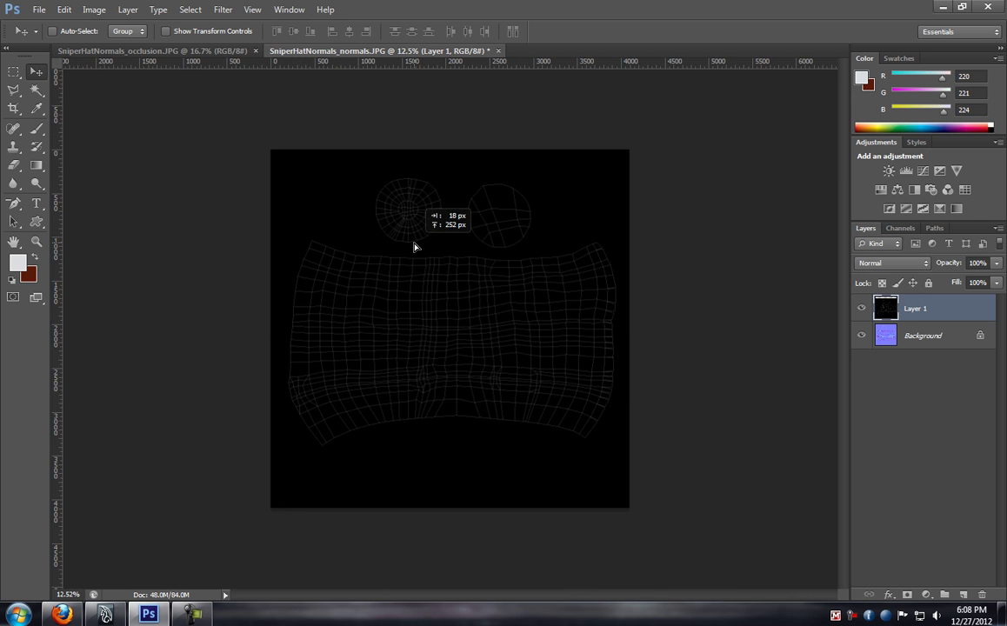
Set the UV wireframe layer to Screen blending with 59% fill and 83% opacity
{"action": "left_click", "coordinate": [883, 263]}
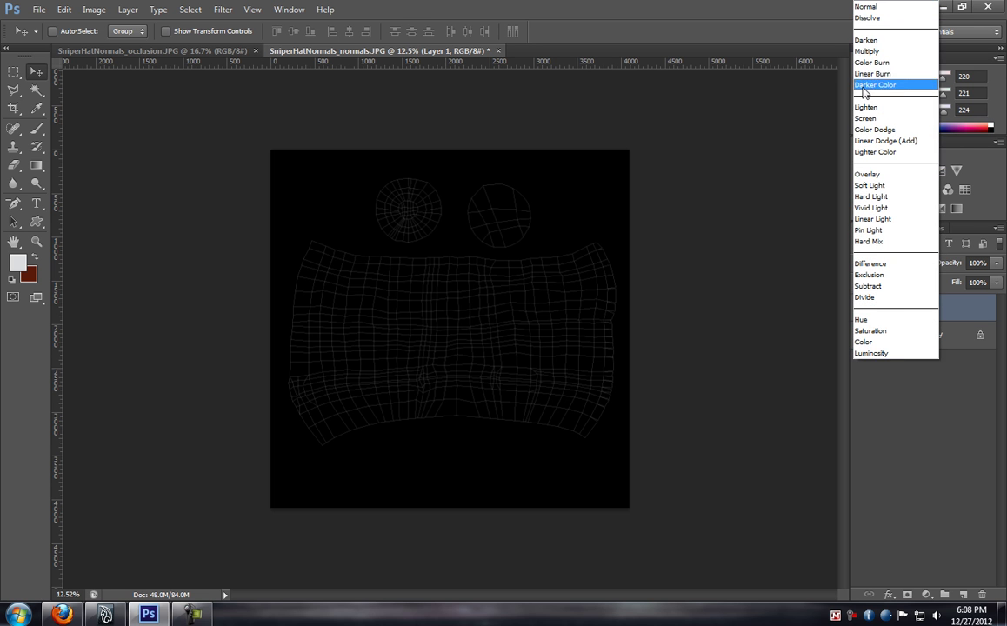
{"action": "left_click", "coordinate": [868, 119]}
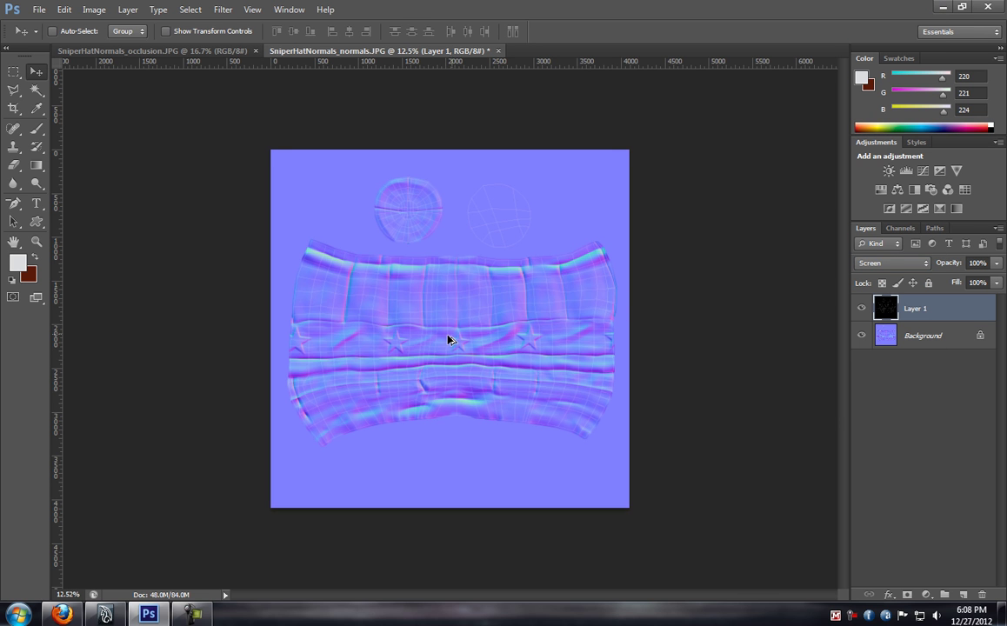
{"action": "scroll", "coordinate": [450, 336], "scroll_direction": "up", "scroll_amount": 3}
{"action": "key", "text": "alt"}
{"action": "left_click", "coordinate": [997, 284]}
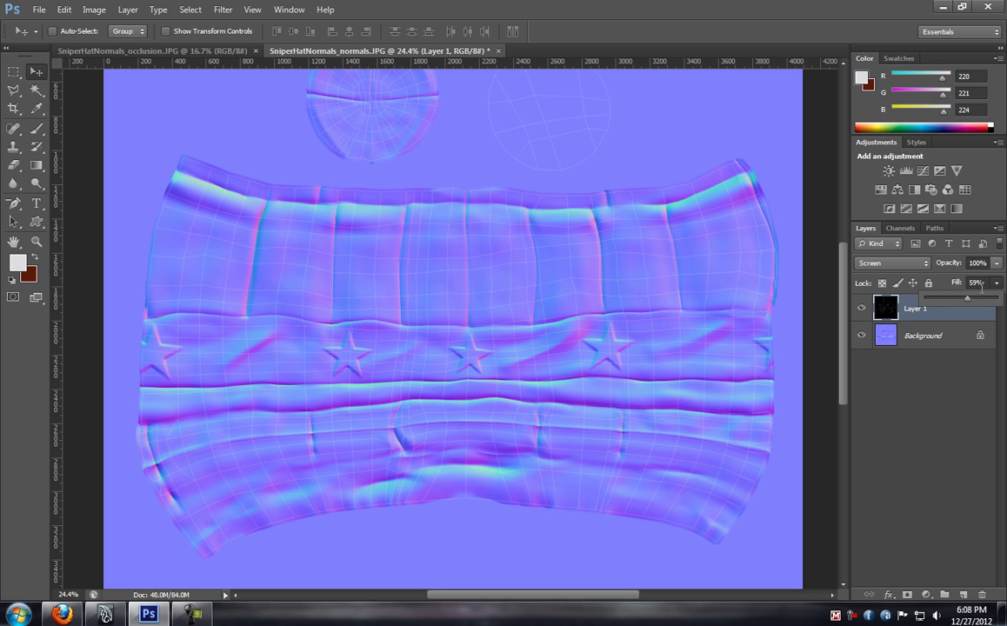
{"action": "left_click", "coordinate": [998, 263]}
{"action": "left_click_drag", "start_coordinate": [997, 280], "coordinate": [986, 282]}
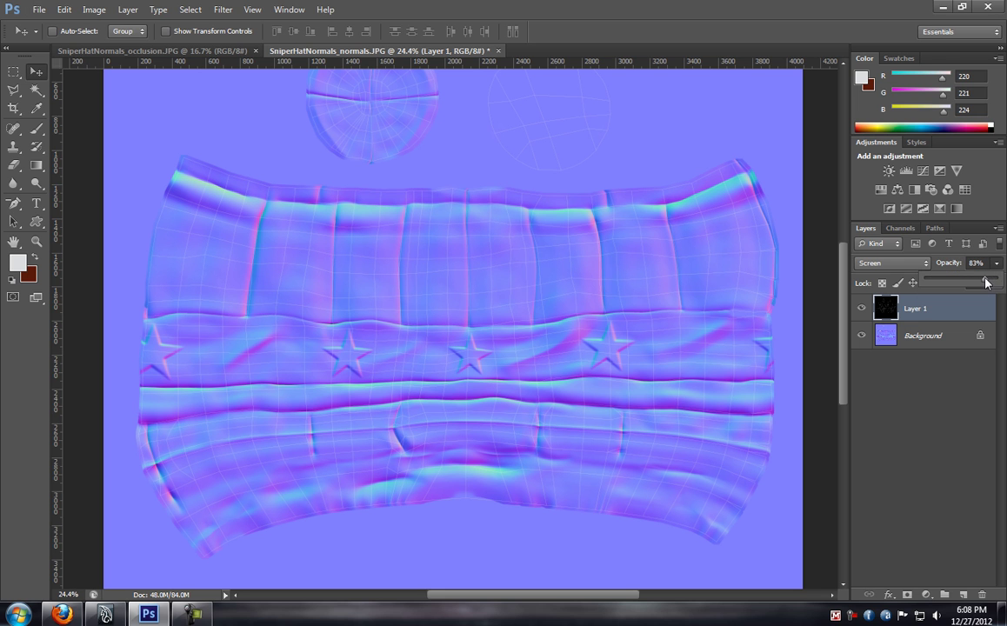
Convert the locked normal map background into a regular layer and desaturate it
{"action": "scroll", "coordinate": [427, 331], "scroll_direction": "up", "scroll_amount": 2}
{"action": "scroll", "coordinate": [360, 338], "scroll_direction": "down", "scroll_amount": 2}
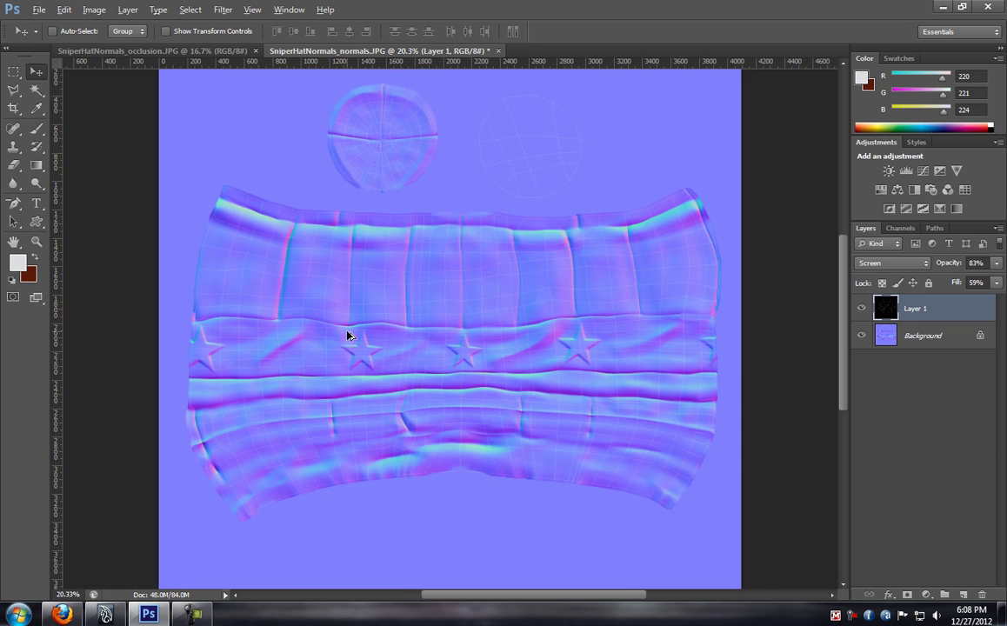
{"action": "scroll", "coordinate": [339, 334], "scroll_direction": "up", "scroll_amount": 3}
{"action": "scroll", "coordinate": [339, 335], "scroll_direction": "up", "scroll_amount": 2}
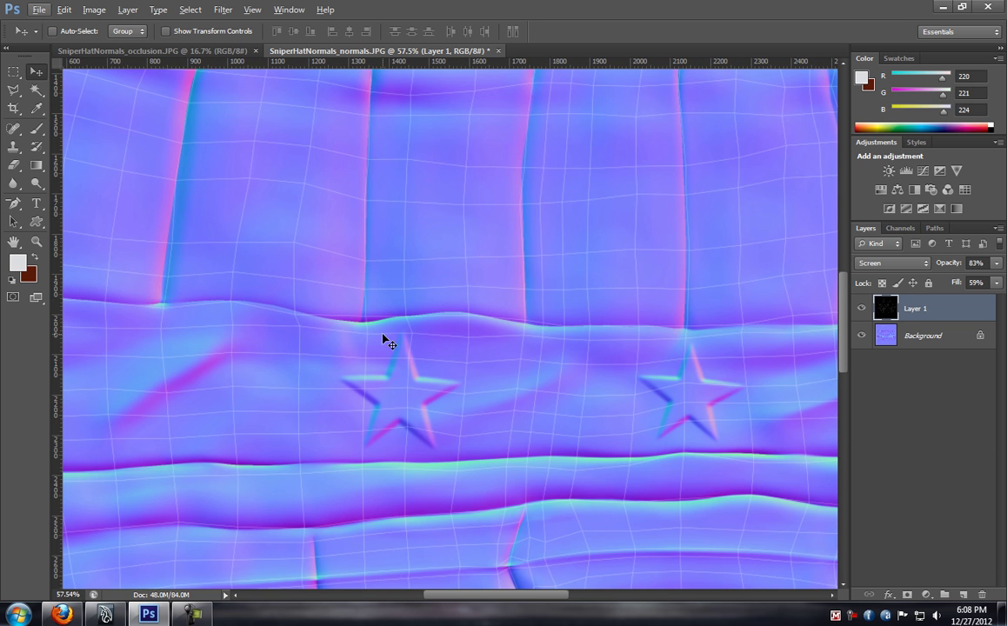
{"action": "scroll", "coordinate": [384, 337], "scroll_direction": "down", "scroll_amount": 4}
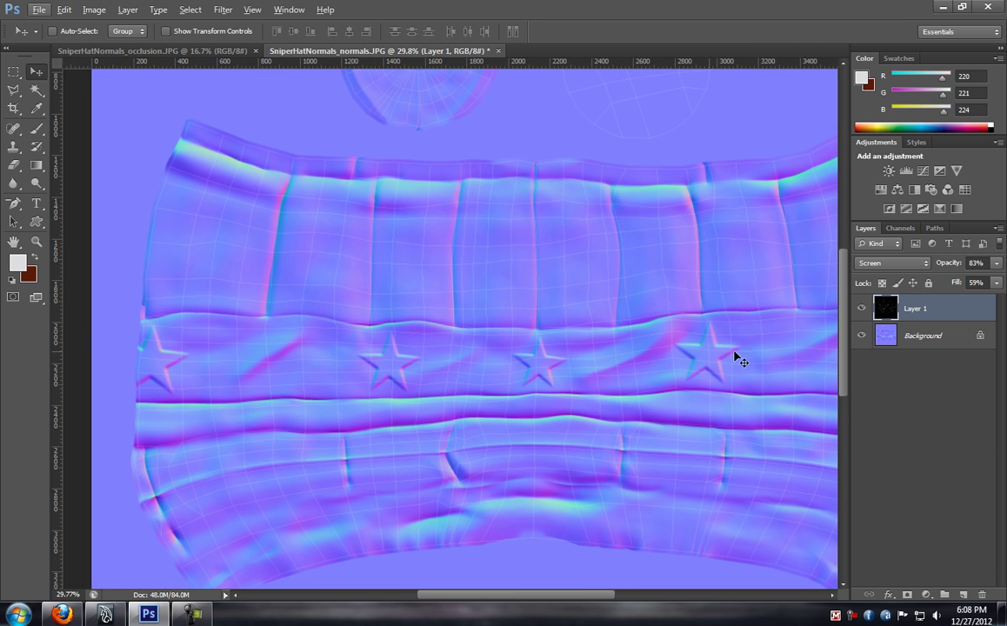
{"action": "double_click", "coordinate": [886, 336]}
{"action": "left_click", "coordinate": [616, 205]}
{"action": "left_click", "coordinate": [94, 10]}
{"action": "mouse_move", "coordinate": [121, 46]}
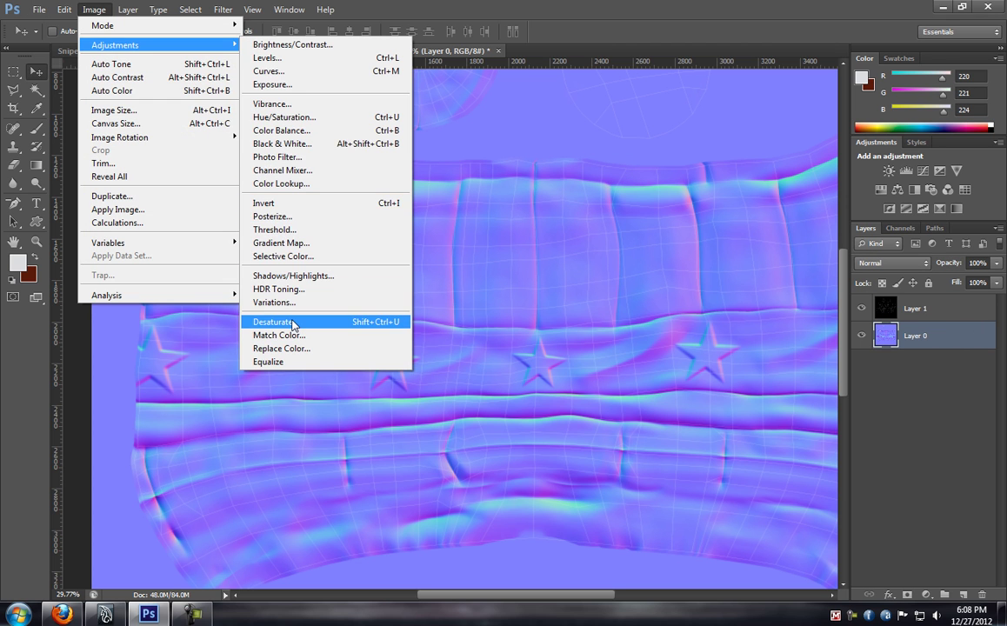
{"action": "left_click", "coordinate": [287, 322]}
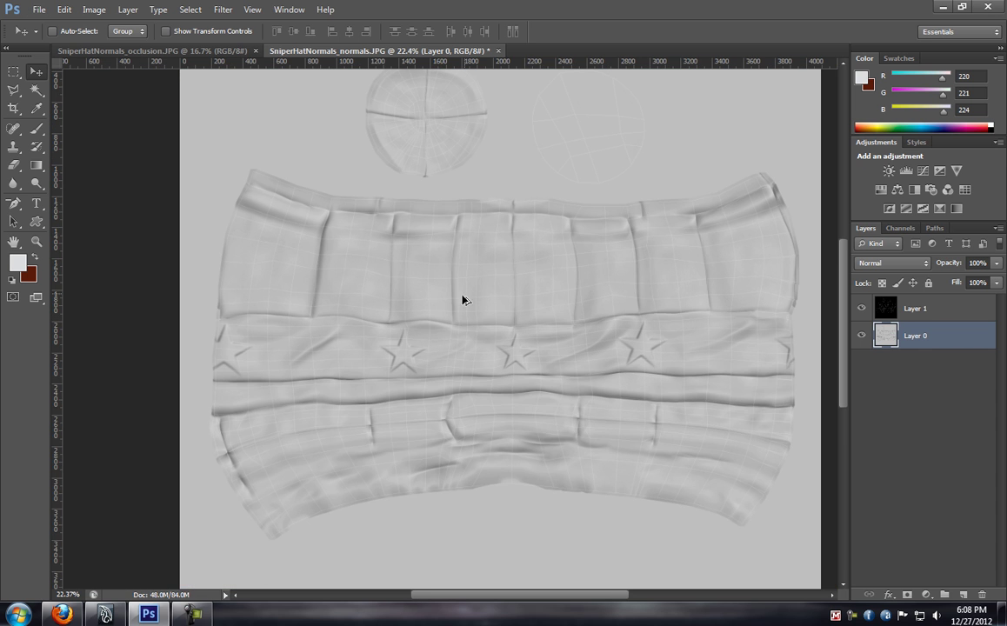
Float SniperHatNormals_occlusion.JPG and copy its image into the normals document as a layer beneath the UV wireframe
{"action": "scroll", "coordinate": [413, 287], "scroll_direction": "up", "scroll_amount": 3}
{"action": "scroll", "coordinate": [418, 290], "scroll_direction": "down", "scroll_amount": 2}
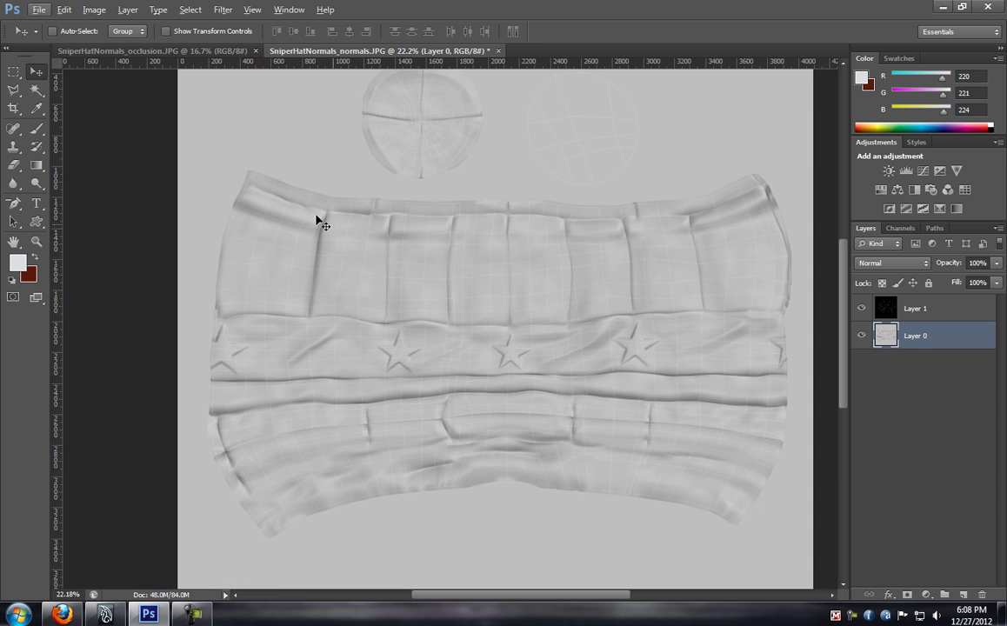
{"action": "left_click_drag", "start_coordinate": [217, 50], "coordinate": [480, 87]}
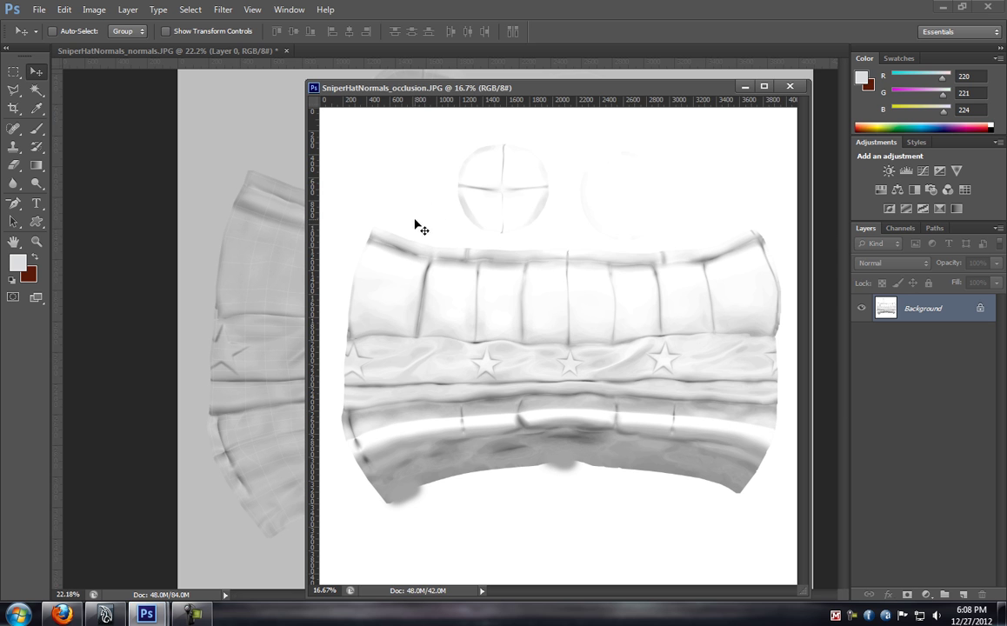
{"action": "left_click_drag", "start_coordinate": [405, 87], "coordinate": [464, 86]}
{"action": "left_click_drag", "start_coordinate": [425, 266], "coordinate": [334, 269]}
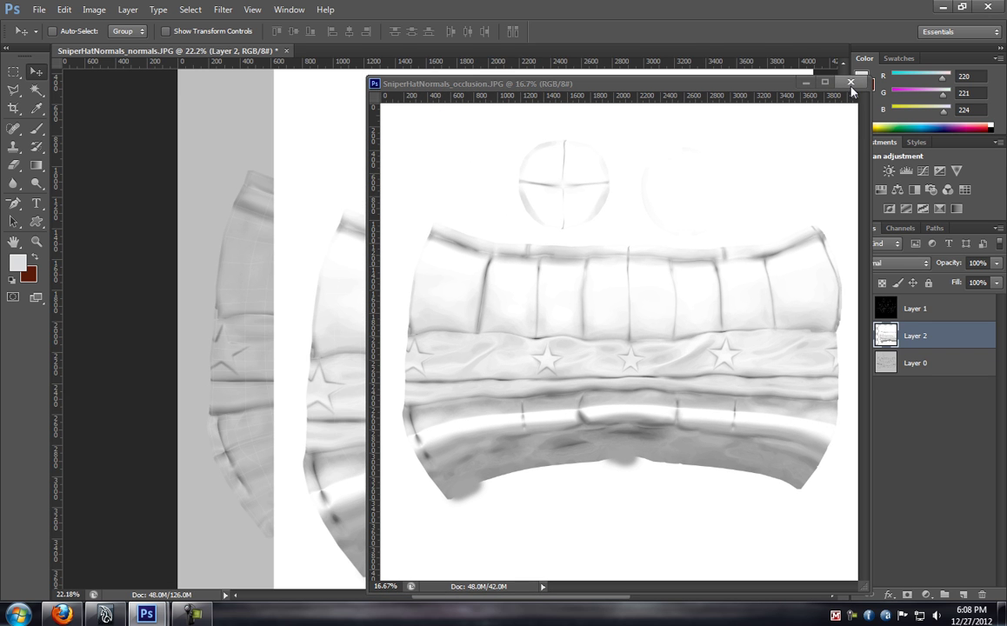
Close the occlusion document and align the copied occlusion layer with the canvas
{"action": "left_click", "coordinate": [850, 82]}
{"action": "scroll", "coordinate": [462, 305], "scroll_direction": "down", "scroll_amount": 2}
{"action": "left_click_drag", "start_coordinate": [501, 328], "coordinate": [427, 300]}
Set the occlusion layer to Multiply blending with 63% fill and 77% opacity
{"action": "scroll", "coordinate": [411, 341], "scroll_direction": "up", "scroll_amount": 3}
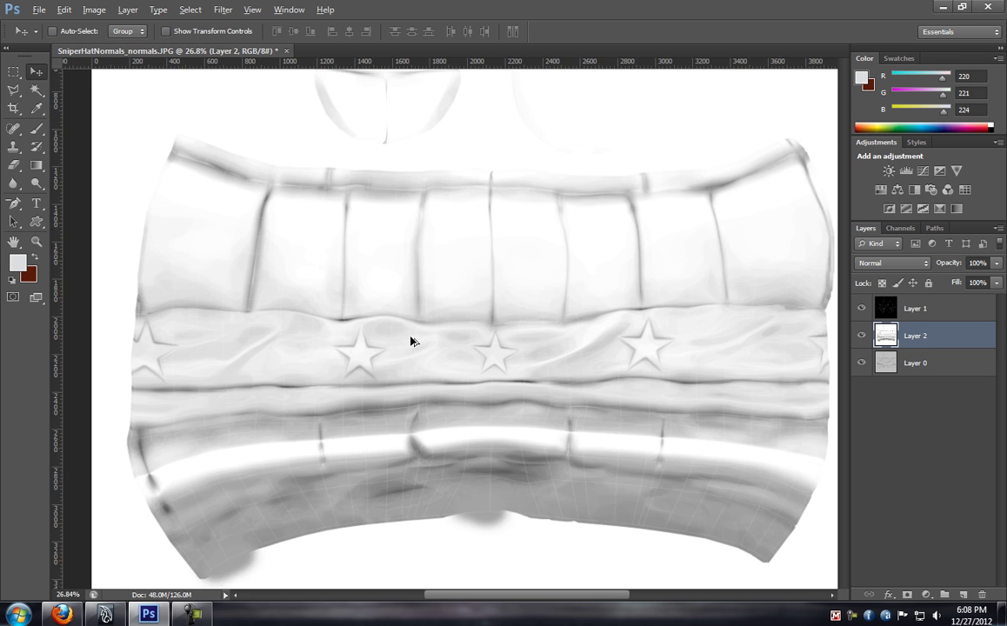
{"action": "left_click", "coordinate": [894, 263]}
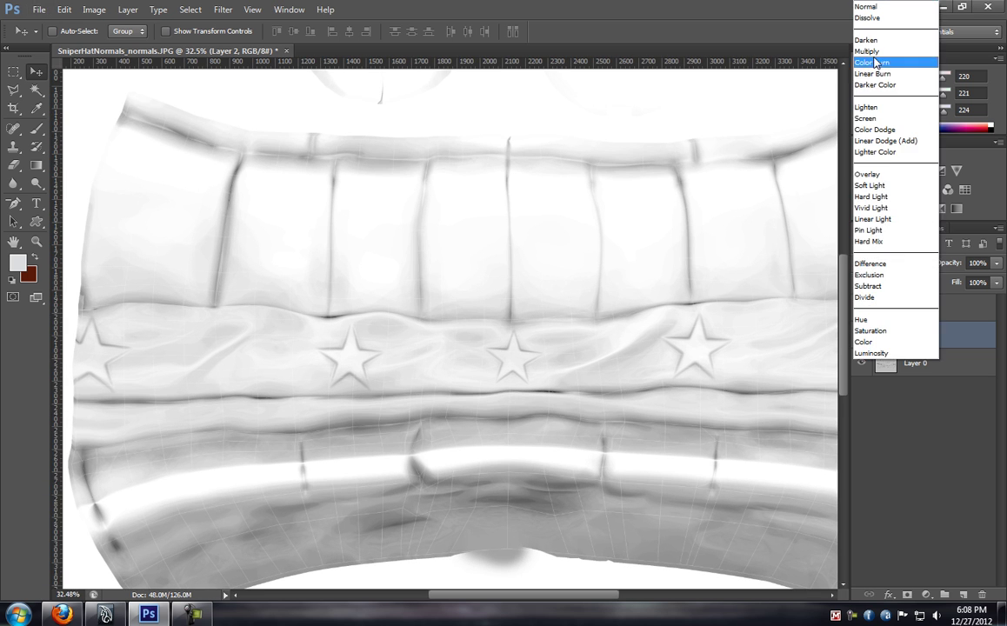
{"action": "left_click", "coordinate": [795, 47]}
{"action": "scroll", "coordinate": [480, 331], "scroll_direction": "down", "scroll_amount": 2}
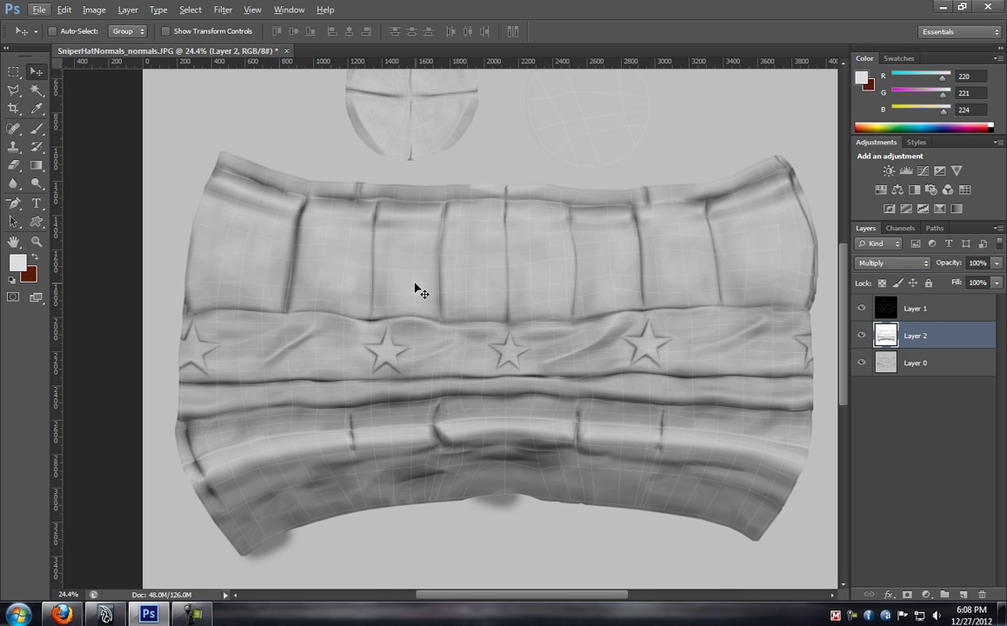
{"action": "left_click", "coordinate": [996, 287]}
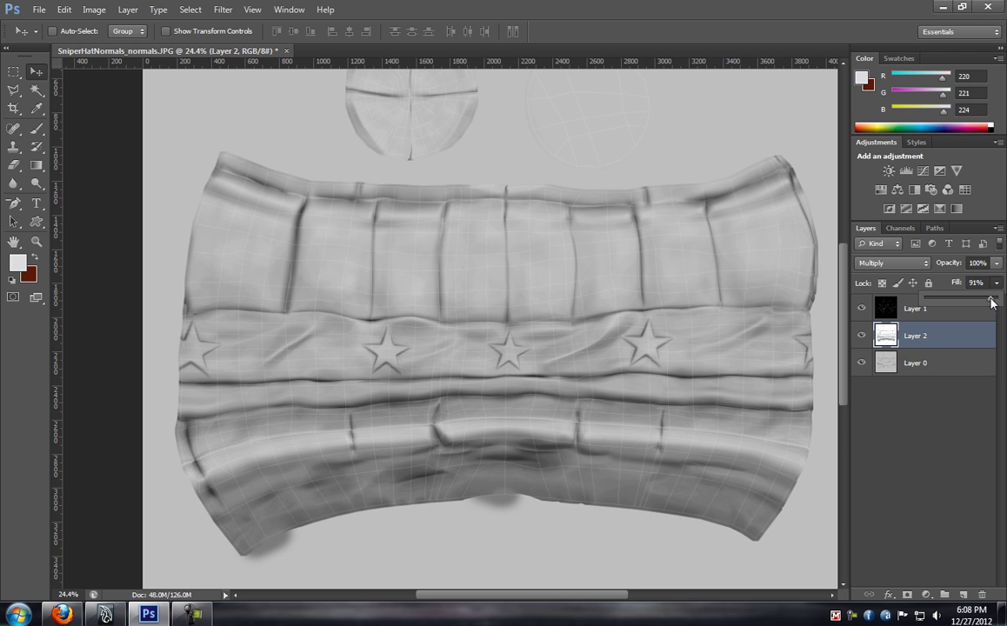
{"action": "left_click", "coordinate": [974, 301]}
{"action": "left_click", "coordinate": [997, 263]}
{"action": "left_click", "coordinate": [982, 286]}
{"action": "left_click_drag", "start_coordinate": [982, 285], "coordinate": [980, 285]}
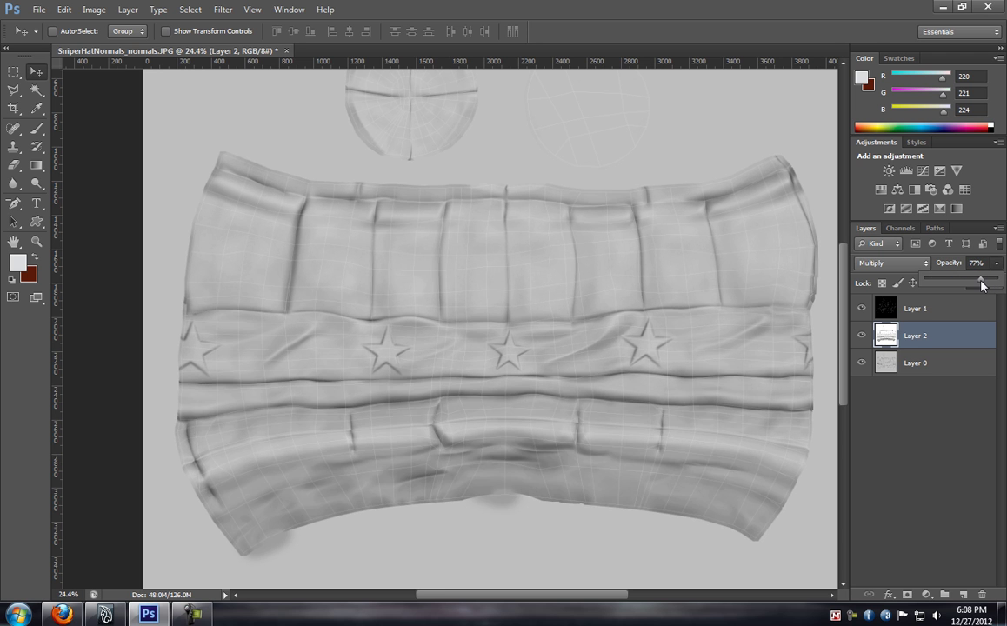
Hide the occlusion layer to inspect the desaturated normal map beneath the UV wireframe
{"action": "scroll", "coordinate": [368, 360], "scroll_direction": "up", "scroll_amount": 2}
{"action": "key", "text": "alt"}
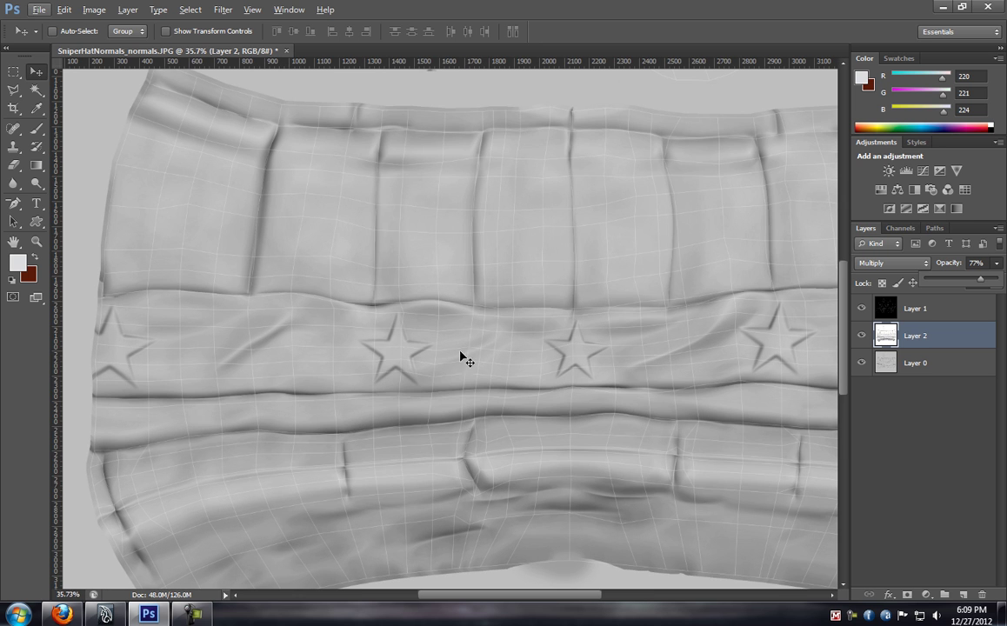
{"action": "left_click", "coordinate": [862, 336]}
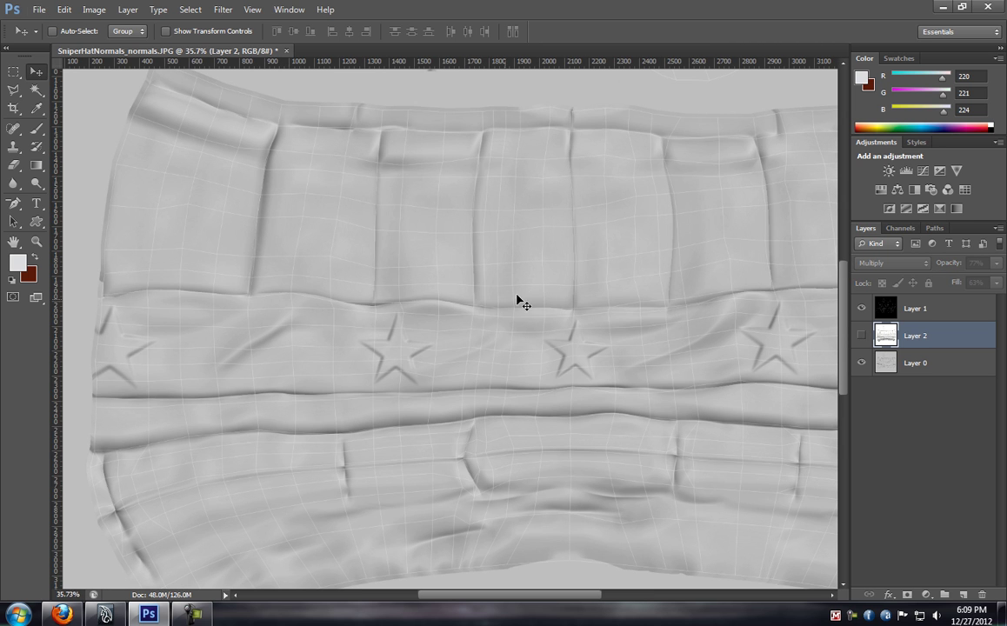
{"action": "left_click_drag", "start_coordinate": [541, 295], "coordinate": [492, 299]}
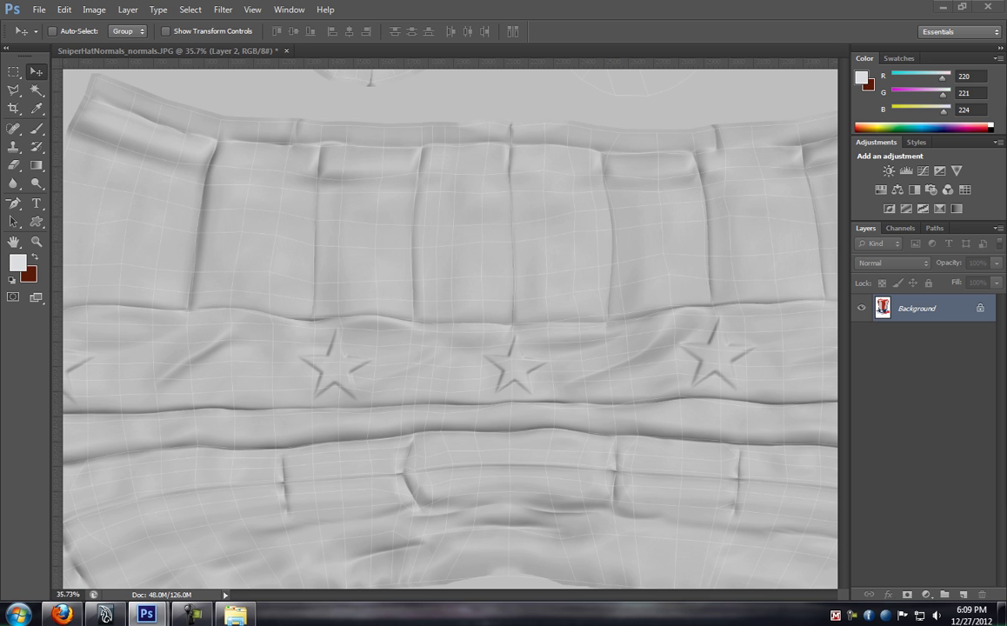
Add a new layer between the UV wireframe and the hidden occlusion layer and name it "red"
{"action": "left_click", "coordinate": [189, 46]}
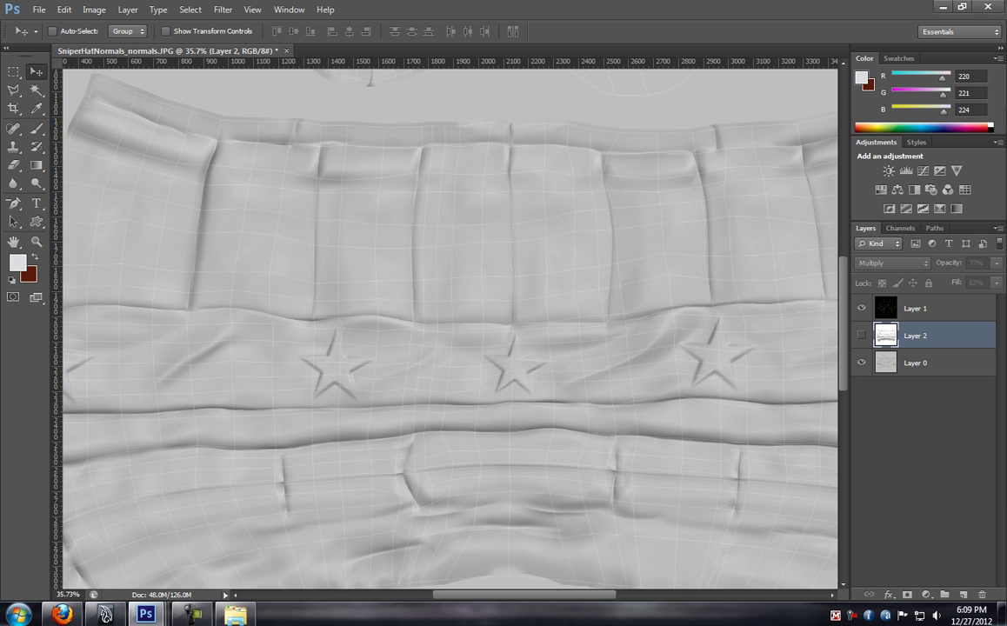
{"action": "scroll", "coordinate": [275, 270], "scroll_direction": "down", "scroll_amount": 3}
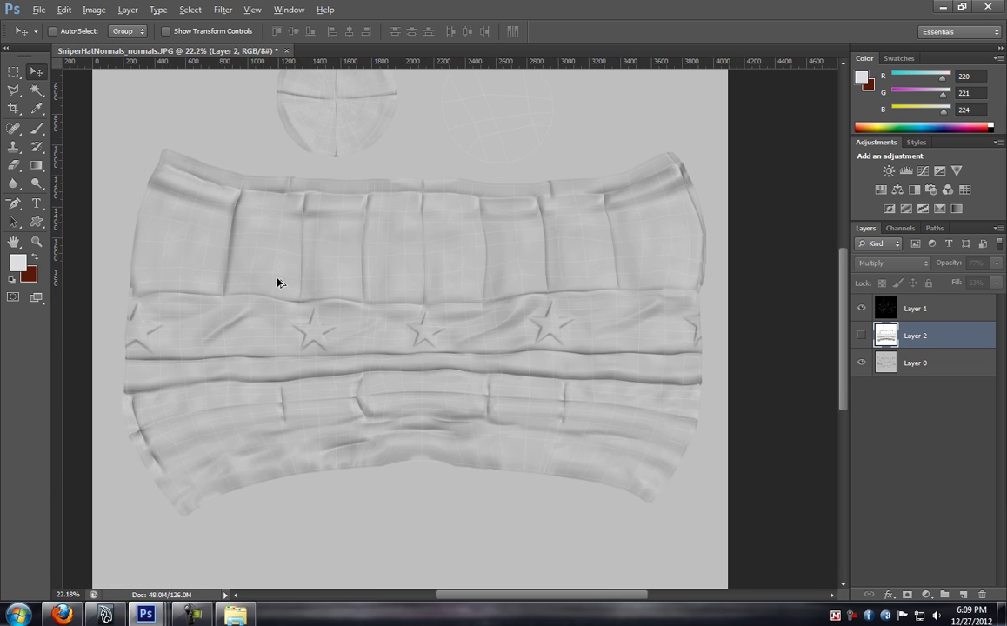
{"action": "scroll", "coordinate": [300, 289], "scroll_direction": "up", "scroll_amount": 2}
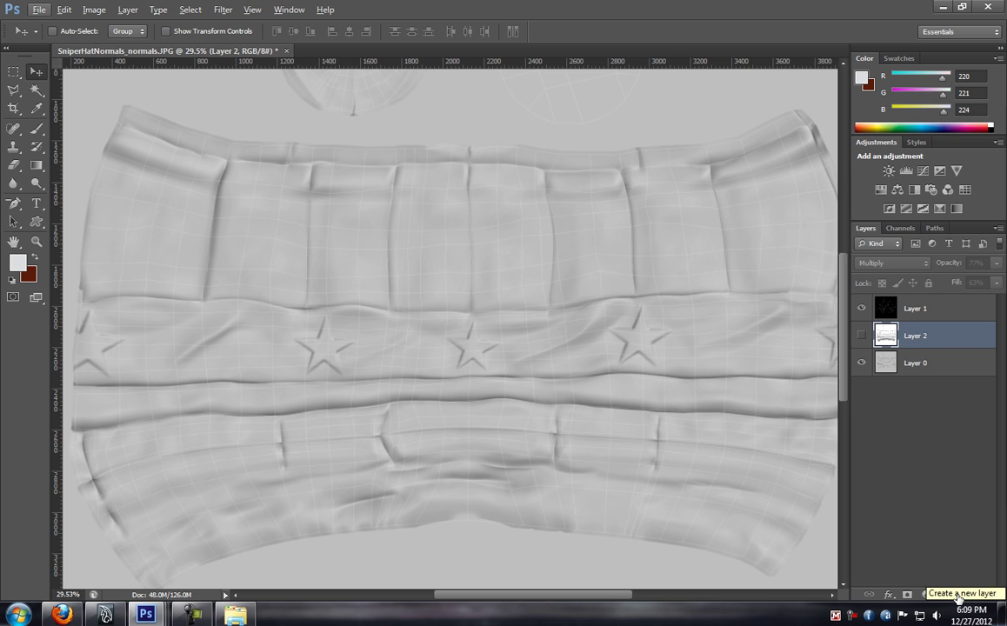
{"action": "left_click", "coordinate": [958, 596]}
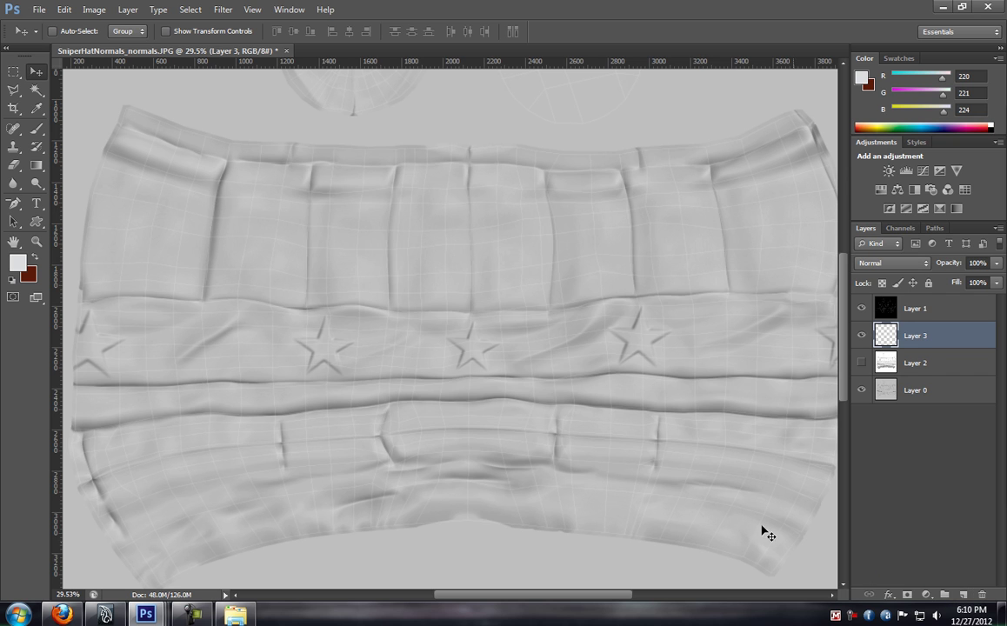
{"action": "double_click", "coordinate": [915, 335]}
{"action": "type", "text": "red"}
{"action": "key", "text": "Return"}
Examine the hat's UV islands to see where the crown panels, star band and brim are divided
{"action": "scroll", "coordinate": [199, 270], "scroll_direction": "up", "scroll_amount": 1}
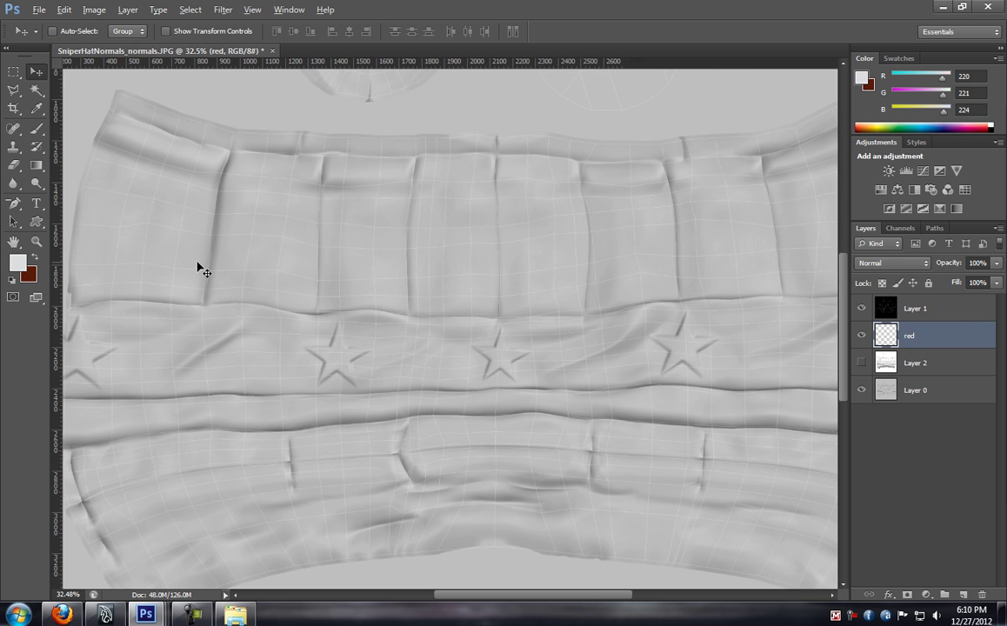
{"action": "scroll", "coordinate": [199, 273], "scroll_direction": "up", "scroll_amount": 3}
{"action": "scroll", "coordinate": [321, 294], "scroll_direction": "down", "scroll_amount": 5}
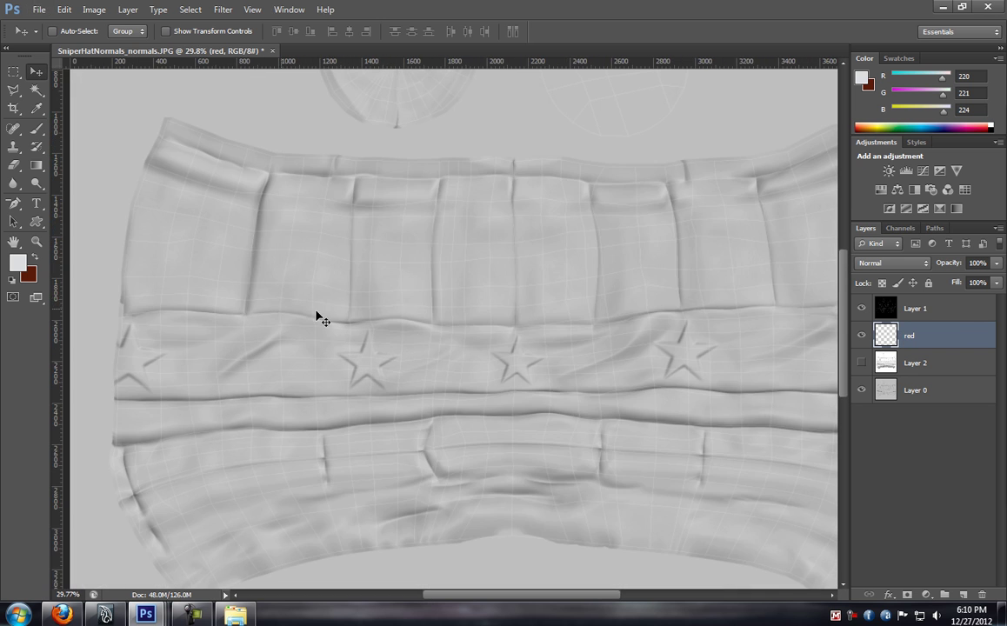
{"action": "left_click_drag", "start_coordinate": [488, 338], "coordinate": [454, 301]}
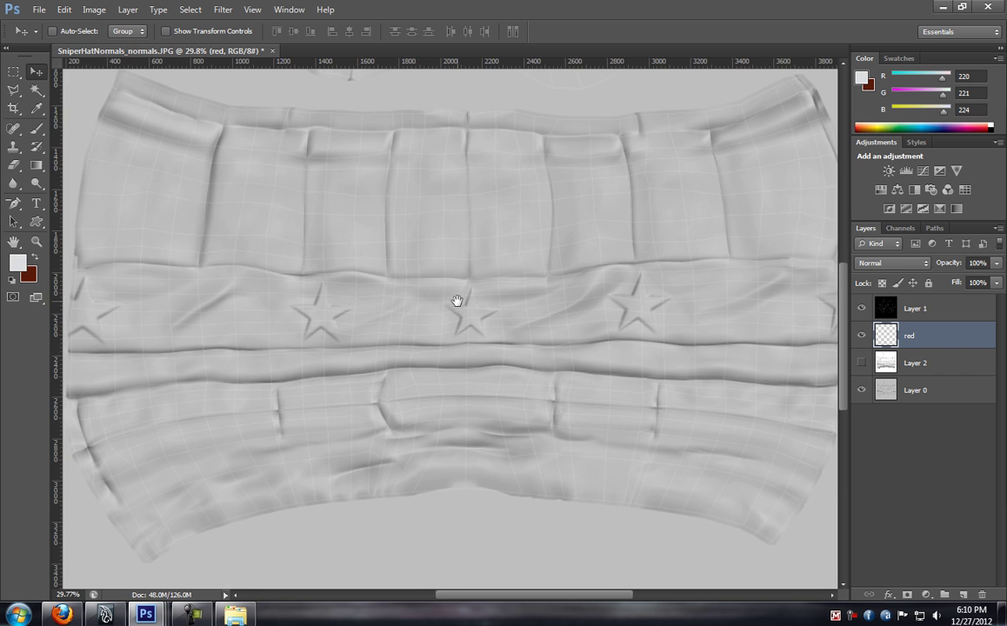
{"action": "scroll", "coordinate": [387, 342], "scroll_direction": "down", "scroll_amount": 2}
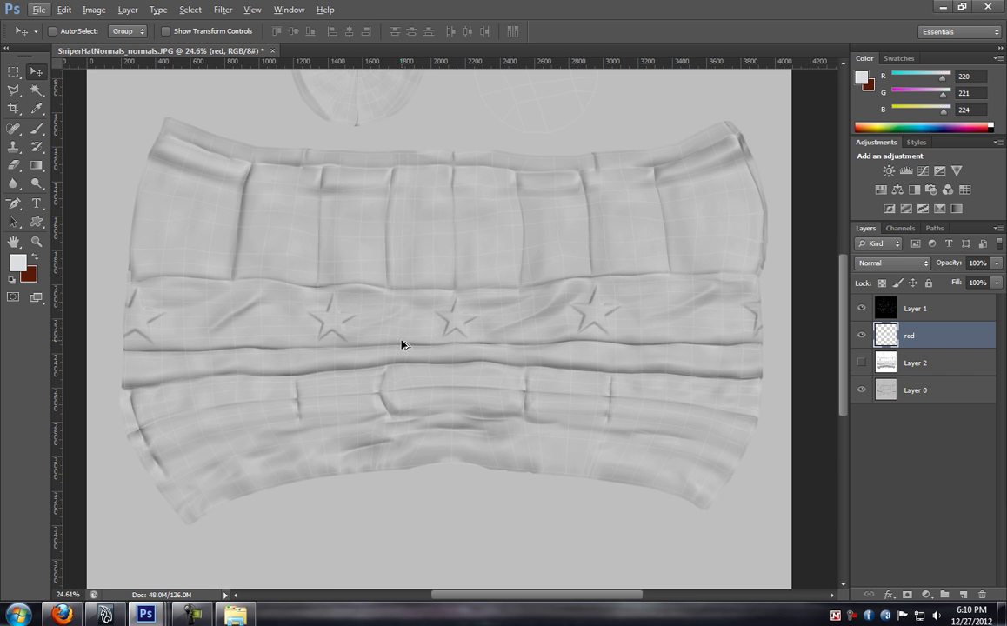
{"action": "scroll", "coordinate": [404, 339], "scroll_direction": "down", "scroll_amount": 1}
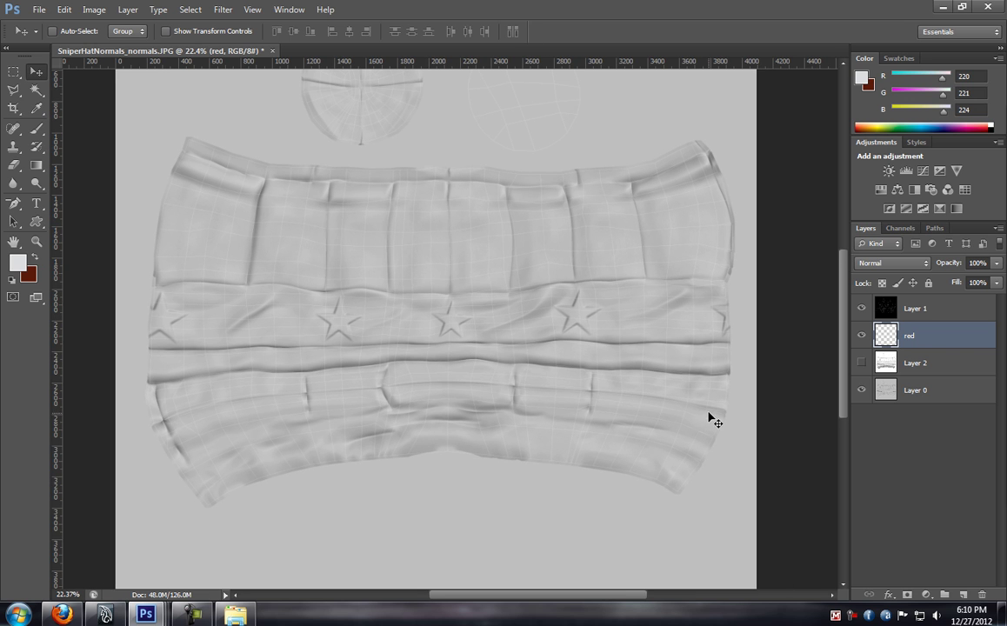
{"action": "scroll", "coordinate": [336, 286], "scroll_direction": "up", "scroll_amount": 1}
{"action": "scroll", "coordinate": [335, 286], "scroll_direction": "up", "scroll_amount": 1}
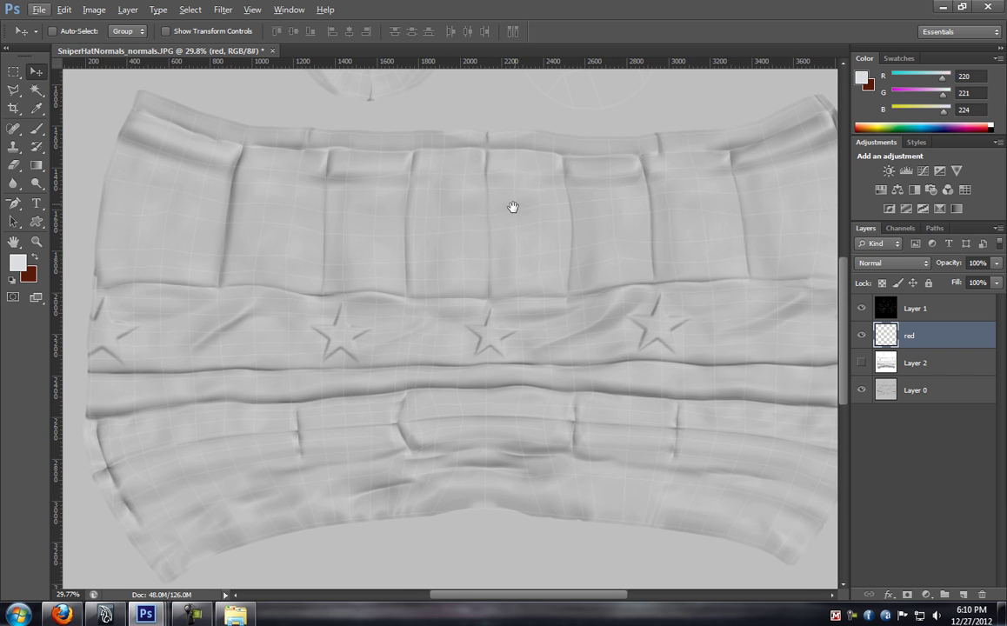
{"action": "left_click_drag", "start_coordinate": [512, 206], "coordinate": [502, 285]}
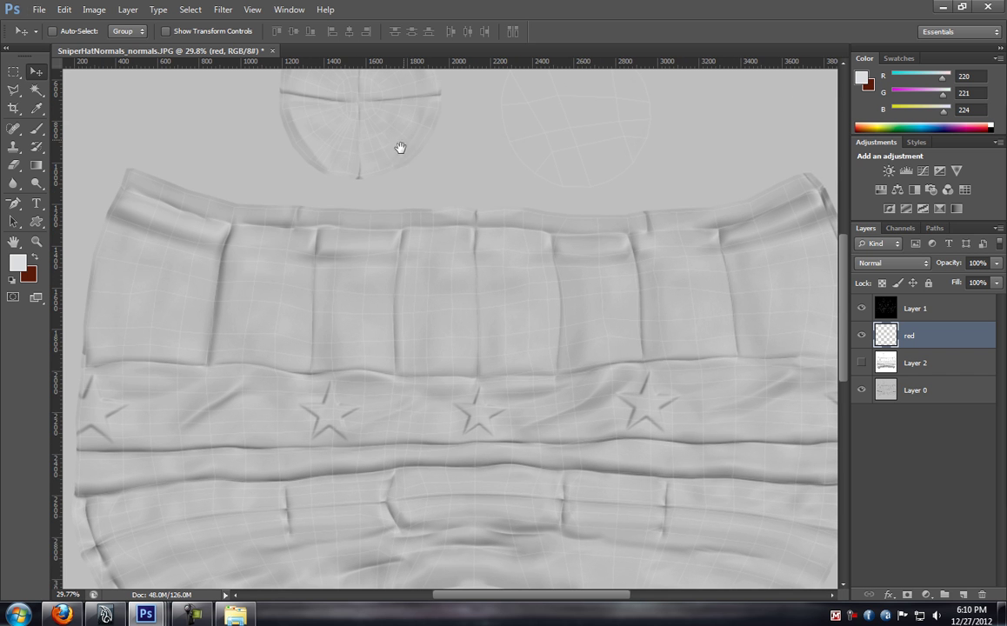
{"action": "left_click_drag", "start_coordinate": [404, 130], "coordinate": [393, 211]}
{"action": "left_click_drag", "start_coordinate": [519, 354], "coordinate": [525, 283]}
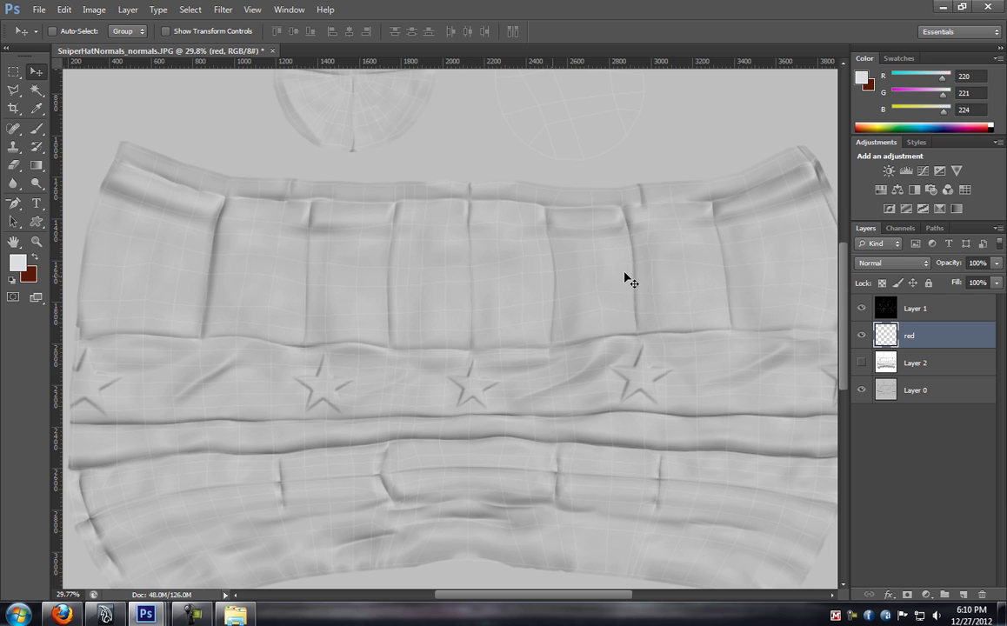
{"action": "scroll", "coordinate": [352, 287], "scroll_direction": "up", "scroll_amount": 2}
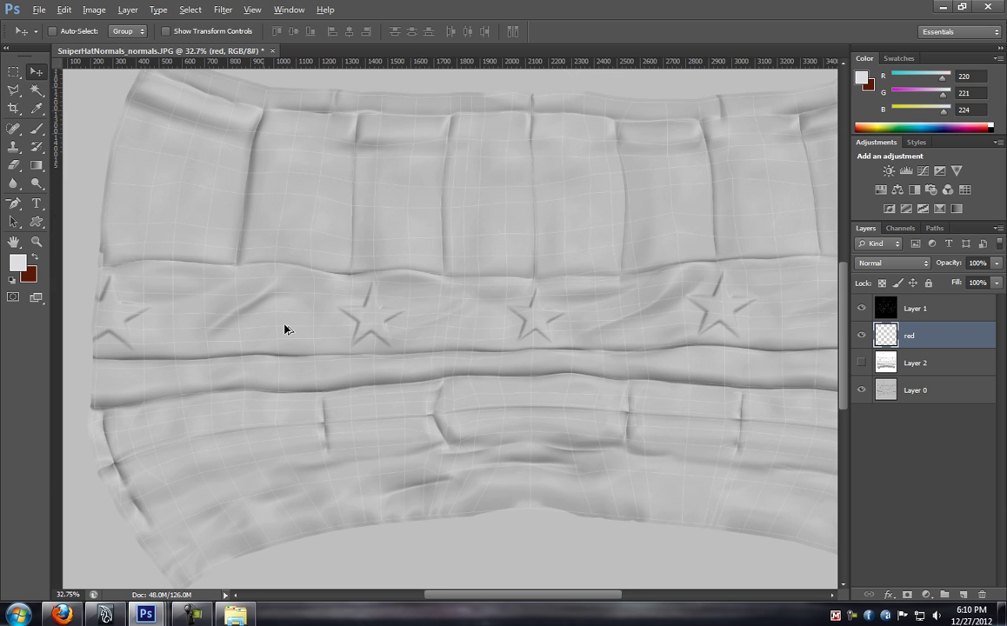
{"action": "scroll", "coordinate": [276, 330], "scroll_direction": "up", "scroll_amount": 2}
{"action": "scroll", "coordinate": [397, 308], "scroll_direction": "up", "scroll_amount": 4}
{"action": "scroll", "coordinate": [249, 256], "scroll_direction": "up", "scroll_amount": 1}
{"action": "scroll", "coordinate": [348, 285], "scroll_direction": "up", "scroll_amount": 1}
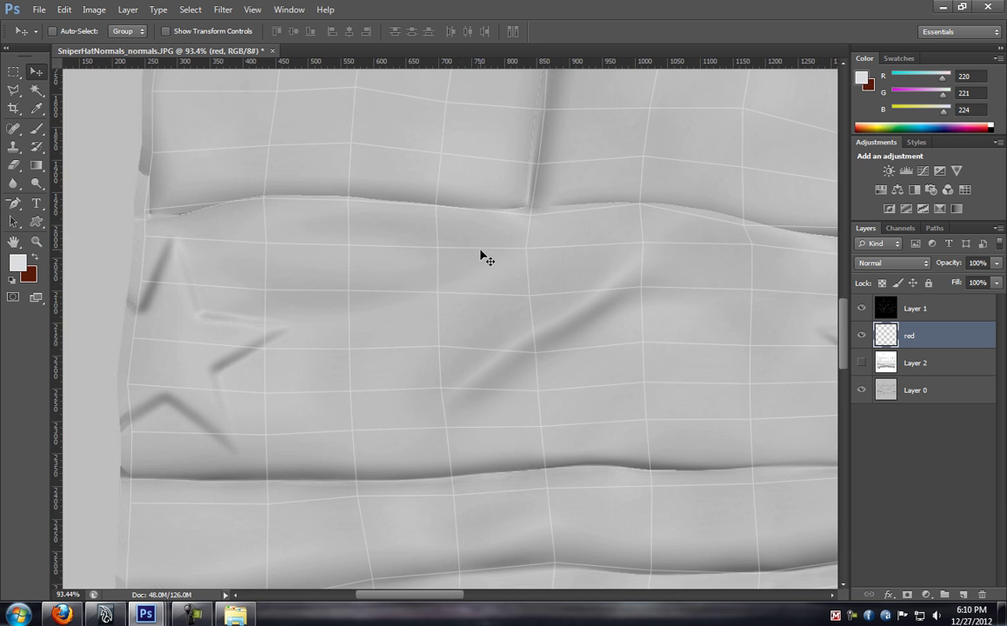
{"action": "scroll", "coordinate": [415, 274], "scroll_direction": "up", "scroll_amount": 2}
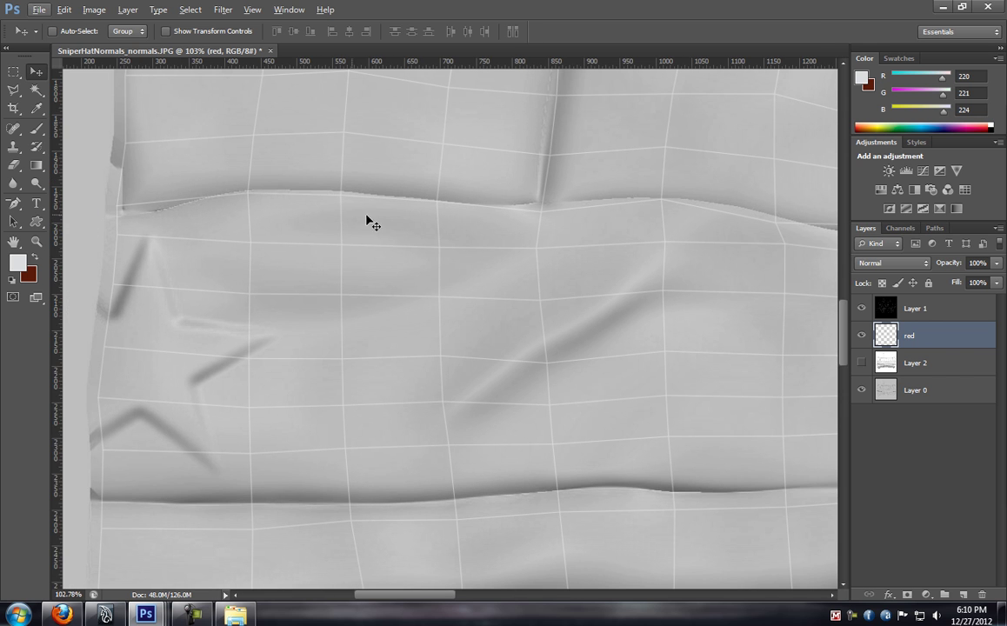
{"action": "left_click", "coordinate": [13, 90]}
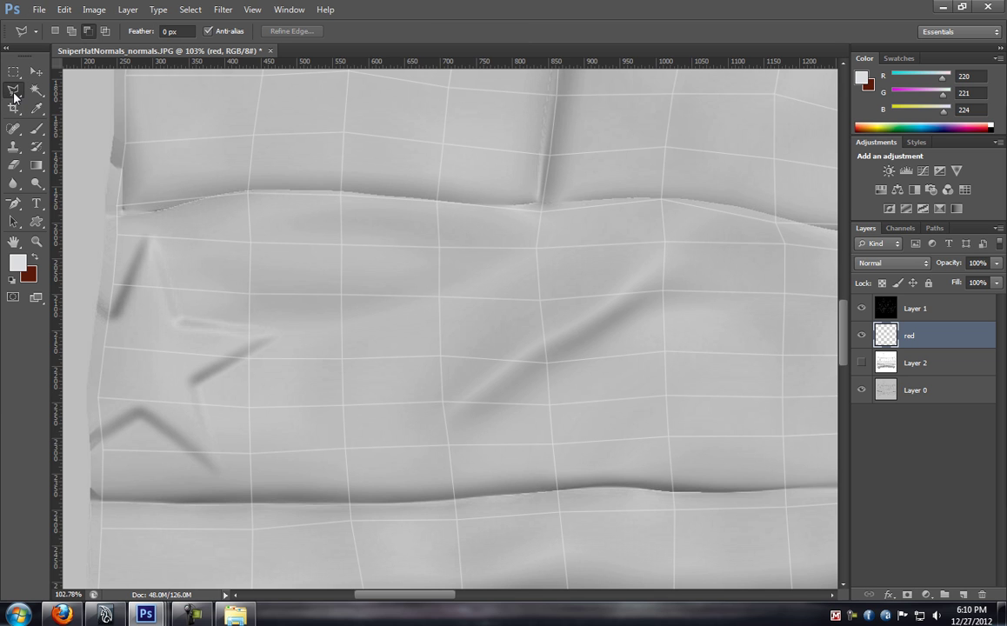
{"action": "left_click", "coordinate": [104, 214]}
{"action": "left_click", "coordinate": [168, 210]}
{"action": "left_click", "coordinate": [213, 198]}
{"action": "left_click", "coordinate": [248, 191]}
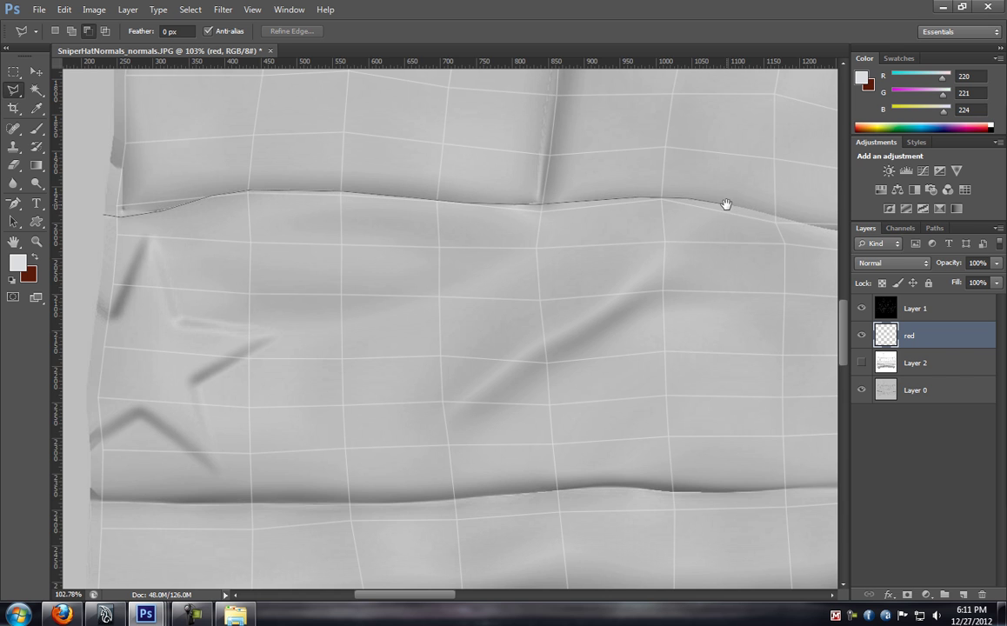
{"action": "left_click_drag", "start_coordinate": [719, 204], "coordinate": [324, 200]}
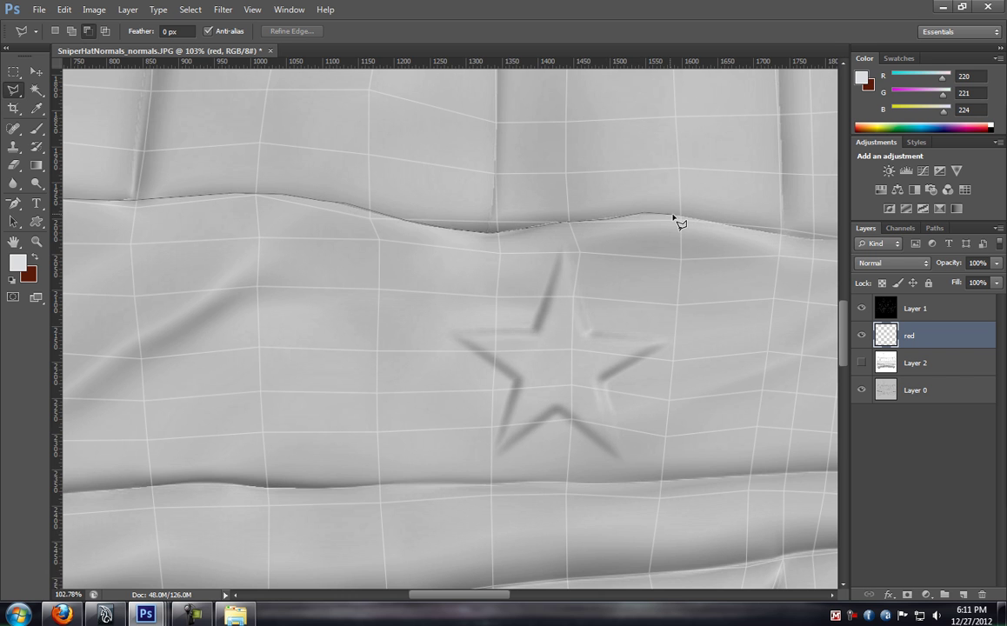
{"action": "left_click_drag", "start_coordinate": [674, 214], "coordinate": [333, 211]}
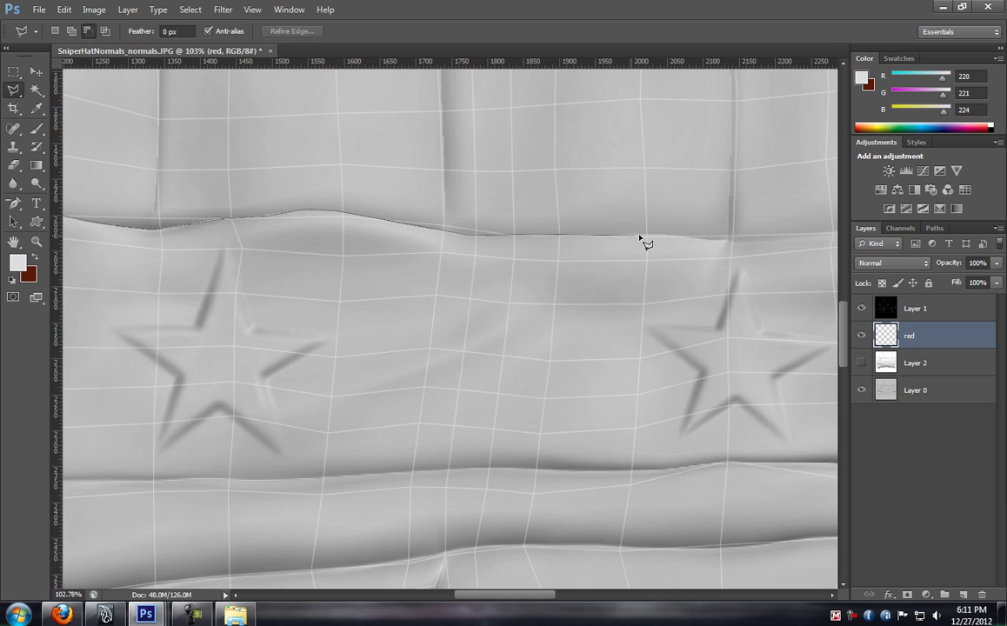
{"action": "double_click", "coordinate": [710, 246]}
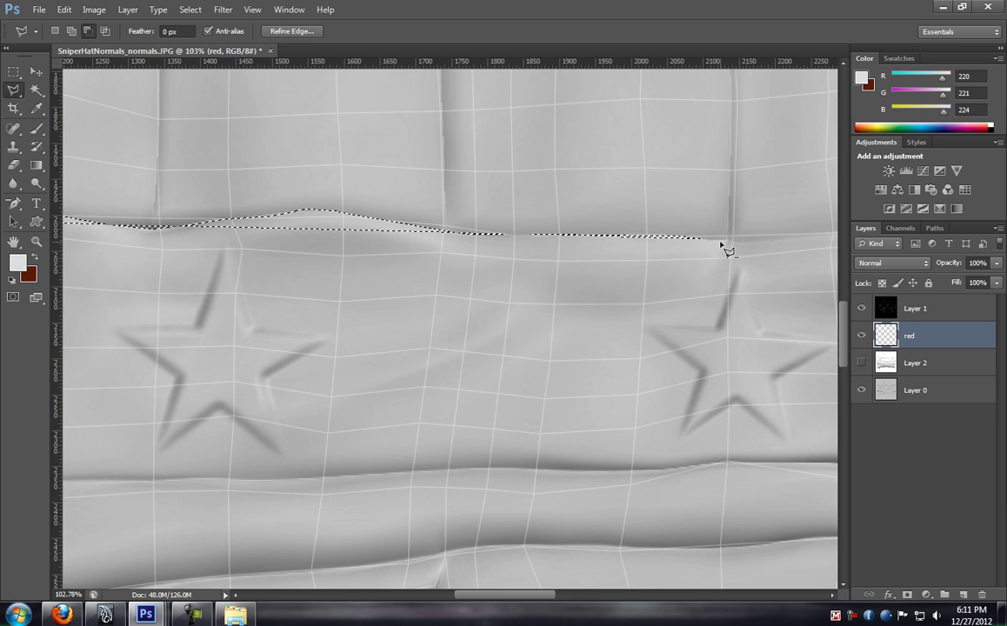
{"action": "key", "text": "ctrl+d"}
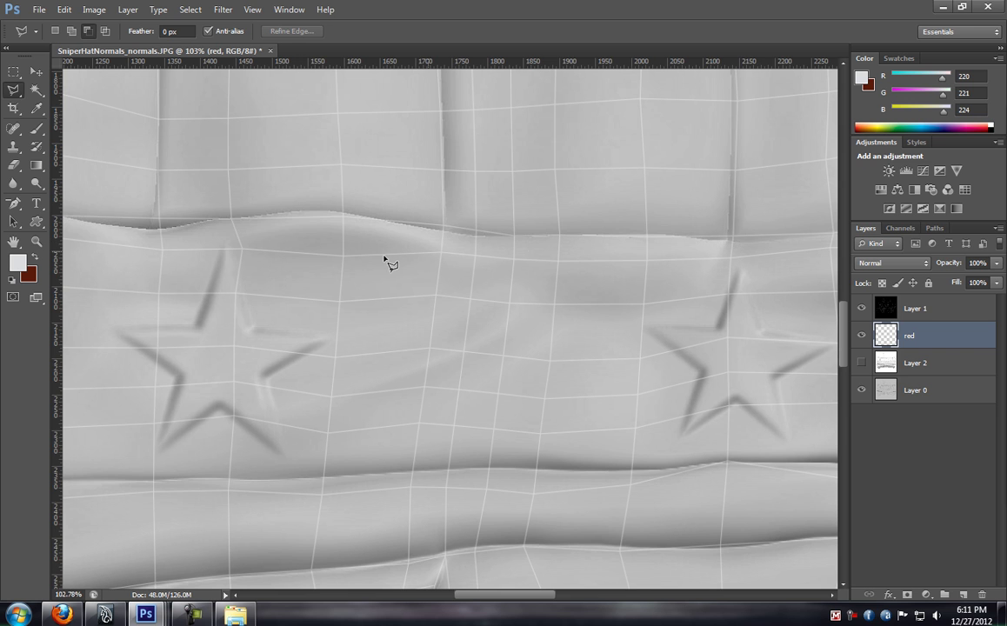
{"action": "left_click_drag", "start_coordinate": [262, 285], "coordinate": [529, 298]}
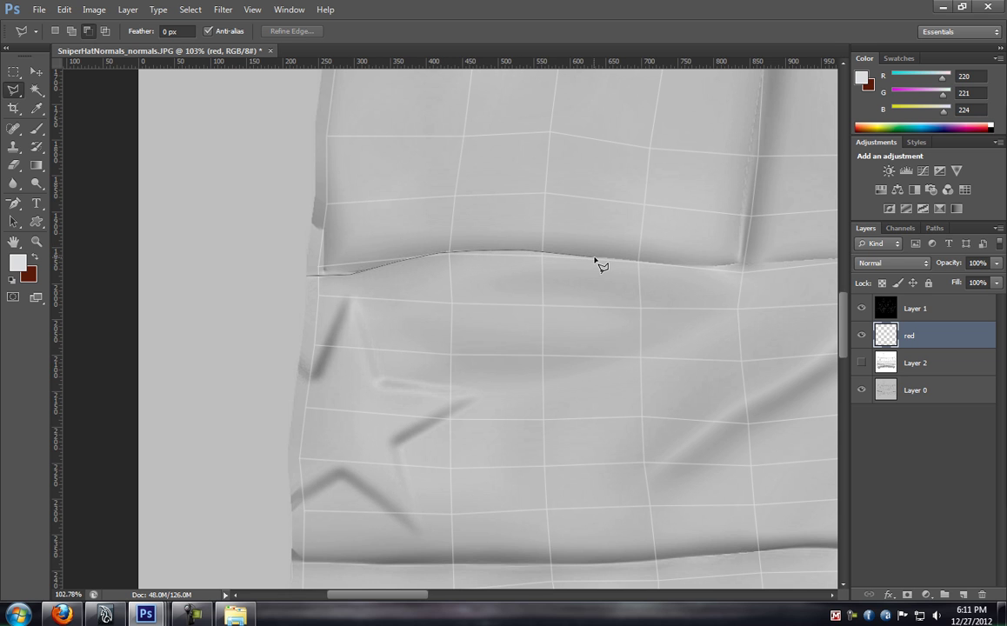
{"action": "mouse_move", "coordinate": [693, 269]}
{"action": "left_mouse_down"}
{"action": "mouse_move", "coordinate": [346, 272]}
{"action": "mouse_move", "coordinate": [377, 277]}
{"action": "left_mouse_up"}
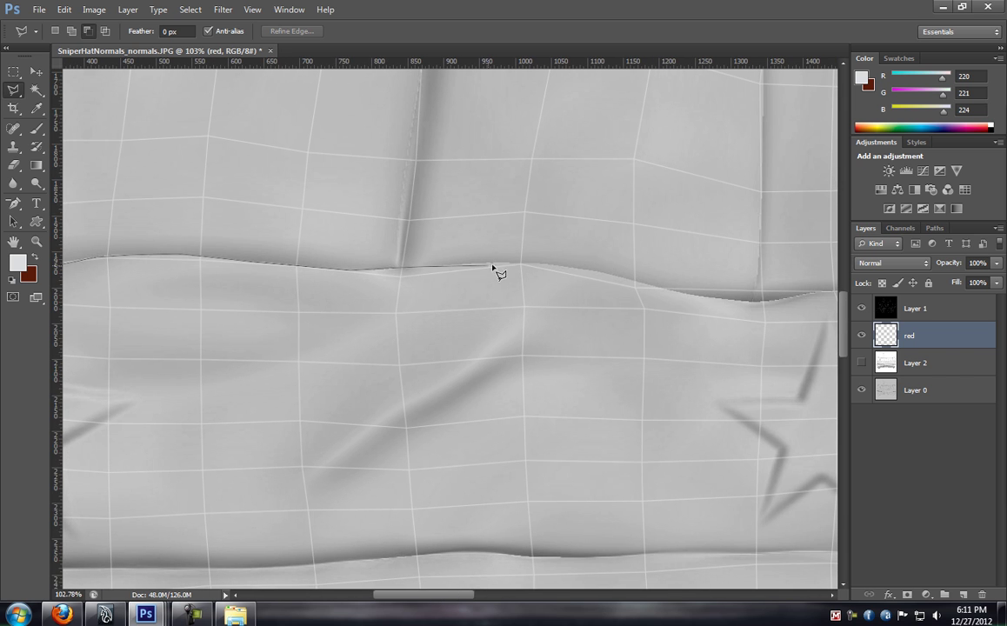
{"action": "mouse_move", "coordinate": [578, 270]}
{"action": "left_mouse_down"}
{"action": "mouse_move", "coordinate": [649, 284]}
{"action": "mouse_move", "coordinate": [339, 265]}
{"action": "mouse_move", "coordinate": [459, 284]}
{"action": "mouse_move", "coordinate": [587, 268]}
{"action": "left_mouse_up"}
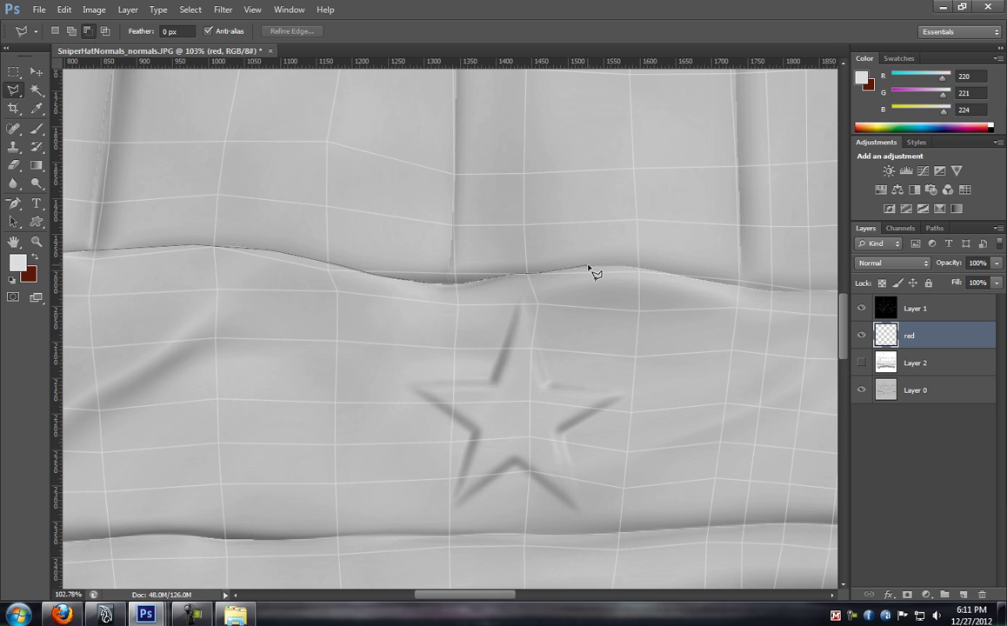
{"action": "mouse_move", "coordinate": [653, 273]}
{"action": "left_mouse_down"}
{"action": "mouse_move", "coordinate": [690, 278]}
{"action": "mouse_move", "coordinate": [314, 260]}
{"action": "mouse_move", "coordinate": [428, 274]}
{"action": "mouse_move", "coordinate": [418, 276]}
{"action": "mouse_move", "coordinate": [631, 281]}
{"action": "mouse_move", "coordinate": [277, 304]}
{"action": "mouse_move", "coordinate": [580, 295]}
{"action": "mouse_move", "coordinate": [603, 292]}
{"action": "mouse_move", "coordinate": [285, 317]}
{"action": "mouse_move", "coordinate": [427, 308]}
{"action": "mouse_move", "coordinate": [285, 317]}
{"action": "mouse_move", "coordinate": [326, 321]}
{"action": "mouse_move", "coordinate": [476, 281]}
{"action": "mouse_move", "coordinate": [636, 267]}
{"action": "mouse_move", "coordinate": [296, 296]}
{"action": "mouse_move", "coordinate": [319, 304]}
{"action": "mouse_move", "coordinate": [545, 292]}
{"action": "mouse_move", "coordinate": [286, 310]}
{"action": "mouse_move", "coordinate": [306, 321]}
{"action": "mouse_move", "coordinate": [642, 317]}
{"action": "mouse_move", "coordinate": [681, 344]}
{"action": "mouse_move", "coordinate": [706, 411]}
{"action": "mouse_move", "coordinate": [684, 431]}
{"action": "mouse_move", "coordinate": [634, 222]}
{"action": "mouse_move", "coordinate": [623, 316]}
{"action": "mouse_move", "coordinate": [605, 345]}
{"action": "mouse_move", "coordinate": [500, 340]}
{"action": "left_mouse_up"}
{"action": "key", "text": "space"}
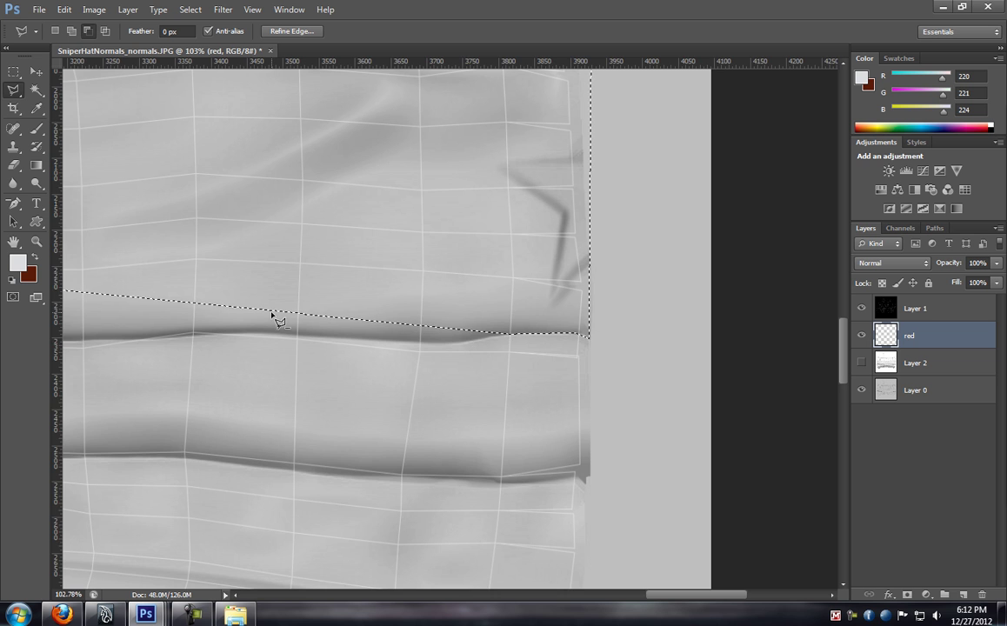
{"action": "scroll", "coordinate": [273, 316], "scroll_direction": "down", "scroll_amount": 1}
{"action": "scroll", "coordinate": [272, 316], "scroll_direction": "down", "scroll_amount": 2}
{"action": "scroll", "coordinate": [434, 333], "scroll_direction": "left", "scroll_amount": 5}
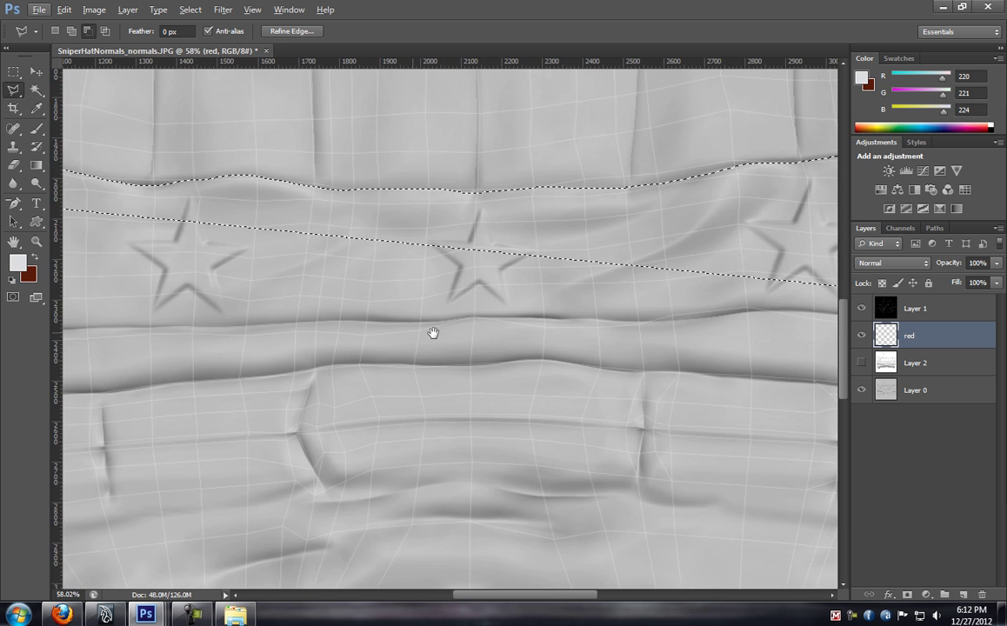
{"action": "scroll", "coordinate": [351, 333], "scroll_direction": "left", "scroll_amount": 5}
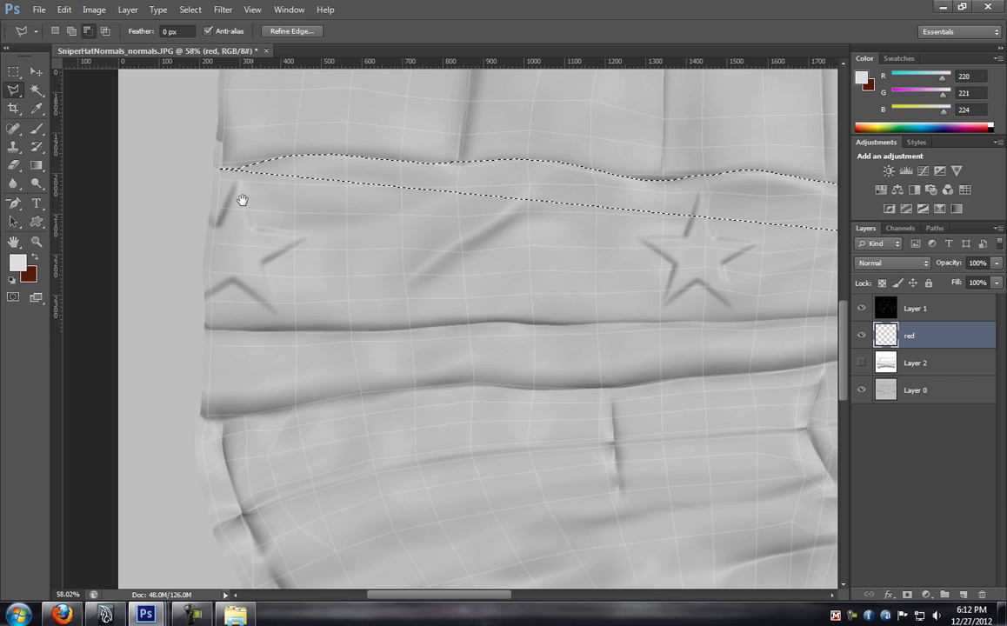
{"action": "scroll", "coordinate": [237, 205], "scroll_direction": "up", "scroll_amount": 1}
{"action": "scroll", "coordinate": [238, 204], "scroll_direction": "left", "scroll_amount": 1}
{"action": "key", "text": "ctrl+d"}
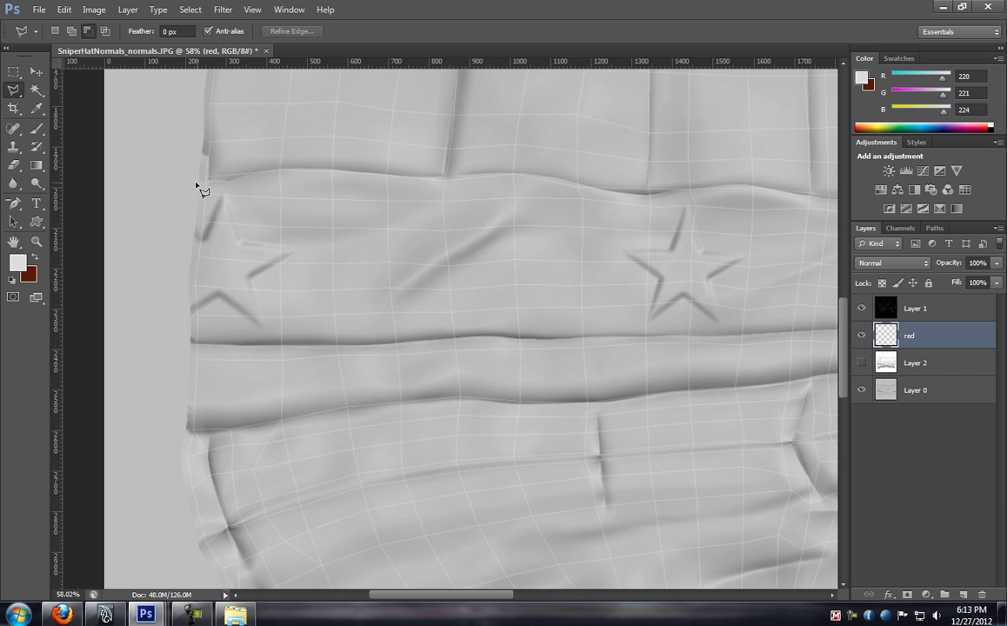
Start a polygonal lasso outline of the star band, following its left end and its entire lower seam just past the right end
{"action": "left_click", "coordinate": [194, 185]}
{"action": "left_click", "coordinate": [189, 341]}
{"action": "left_click", "coordinate": [488, 335]}
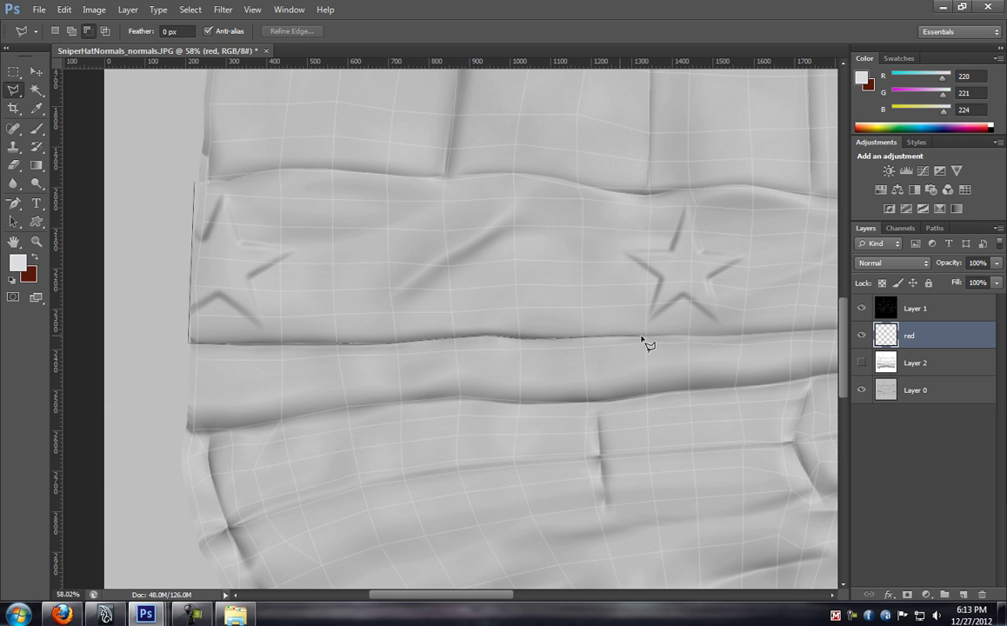
{"action": "left_click_drag", "start_coordinate": [677, 343], "coordinate": [292, 354]}
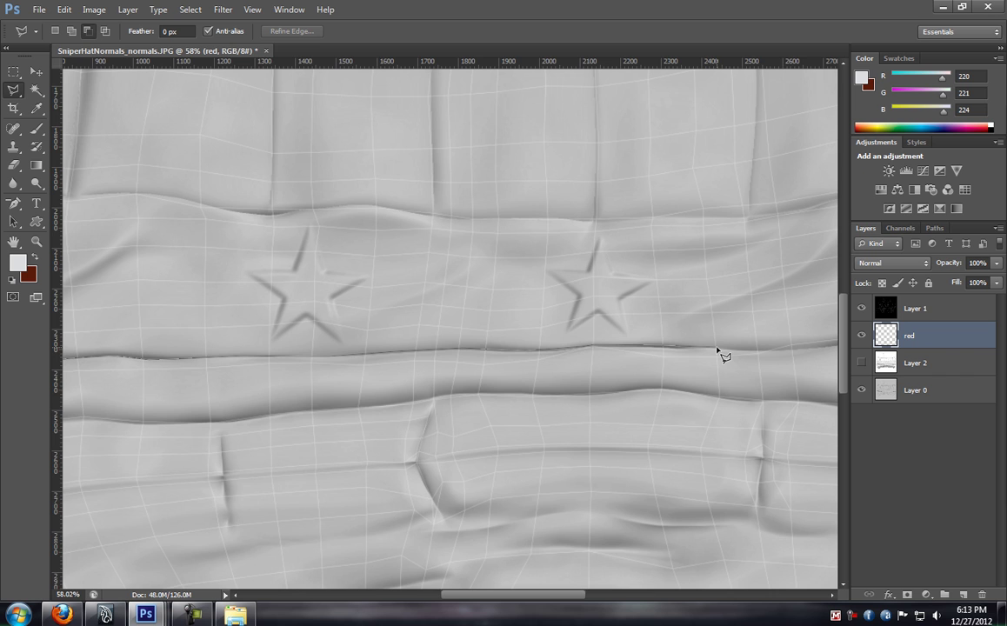
{"action": "scroll", "coordinate": [272, 359], "scroll_direction": "right", "scroll_amount": 10}
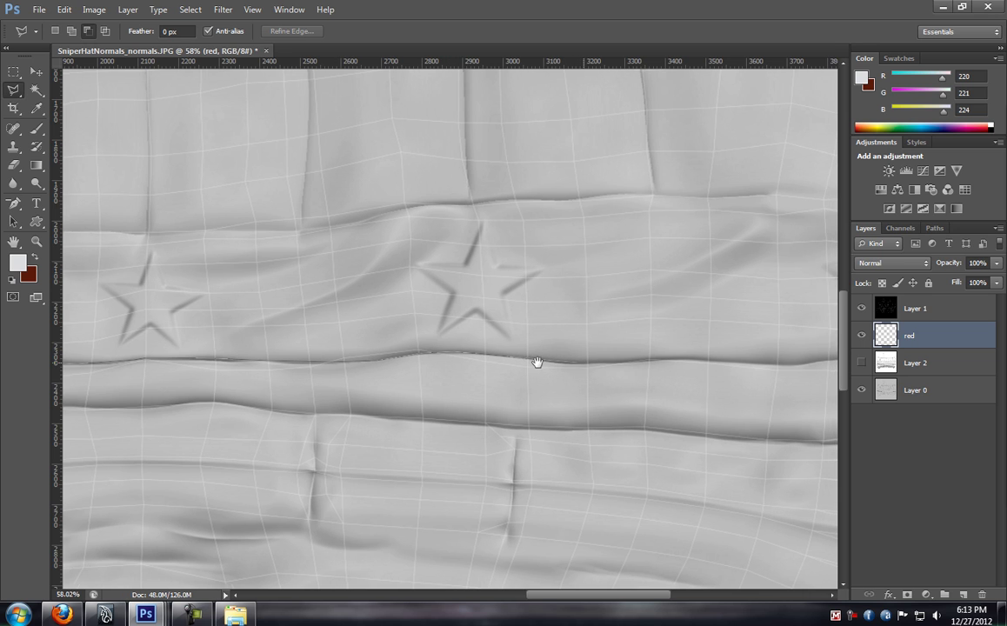
{"action": "left_click_drag", "start_coordinate": [576, 362], "coordinate": [267, 360]}
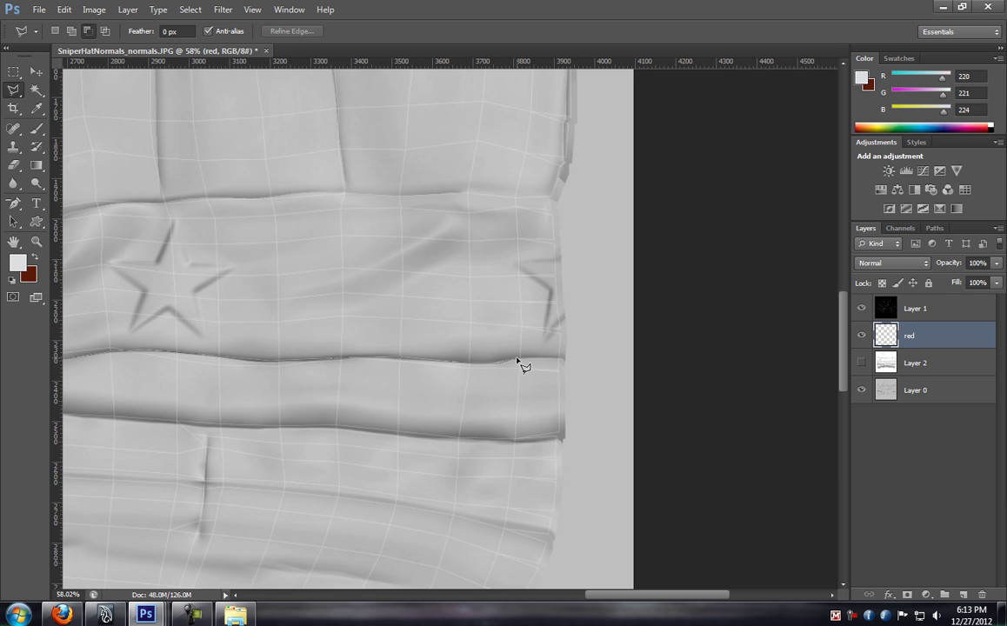
{"action": "left_click", "coordinate": [576, 356]}
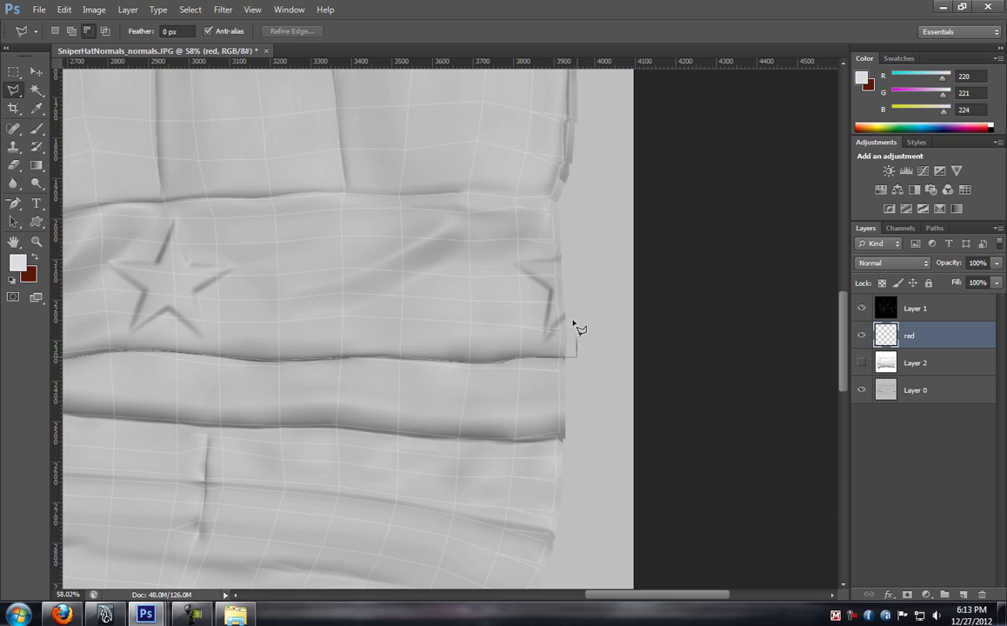
Trace the star band's right end and entire upper seam back to the left end, closing the polygonal lasso selection
{"action": "left_click", "coordinate": [563, 196]}
{"action": "left_click", "coordinate": [462, 191]}
{"action": "left_click", "coordinate": [398, 196]}
{"action": "left_click", "coordinate": [346, 193]}
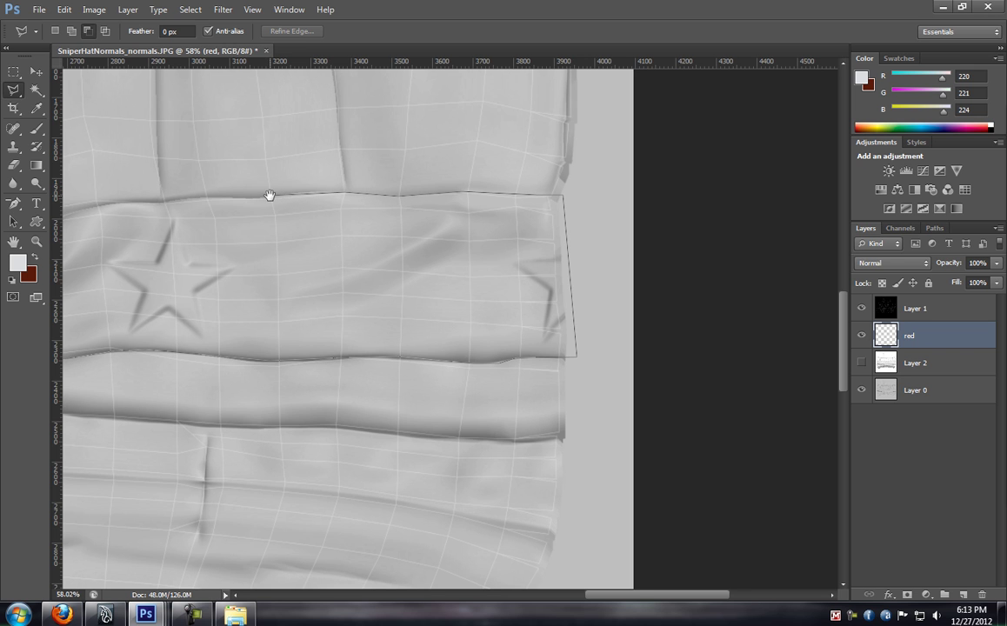
{"action": "left_click_drag", "start_coordinate": [270, 194], "coordinate": [616, 217]}
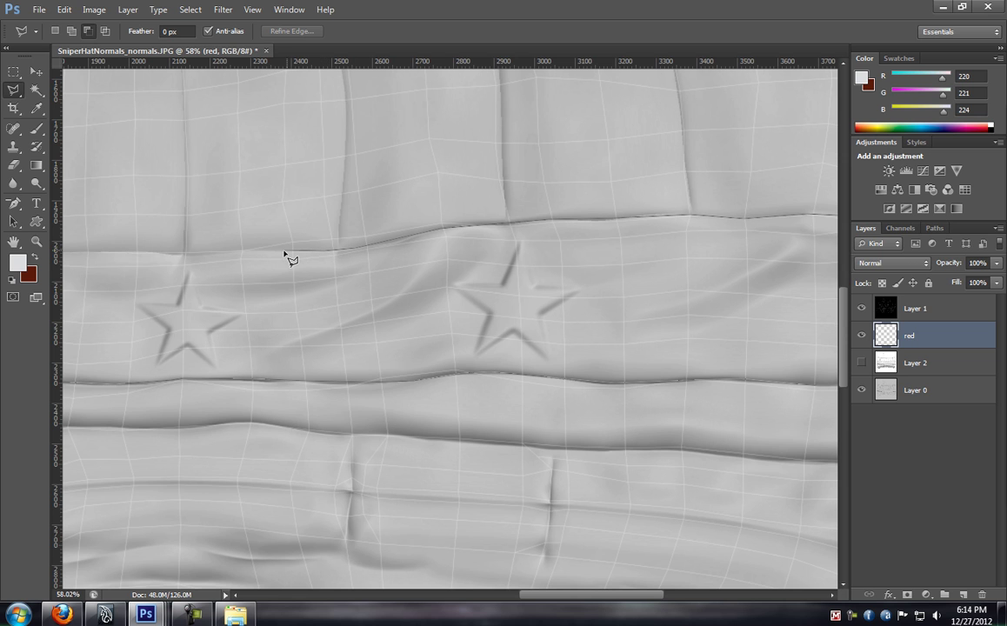
{"action": "left_click_drag", "start_coordinate": [244, 254], "coordinate": [600, 261]}
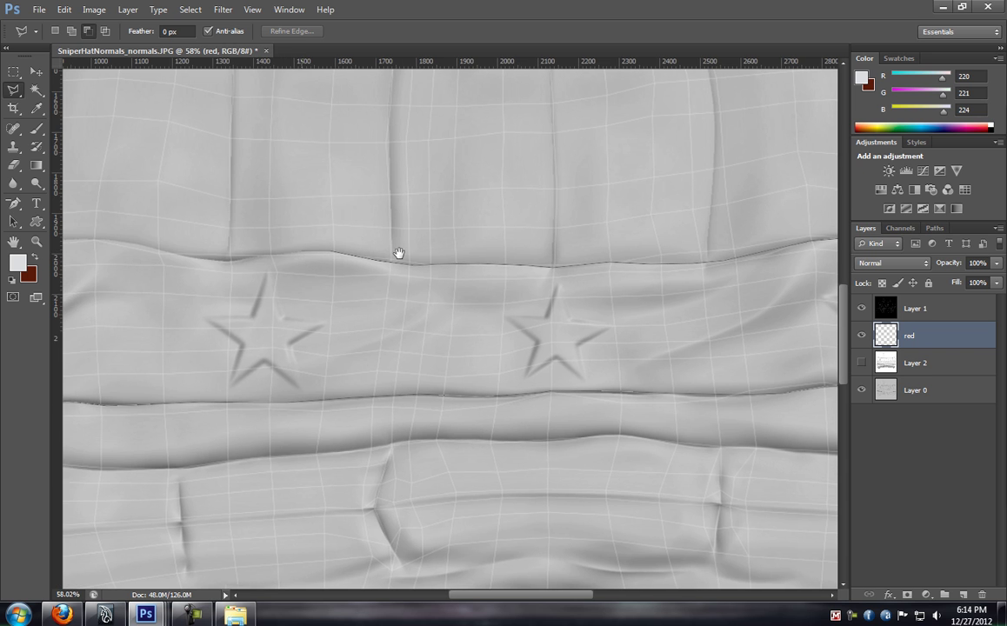
{"action": "left_click_drag", "start_coordinate": [326, 254], "coordinate": [603, 260]}
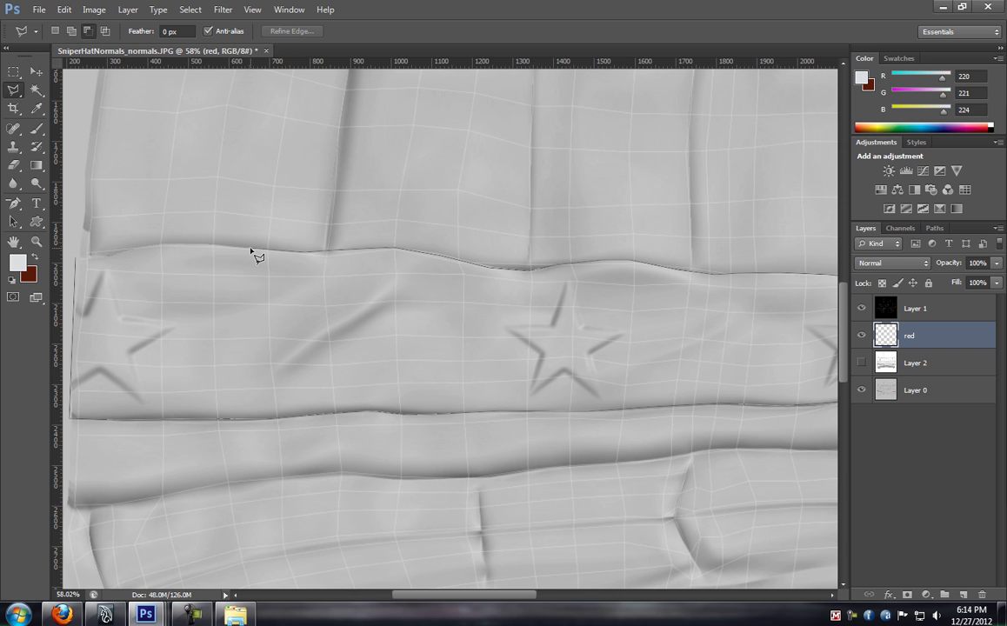
{"action": "left_click_drag", "start_coordinate": [247, 247], "coordinate": [539, 261]}
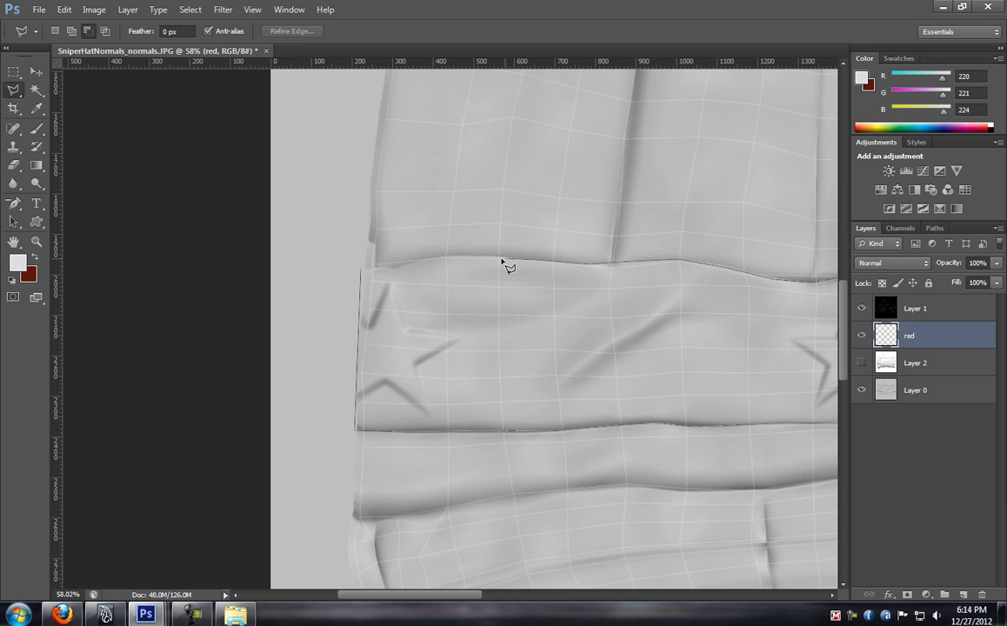
{"action": "left_click_drag", "start_coordinate": [442, 258], "coordinate": [399, 265]}
{"action": "left_click_drag", "start_coordinate": [361, 273], "coordinate": [364, 273]}
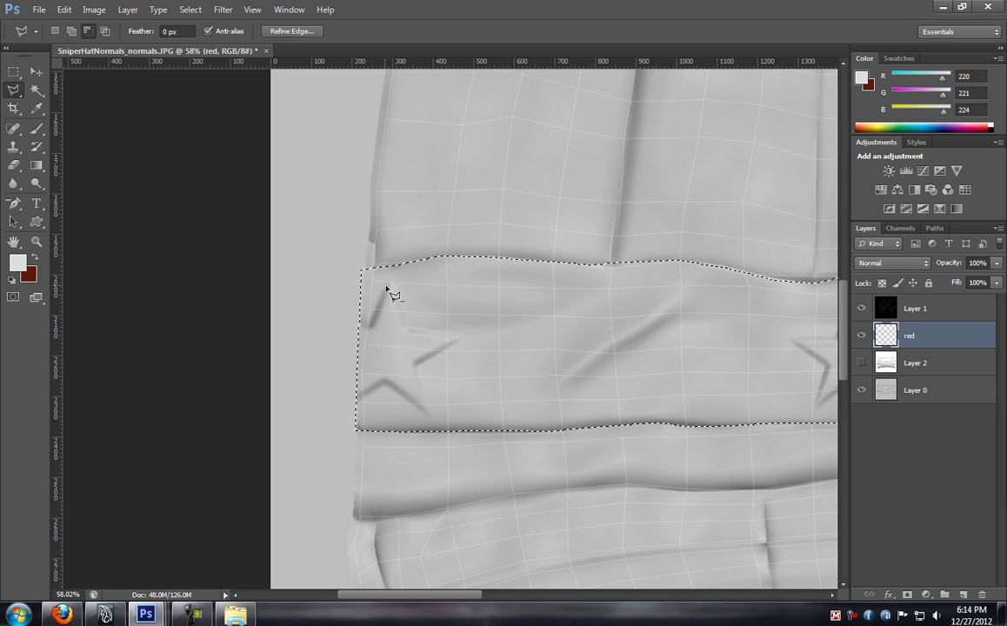
Paint the selected star band solid dark blue (RGB 29, 47, 83) with the Brush tool
{"action": "scroll", "coordinate": [377, 285], "scroll_direction": "down", "scroll_amount": 5}
{"action": "mouse_move", "coordinate": [563, 314]}
{"action": "left_mouse_down"}
{"action": "mouse_move", "coordinate": [439, 258]}
{"action": "mouse_move", "coordinate": [349, 270]}
{"action": "mouse_move", "coordinate": [365, 320]}
{"action": "left_mouse_up"}
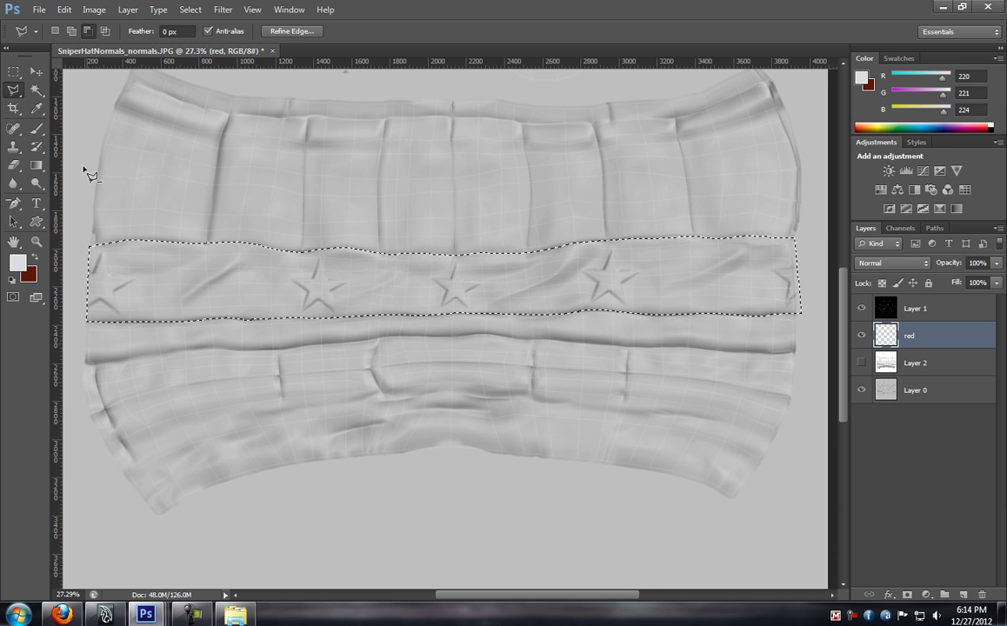
{"action": "left_click", "coordinate": [37, 124]}
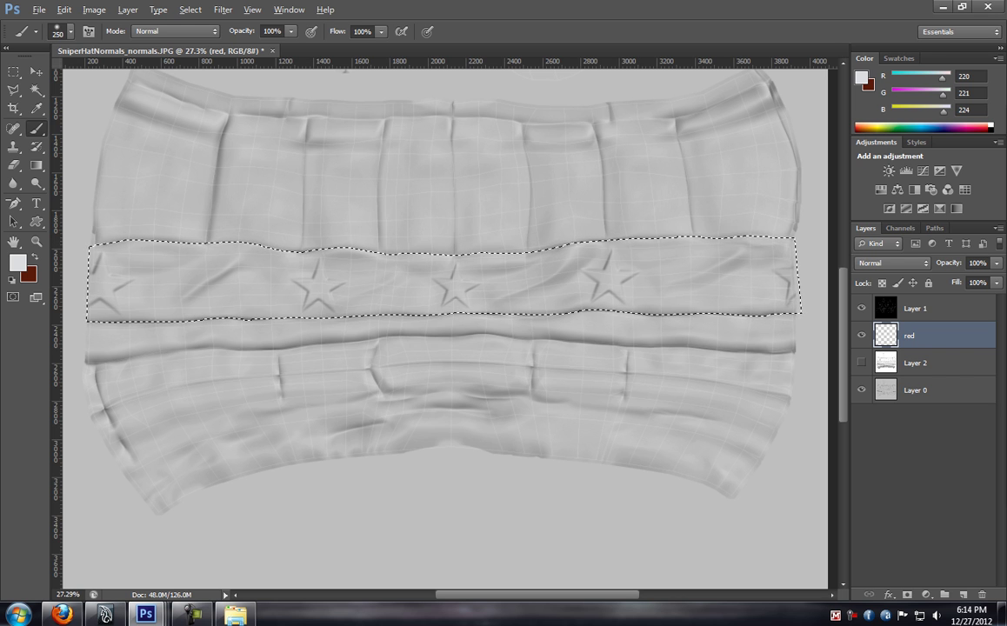
{"action": "left_click", "coordinate": [938, 130]}
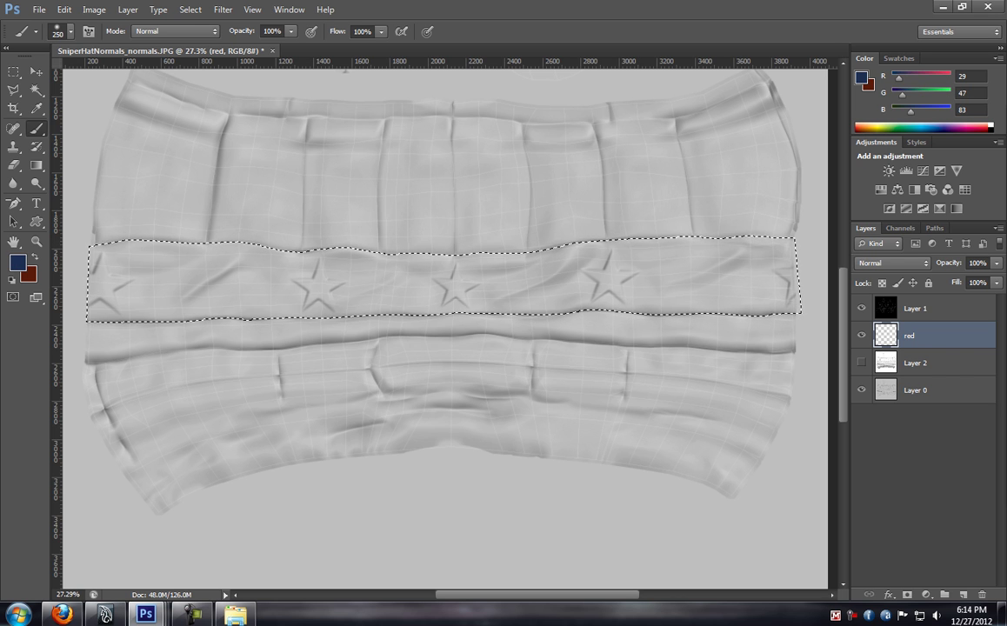
{"action": "mouse_move", "coordinate": [209, 261]}
{"action": "left_mouse_down"}
{"action": "mouse_move", "coordinate": [79, 278]}
{"action": "mouse_move", "coordinate": [217, 256]}
{"action": "left_mouse_up"}
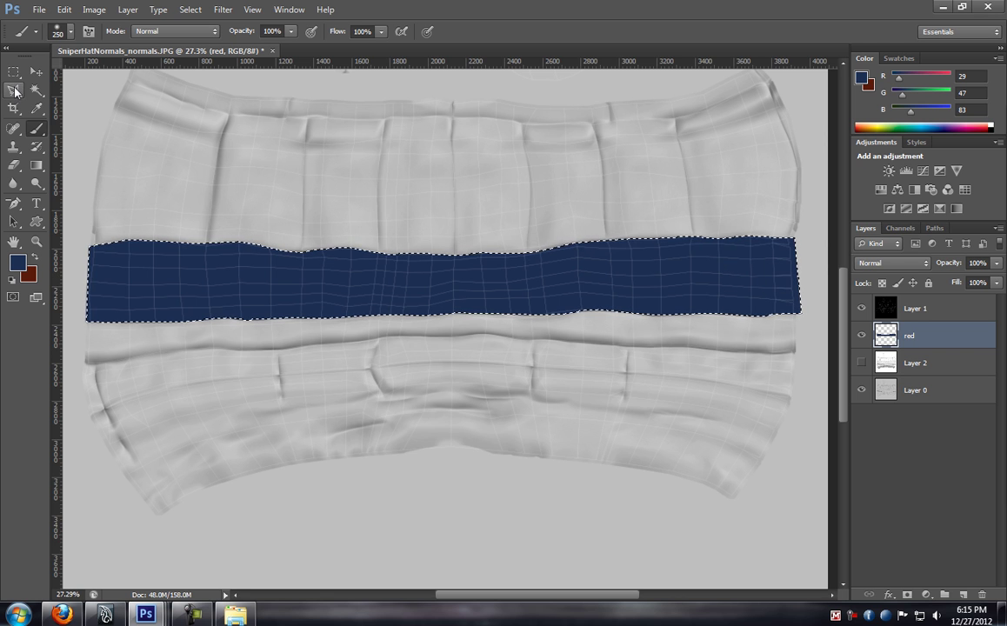
Rename the "red" layer to "Blue" and add a new empty layer above it
{"action": "double_click", "coordinate": [908, 338]}
{"action": "type", "text": "Blue"}
{"action": "key", "text": "Return"}
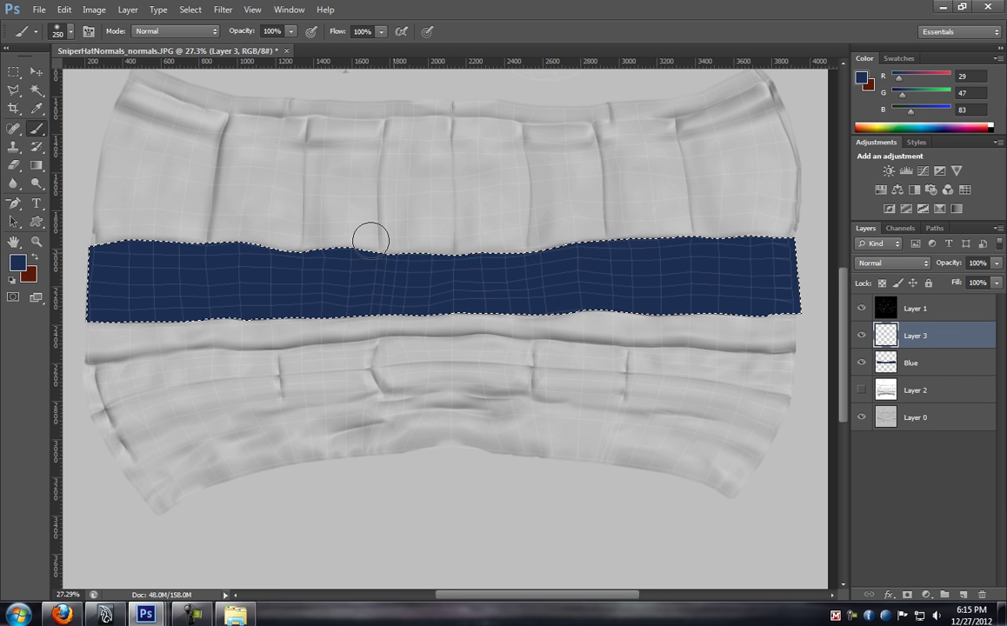
{"action": "left_click_drag", "start_coordinate": [277, 185], "coordinate": [333, 263]}
{"action": "left_click", "coordinate": [13, 90]}
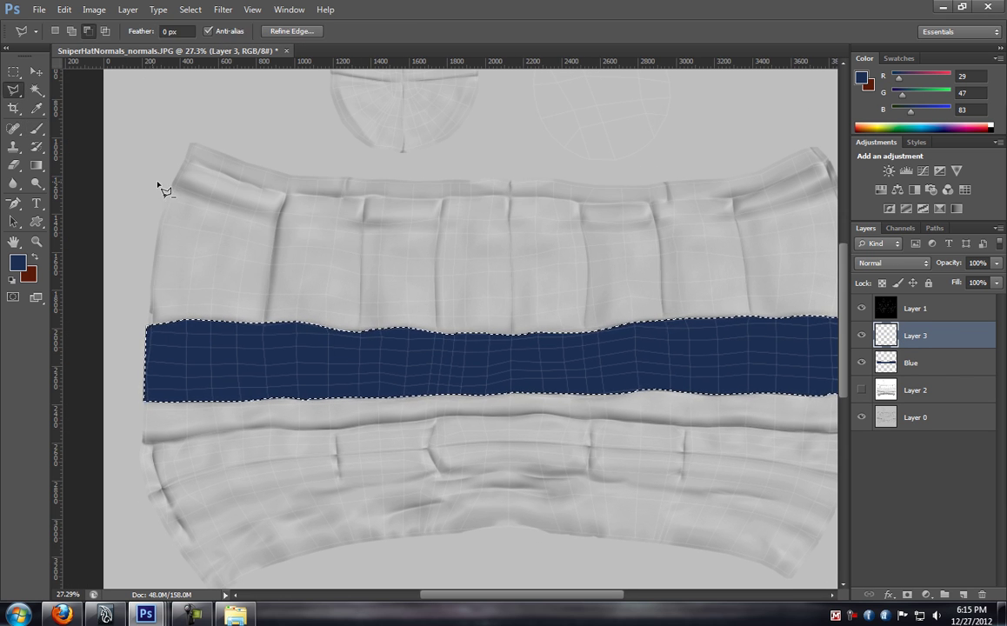
{"action": "scroll", "coordinate": [164, 187], "scroll_direction": "up", "scroll_amount": 5}
{"action": "left_click_drag", "start_coordinate": [165, 187], "coordinate": [150, 165]}
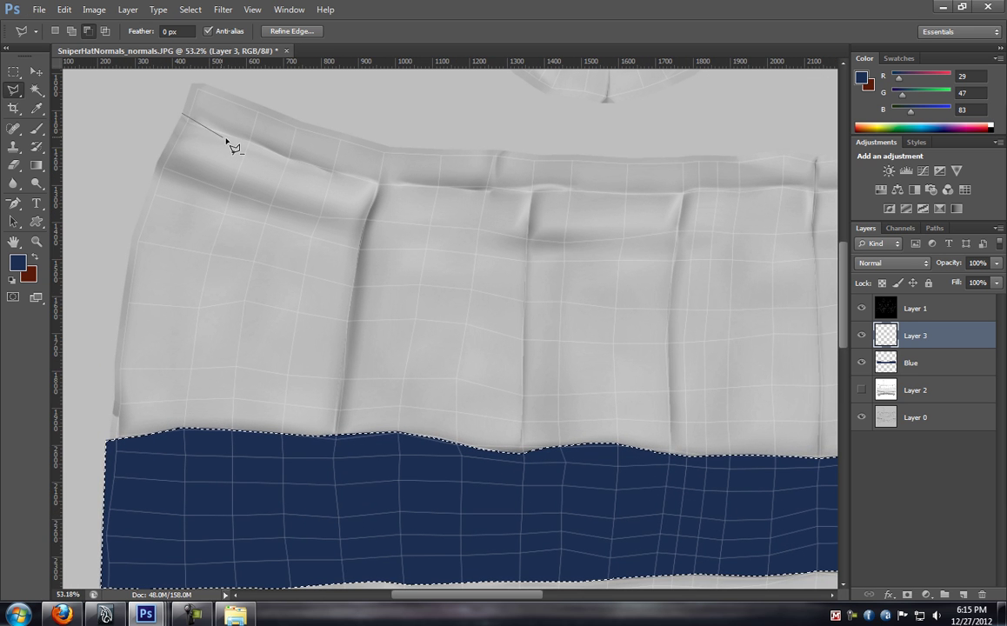
{"action": "left_click", "coordinate": [182, 114]}
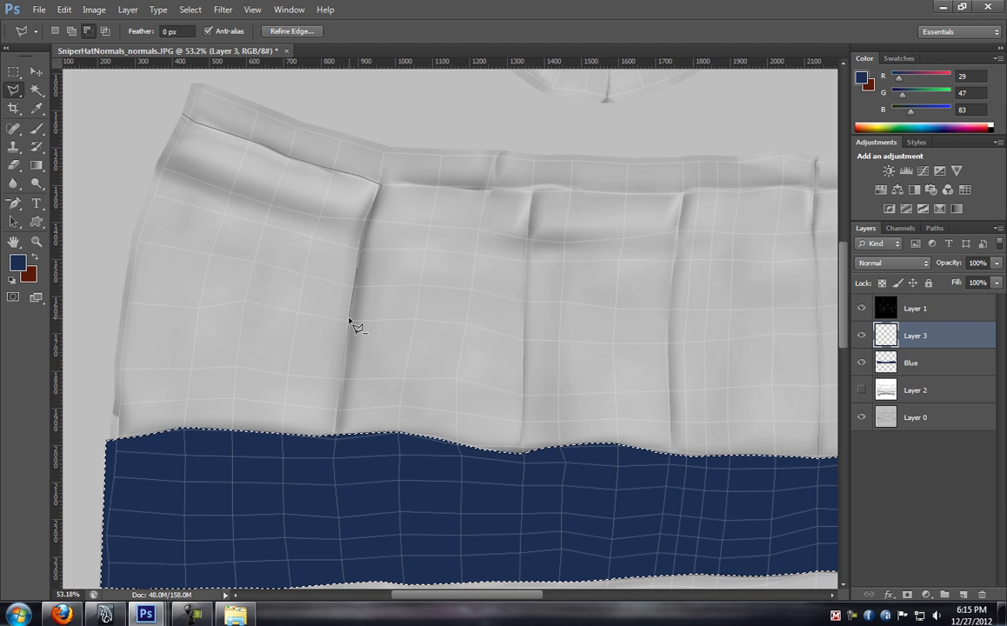
{"action": "left_click", "coordinate": [336, 433]}
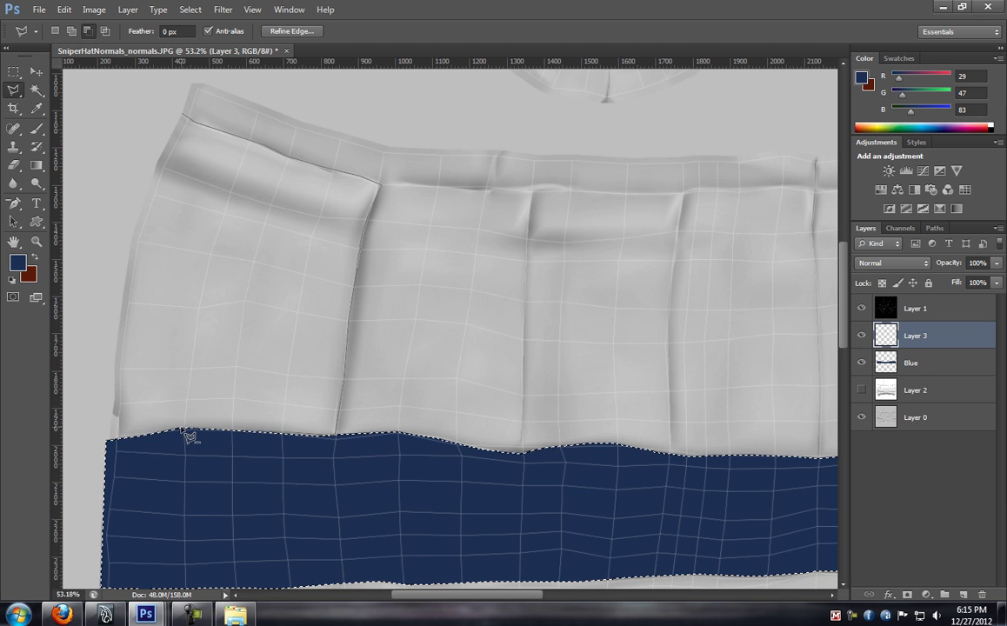
{"action": "left_click", "coordinate": [104, 442]}
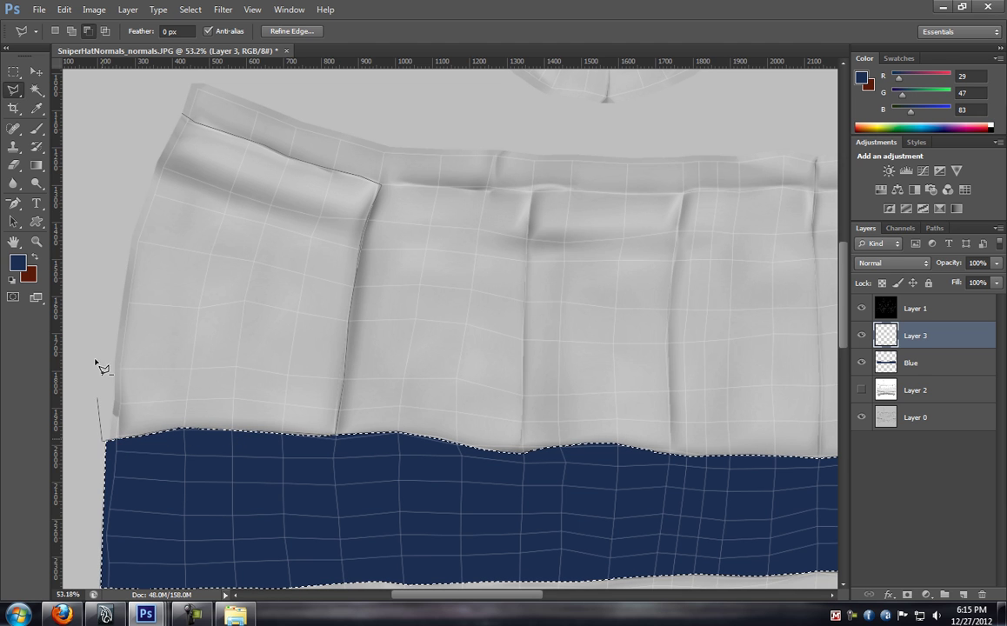
{"action": "left_click", "coordinate": [144, 171]}
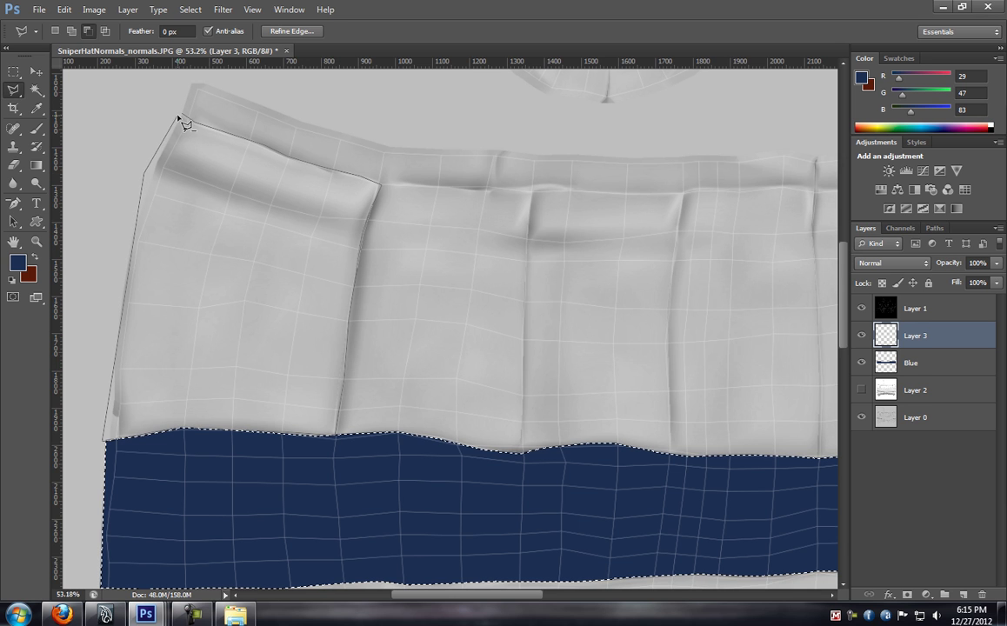
{"action": "key", "text": "Escape"}
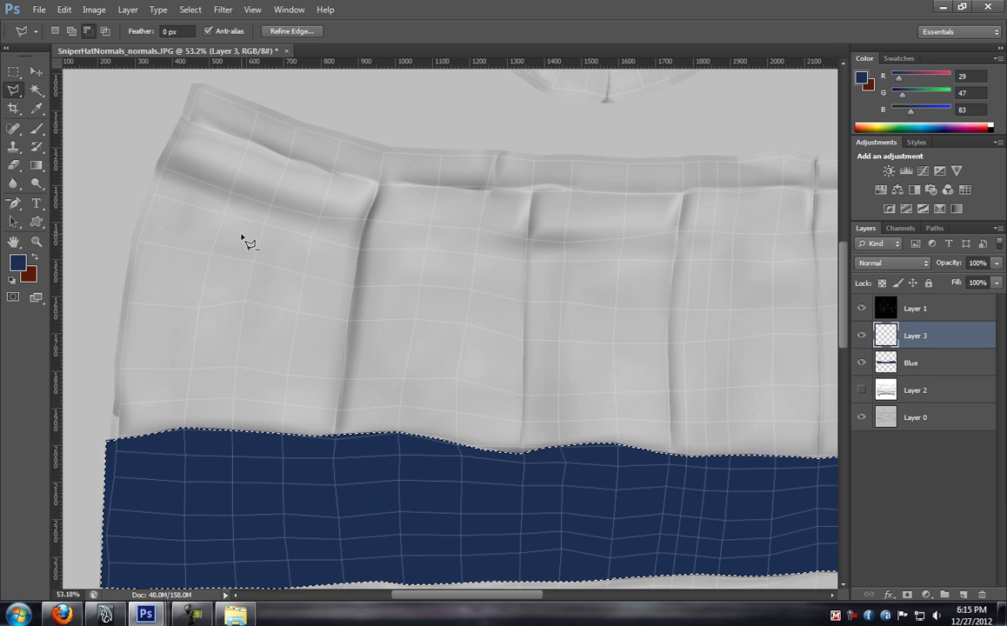
Clear the star band selection and select the leftmost crown panel along its seams with the Polygonal Lasso
{"action": "left_click", "coordinate": [18, 75]}
{"action": "key", "text": "ctrl+d"}
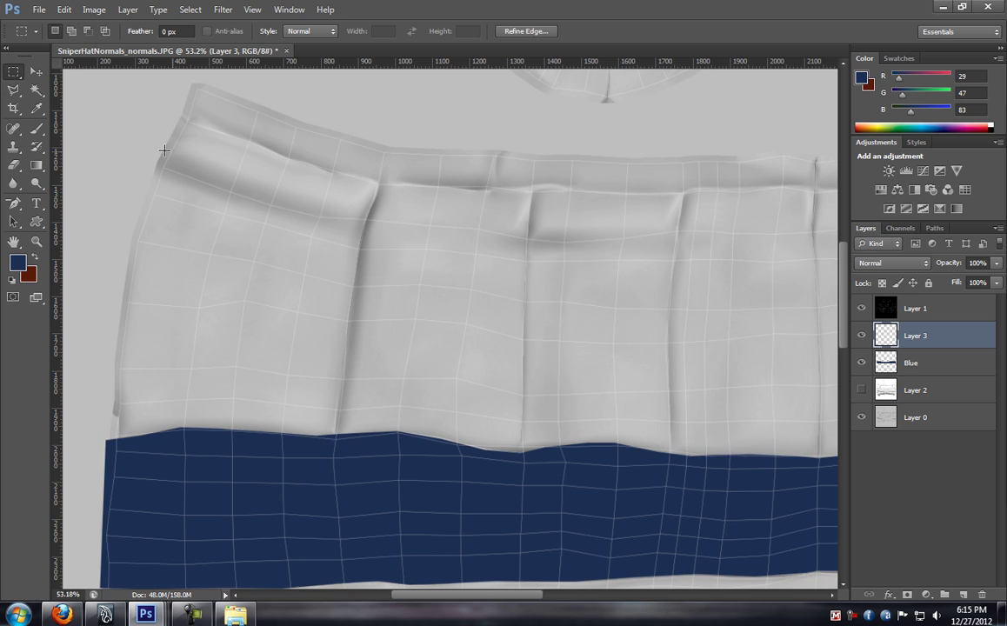
{"action": "left_click", "coordinate": [16, 91]}
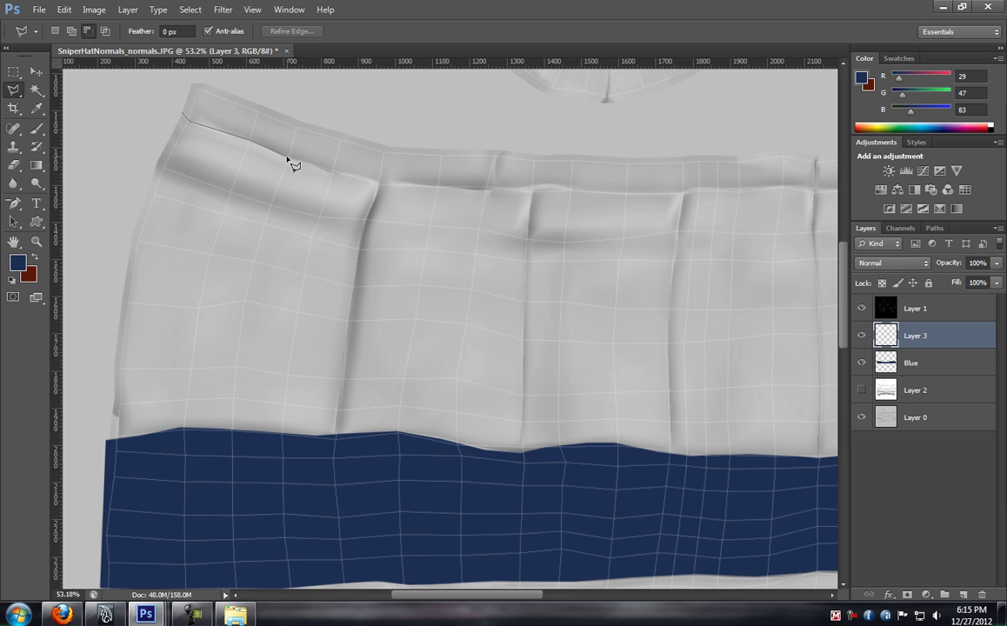
{"action": "left_click", "coordinate": [332, 171]}
{"action": "left_click", "coordinate": [336, 436]}
{"action": "left_click", "coordinate": [107, 440]}
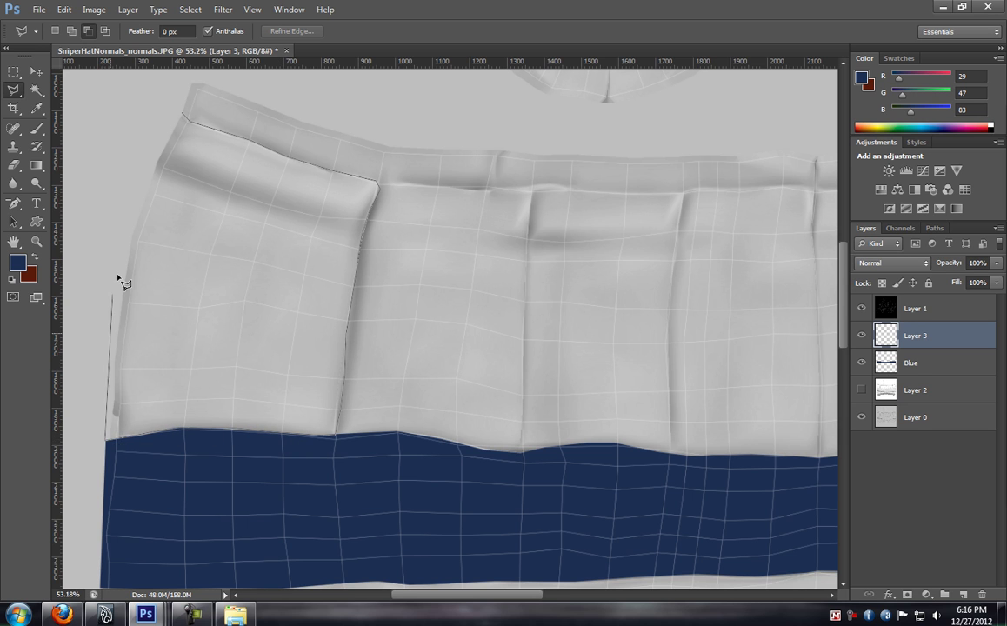
{"action": "left_click", "coordinate": [134, 208]}
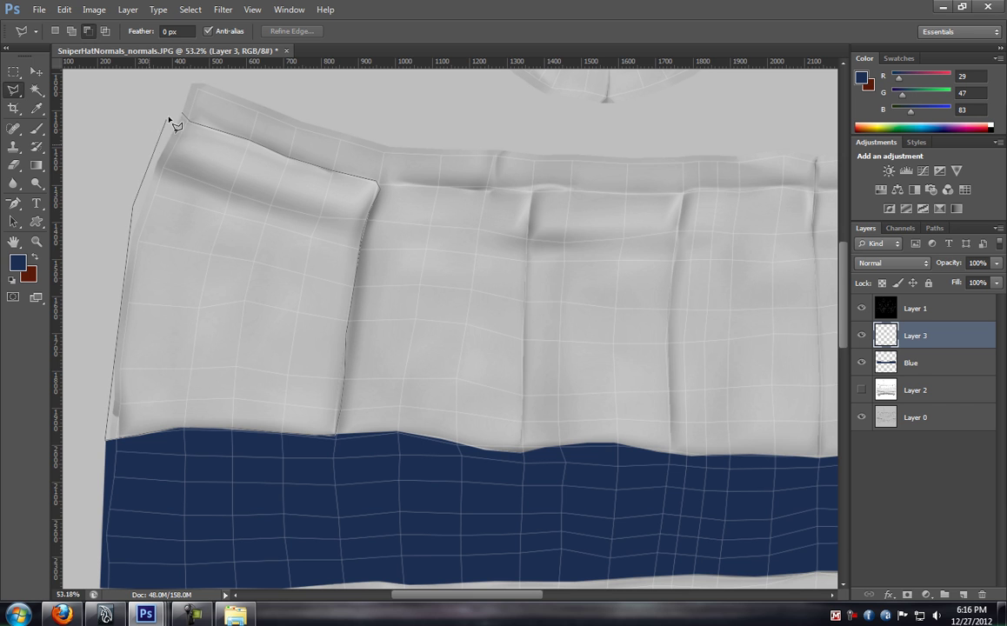
{"action": "left_click", "coordinate": [186, 120]}
Add the third crown panel from the left to the selection, tracing its seams down to the blue band
{"action": "left_click_drag", "start_coordinate": [556, 300], "coordinate": [455, 315]}
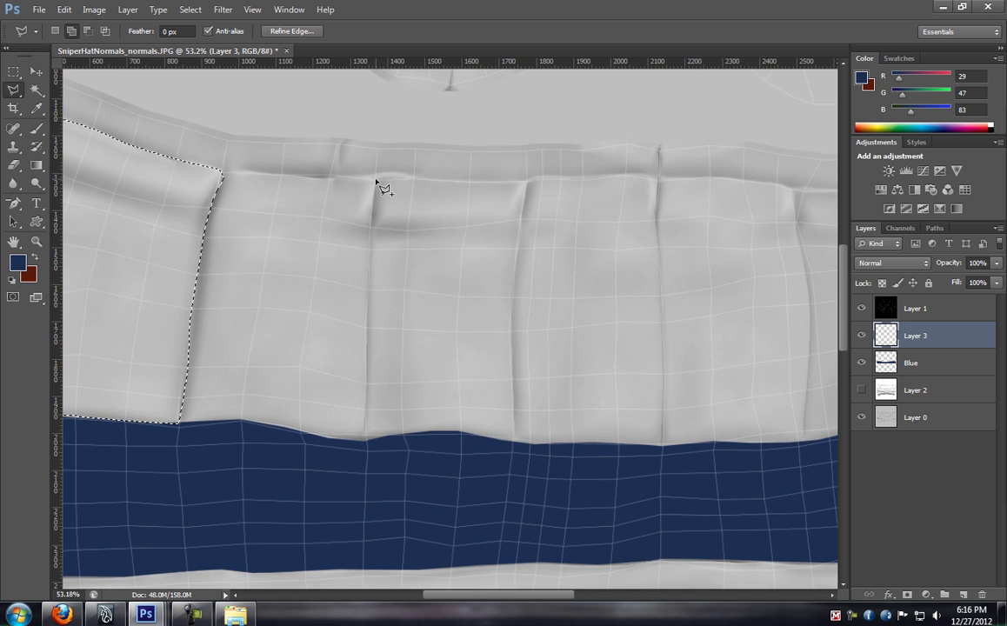
{"action": "left_click", "coordinate": [377, 173], "text": "shift"}
{"action": "left_click", "coordinate": [395, 169]}
{"action": "left_click", "coordinate": [527, 180]}
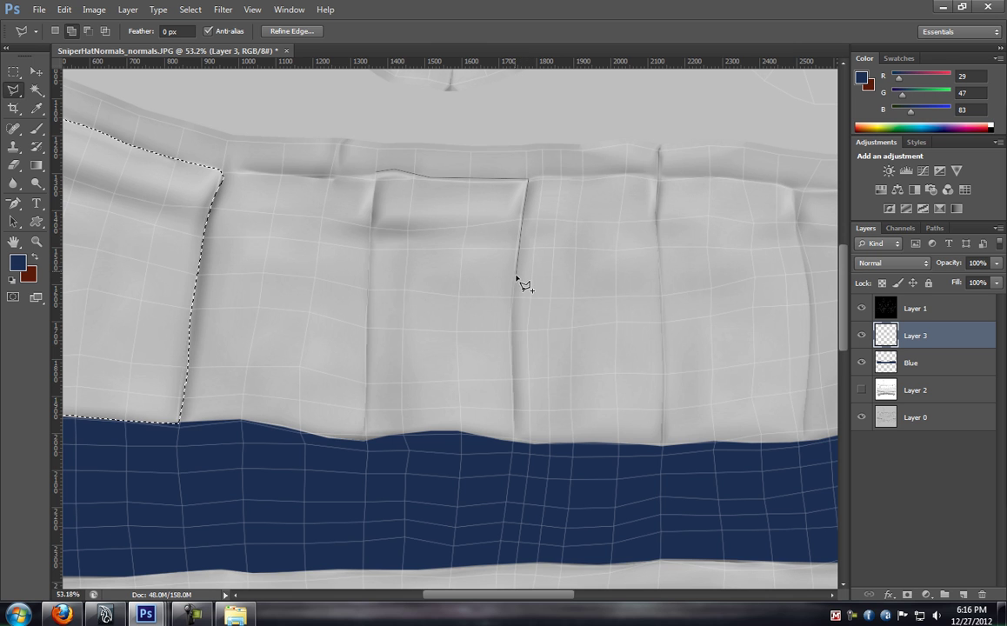
{"action": "left_click", "coordinate": [513, 330]}
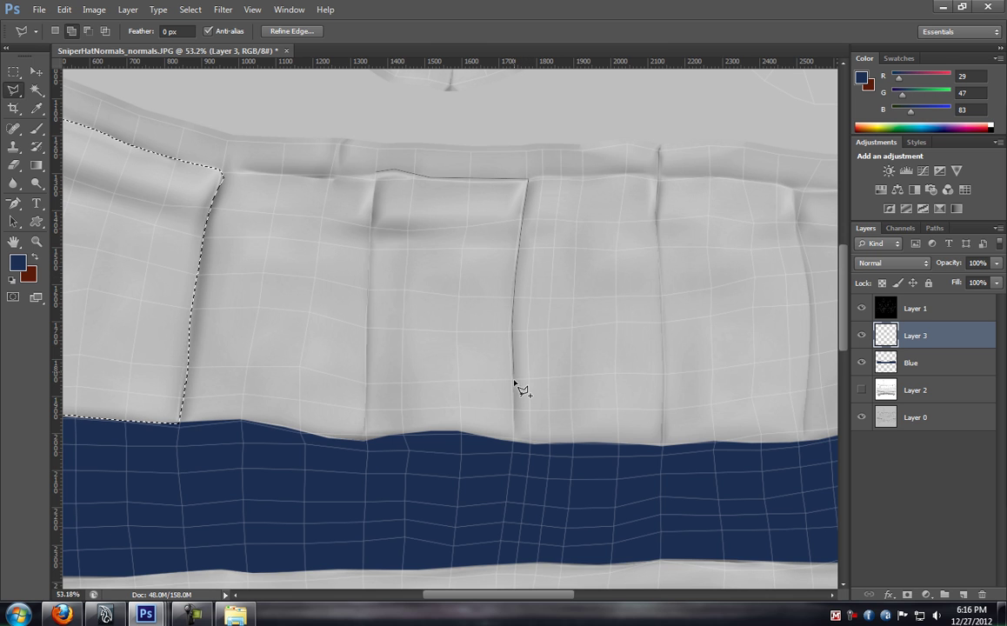
{"action": "left_click", "coordinate": [515, 443]}
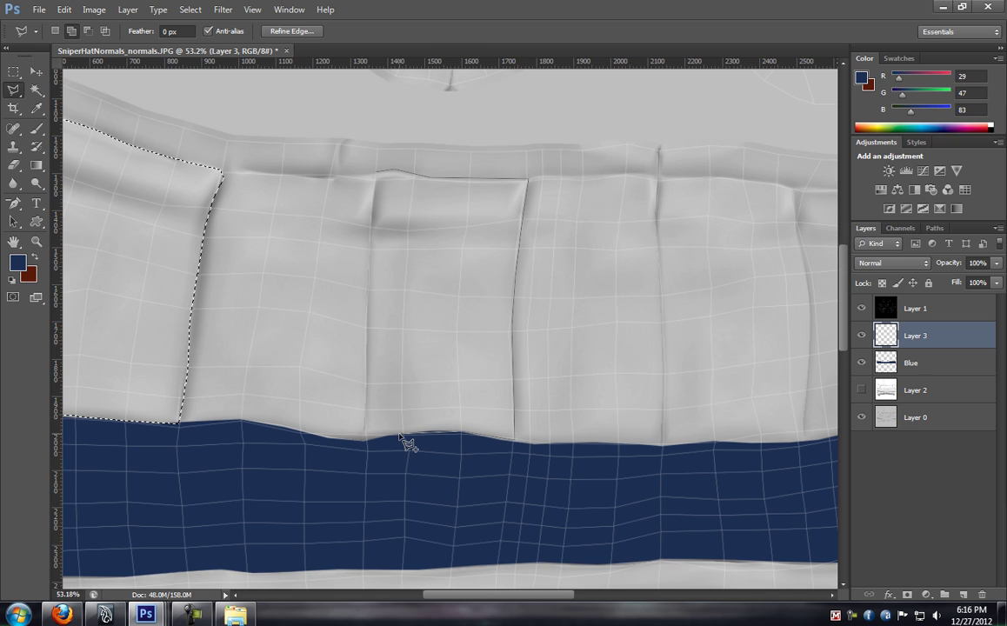
{"action": "left_click", "coordinate": [365, 441]}
{"action": "left_click", "coordinate": [375, 174]}
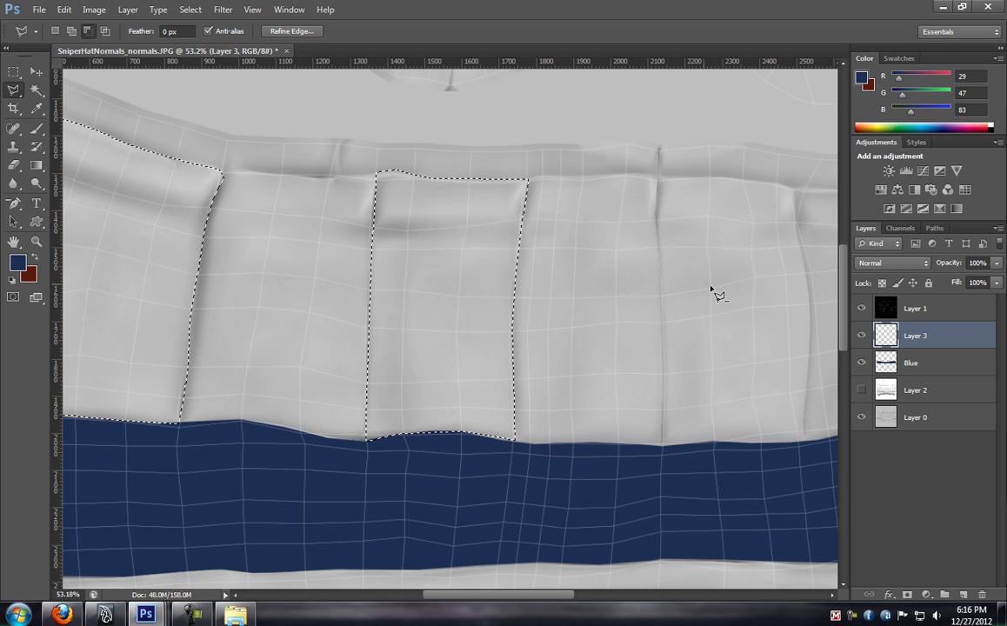
Add the fifth crown panel, just right of the centre seam, to the selection by outlining its edges
{"action": "left_click_drag", "start_coordinate": [688, 285], "coordinate": [457, 268]}
{"action": "key", "text": "shift"}
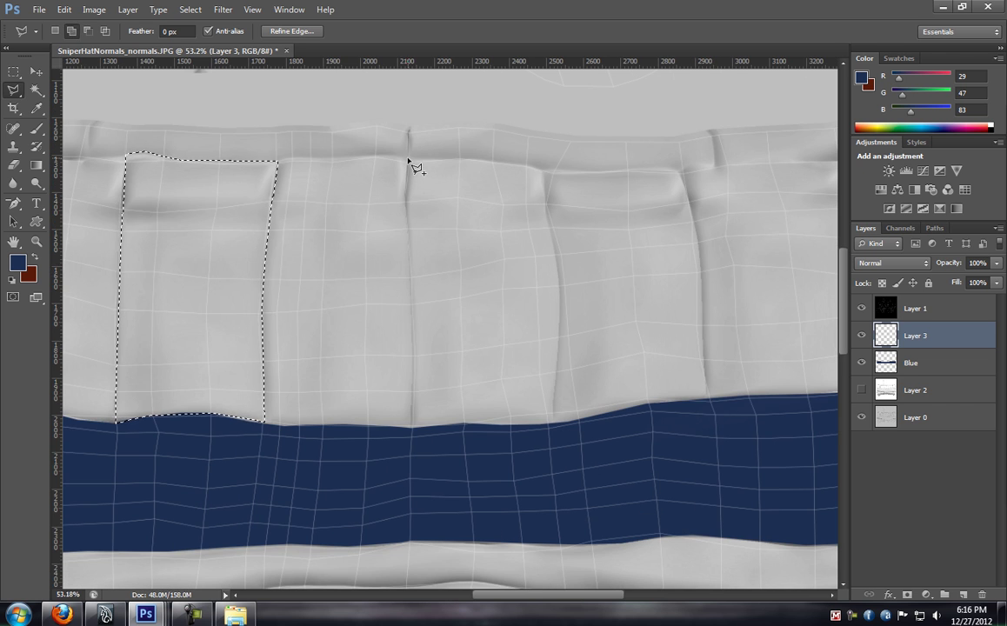
{"action": "left_click", "coordinate": [409, 156]}
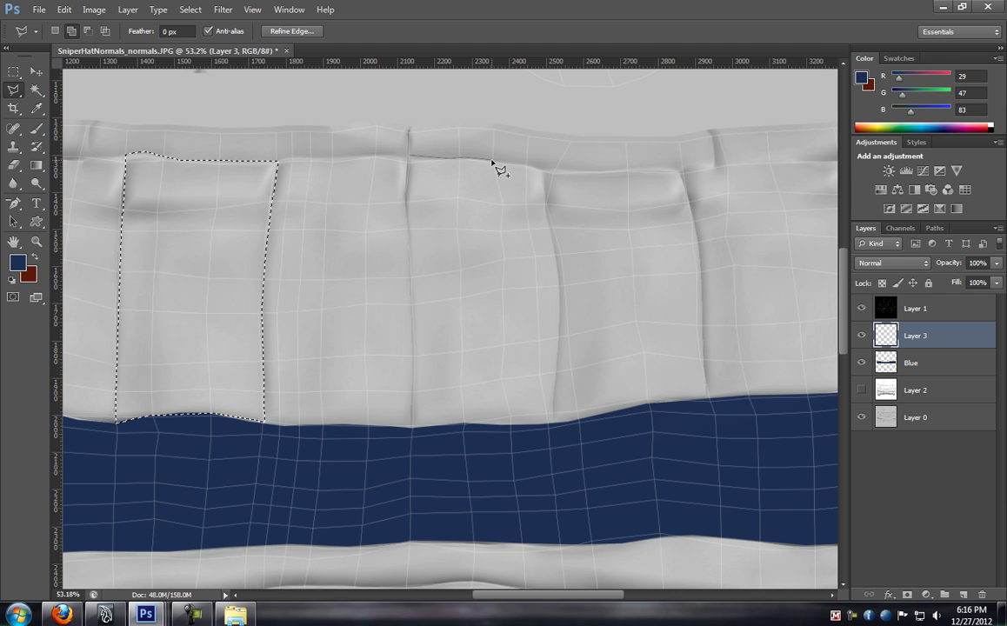
{"action": "left_click", "coordinate": [541, 168]}
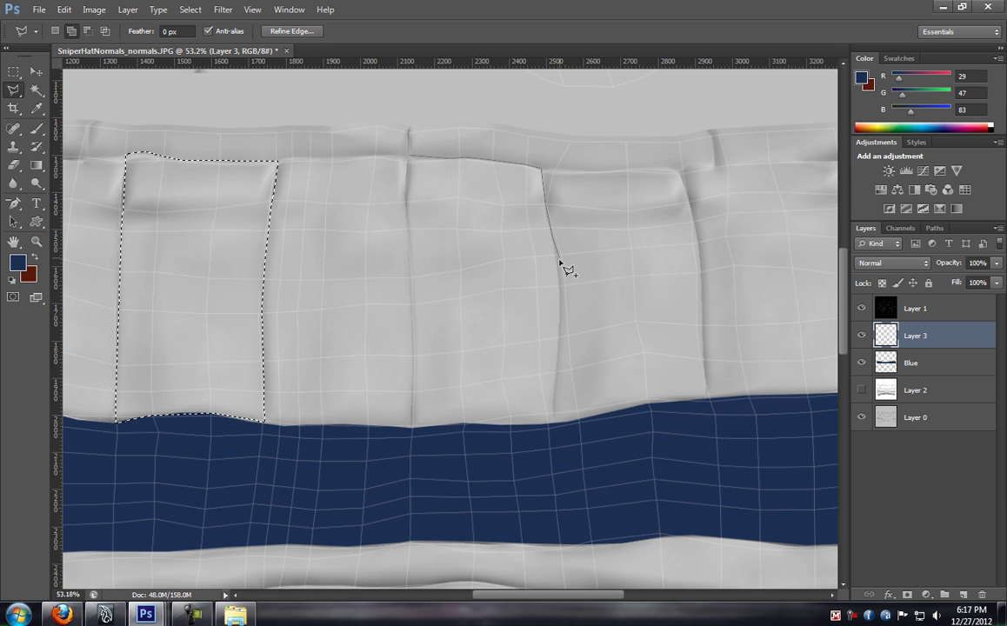
{"action": "left_click", "coordinate": [560, 325]}
{"action": "left_click", "coordinate": [560, 361]}
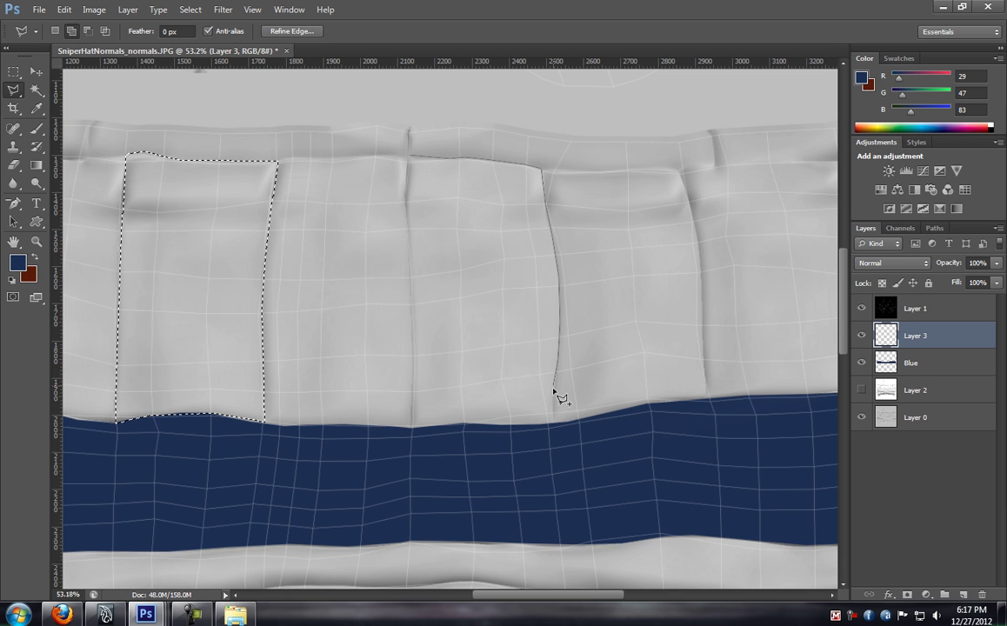
{"action": "left_click", "coordinate": [555, 419]}
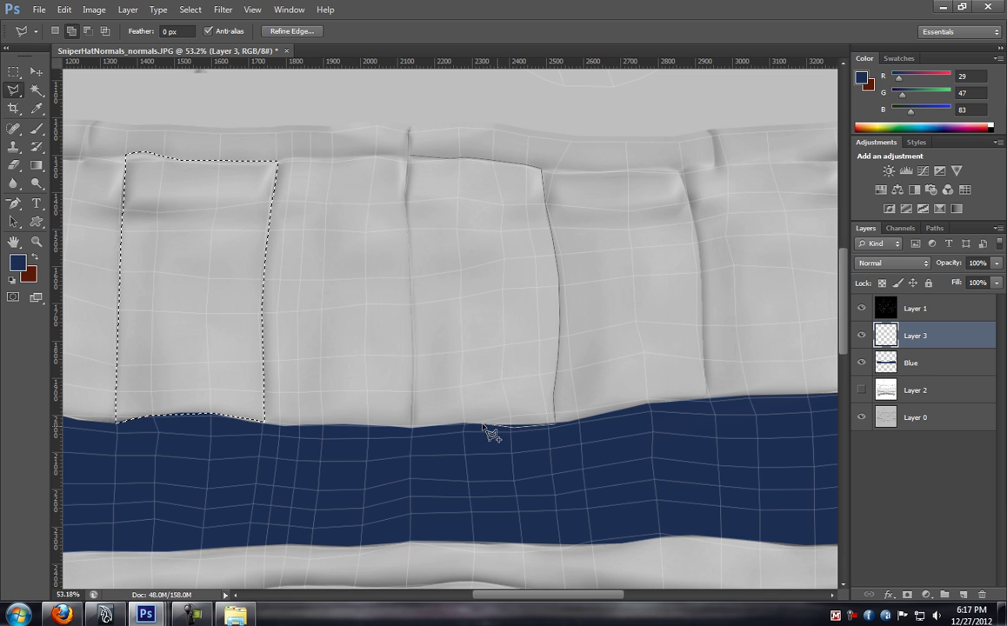
{"action": "left_click", "coordinate": [411, 427]}
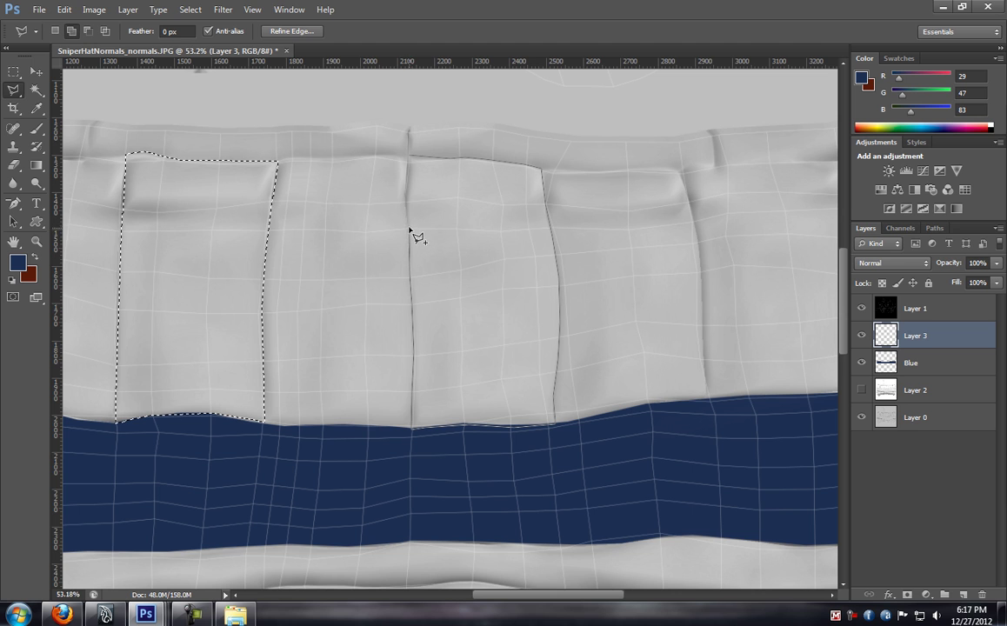
{"action": "left_click", "coordinate": [411, 160]}
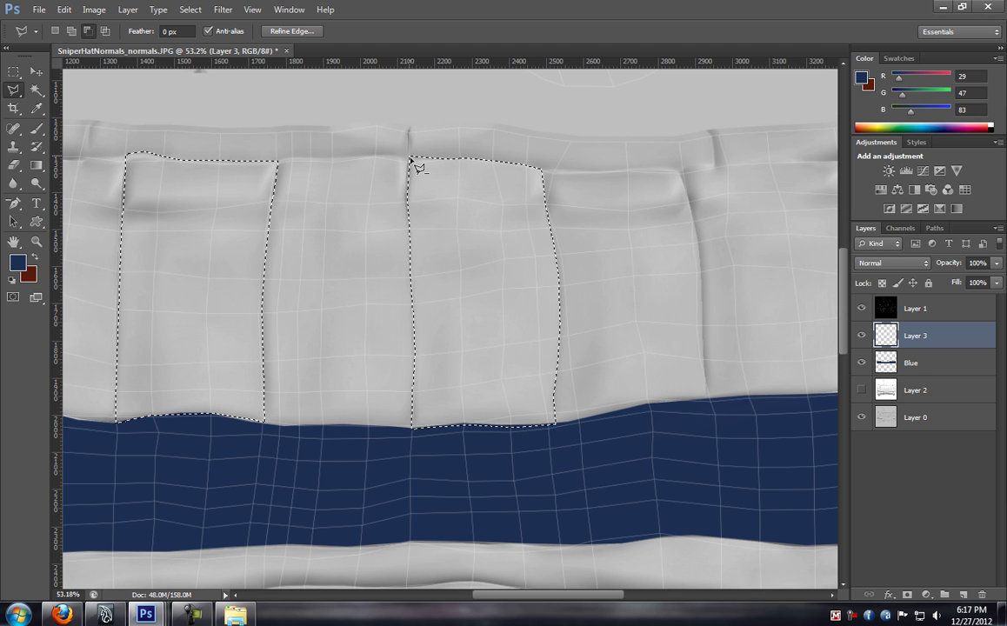
Add the seventh crown panel from the left to the selection, tracing its seams down to the blue band
{"action": "left_click_drag", "start_coordinate": [687, 297], "coordinate": [401, 298]}
{"action": "left_click", "coordinate": [387, 174]}
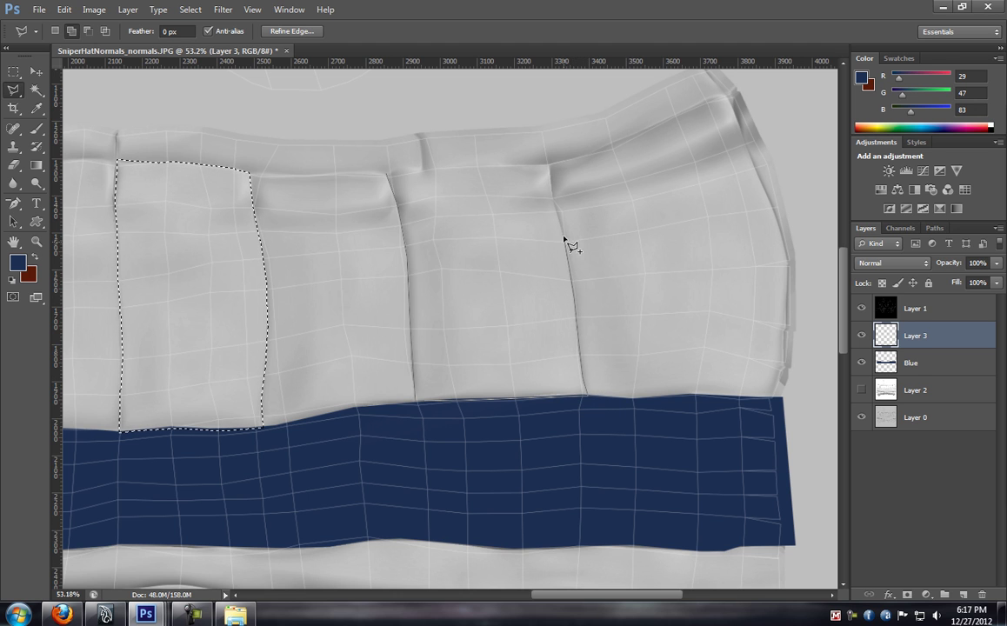
{"action": "left_click", "coordinate": [550, 164]}
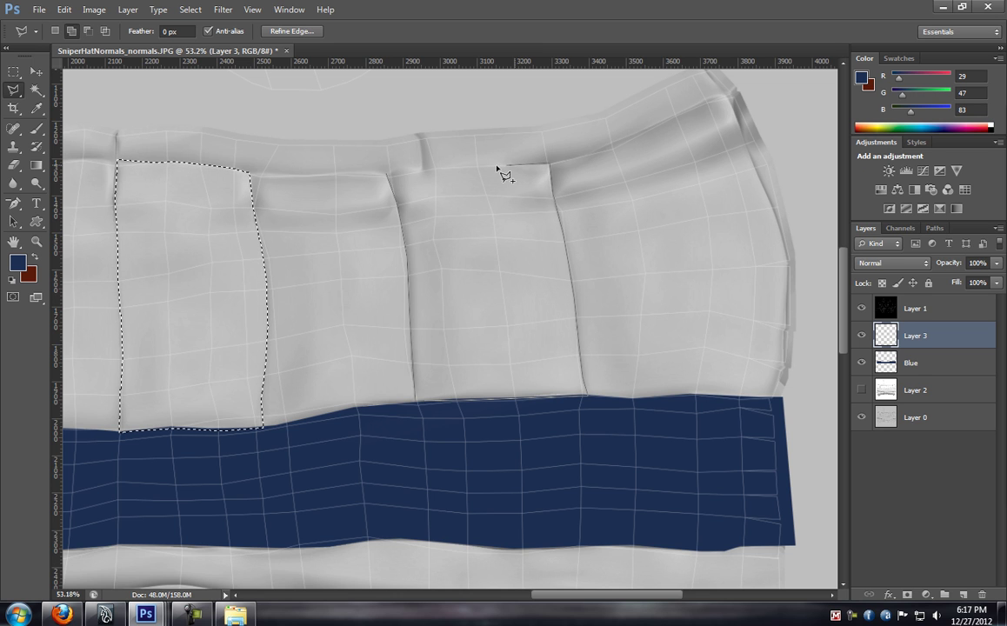
{"action": "left_click", "coordinate": [386, 176]}
Start adding the hat brim to the selection by tracing along its curved lower edge from the left corner towards the right
{"action": "mouse_move", "coordinate": [400, 376]}
{"action": "left_mouse_down"}
{"action": "mouse_move", "coordinate": [483, 268]}
{"action": "mouse_move", "coordinate": [596, 371]}
{"action": "left_mouse_up"}
{"action": "scroll", "coordinate": [364, 330], "scroll_direction": "down", "scroll_amount": 3}
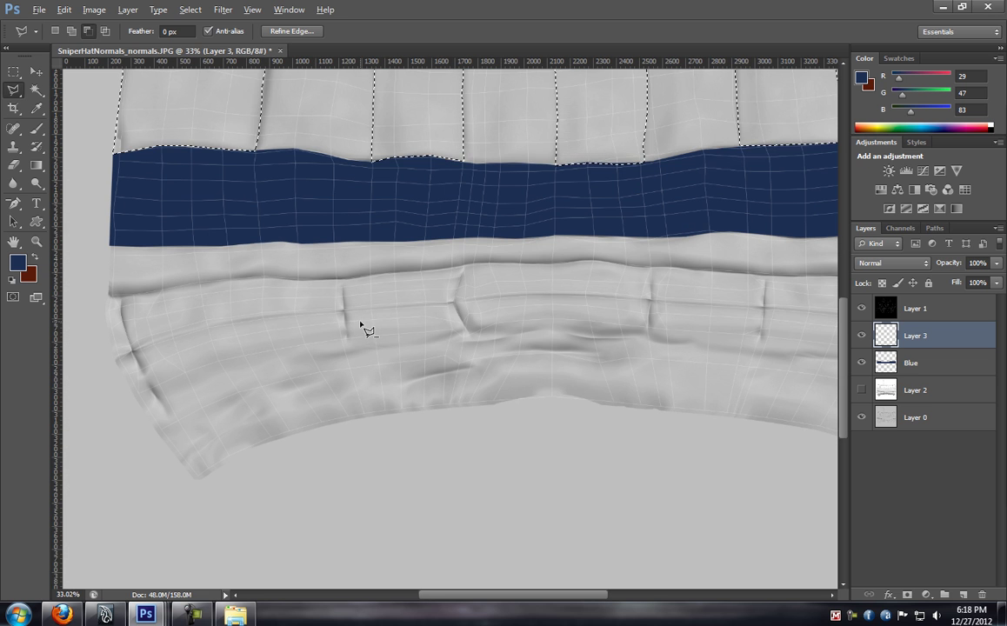
{"action": "key", "text": "shift"}
{"action": "left_click", "coordinate": [203, 481], "text": "shift"}
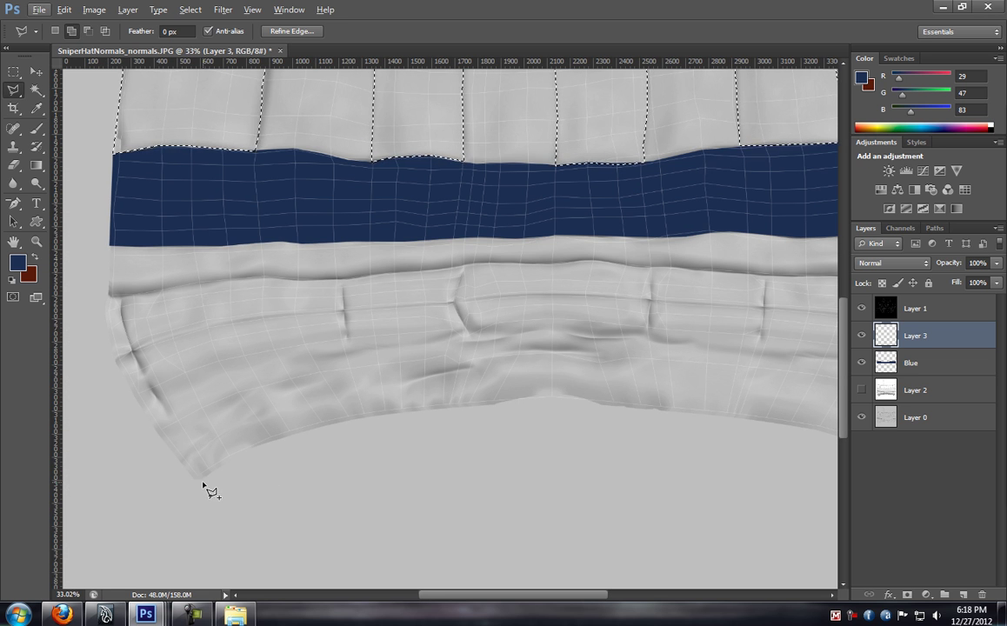
{"action": "left_click", "coordinate": [277, 447]}
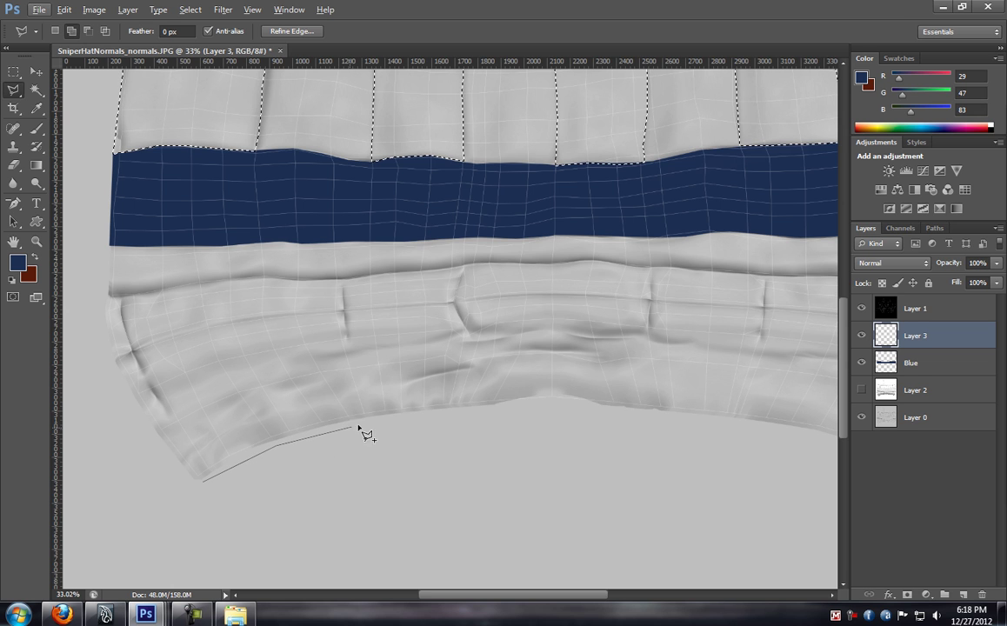
{"action": "left_click", "coordinate": [385, 418]}
{"action": "left_click", "coordinate": [520, 406]}
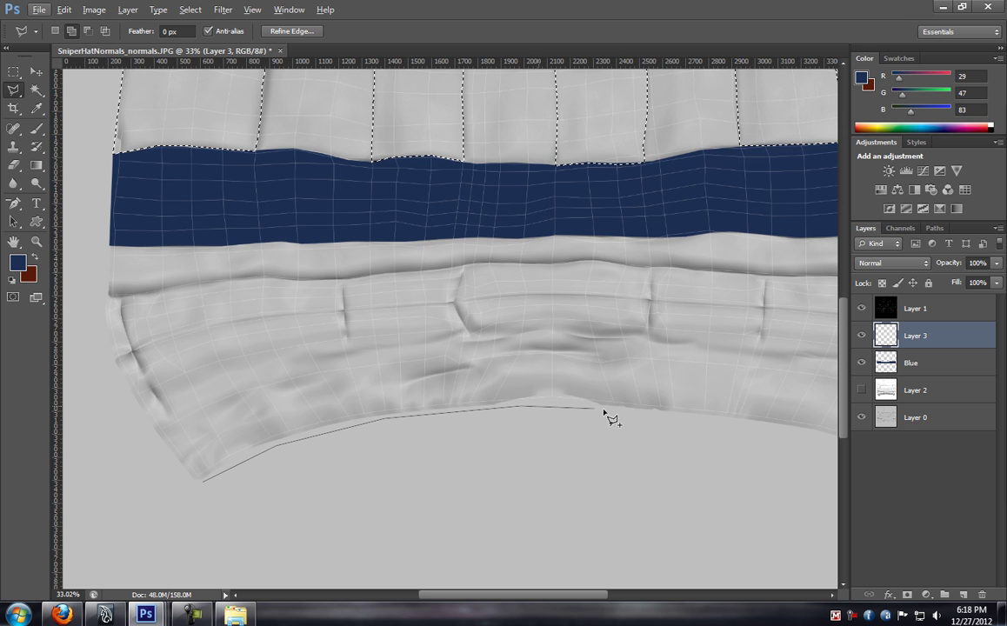
{"action": "left_click", "coordinate": [677, 420]}
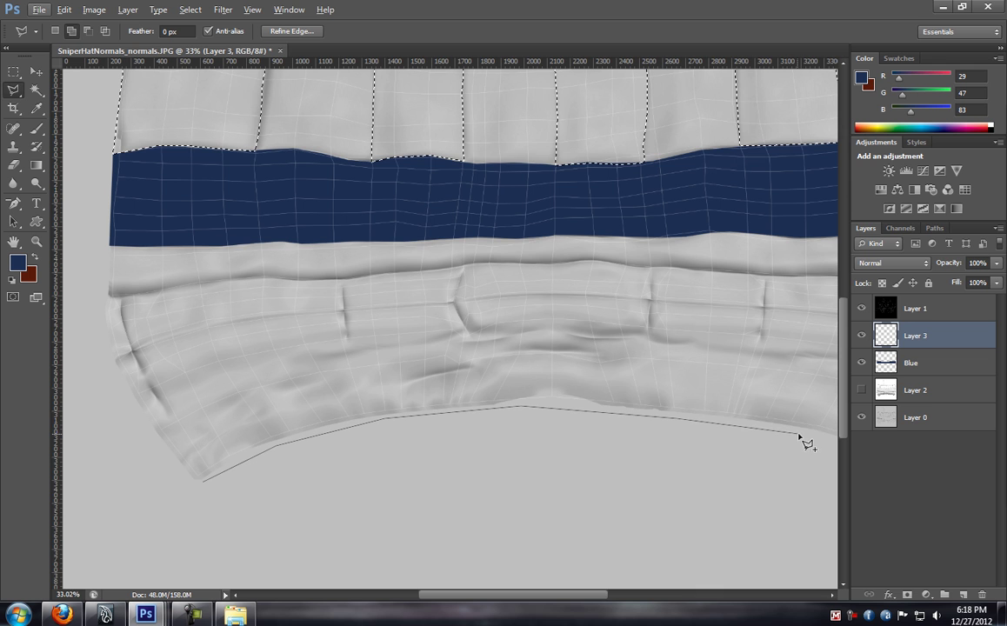
{"action": "left_click", "coordinate": [807, 433]}
{"action": "left_click_drag", "start_coordinate": [807, 437], "coordinate": [360, 407]}
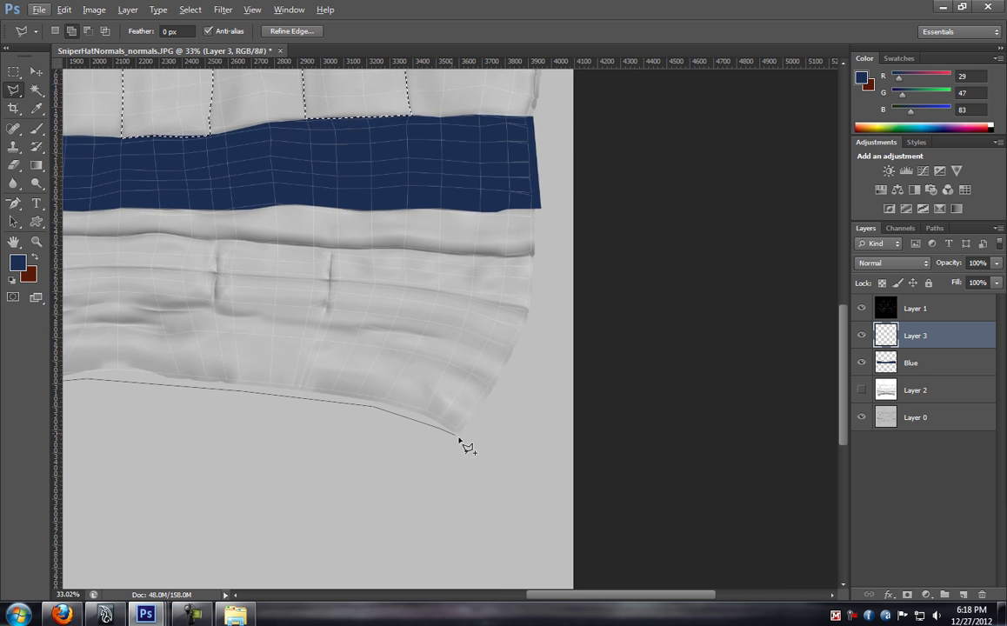
Complete the brim selection around its right end, along the blue band's lower edge and down the left end to the starting corner
{"action": "left_click", "coordinate": [466, 442]}
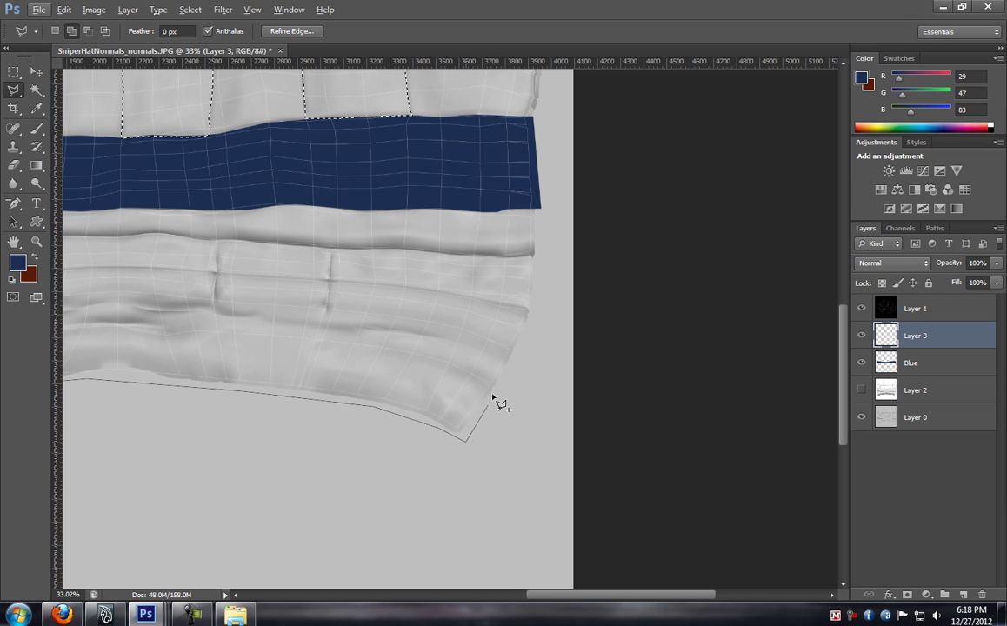
{"action": "left_click", "coordinate": [543, 307]}
{"action": "left_click", "coordinate": [542, 209]}
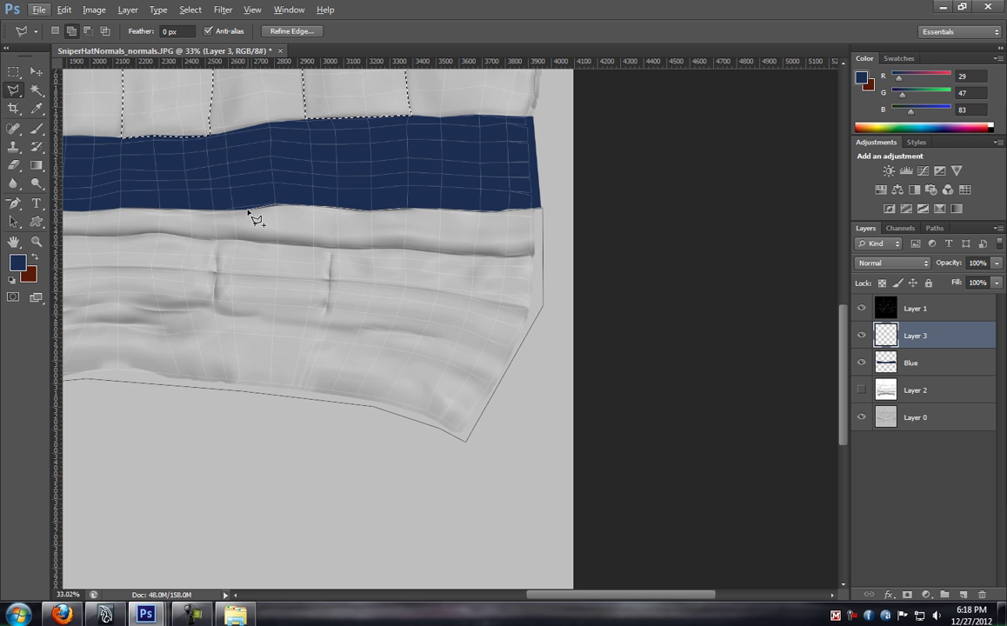
{"action": "left_click_drag", "start_coordinate": [196, 209], "coordinate": [676, 266]}
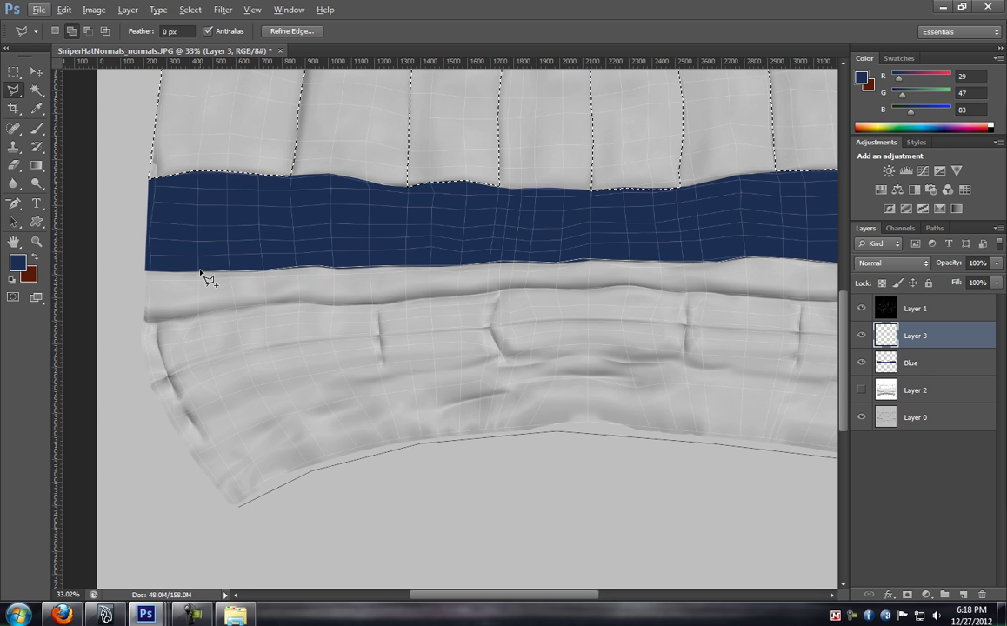
{"action": "left_click", "coordinate": [144, 271]}
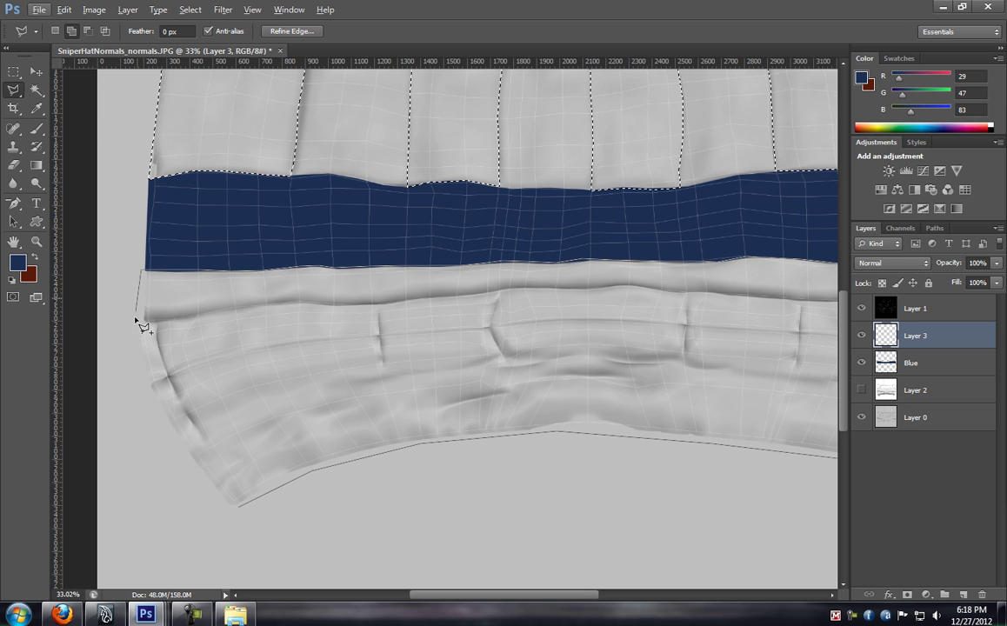
{"action": "left_click", "coordinate": [140, 381]}
{"action": "double_click", "coordinate": [236, 511]}
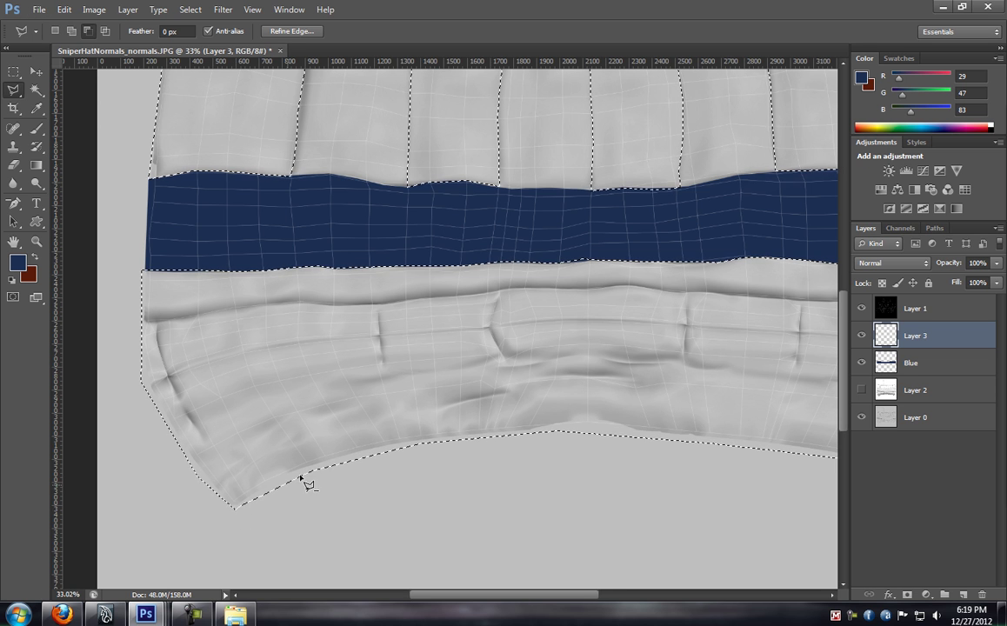
Paint the selected brim and four crown panels dark red (RGB 121, 33, 23) with the 250 px brush on Layer 3, and deselect
{"action": "scroll", "coordinate": [477, 364], "scroll_direction": "down", "scroll_amount": 2}
{"action": "left_click_drag", "start_coordinate": [631, 312], "coordinate": [458, 394]}
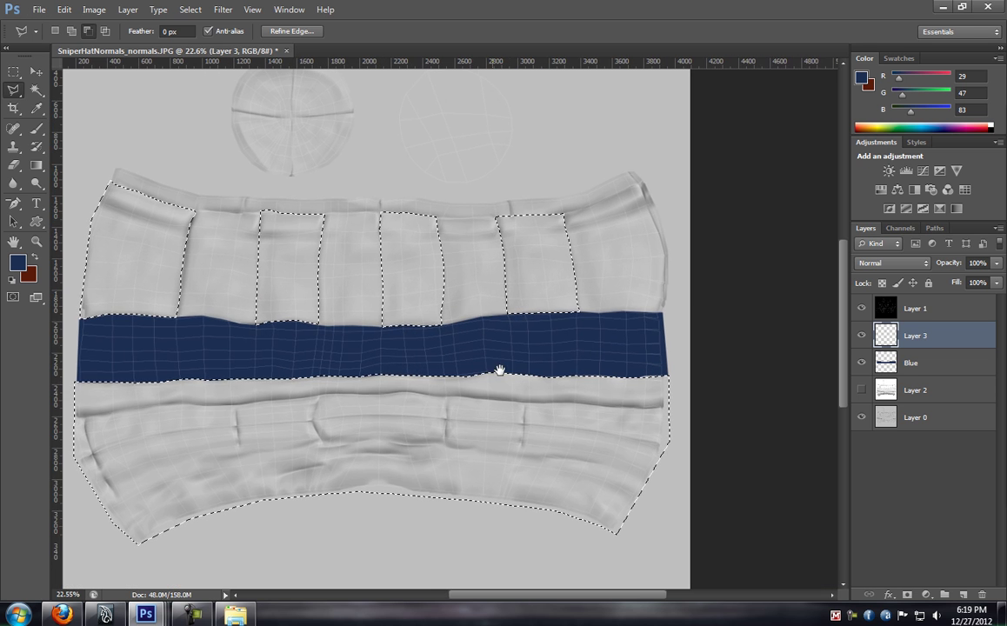
{"action": "left_click", "coordinate": [37, 128]}
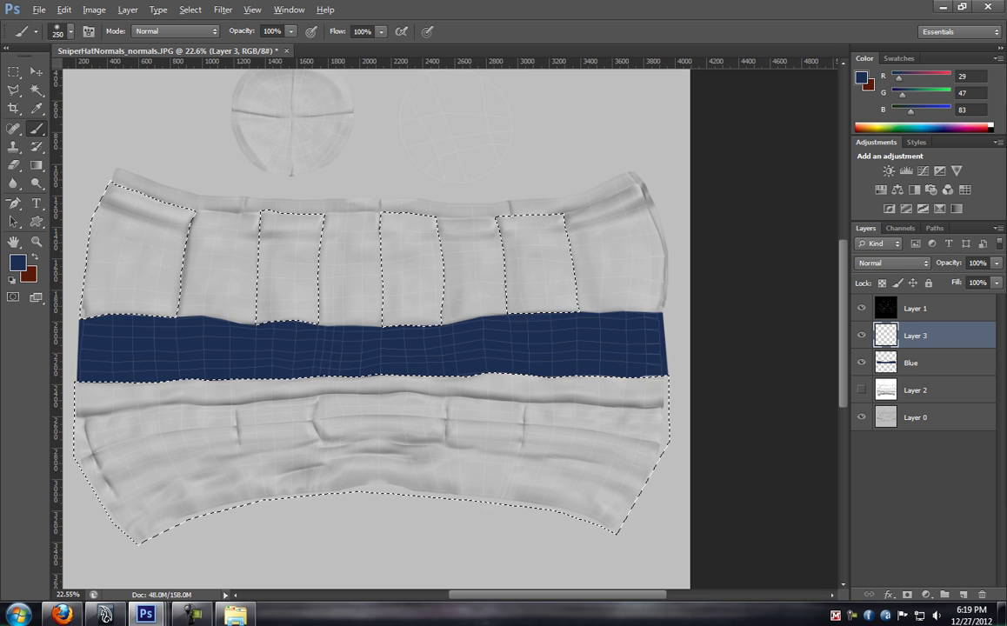
{"action": "key", "text": "x"}
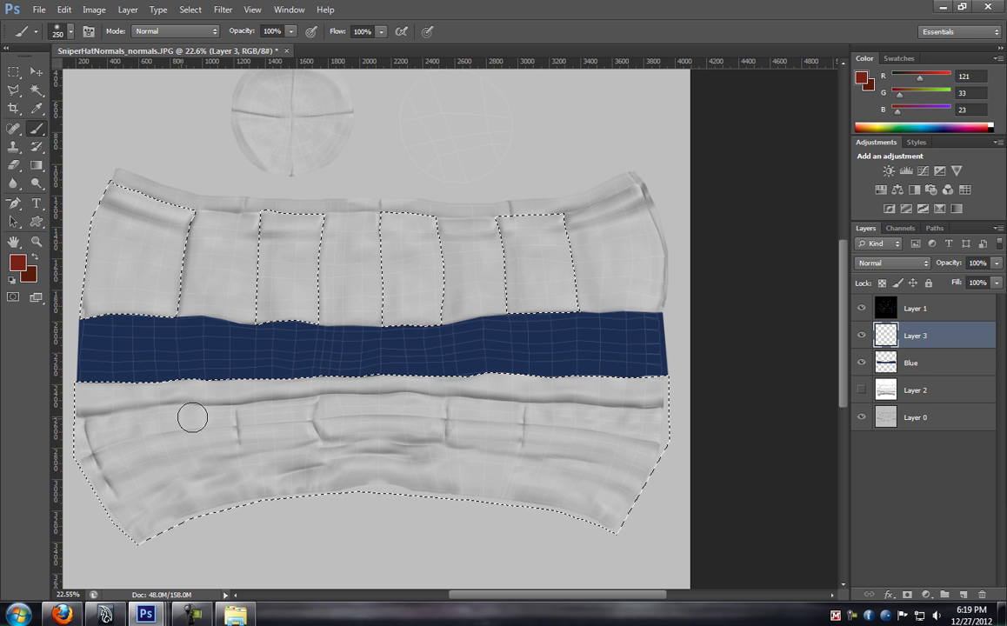
{"action": "mouse_move", "coordinate": [167, 490]}
{"action": "left_mouse_down"}
{"action": "mouse_move", "coordinate": [260, 474]}
{"action": "mouse_move", "coordinate": [213, 469]}
{"action": "mouse_move", "coordinate": [143, 419]}
{"action": "mouse_move", "coordinate": [161, 387]}
{"action": "mouse_move", "coordinate": [627, 382]}
{"action": "mouse_move", "coordinate": [634, 517]}
{"action": "mouse_move", "coordinate": [76, 435]}
{"action": "mouse_move", "coordinate": [123, 447]}
{"action": "mouse_move", "coordinate": [313, 370]}
{"action": "mouse_move", "coordinate": [574, 400]}
{"action": "mouse_move", "coordinate": [666, 459]}
{"action": "mouse_move", "coordinate": [645, 489]}
{"action": "mouse_move", "coordinate": [287, 431]}
{"action": "mouse_move", "coordinate": [206, 431]}
{"action": "left_mouse_up"}
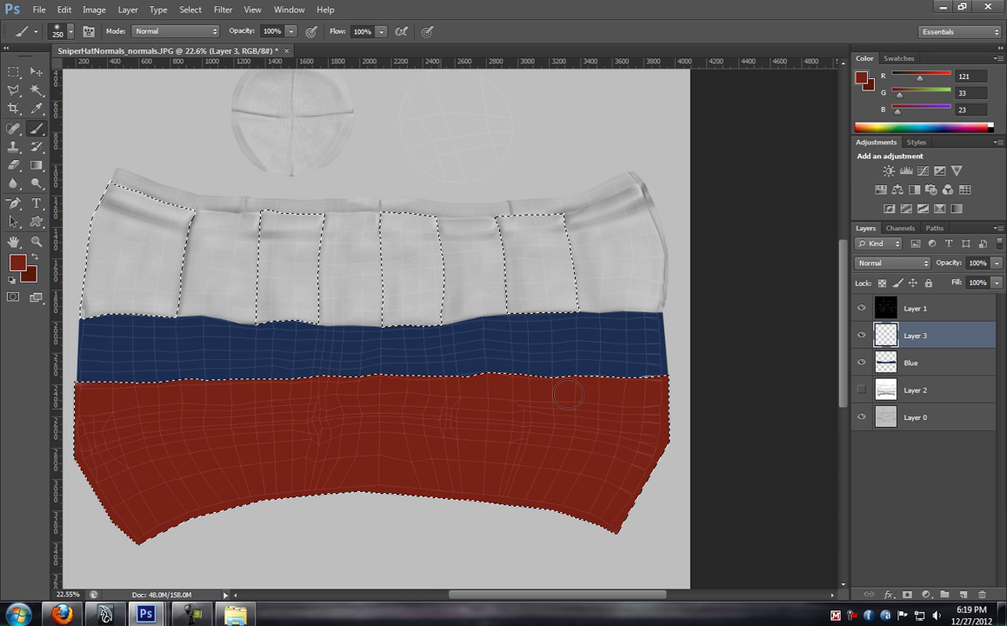
{"action": "mouse_move", "coordinate": [355, 281]}
{"action": "left_mouse_down"}
{"action": "mouse_move", "coordinate": [427, 308]}
{"action": "mouse_move", "coordinate": [310, 191]}
{"action": "mouse_move", "coordinate": [237, 214]}
{"action": "mouse_move", "coordinate": [292, 322]}
{"action": "mouse_move", "coordinate": [434, 289]}
{"action": "mouse_move", "coordinate": [143, 268]}
{"action": "mouse_move", "coordinate": [599, 250]}
{"action": "mouse_move", "coordinate": [609, 292]}
{"action": "mouse_move", "coordinate": [592, 235]}
{"action": "mouse_move", "coordinate": [487, 309]}
{"action": "mouse_move", "coordinate": [489, 276]}
{"action": "left_mouse_up"}
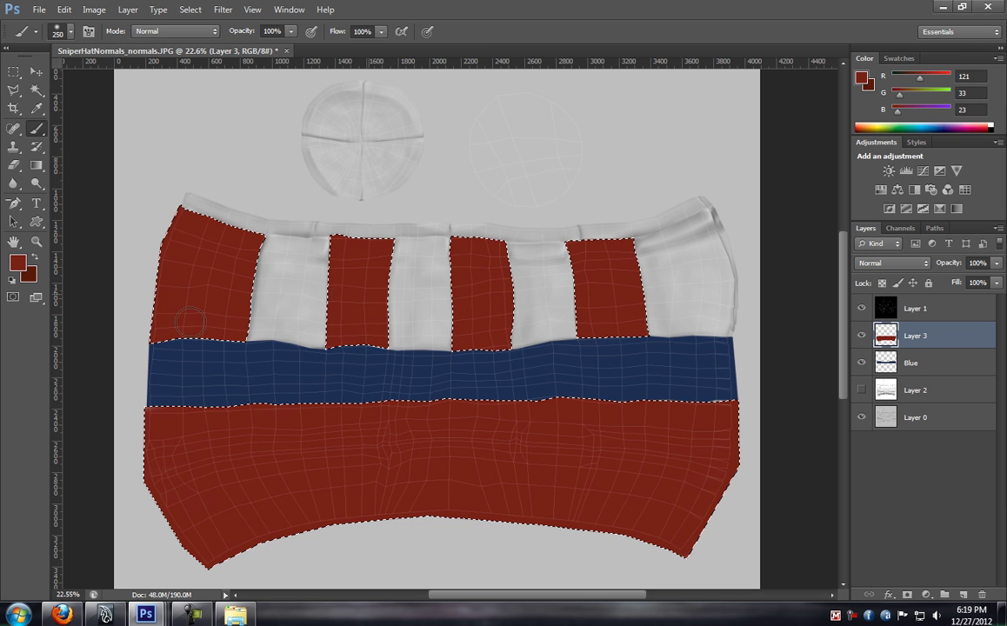
{"action": "left_click", "coordinate": [14, 71]}
{"action": "left_click", "coordinate": [509, 217]}
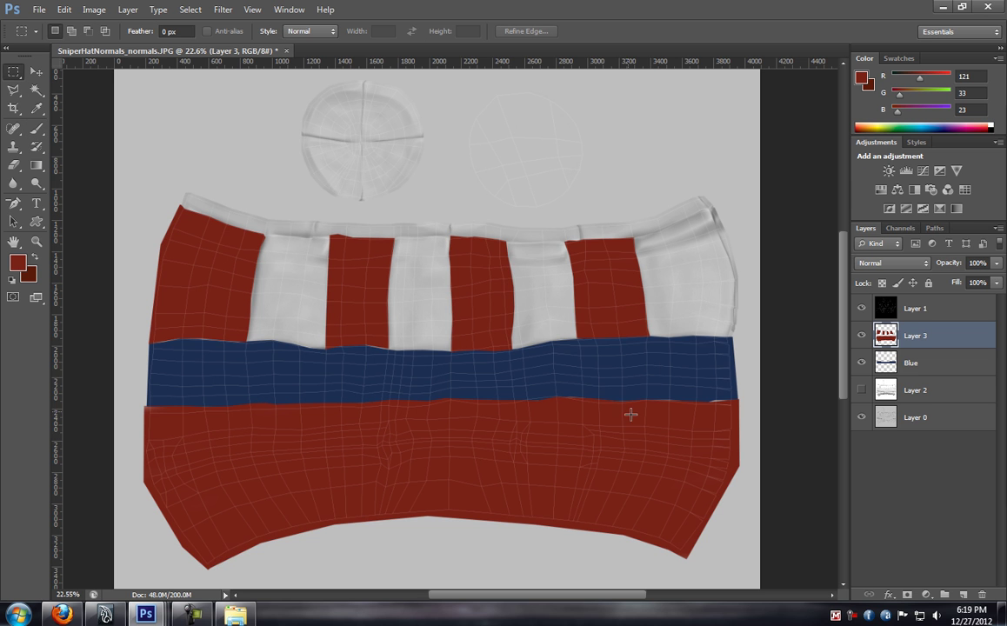
Examine the boundary between the blue band and the red brim for gaps along its length
{"action": "scroll", "coordinate": [638, 420], "scroll_direction": "up", "scroll_amount": 3}
{"action": "left_click_drag", "start_coordinate": [675, 427], "coordinate": [443, 381]}
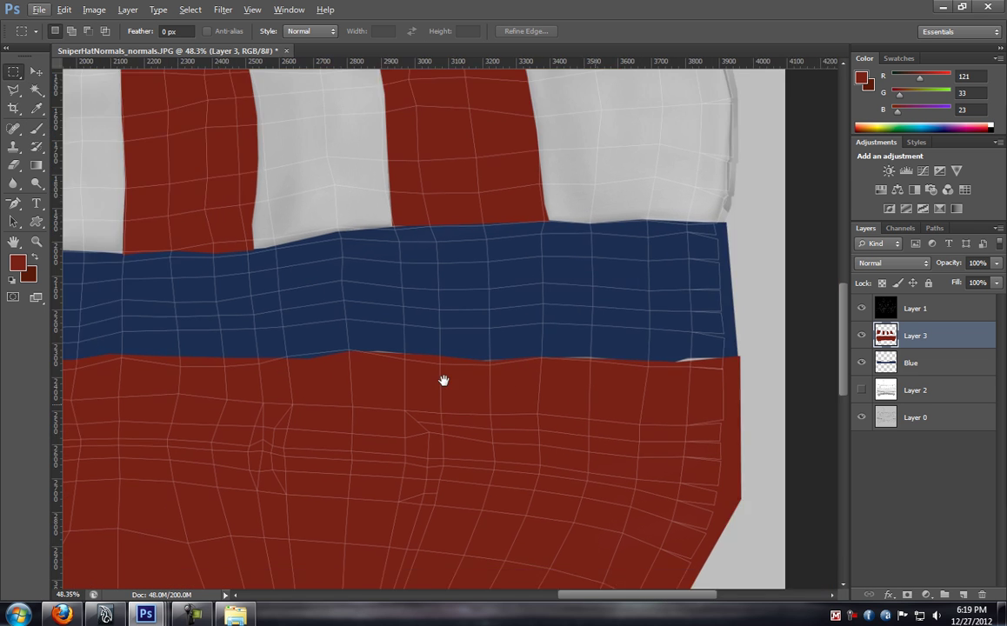
{"action": "scroll", "coordinate": [495, 375], "scroll_direction": "up", "scroll_amount": 5}
{"action": "scroll", "coordinate": [545, 322], "scroll_direction": "up", "scroll_amount": 1}
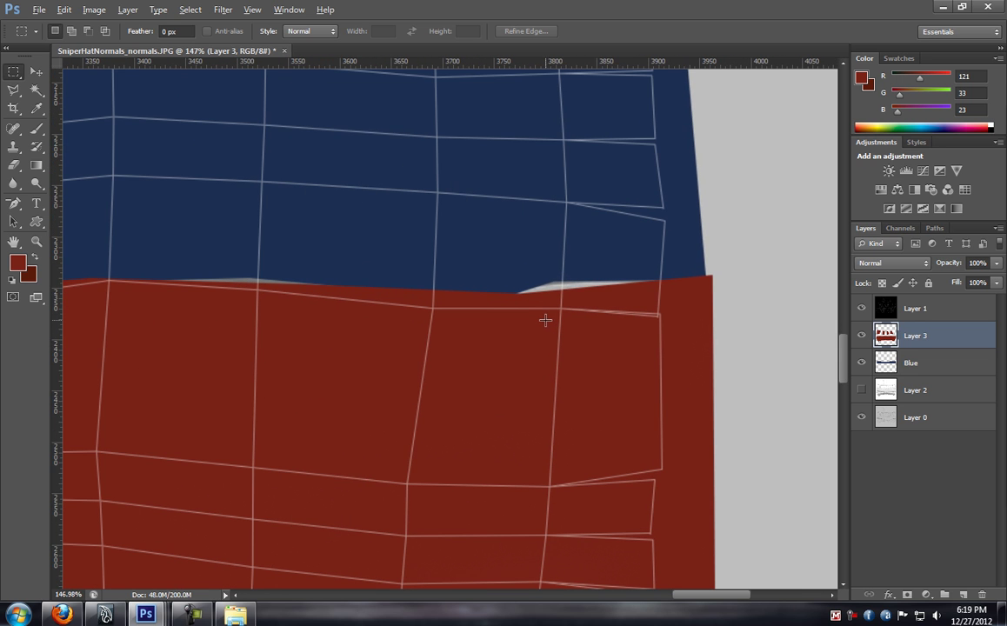
{"action": "scroll", "coordinate": [539, 308], "scroll_direction": "down", "scroll_amount": 6}
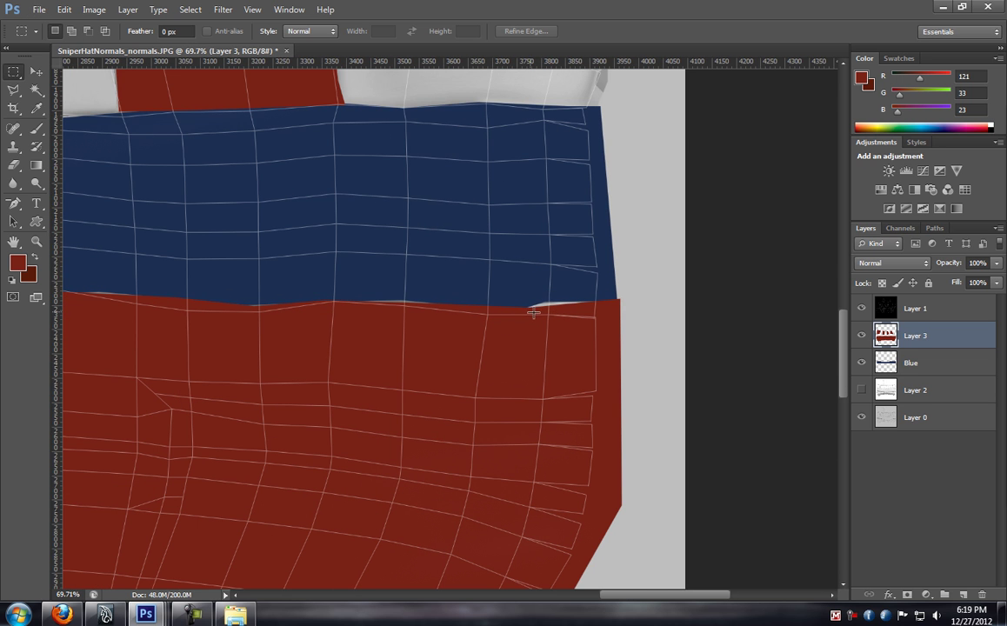
{"action": "scroll", "coordinate": [516, 321], "scroll_direction": "down", "scroll_amount": 4}
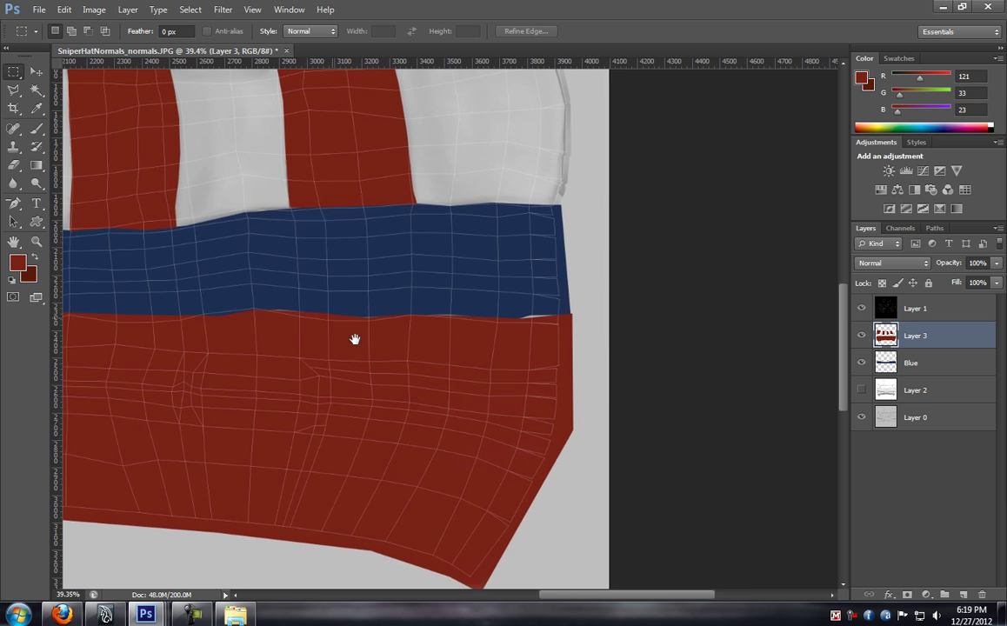
{"action": "scroll", "coordinate": [568, 427], "scroll_direction": "up", "scroll_amount": 3}
{"action": "scroll", "coordinate": [568, 427], "scroll_direction": "left", "scroll_amount": 6}
{"action": "scroll", "coordinate": [568, 427], "scroll_direction": "down", "scroll_amount": 1}
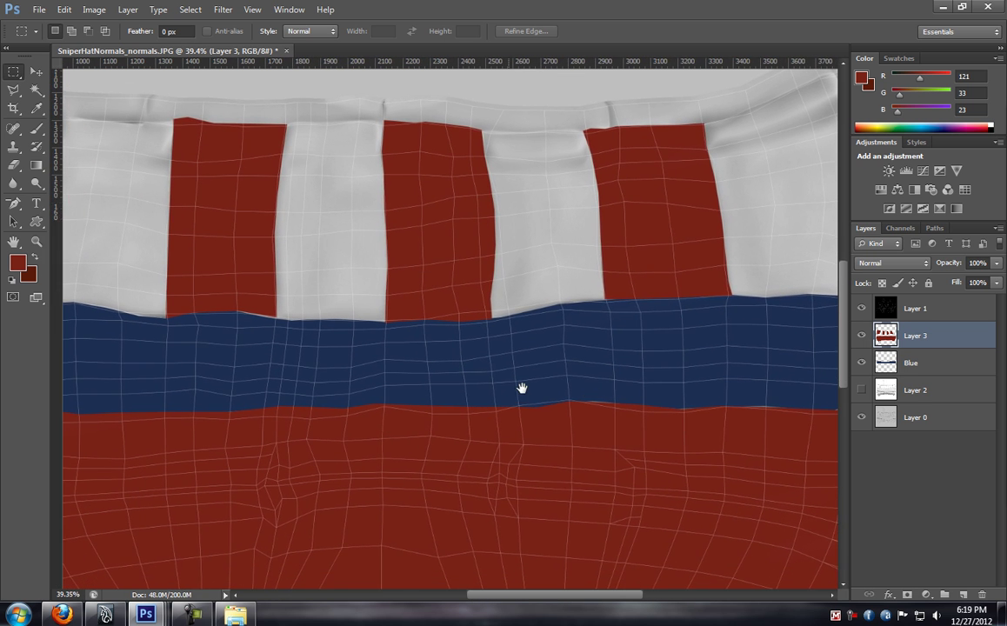
{"action": "scroll", "coordinate": [416, 353], "scroll_direction": "down", "scroll_amount": 2}
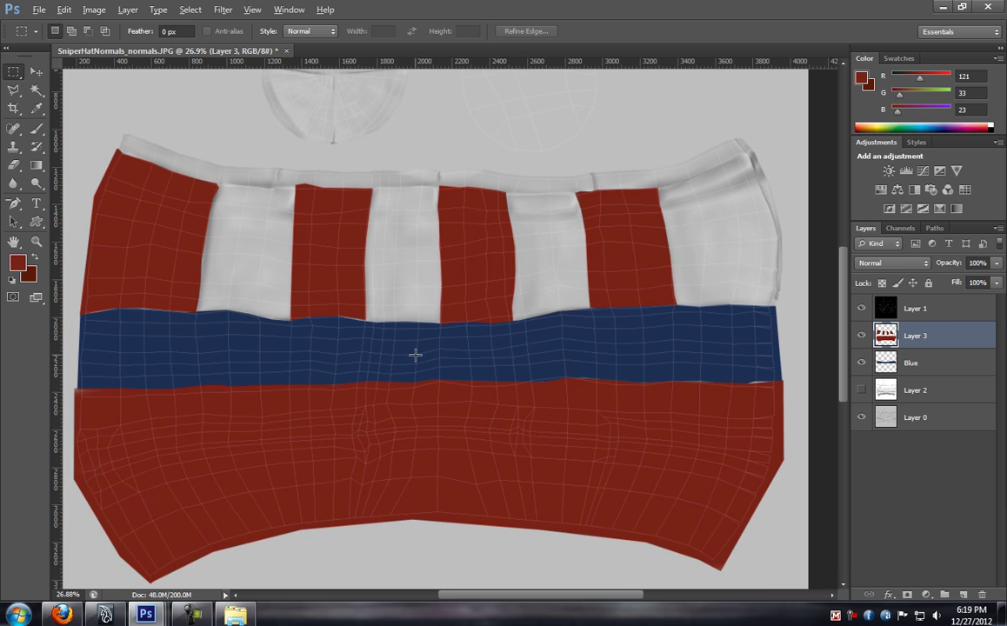
Merge the Blue layer and Layer 3 into a single colour layer
{"action": "left_click", "coordinate": [888, 365], "text": "shift"}
{"action": "left_click", "coordinate": [889, 365], "text": "ctrl"}
{"action": "left_click", "coordinate": [889, 340], "text": "ctrl+shift"}
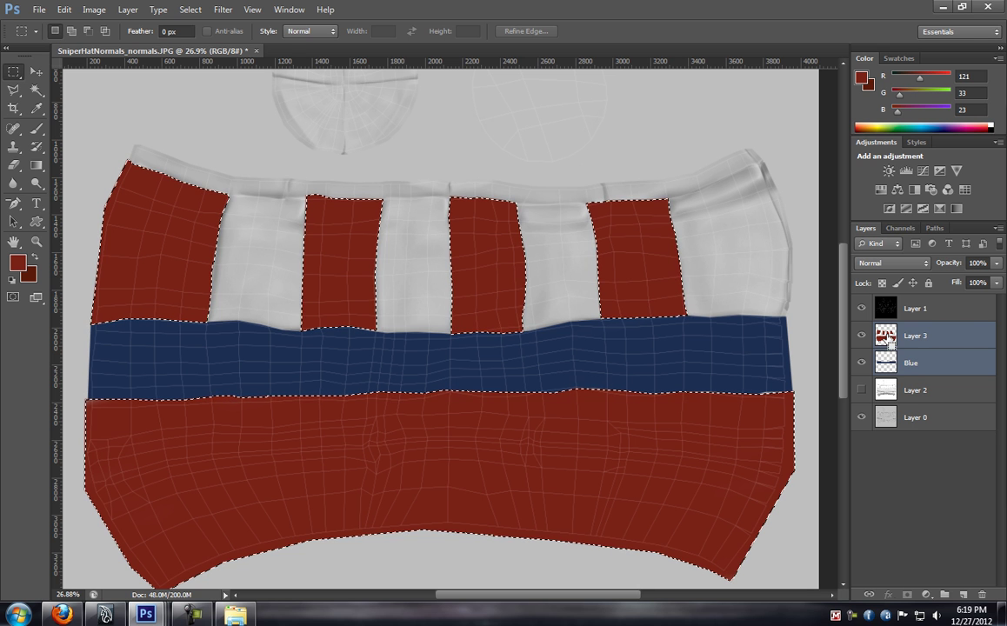
{"action": "key", "text": "ctrl+e"}
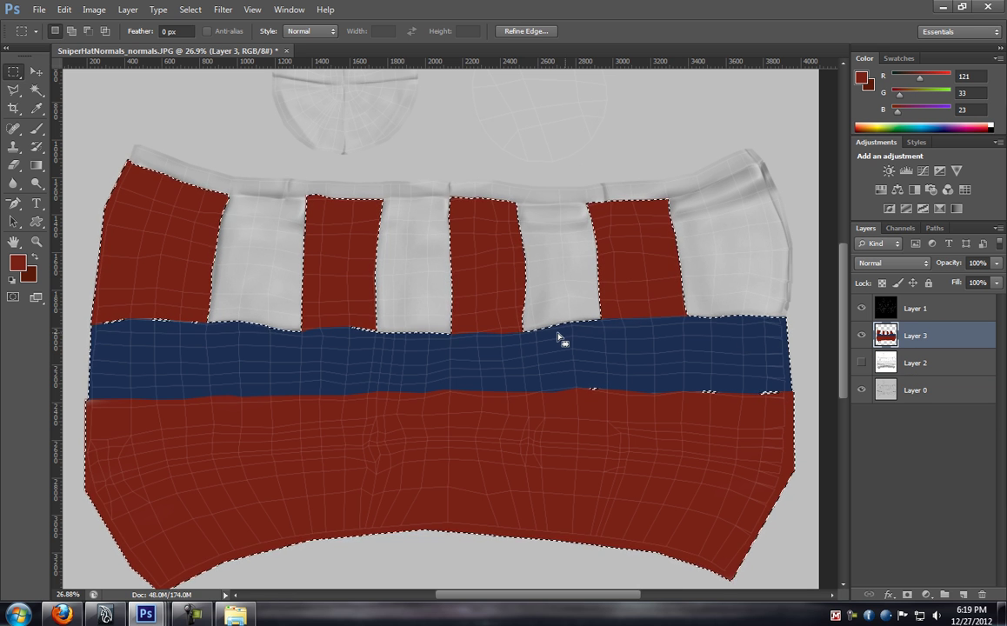
Clear the selection and outline the unpainted second crown panel from the left with the Polygonal Lasso
{"action": "scroll", "coordinate": [548, 339], "scroll_direction": "down", "scroll_amount": 1}
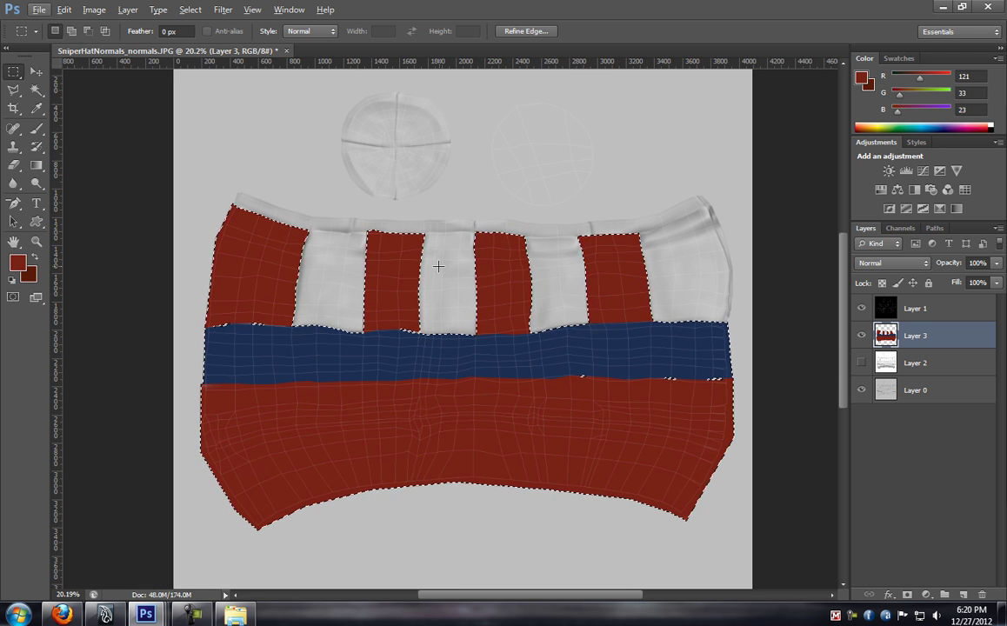
{"action": "scroll", "coordinate": [333, 274], "scroll_direction": "up", "scroll_amount": 3}
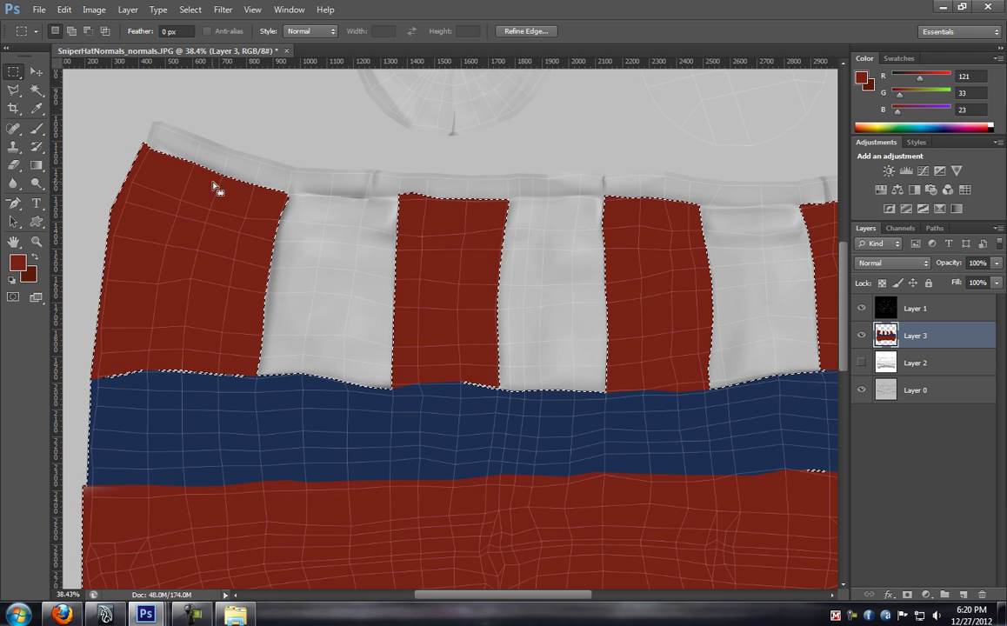
{"action": "key", "text": "ctrl+d"}
{"action": "key", "text": "l"}
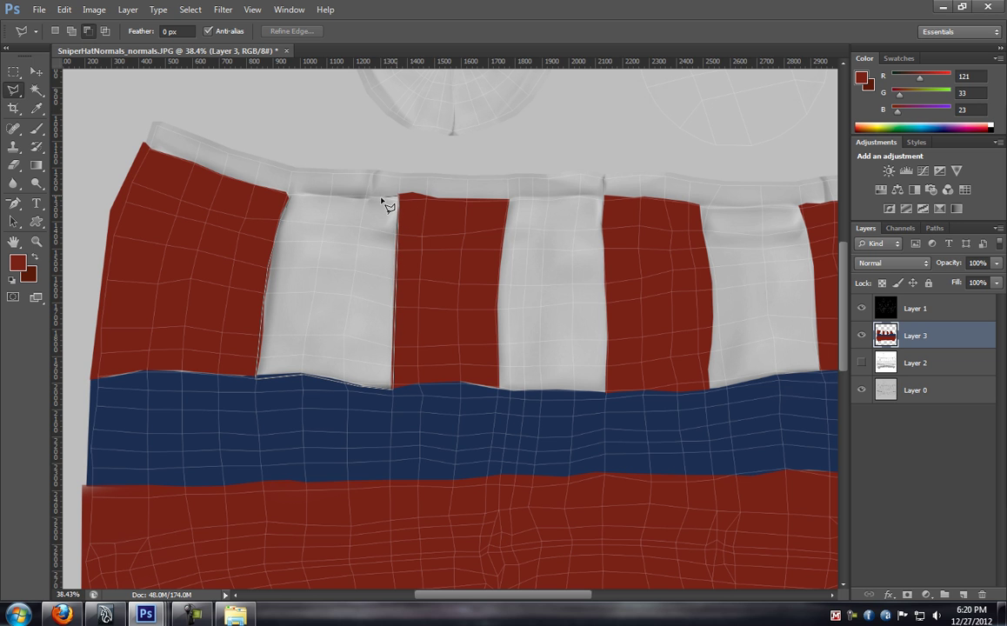
{"action": "left_click", "coordinate": [289, 196]}
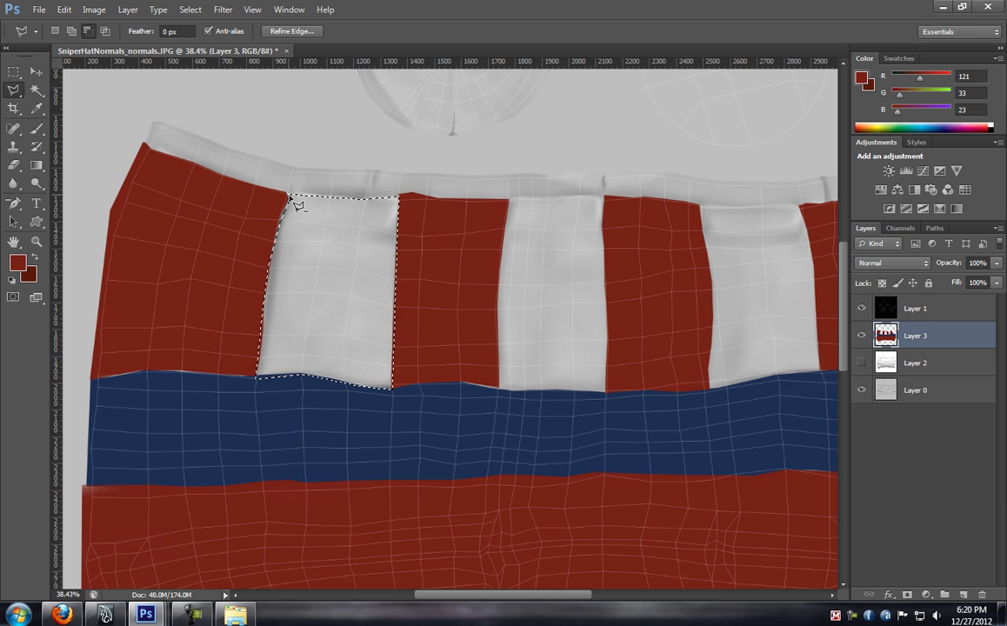
Add the unpainted fourth crown panel from the left to the selection by tracing its edges between the red panels
{"action": "left_click_drag", "start_coordinate": [545, 263], "coordinate": [394, 272]}
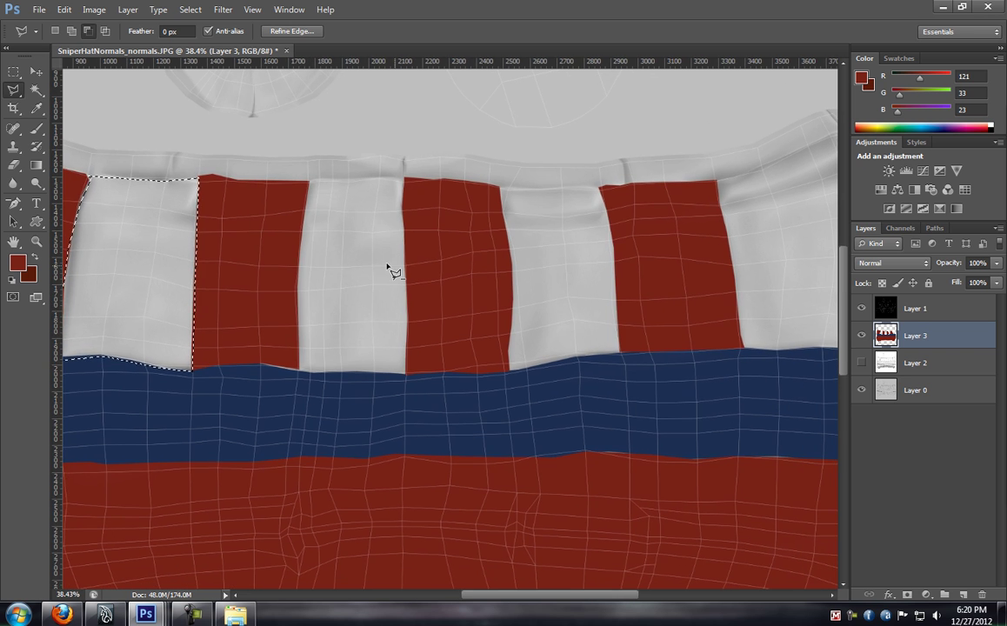
{"action": "left_click", "coordinate": [306, 184], "text": "shift"}
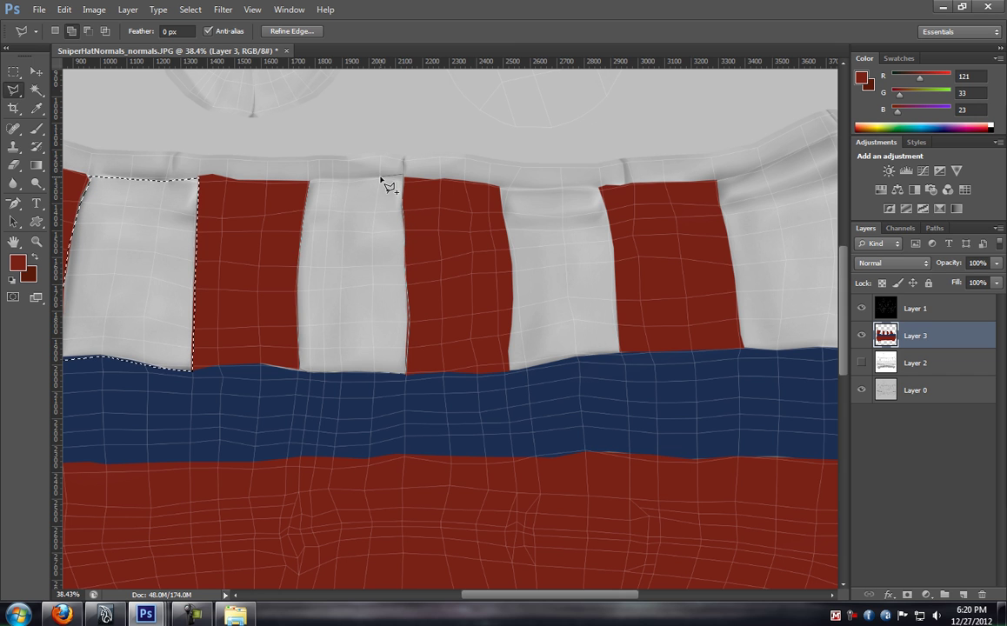
{"action": "left_click", "coordinate": [310, 180]}
Add the unpainted sixth crown panel from the left to the selection by tracing its edges with the Polygonal Lasso
{"action": "mouse_move", "coordinate": [585, 265]}
{"action": "left_mouse_down"}
{"action": "mouse_move", "coordinate": [490, 270]}
{"action": "mouse_move", "coordinate": [389, 254]}
{"action": "left_mouse_up"}
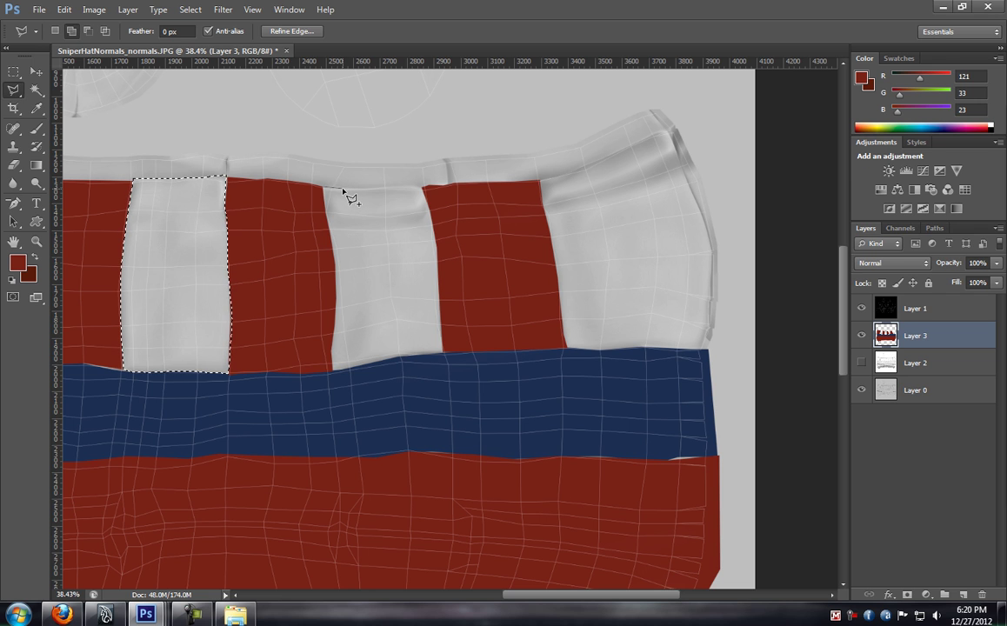
{"action": "left_click", "coordinate": [424, 188]}
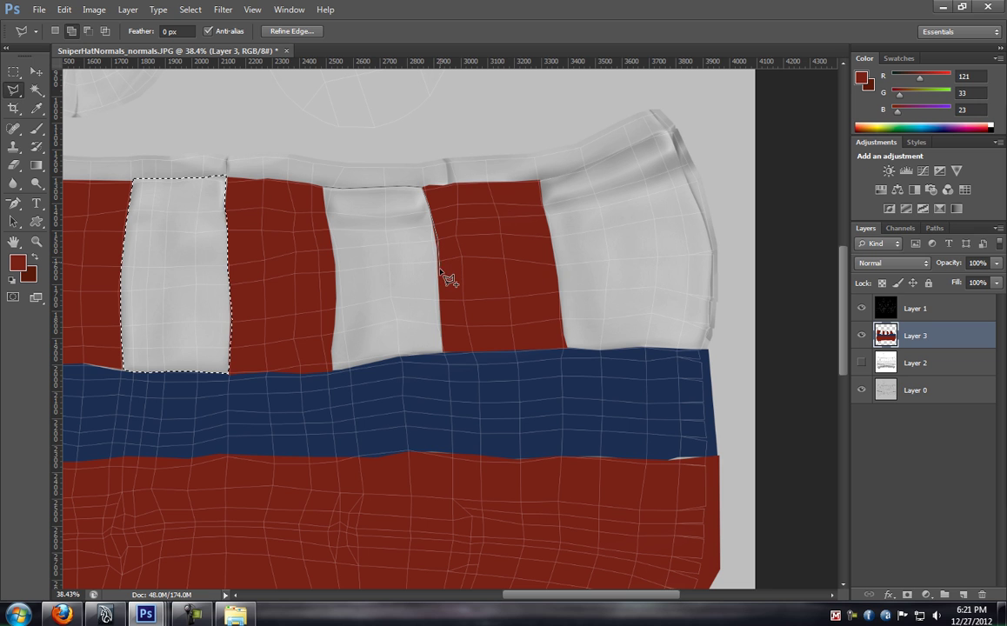
{"action": "left_click", "coordinate": [442, 354]}
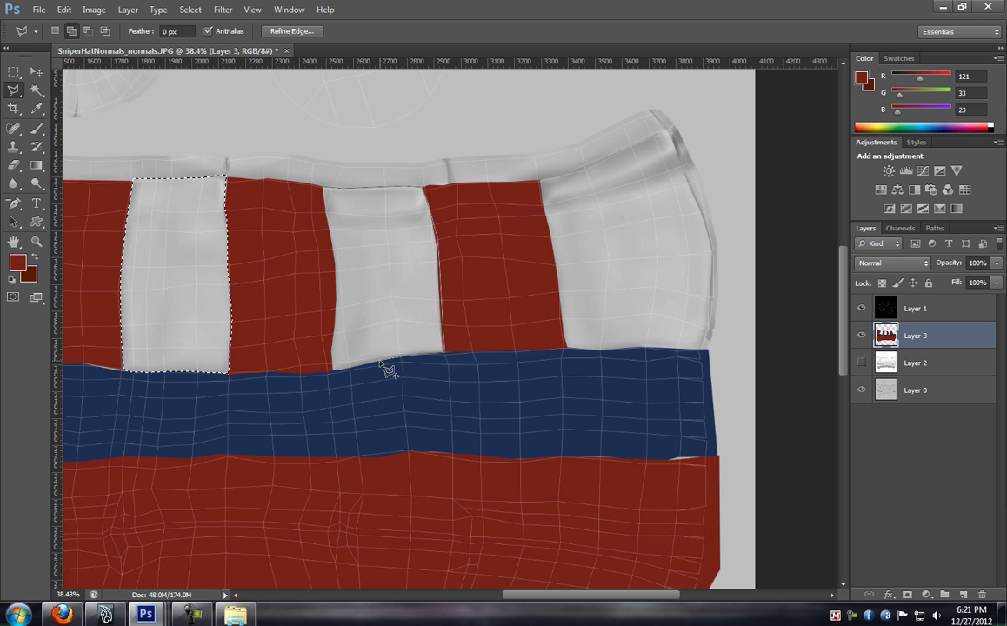
{"action": "left_click", "coordinate": [334, 370]}
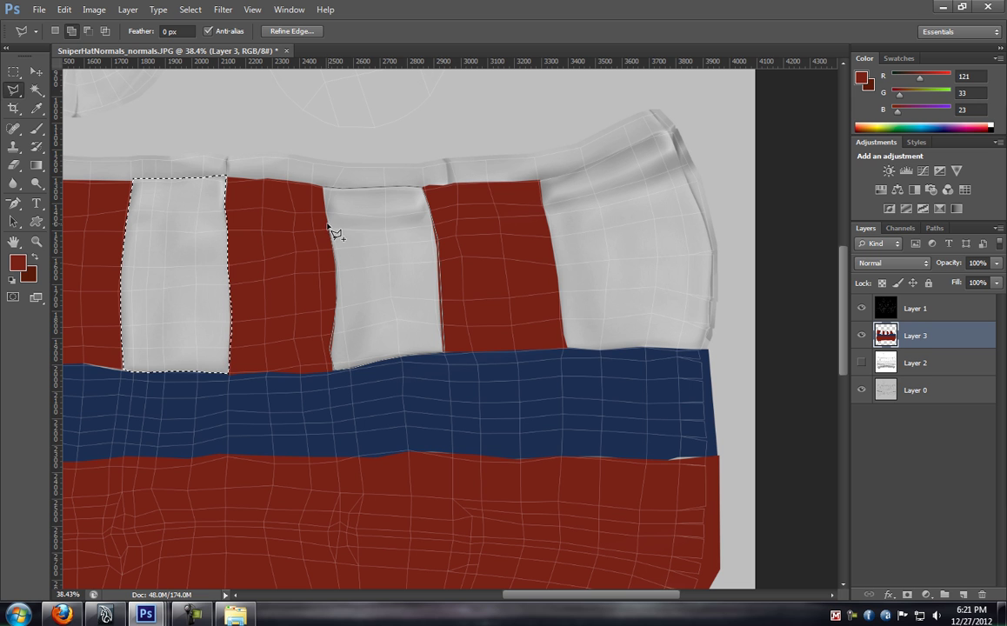
{"action": "left_click", "coordinate": [324, 190]}
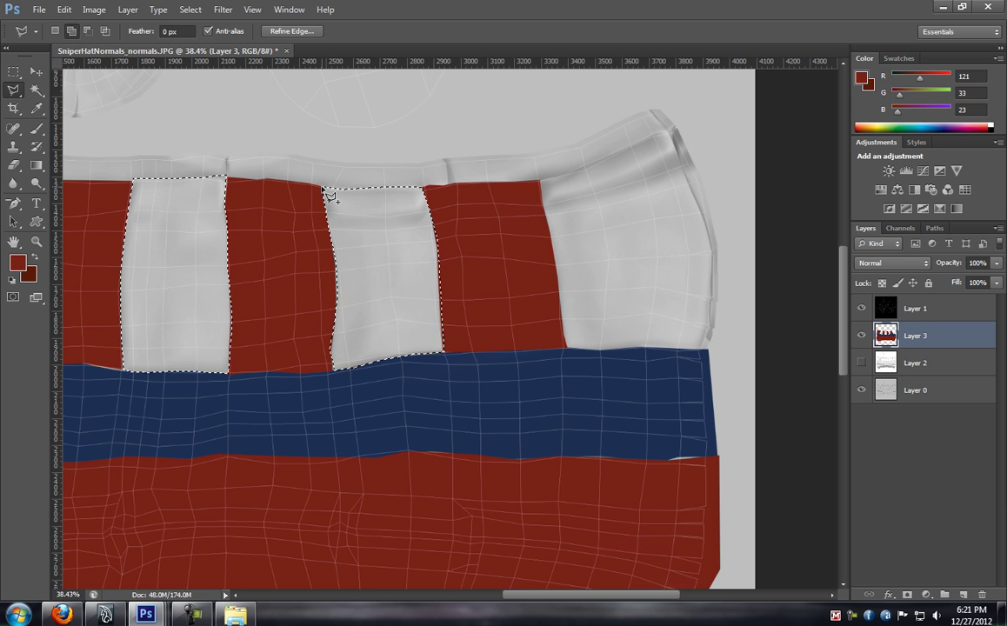
Add the rightmost unpainted crown panel to the selection, following its outer edge and the top of the blue band
{"action": "left_click_drag", "start_coordinate": [573, 227], "coordinate": [434, 261]}
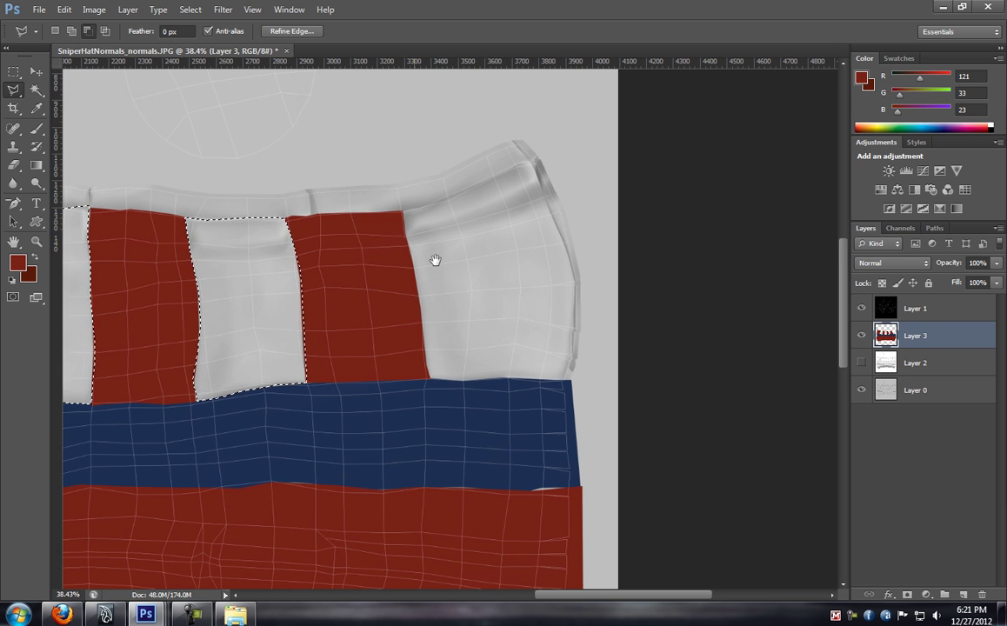
{"action": "left_click", "coordinate": [404, 207], "text": "shift"}
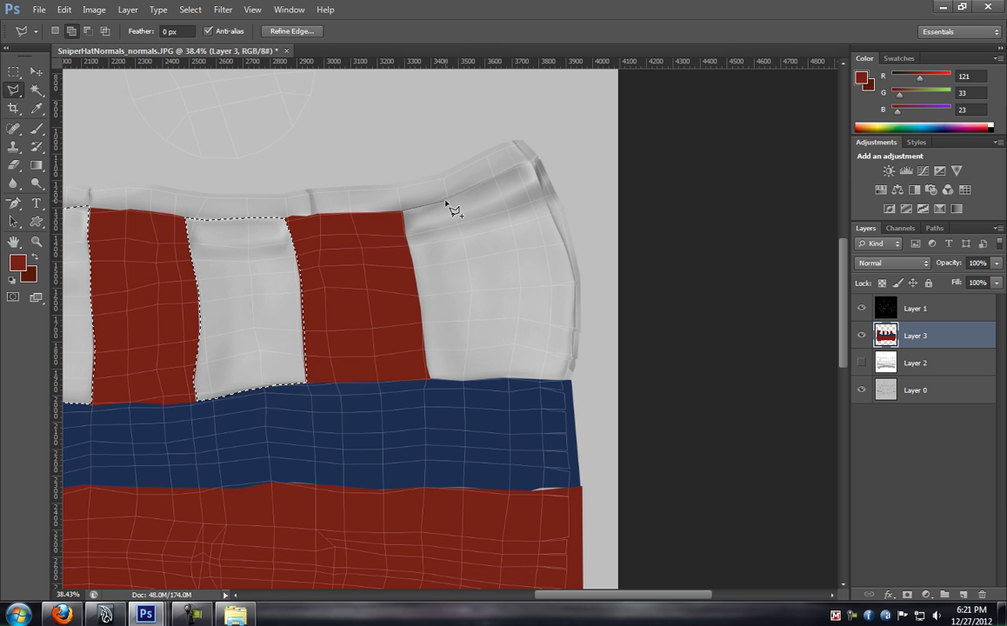
{"action": "left_click", "coordinate": [543, 157]}
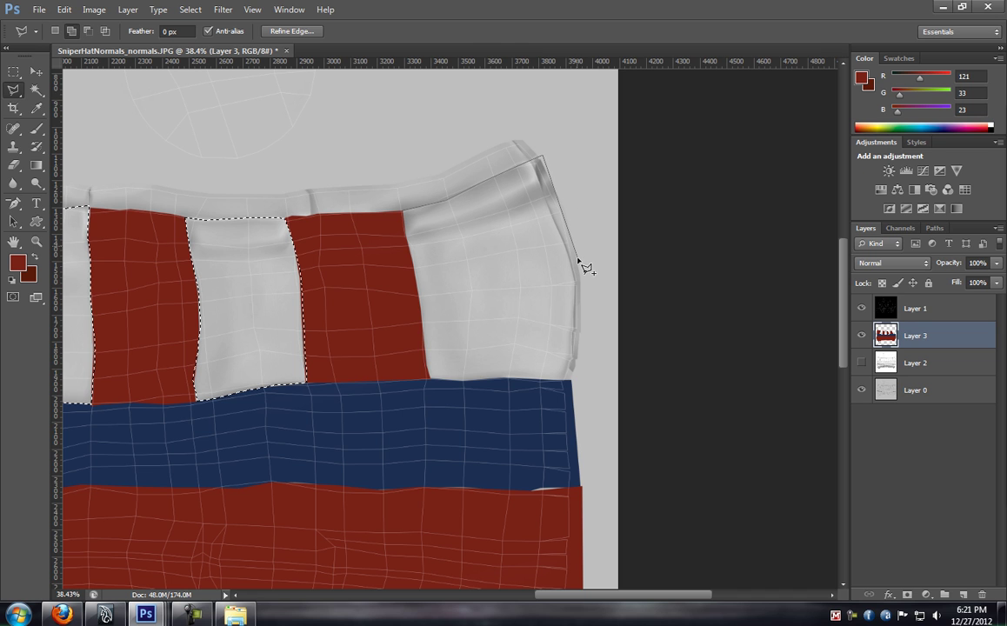
{"action": "left_click", "coordinate": [567, 380]}
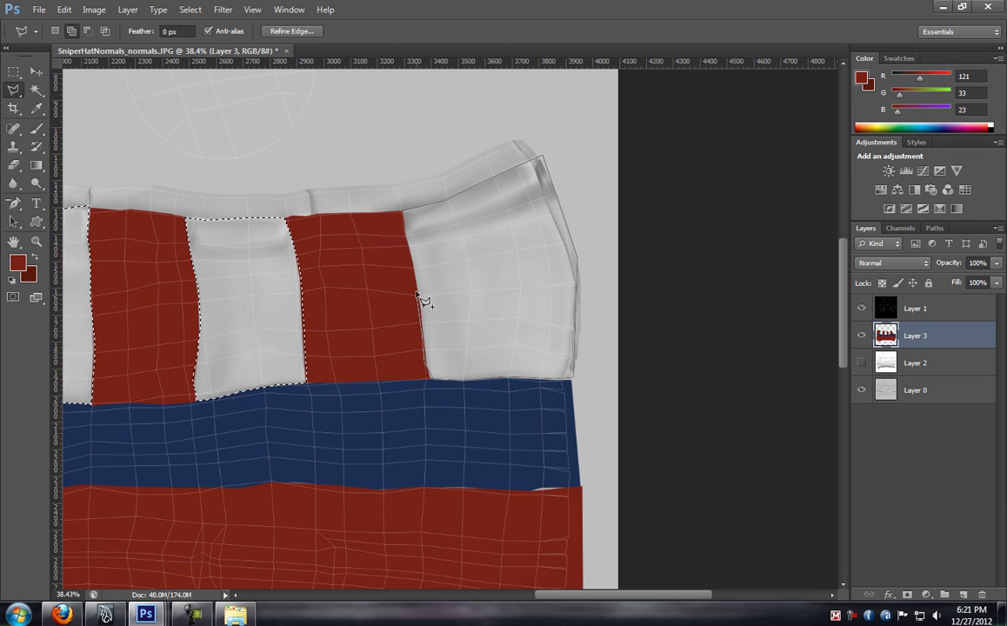
{"action": "double_click", "coordinate": [405, 216]}
Lower the fill of Layer 3 to 40% to reveal the baked star details beneath the colours
{"action": "mouse_move", "coordinate": [366, 416]}
{"action": "left_mouse_down"}
{"action": "mouse_move", "coordinate": [531, 208]}
{"action": "mouse_move", "coordinate": [617, 236]}
{"action": "mouse_move", "coordinate": [625, 272]}
{"action": "left_mouse_up"}
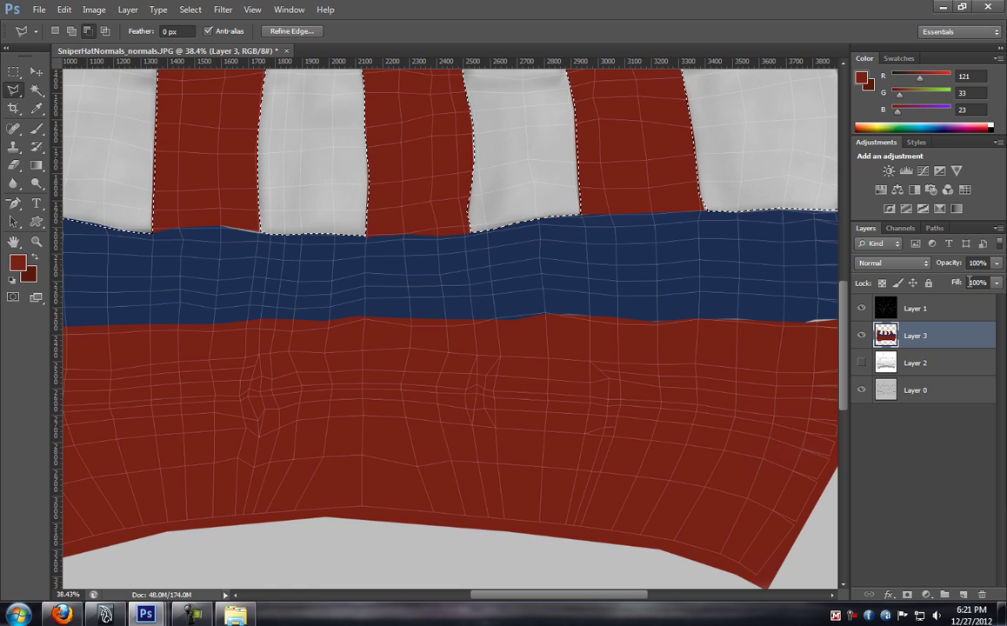
{"action": "left_click", "coordinate": [996, 283]}
{"action": "left_click_drag", "start_coordinate": [996, 302], "coordinate": [954, 299]}
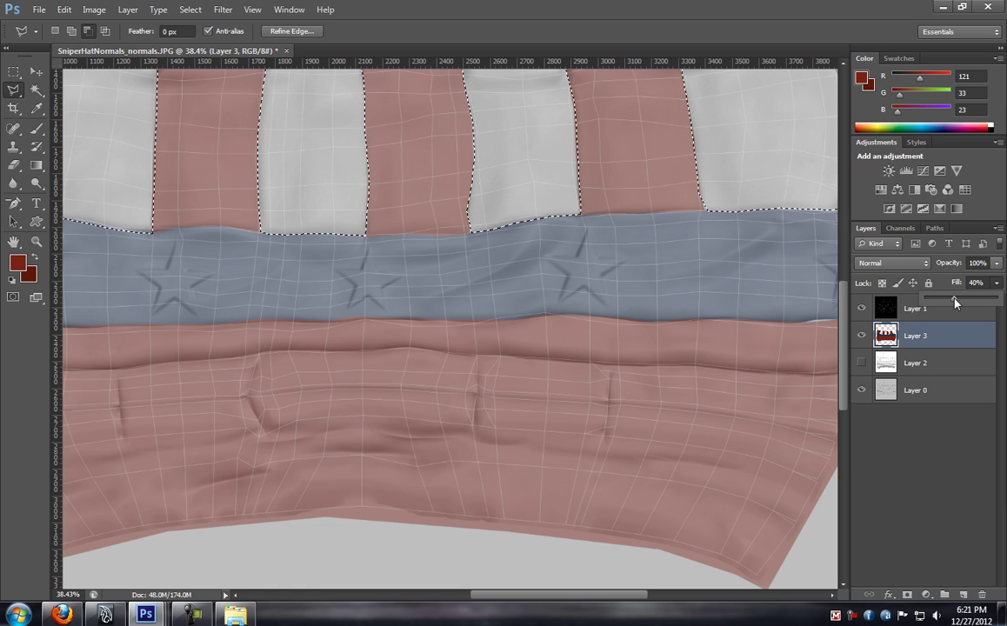
Create a new layer above Layer 3 and name it "white"
{"action": "left_click", "coordinate": [963, 595]}
{"action": "double_click", "coordinate": [917, 335]}
{"action": "type", "text": "white"}
{"action": "key", "text": "Return"}
Add the partial star at the left end of the blue band to the selection by tracing its points
{"action": "left_click_drag", "start_coordinate": [185, 274], "coordinate": [667, 333]}
{"action": "left_click_drag", "start_coordinate": [195, 288], "coordinate": [209, 254]}
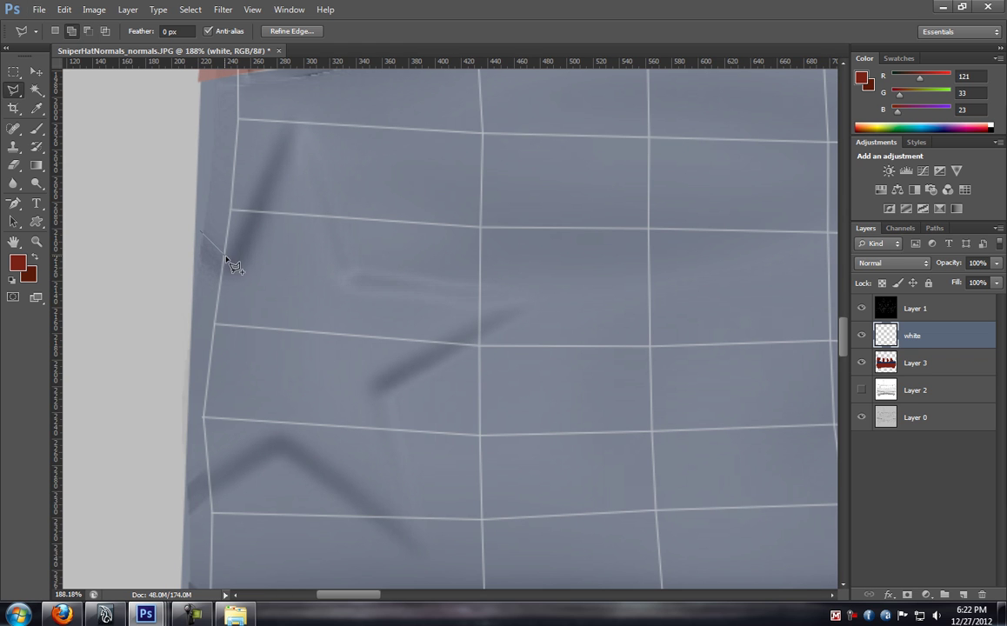
{"action": "left_click", "coordinate": [227, 257]}
{"action": "left_click", "coordinate": [291, 119]}
{"action": "left_click", "coordinate": [541, 296]}
{"action": "left_click", "coordinate": [423, 557]}
{"action": "left_click", "coordinate": [182, 519]}
{"action": "left_click", "coordinate": [201, 236]}
Add the second star from the left on the blue band to the selection, tracing all its points and inner corners
{"action": "mouse_move", "coordinate": [679, 378]}
{"action": "left_mouse_down"}
{"action": "mouse_move", "coordinate": [342, 377]}
{"action": "mouse_move", "coordinate": [179, 402]}
{"action": "left_mouse_up"}
{"action": "left_click_drag", "start_coordinate": [636, 398], "coordinate": [231, 368]}
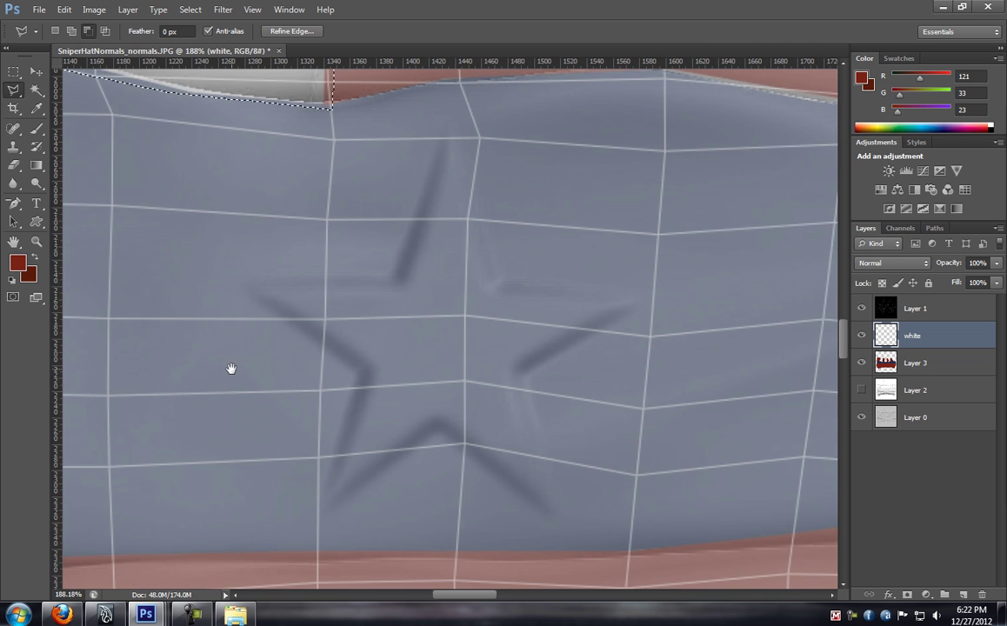
{"action": "left_click", "coordinate": [247, 293]}
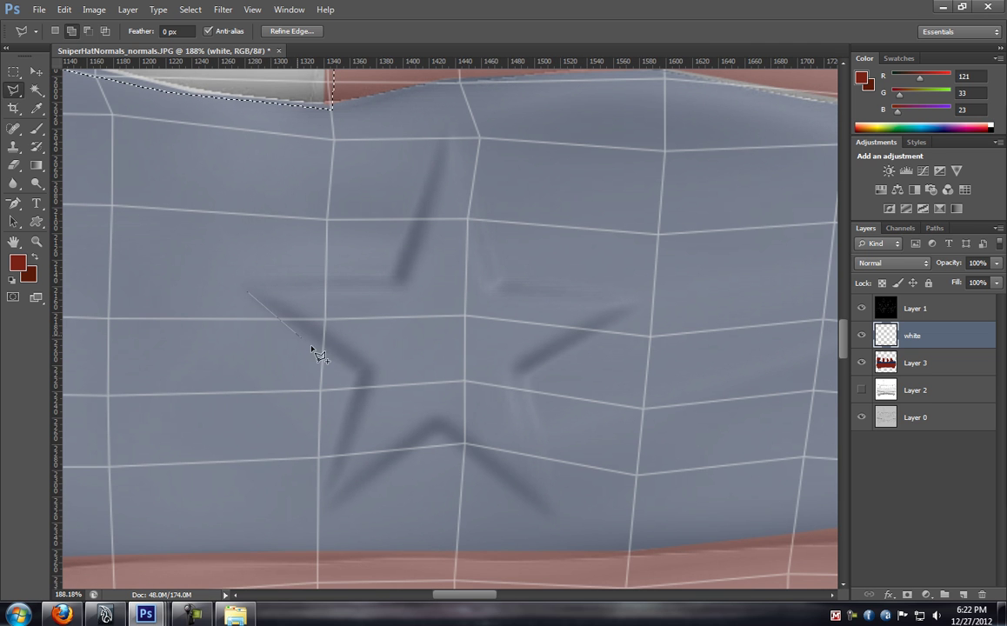
{"action": "left_click", "coordinate": [358, 376]}
{"action": "left_click", "coordinate": [320, 513]}
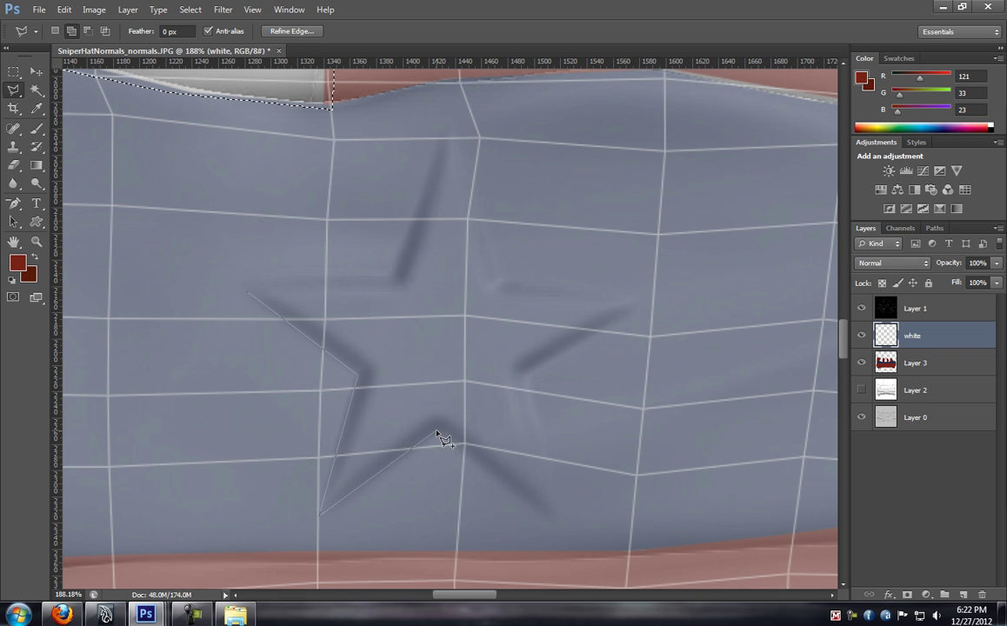
{"action": "left_click", "coordinate": [561, 521]}
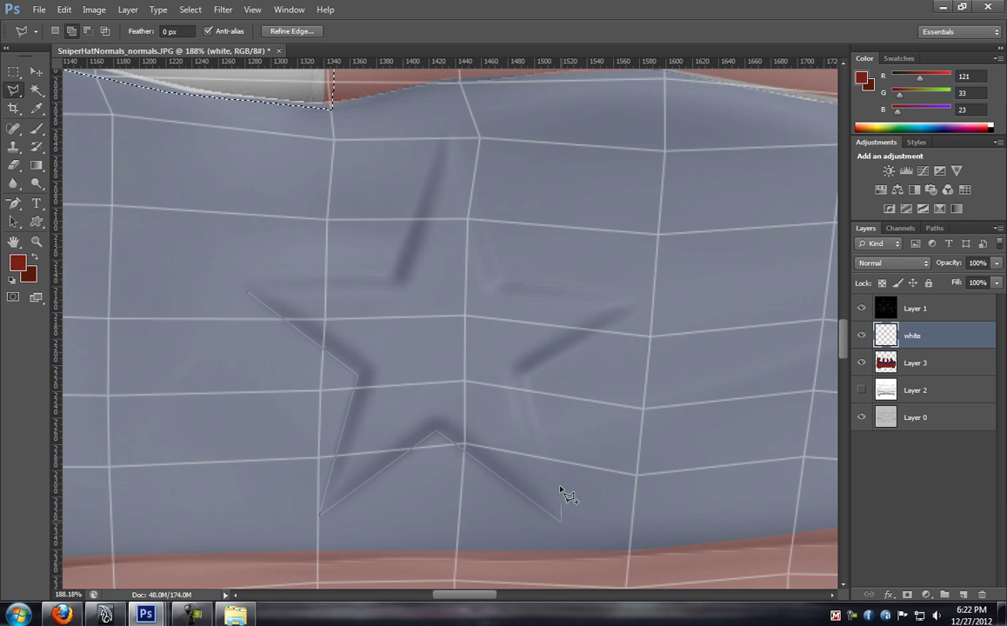
{"action": "left_click", "coordinate": [526, 378]}
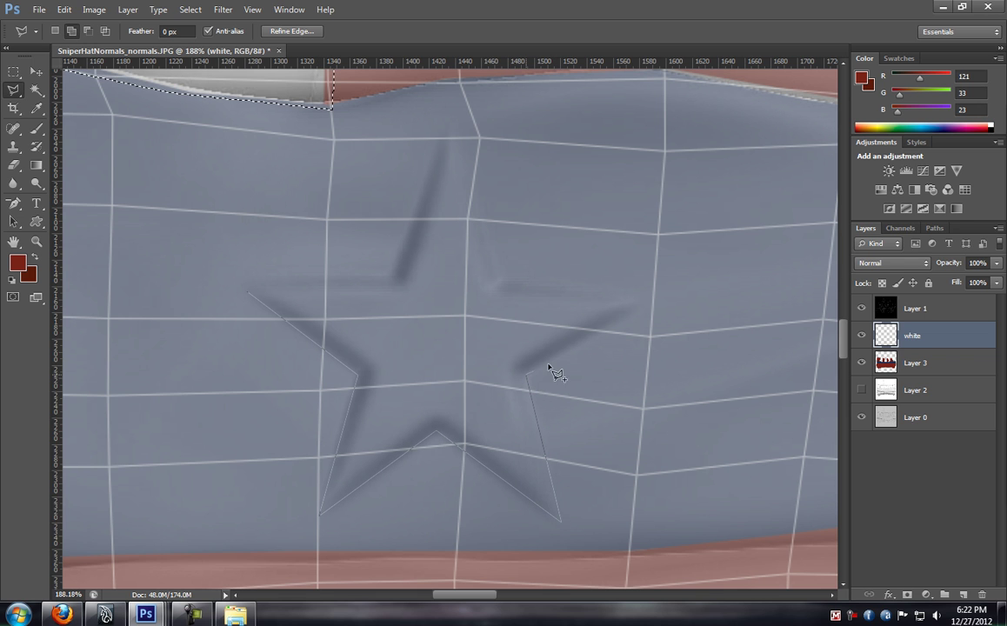
{"action": "left_click", "coordinate": [643, 304]}
{"action": "left_click", "coordinate": [505, 284]}
{"action": "left_click", "coordinate": [451, 125]}
{"action": "left_click", "coordinate": [391, 276]}
{"action": "left_click", "coordinate": [237, 281]}
Add the middle star of the blue band to the selection by outlining its five points
{"action": "left_click_drag", "start_coordinate": [700, 344], "coordinate": [173, 312]}
{"action": "left_click_drag", "start_coordinate": [765, 334], "coordinate": [339, 342]}
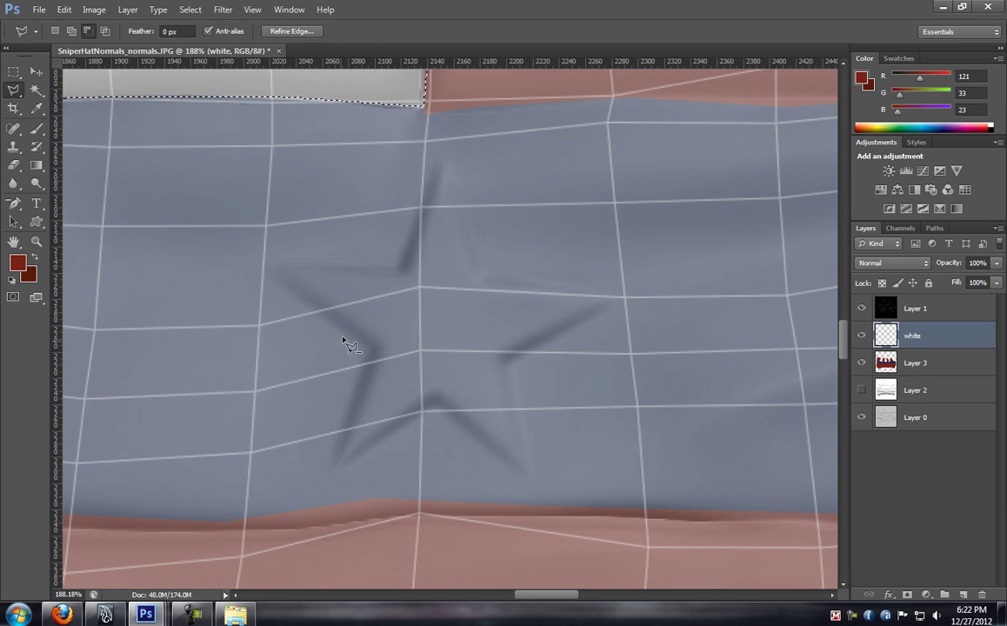
{"action": "left_click", "coordinate": [397, 268]}
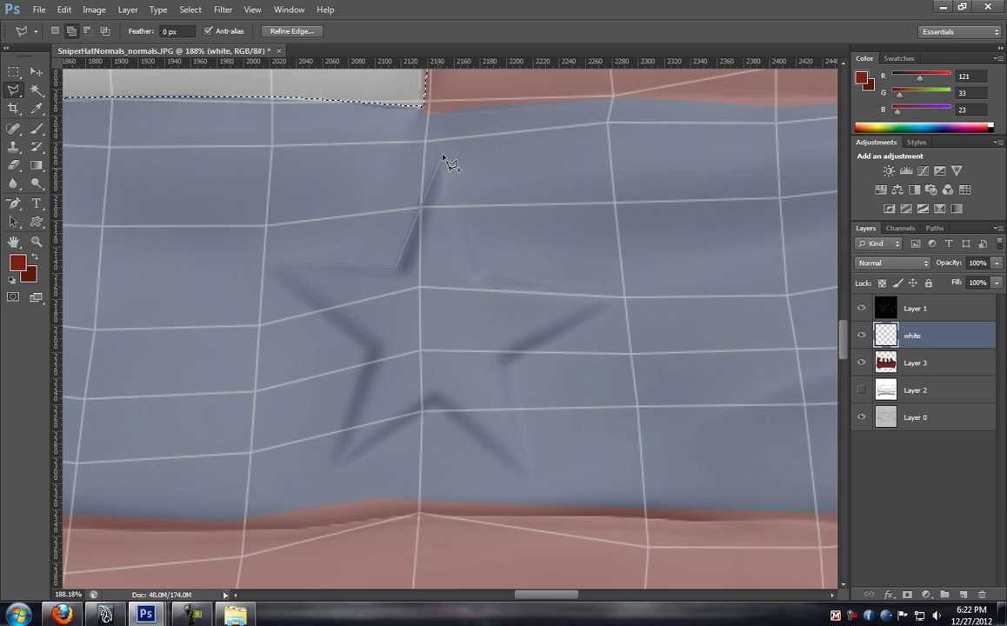
{"action": "left_click", "coordinate": [442, 156]}
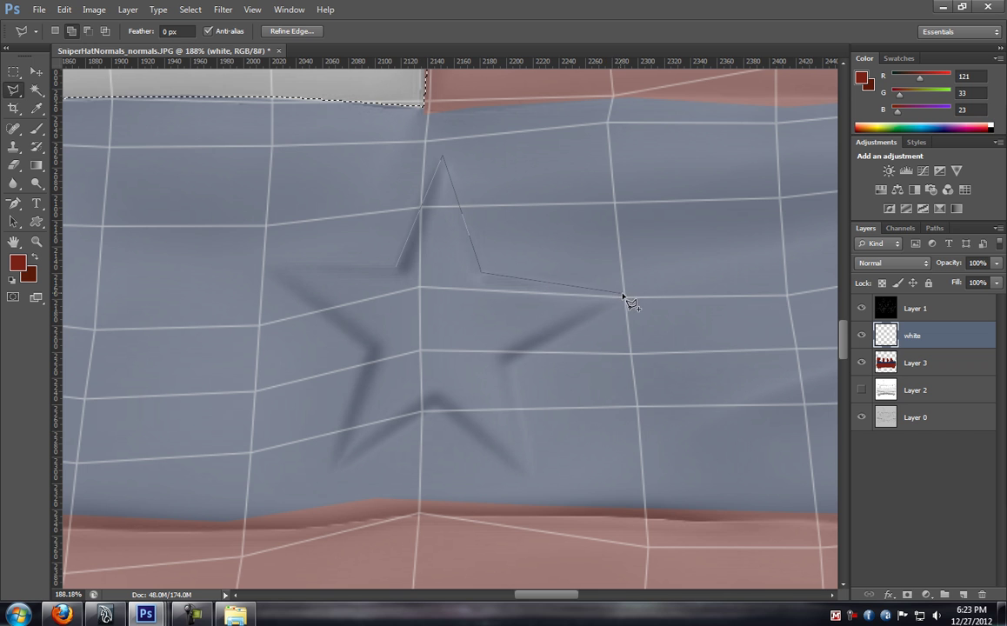
{"action": "left_click", "coordinate": [520, 352]}
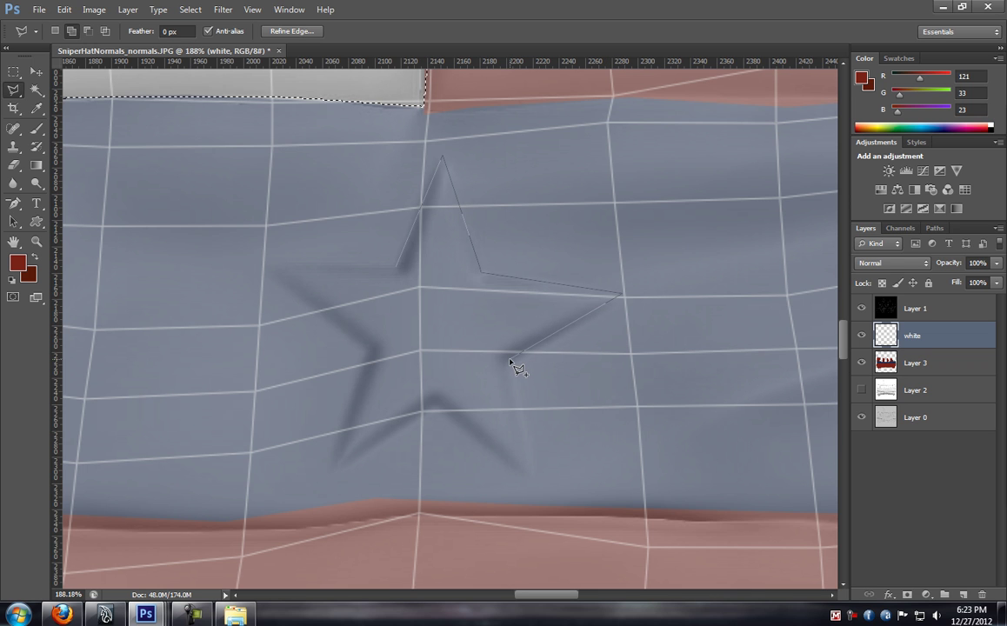
{"action": "left_click", "coordinate": [524, 474]}
{"action": "left_click", "coordinate": [435, 405]}
{"action": "left_click", "coordinate": [334, 470]}
{"action": "left_click", "coordinate": [369, 353]}
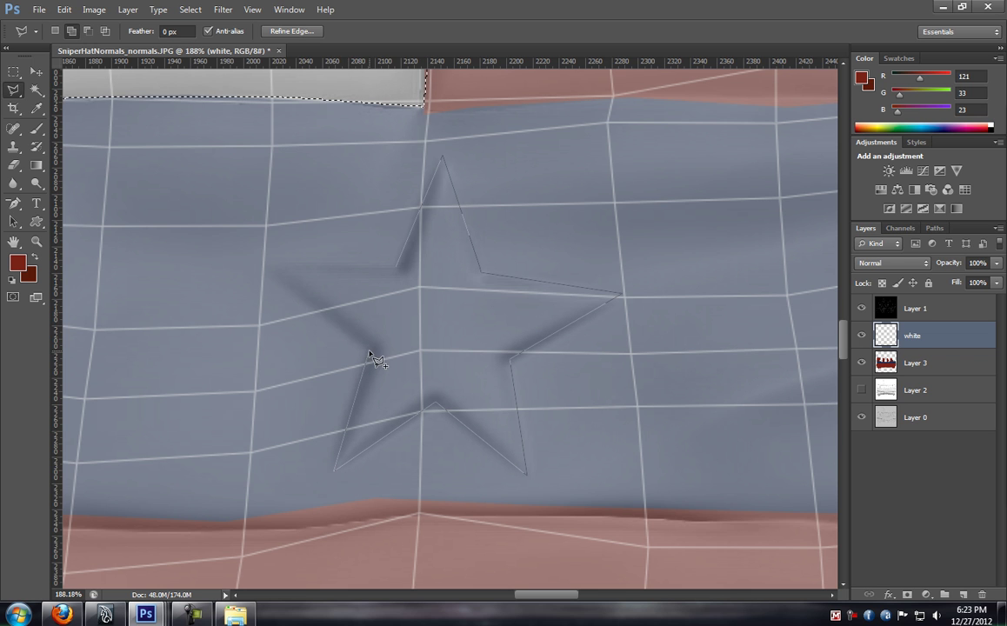
{"action": "left_click", "coordinate": [276, 264]}
{"action": "double_click", "coordinate": [395, 272]}
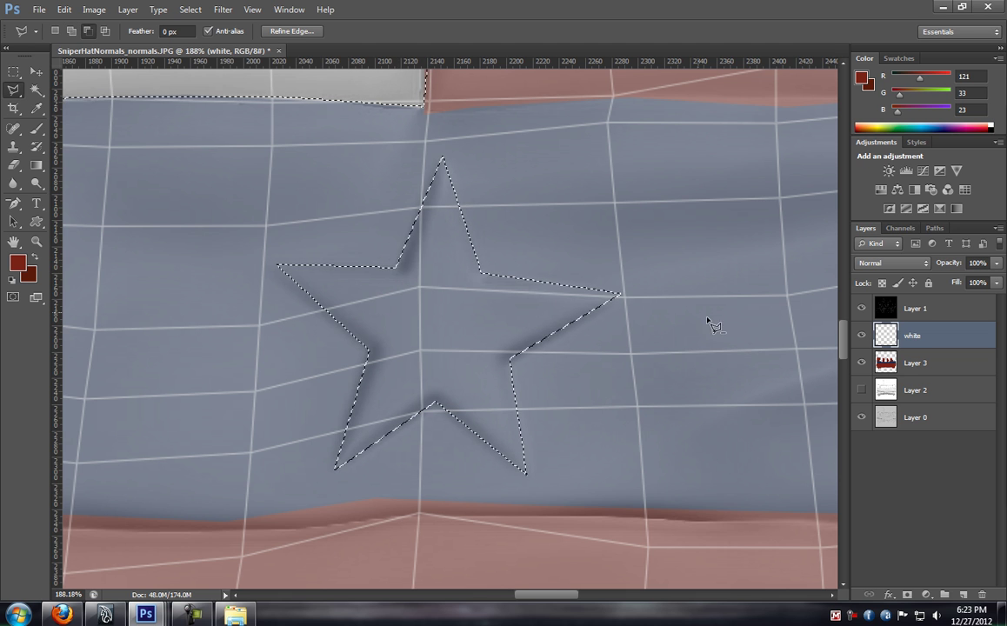
Add the fourth star from the left on the blue band to the selection by tracing its outline
{"action": "left_click_drag", "start_coordinate": [686, 315], "coordinate": [213, 307]}
{"action": "left_click_drag", "start_coordinate": [553, 316], "coordinate": [560, 355]}
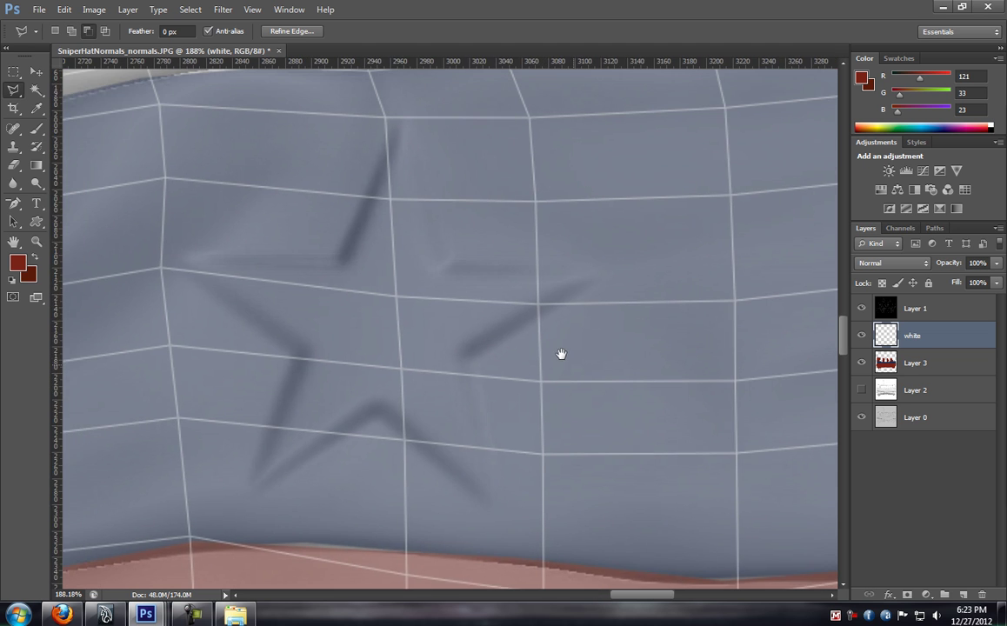
{"action": "left_click", "coordinate": [335, 258]}
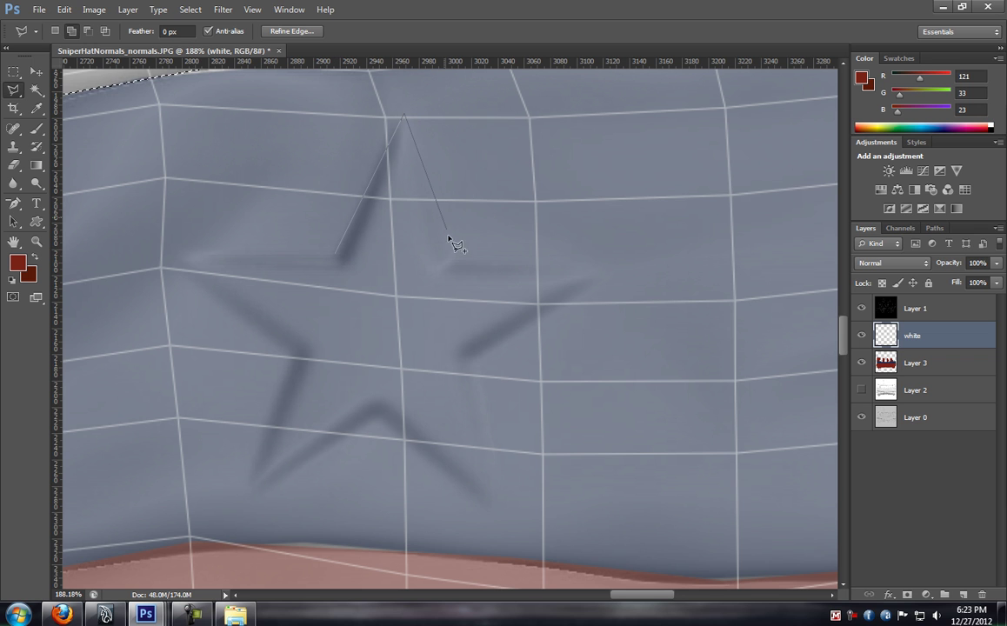
{"action": "left_click", "coordinate": [607, 268]}
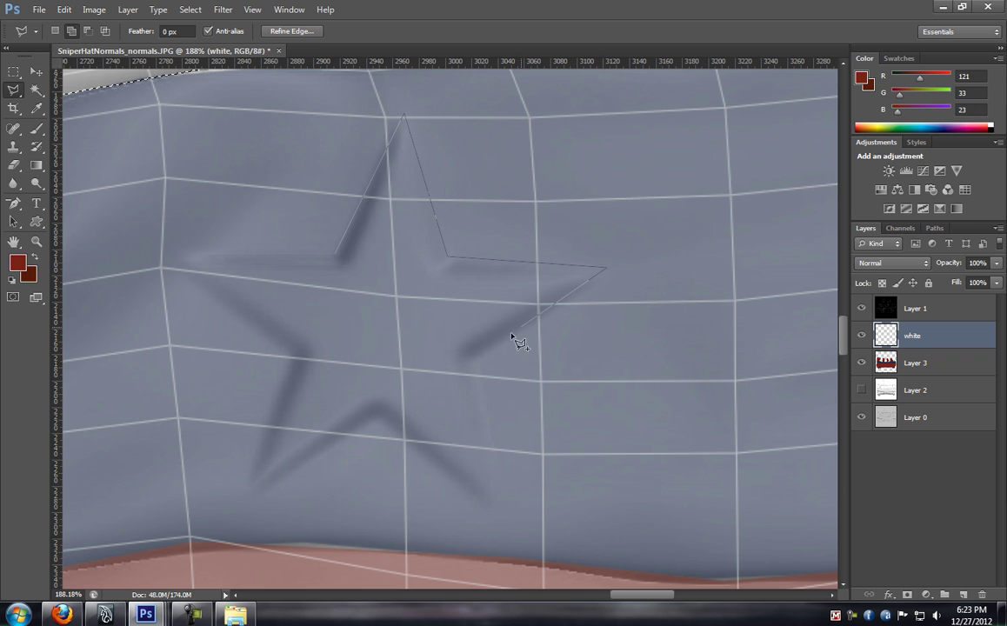
{"action": "left_click", "coordinate": [471, 359]}
{"action": "left_click", "coordinate": [492, 510]}
{"action": "left_click", "coordinate": [294, 358]}
{"action": "left_click", "coordinate": [333, 259]}
Add the partial star at the right end of the blue band to the selection, closing it along the band's outer edge
{"action": "mouse_move", "coordinate": [674, 335]}
{"action": "left_mouse_down"}
{"action": "mouse_move", "coordinate": [486, 357]}
{"action": "mouse_move", "coordinate": [347, 352]}
{"action": "left_mouse_up"}
{"action": "key", "text": "ctrl+r"}
{"action": "left_click_drag", "start_coordinate": [609, 326], "coordinate": [648, 315]}
{"action": "key", "text": "shift"}
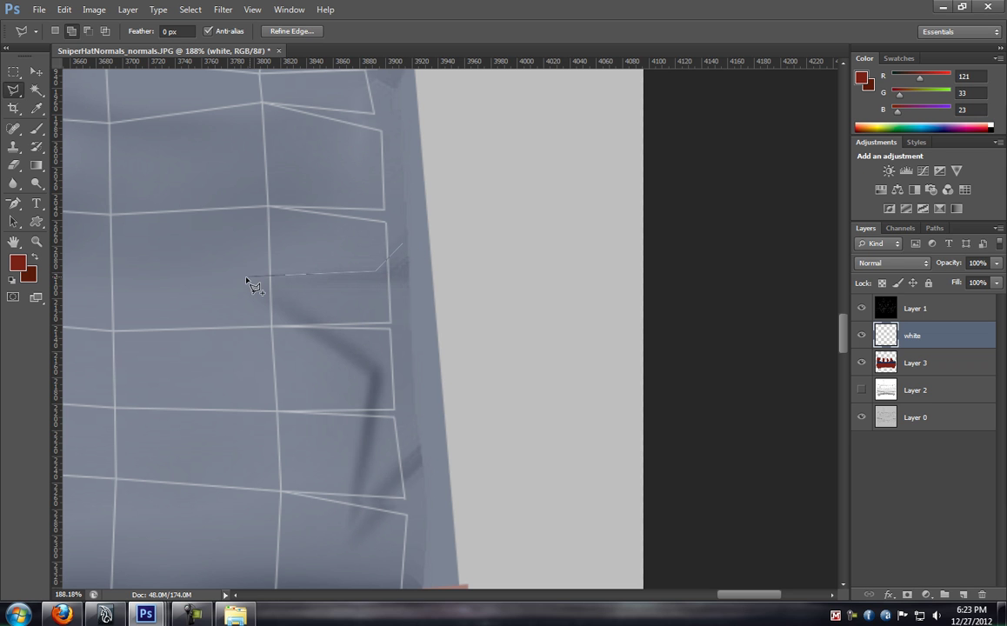
{"action": "left_click", "coordinate": [371, 373]}
{"action": "left_click", "coordinate": [430, 461]}
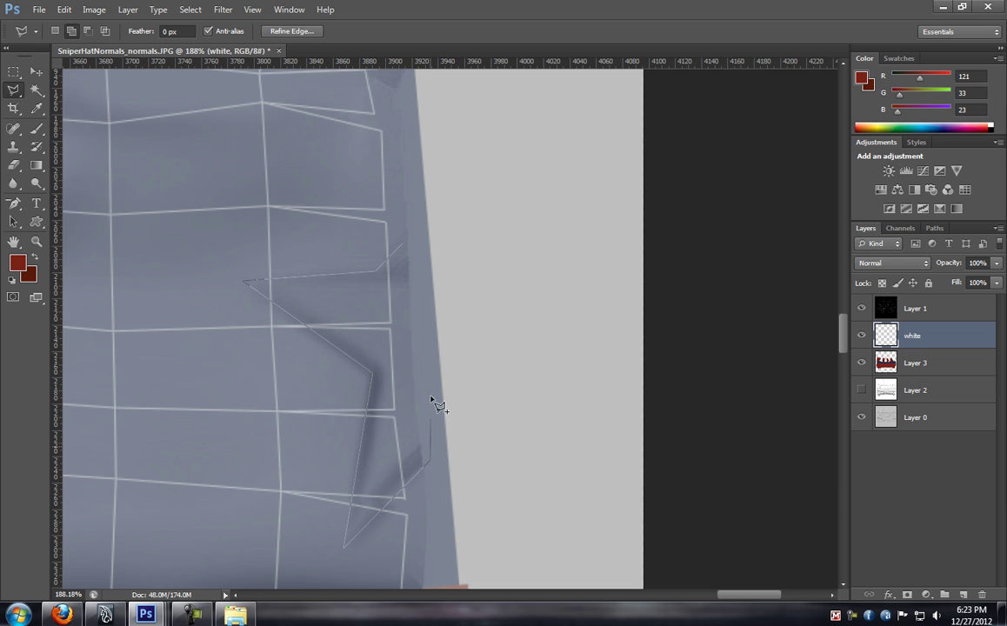
{"action": "left_click", "coordinate": [415, 235]}
Switch to the Brush tool, sample the grey of an unpainted crown panel and set the foreground colour to neutral grey b6b6b6
{"action": "scroll", "coordinate": [303, 252], "scroll_direction": "down", "scroll_amount": 8}
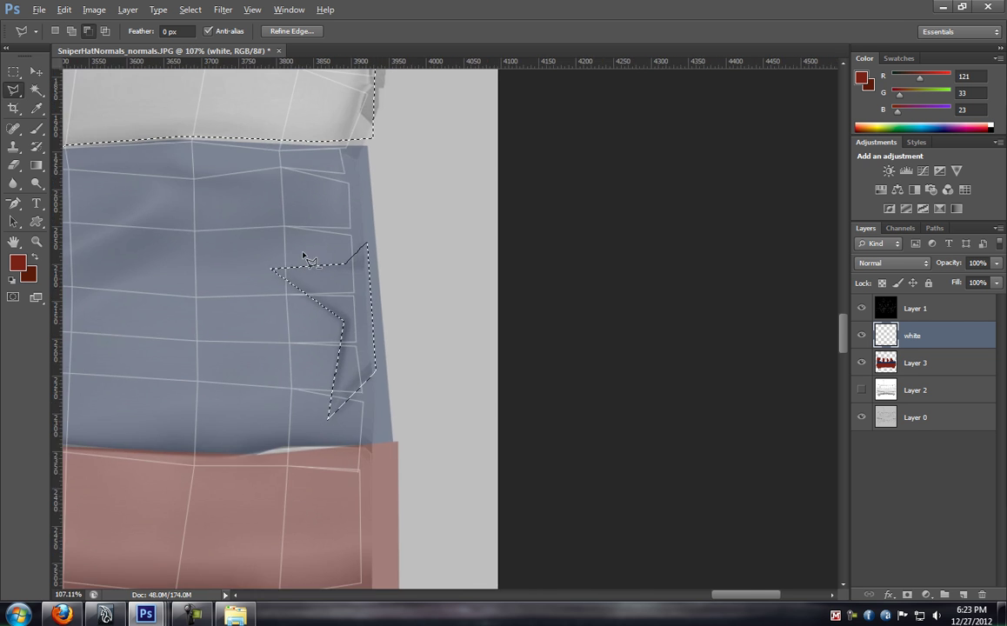
{"action": "scroll", "coordinate": [241, 281], "scroll_direction": "left", "scroll_amount": 5}
{"action": "scroll", "coordinate": [657, 360], "scroll_direction": "down", "scroll_amount": 3}
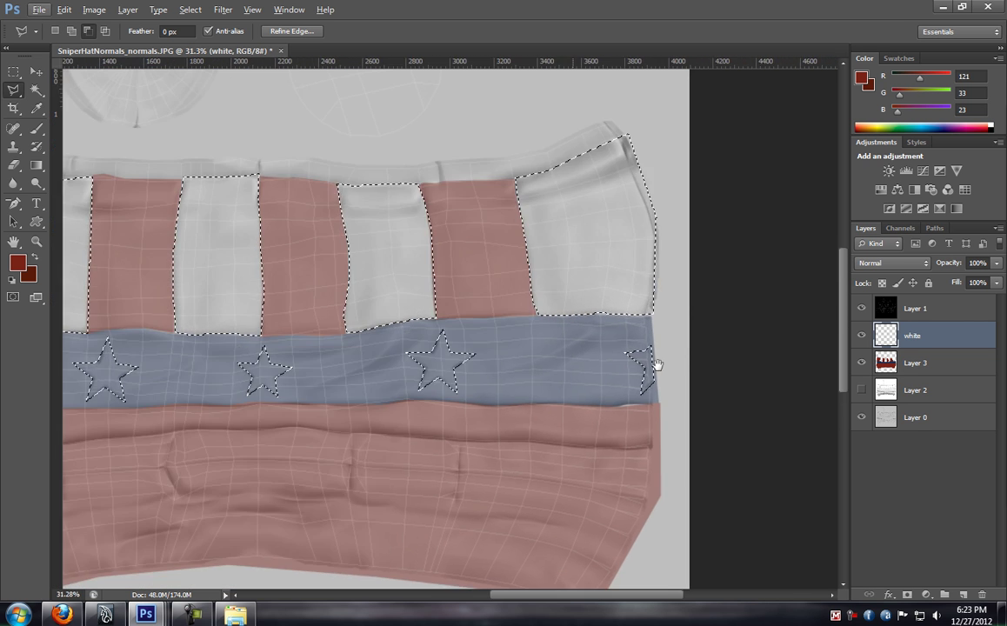
{"action": "left_click", "coordinate": [36, 128]}
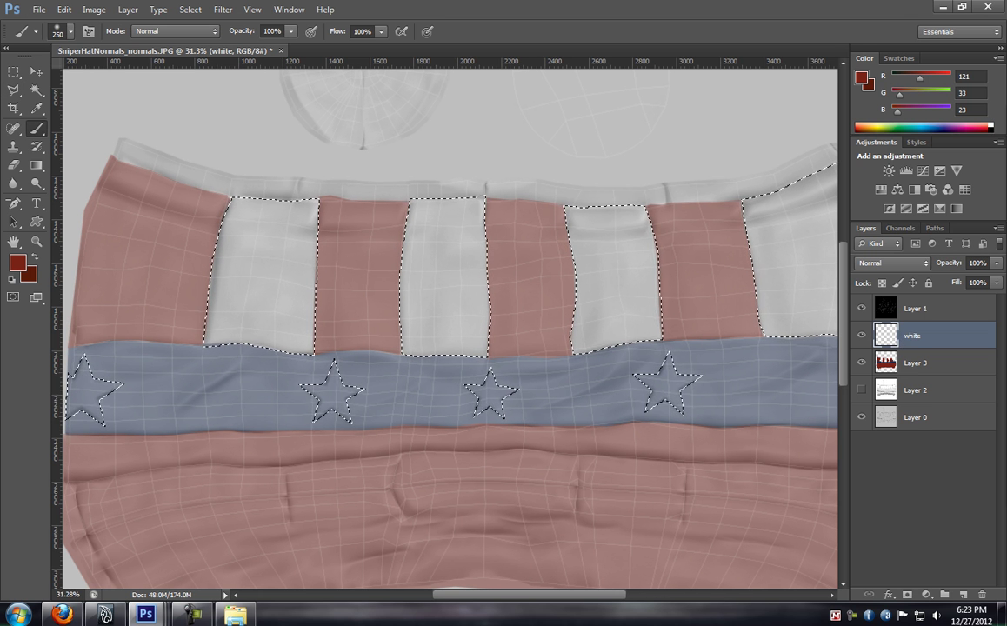
{"action": "left_click", "coordinate": [265, 277], "text": "alt"}
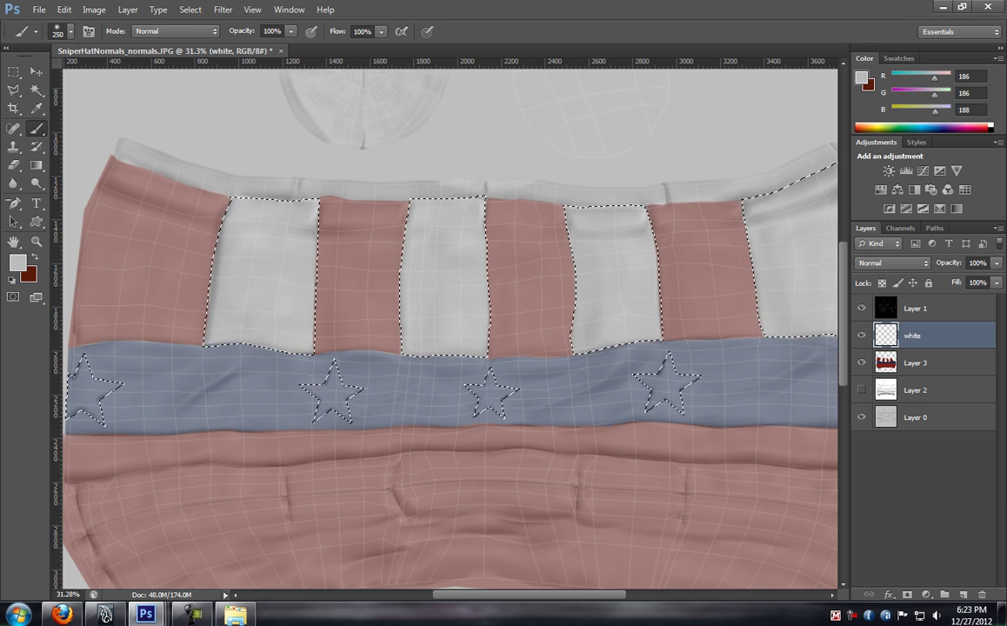
{"action": "left_click", "coordinate": [18, 262]}
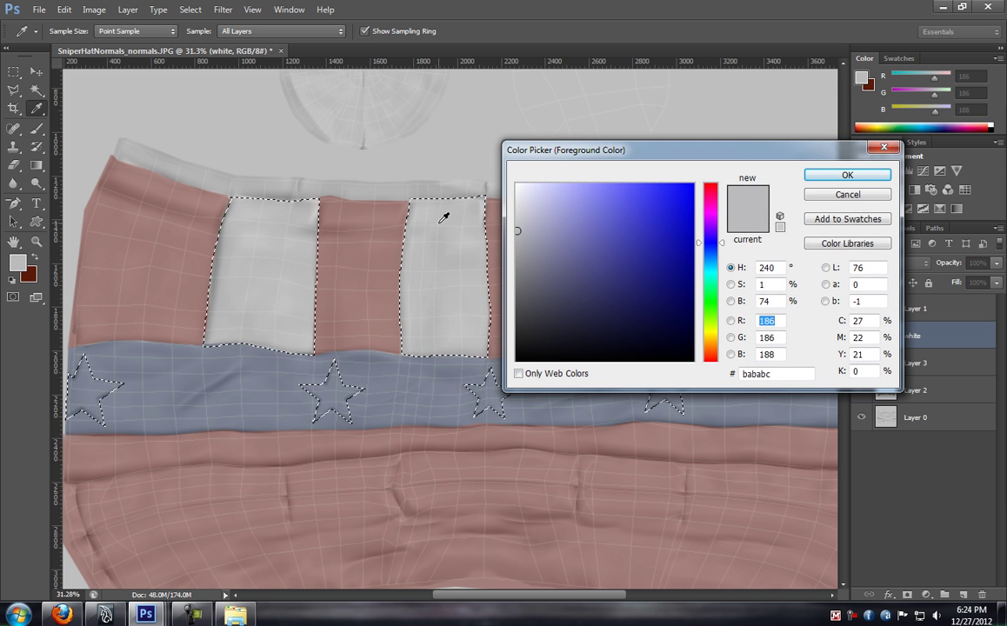
{"action": "left_click_drag", "start_coordinate": [518, 231], "coordinate": [467, 216]}
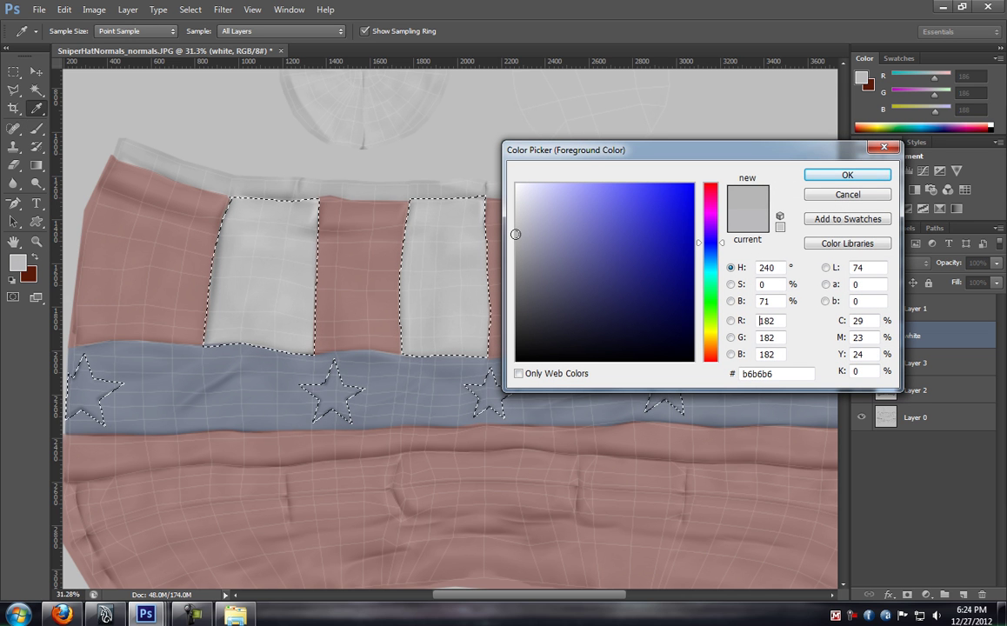
{"action": "left_click", "coordinate": [822, 178]}
{"action": "scroll", "coordinate": [422, 262], "scroll_direction": "down", "scroll_amount": 1}
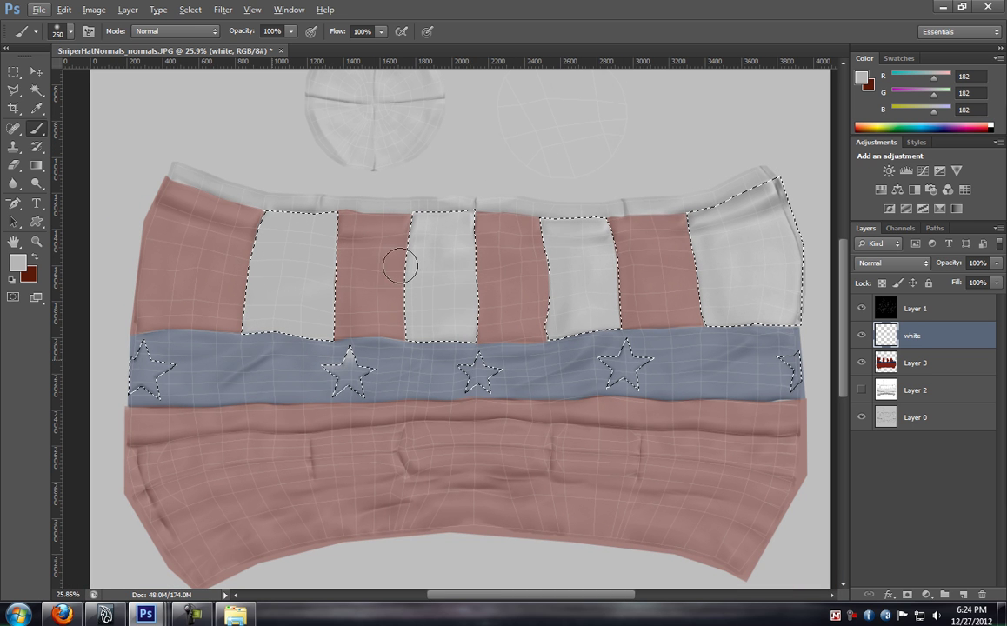
Paint the selected crown panels and all the selected band stars with grey b6b6b6 on the white layer
{"action": "left_click_drag", "start_coordinate": [348, 372], "coordinate": [467, 353]}
{"action": "mouse_move", "coordinate": [352, 356]}
{"action": "left_mouse_down"}
{"action": "mouse_move", "coordinate": [545, 328]}
{"action": "mouse_move", "coordinate": [704, 366]}
{"action": "mouse_move", "coordinate": [832, 374]}
{"action": "left_mouse_up"}
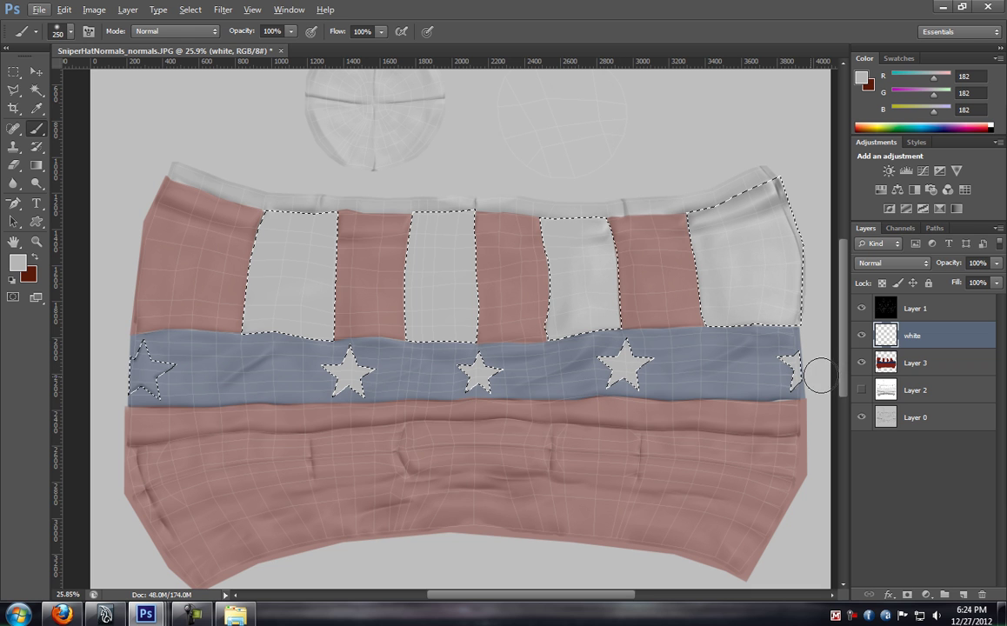
{"action": "mouse_move", "coordinate": [192, 360]}
{"action": "left_mouse_down"}
{"action": "mouse_move", "coordinate": [128, 355]}
{"action": "mouse_move", "coordinate": [158, 365]}
{"action": "left_mouse_up"}
{"action": "mouse_move", "coordinate": [622, 200]}
{"action": "left_mouse_down"}
{"action": "mouse_move", "coordinate": [802, 180]}
{"action": "mouse_move", "coordinate": [765, 310]}
{"action": "mouse_move", "coordinate": [566, 335]}
{"action": "mouse_move", "coordinate": [633, 270]}
{"action": "left_mouse_up"}
{"action": "mouse_move", "coordinate": [623, 232]}
{"action": "left_mouse_down"}
{"action": "mouse_move", "coordinate": [299, 242]}
{"action": "mouse_move", "coordinate": [209, 231]}
{"action": "mouse_move", "coordinate": [435, 305]}
{"action": "mouse_move", "coordinate": [377, 273]}
{"action": "left_mouse_up"}
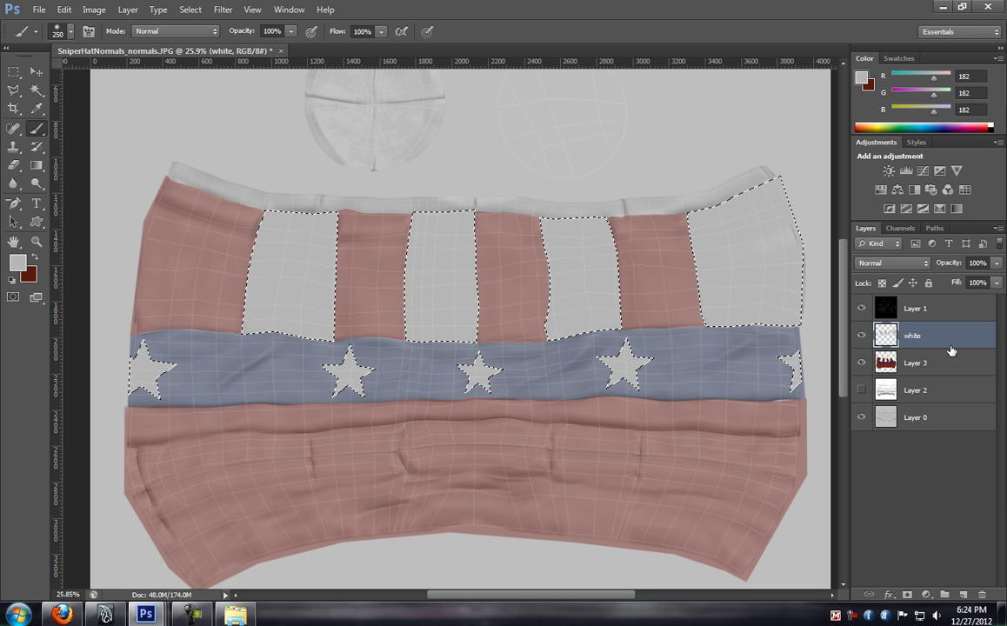
Raise the fill of Layer 3 to 100% and clear the selection around the panels and stars
{"action": "left_click", "coordinate": [902, 365]}
{"action": "left_click", "coordinate": [998, 284]}
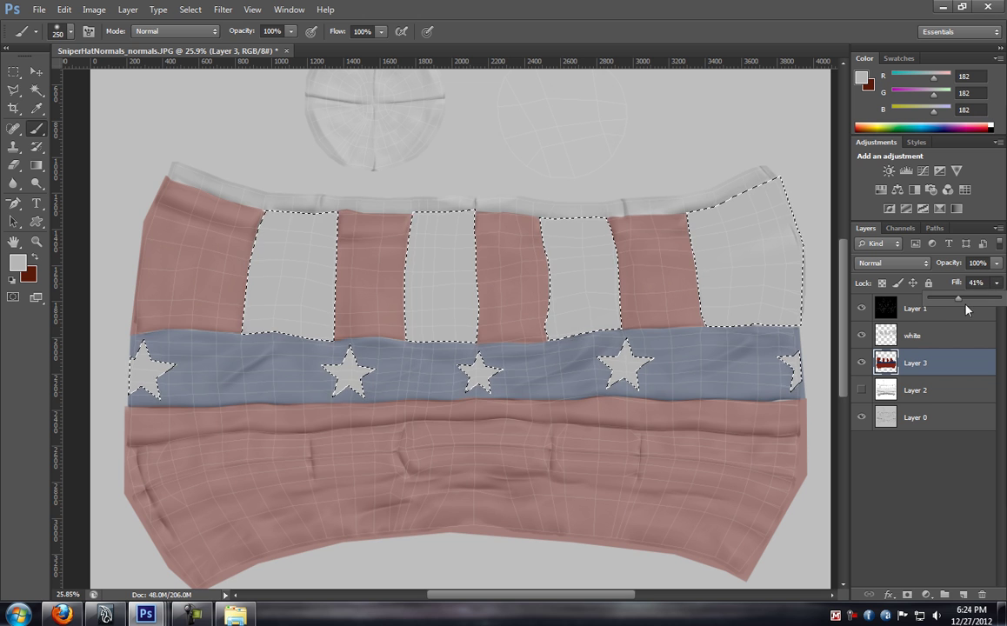
{"action": "left_click_drag", "start_coordinate": [961, 299], "coordinate": [1001, 299]}
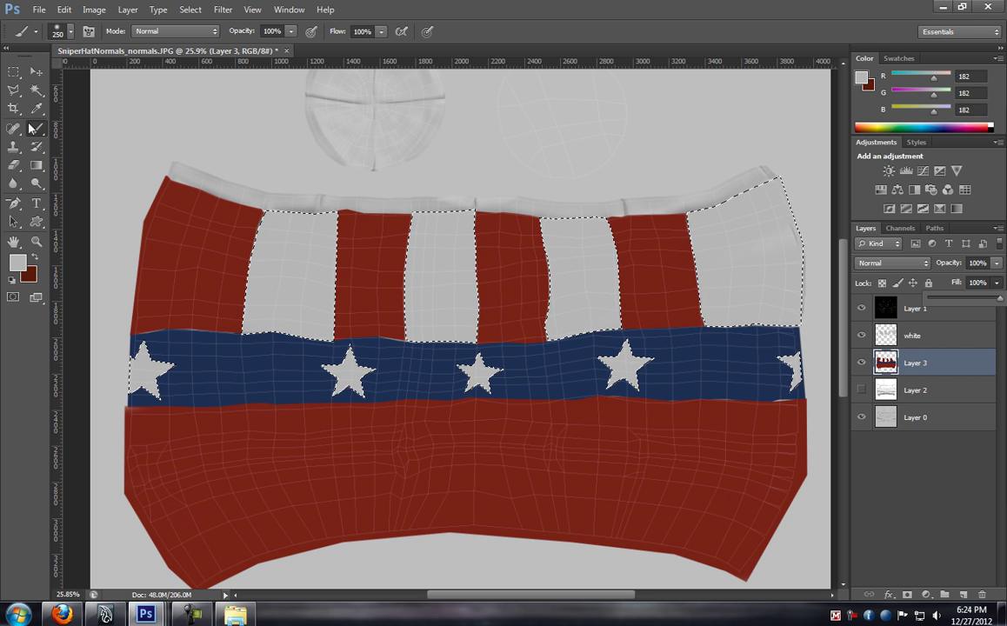
{"action": "left_click", "coordinate": [13, 72]}
{"action": "left_click", "coordinate": [221, 150]}
Create a new layer above the white layer and name it Yellow
{"action": "scroll", "coordinate": [287, 261], "scroll_direction": "down", "scroll_amount": 3}
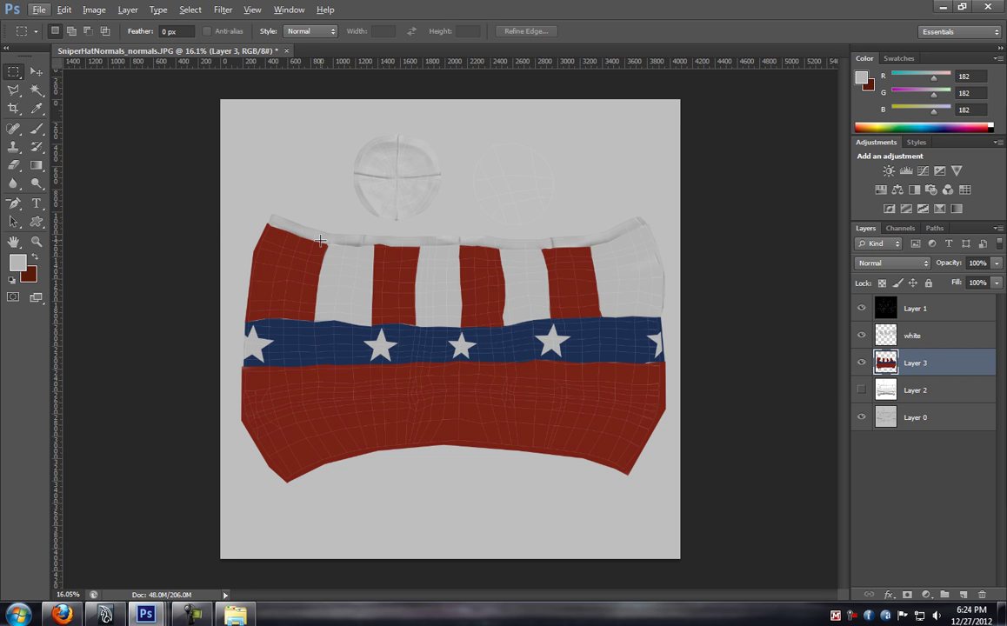
{"action": "scroll", "coordinate": [322, 243], "scroll_direction": "up", "scroll_amount": 3}
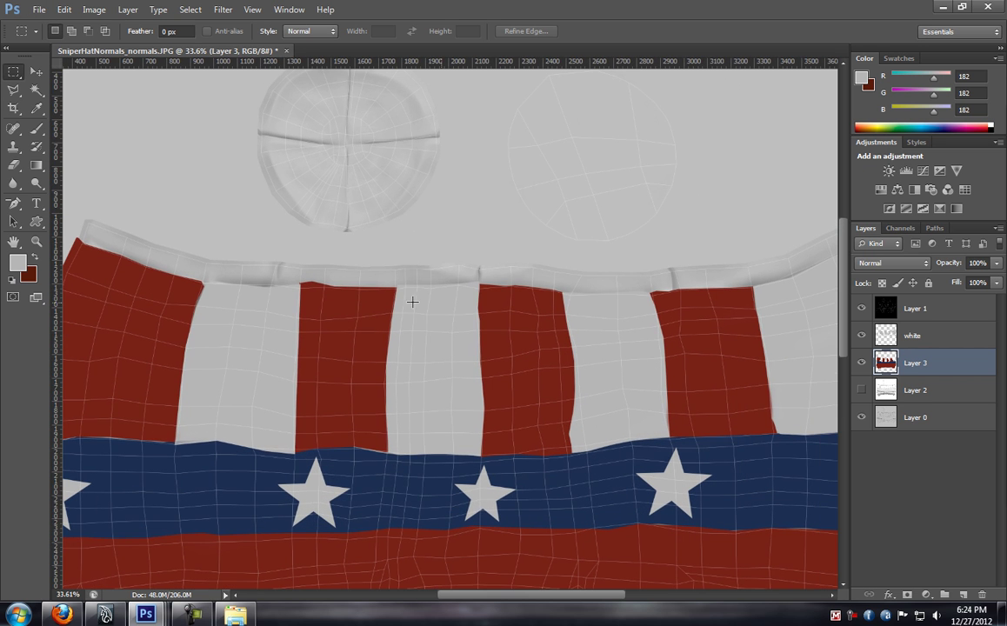
{"action": "scroll", "coordinate": [505, 300], "scroll_direction": "down", "scroll_amount": 1}
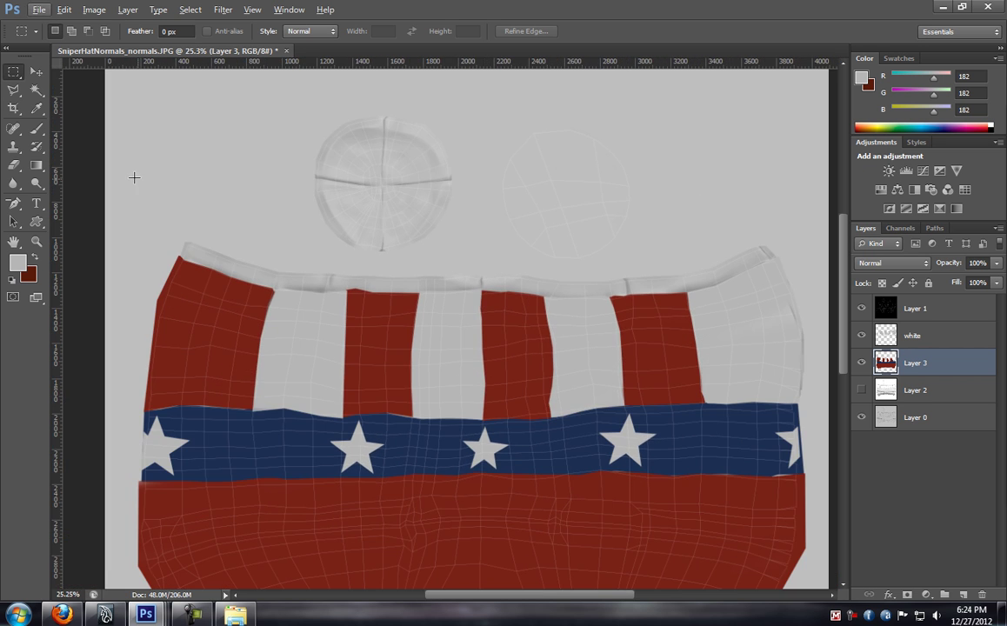
{"action": "left_click", "coordinate": [13, 90]}
{"action": "scroll", "coordinate": [165, 259], "scroll_direction": "up", "scroll_amount": 2}
{"action": "scroll", "coordinate": [168, 261], "scroll_direction": "up", "scroll_amount": 1}
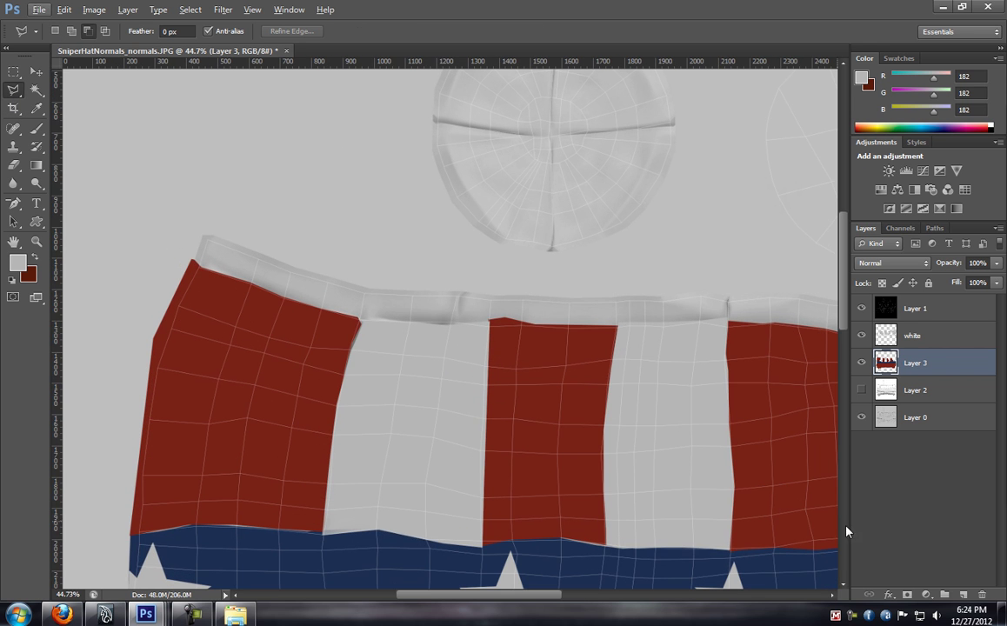
{"action": "left_click", "coordinate": [915, 334]}
{"action": "left_click", "coordinate": [963, 595]}
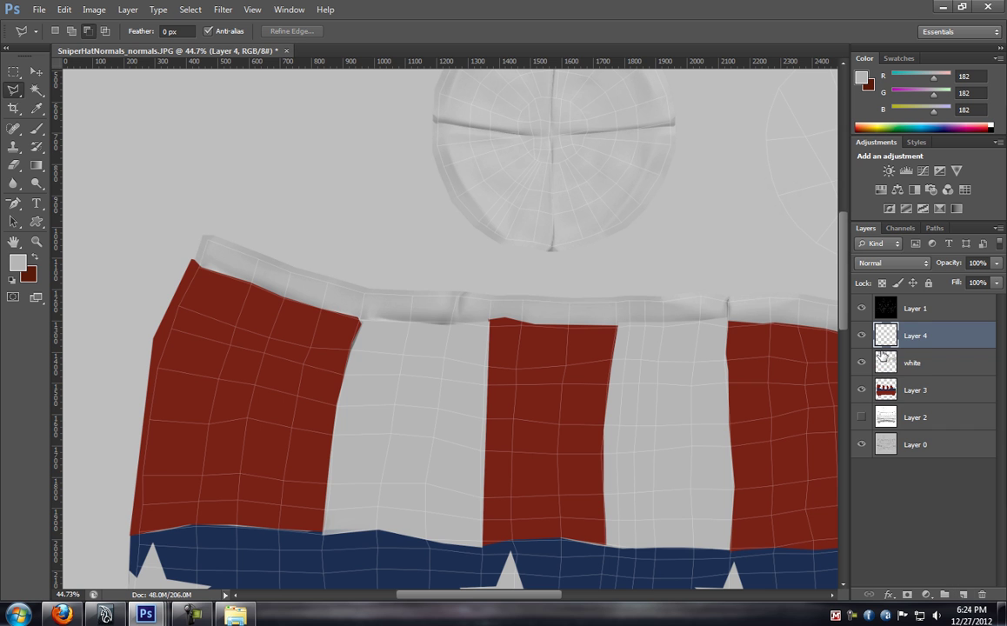
{"action": "double_click", "coordinate": [913, 336]}
{"action": "type", "text": "Yellow"}
{"action": "key", "text": "Return"}
{"action": "scroll", "coordinate": [169, 254], "scroll_direction": "up", "scroll_amount": 5}
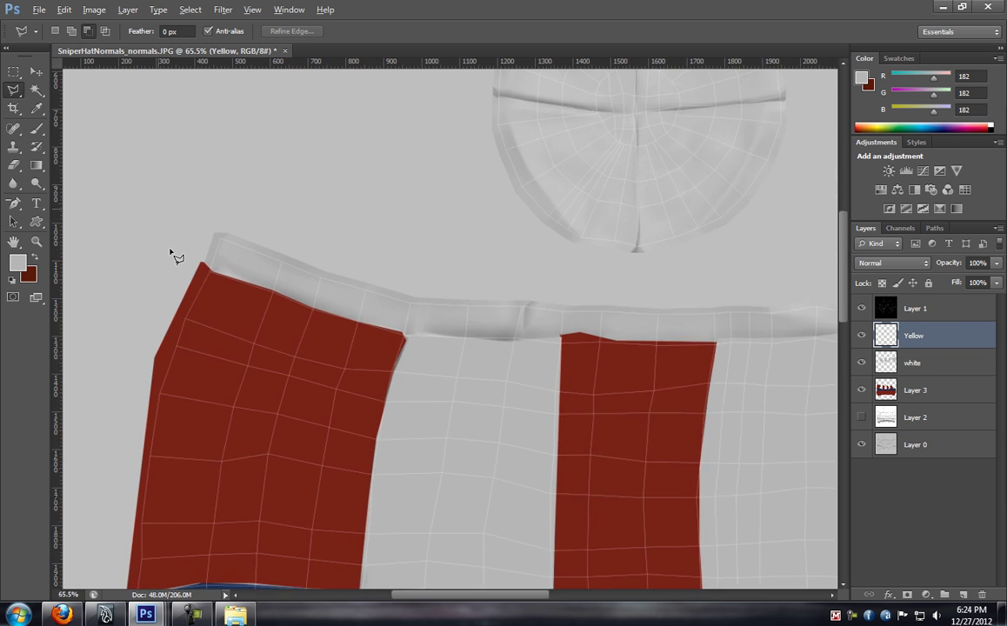
{"action": "left_click", "coordinate": [246, 229]}
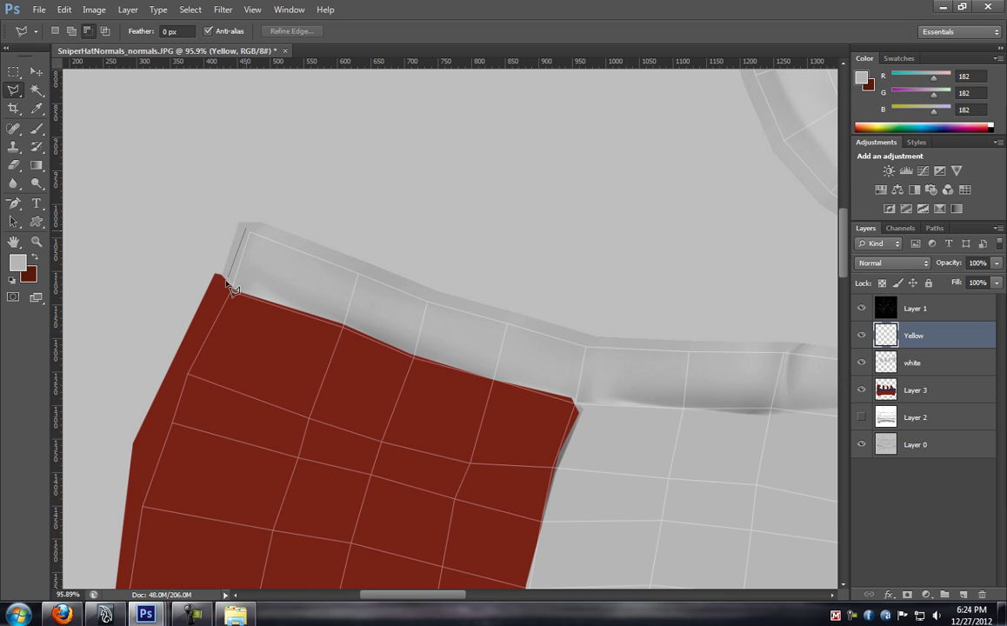
{"action": "left_click", "coordinate": [231, 291]}
{"action": "left_click", "coordinate": [415, 359]}
{"action": "left_click", "coordinate": [247, 230]}
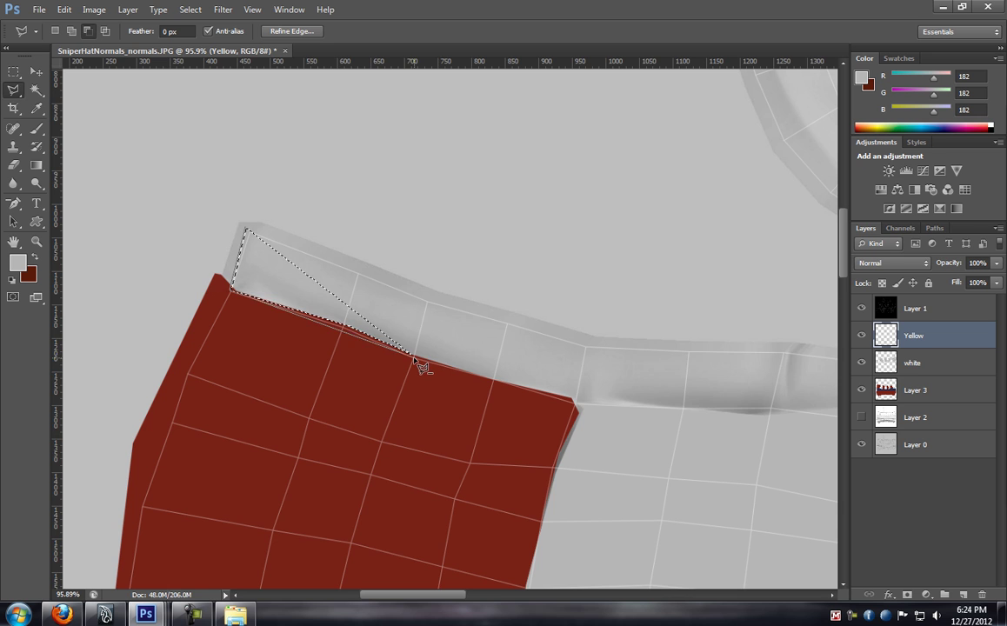
{"action": "left_click", "coordinate": [231, 290]}
{"action": "key", "text": "Escape"}
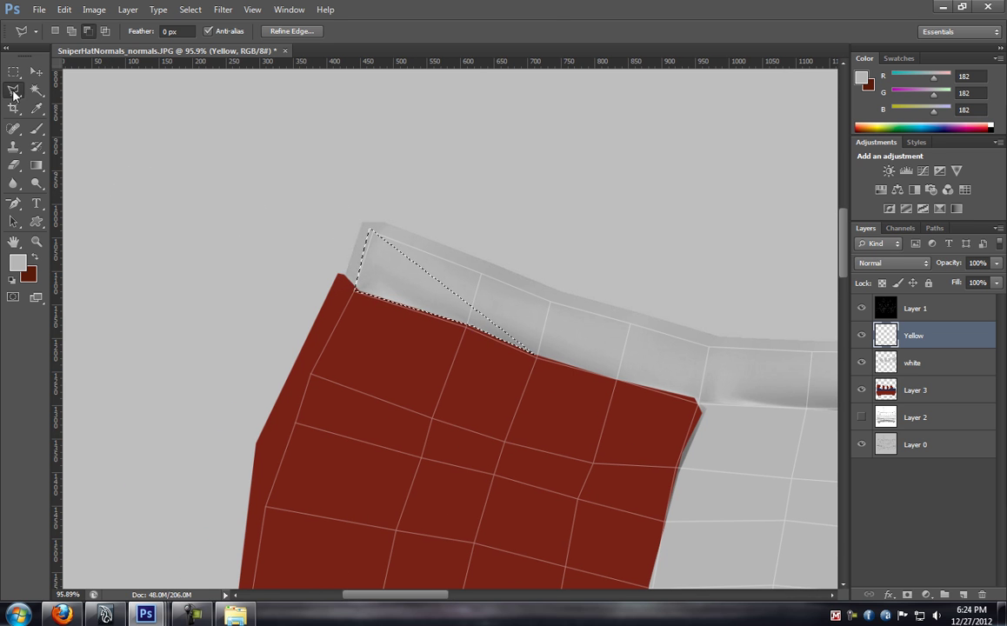
{"action": "key", "text": "m"}
{"action": "left_click", "coordinate": [438, 245]}
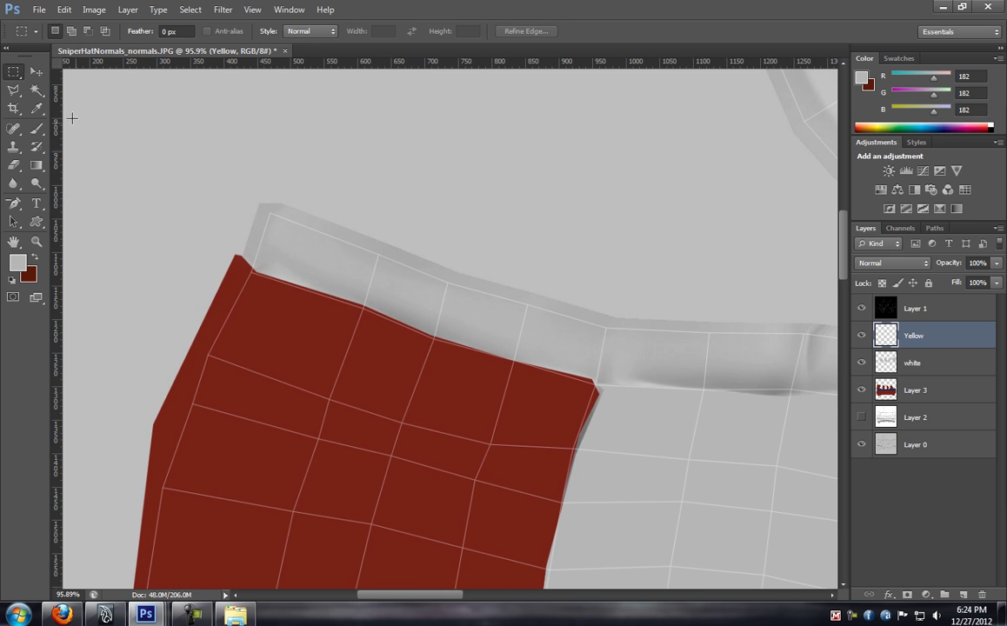
Try to outline the grey trim strip above the crown panels with the Polygonal Lasso, tracing its lower edge, and clear the selection
{"action": "left_click", "coordinate": [15, 93]}
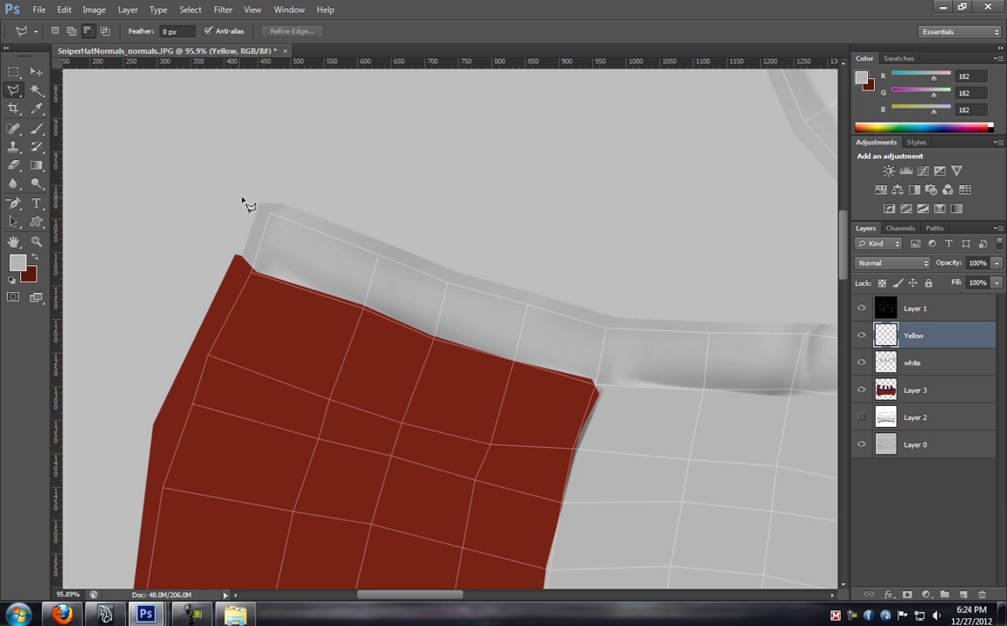
{"action": "left_click", "coordinate": [251, 271]}
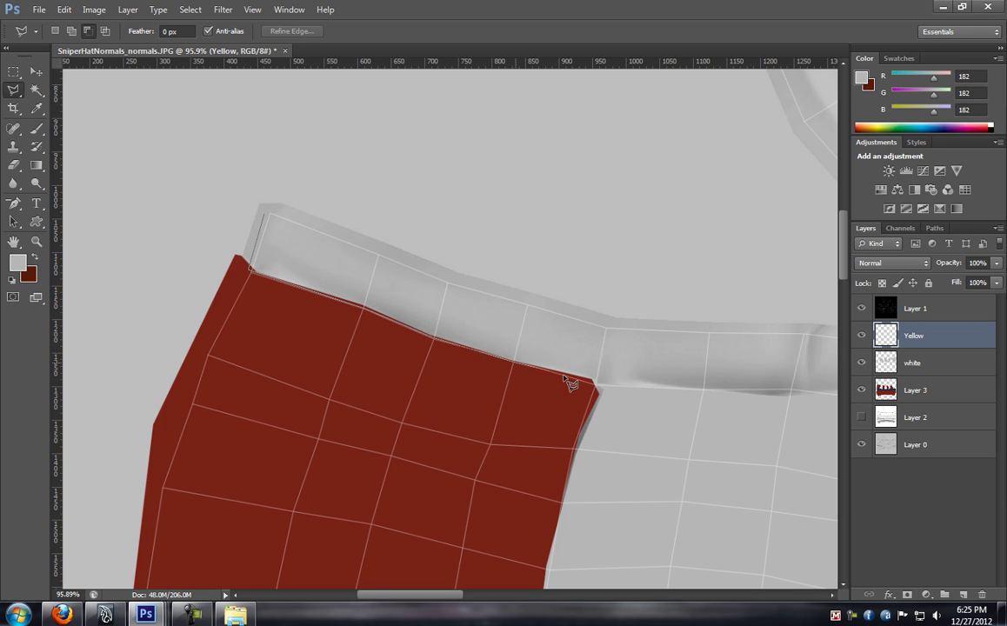
{"action": "left_click", "coordinate": [596, 383]}
{"action": "left_click_drag", "start_coordinate": [520, 385], "coordinate": [216, 328]}
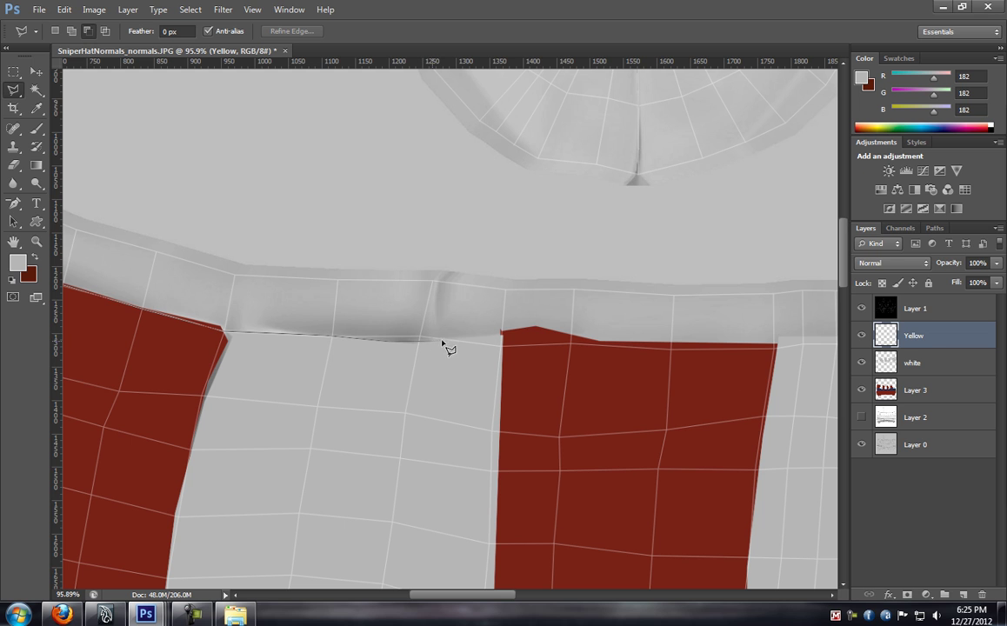
{"action": "left_click", "coordinate": [502, 333]}
{"action": "left_click", "coordinate": [536, 327]}
{"action": "left_click_drag", "start_coordinate": [598, 340], "coordinate": [299, 328]}
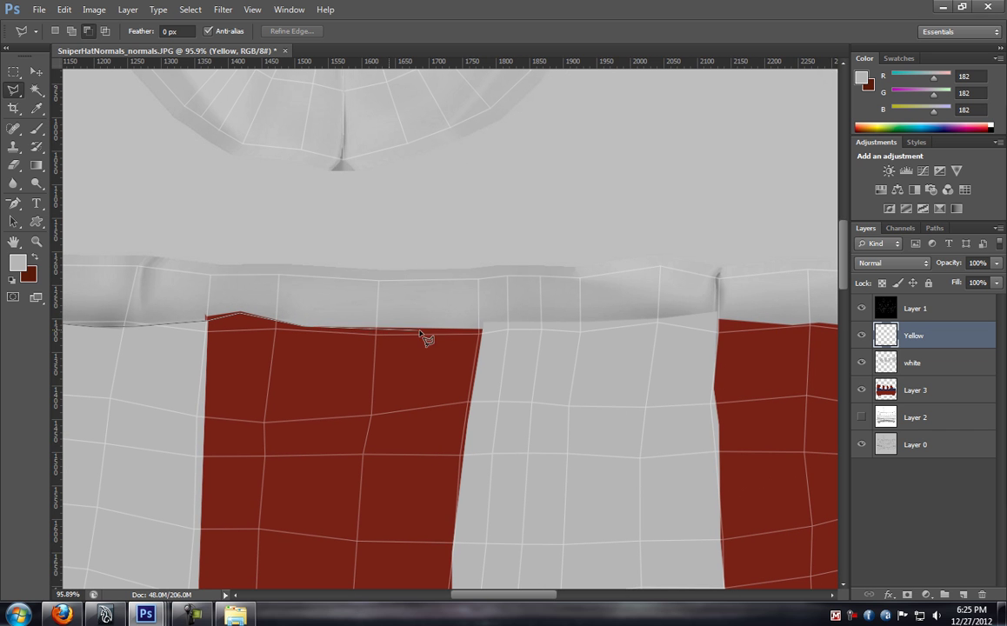
{"action": "left_click", "coordinate": [482, 331]}
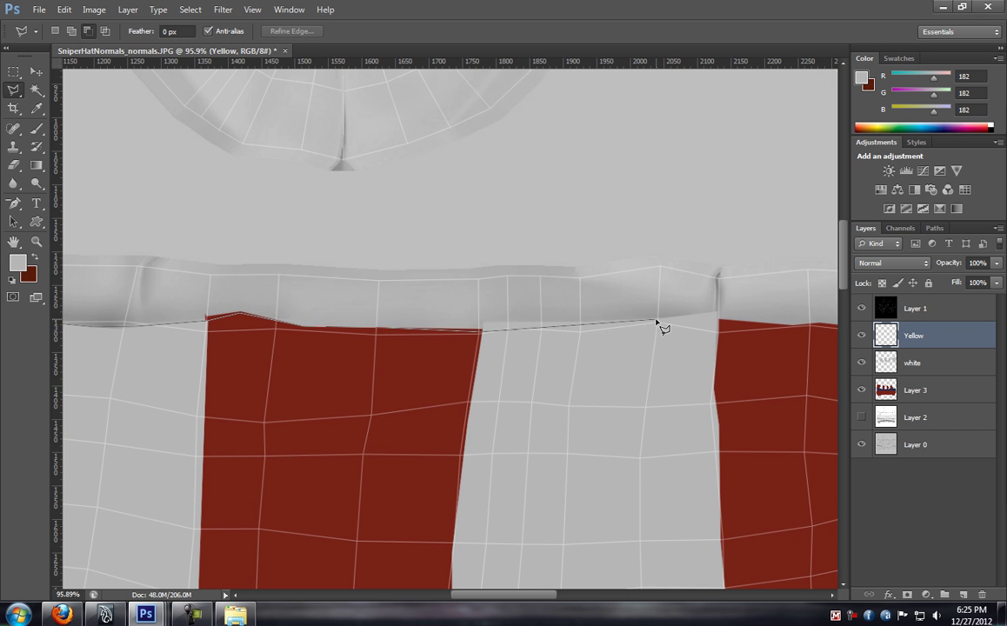
{"action": "mouse_move", "coordinate": [716, 310]}
{"action": "left_mouse_down"}
{"action": "mouse_move", "coordinate": [209, 326]}
{"action": "mouse_move", "coordinate": [217, 333]}
{"action": "left_mouse_up"}
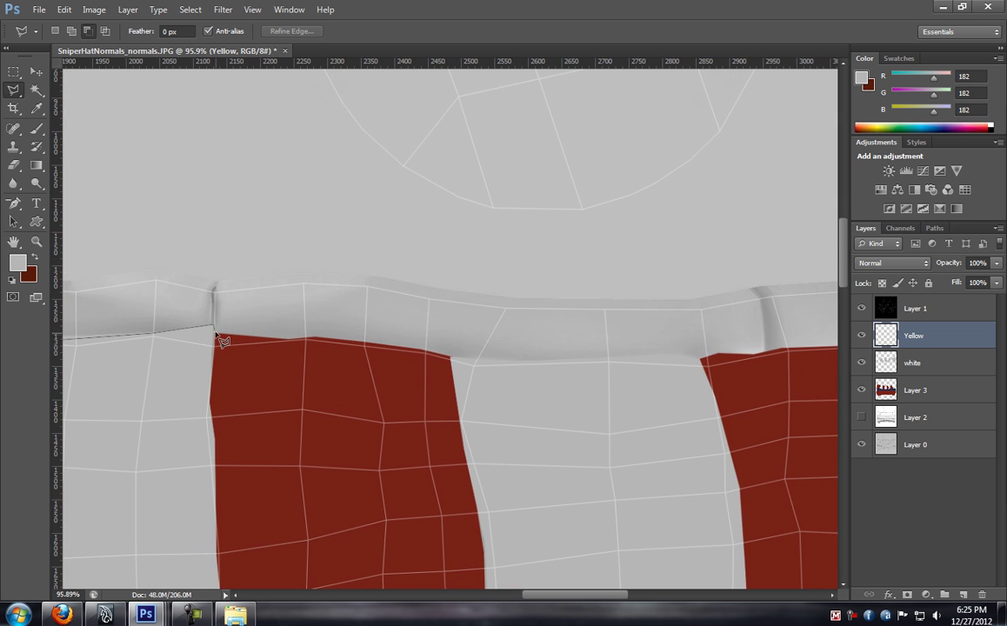
{"action": "left_click", "coordinate": [219, 333]}
{"action": "left_click", "coordinate": [315, 338]}
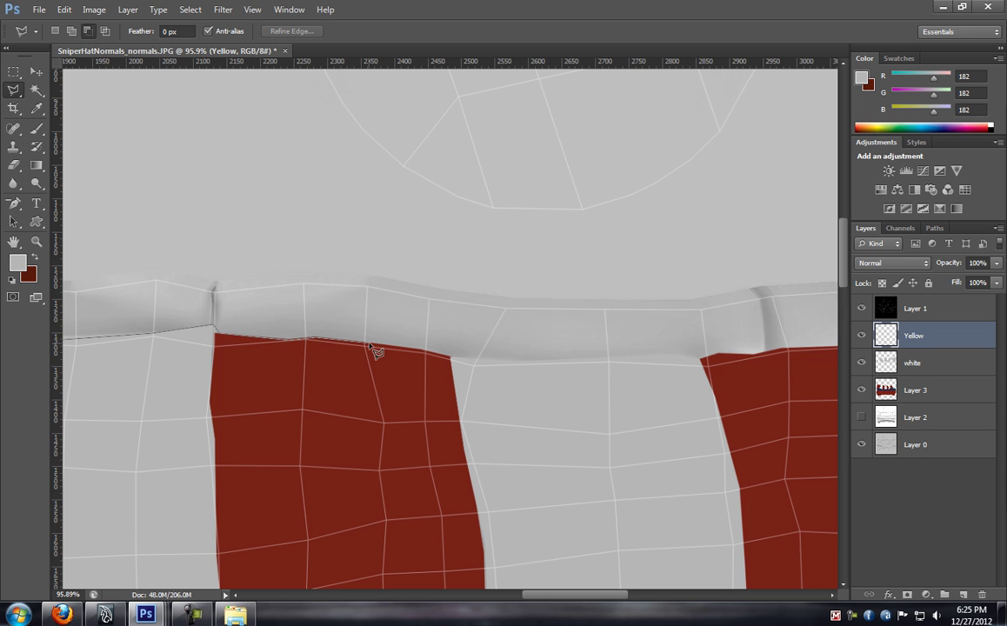
{"action": "left_click", "coordinate": [451, 357]}
{"action": "double_click", "coordinate": [636, 355]}
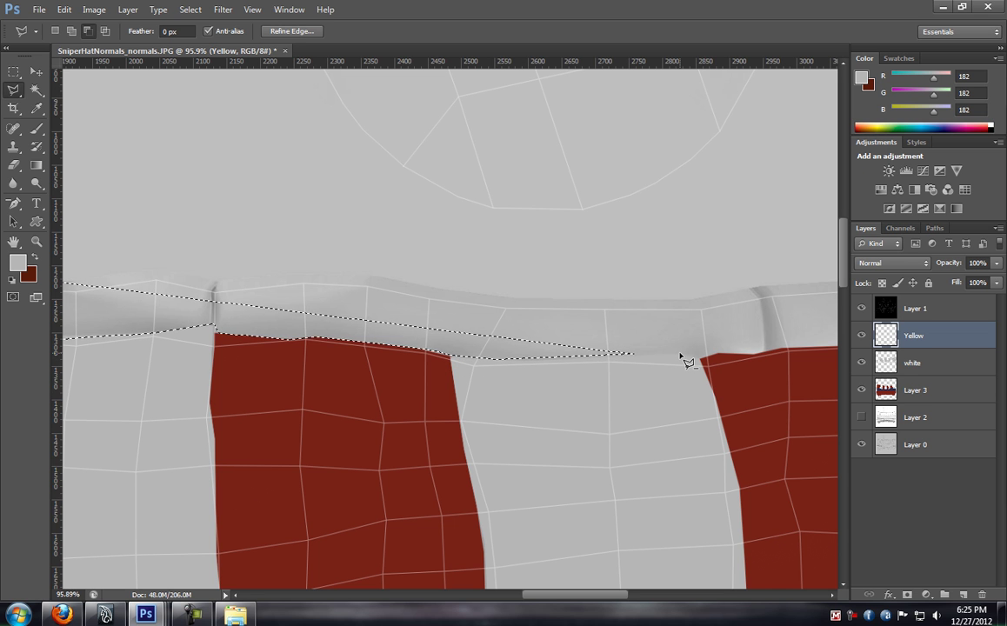
{"action": "scroll", "coordinate": [678, 367], "scroll_direction": "down", "scroll_amount": 8}
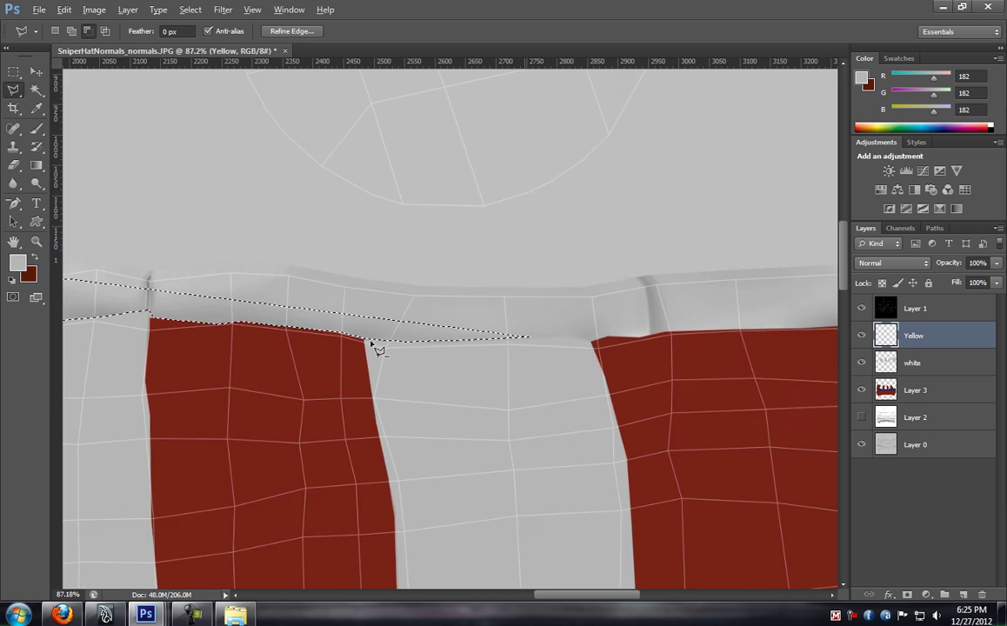
{"action": "scroll", "coordinate": [330, 347], "scroll_direction": "left", "scroll_amount": 5}
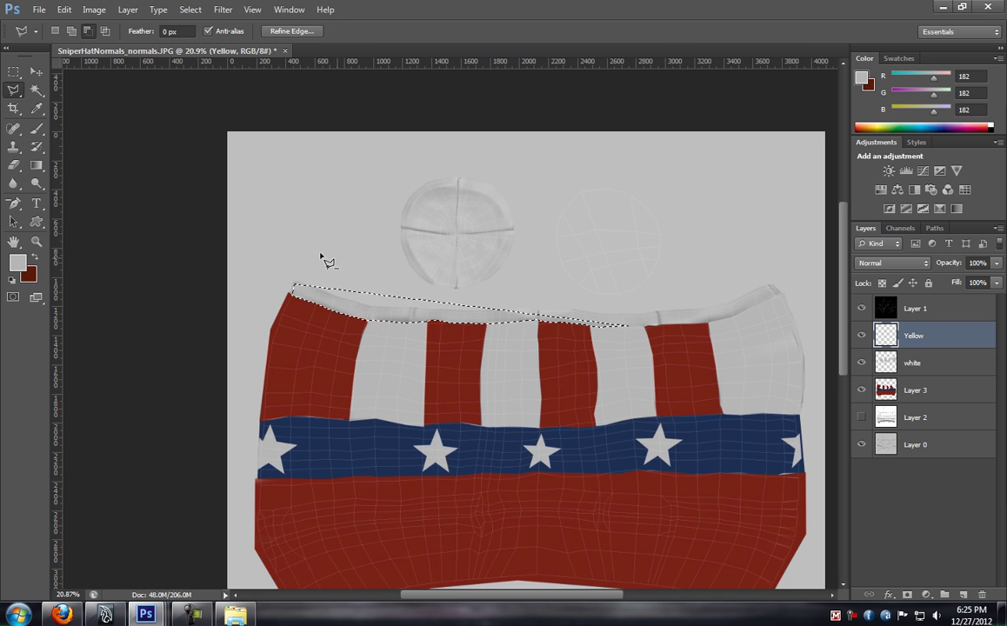
{"action": "key", "text": "m"}
{"action": "left_click", "coordinate": [383, 222]}
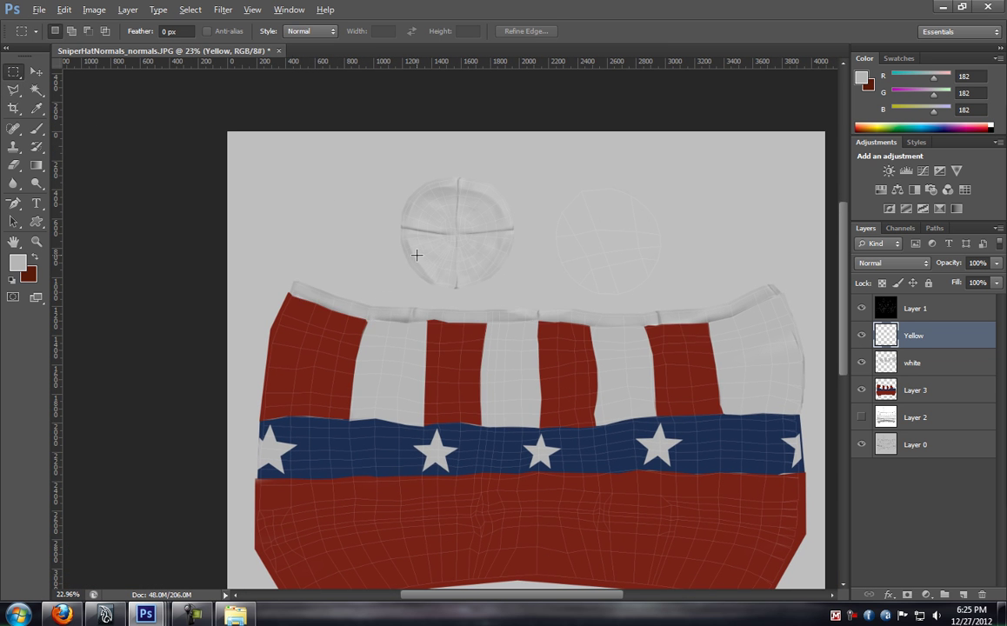
Select the shaded round crown top with a circular Elliptical Marquee slightly larger than the disc
{"action": "scroll", "coordinate": [413, 240], "scroll_direction": "up", "scroll_amount": 3}
{"action": "left_click_drag", "start_coordinate": [444, 224], "coordinate": [393, 228]}
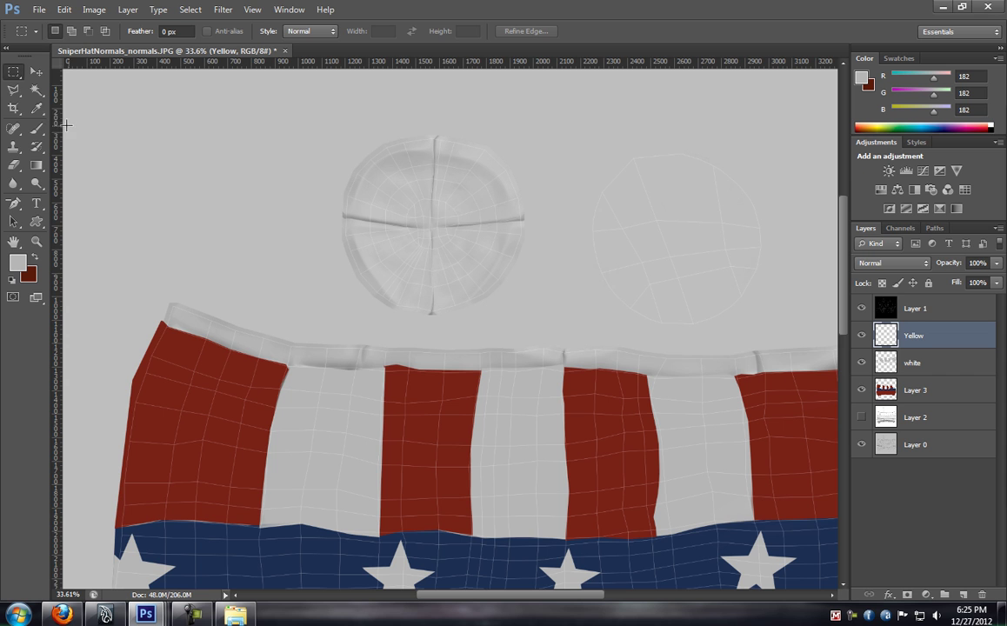
{"action": "right_click", "coordinate": [13, 73]}
{"action": "left_click", "coordinate": [51, 83]}
{"action": "left_click_drag", "start_coordinate": [433, 227], "coordinate": [621, 325]}
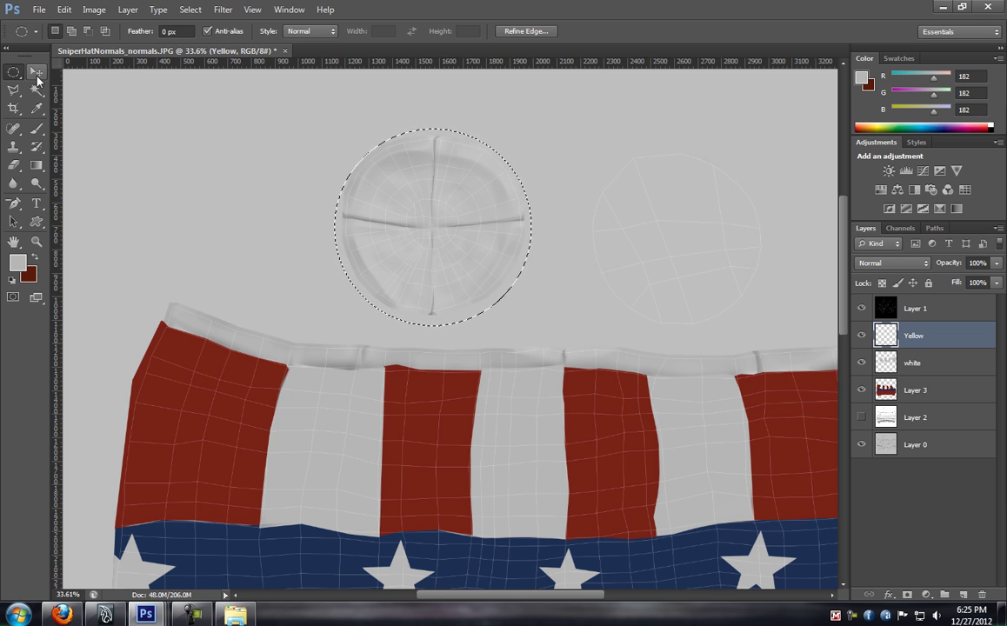
Set the foreground colour to yellow (R 247, G 229, B 9) and switch to the Brush tool
{"action": "left_click", "coordinate": [18, 262]}
{"action": "left_click_drag", "start_coordinate": [711, 306], "coordinate": [711, 332]}
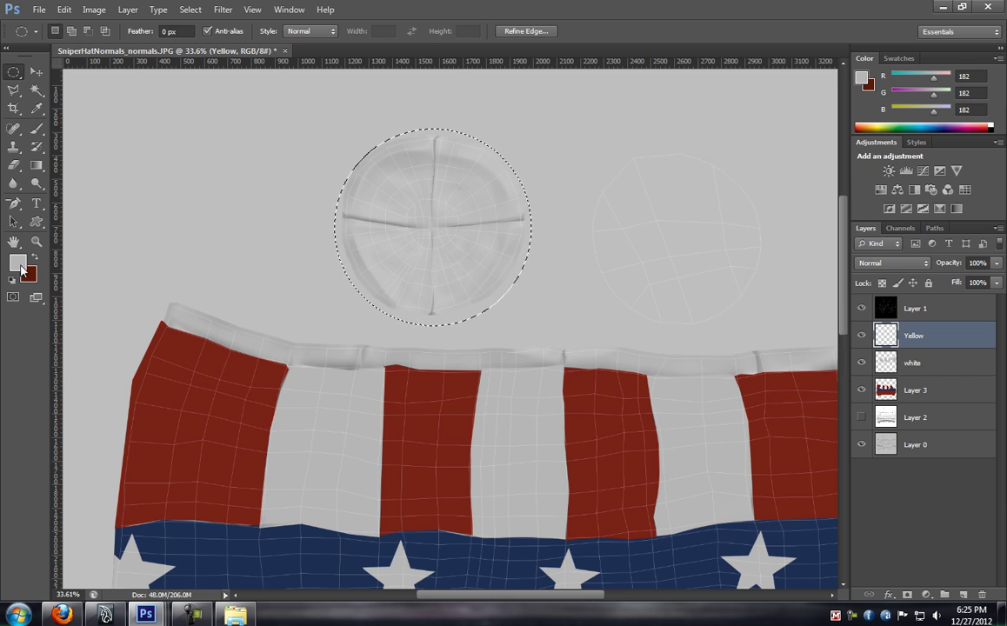
{"action": "left_click", "coordinate": [18, 261]}
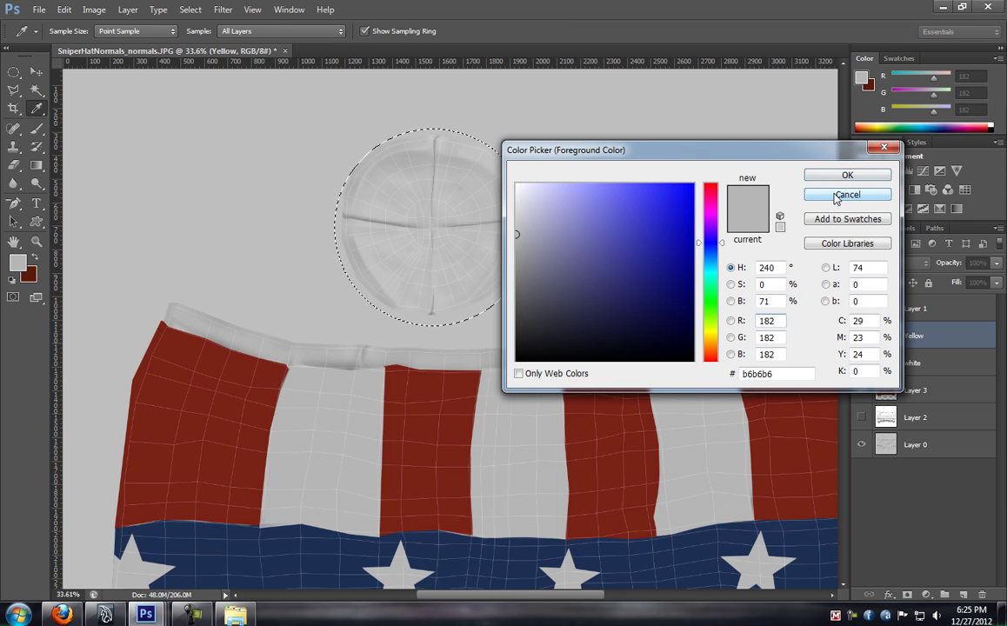
{"action": "left_click", "coordinate": [835, 197]}
{"action": "left_click", "coordinate": [35, 132]}
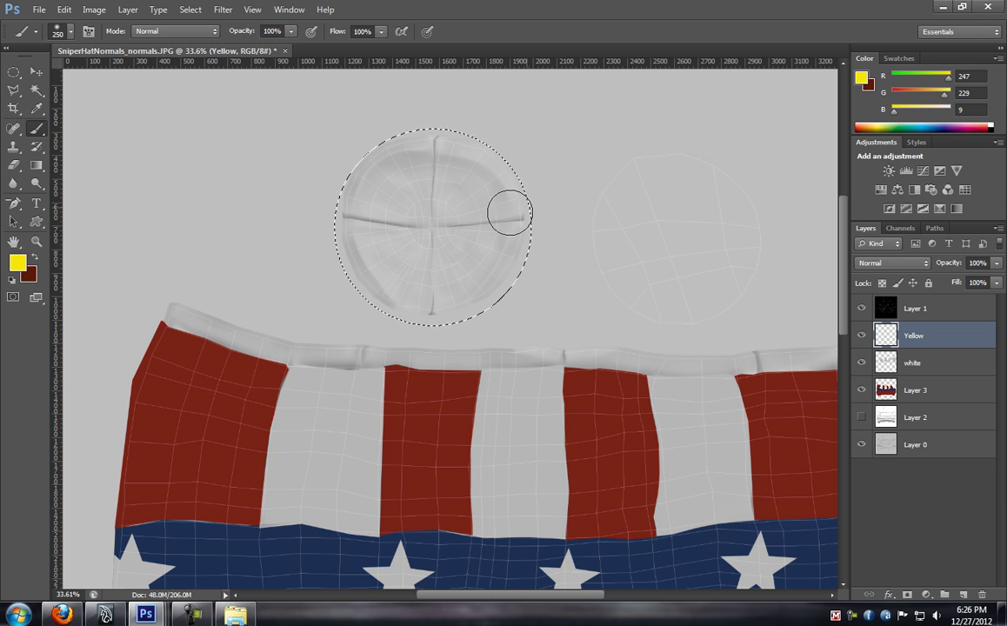
Paint the whole circular selection yellow on the Yellow layer and deselect it
{"action": "mouse_move", "coordinate": [512, 209]}
{"action": "left_mouse_down"}
{"action": "mouse_move", "coordinate": [512, 168]}
{"action": "mouse_move", "coordinate": [440, 144]}
{"action": "mouse_move", "coordinate": [389, 266]}
{"action": "mouse_move", "coordinate": [344, 249]}
{"action": "mouse_move", "coordinate": [524, 198]}
{"action": "mouse_move", "coordinate": [380, 282]}
{"action": "mouse_move", "coordinate": [457, 303]}
{"action": "mouse_move", "coordinate": [485, 149]}
{"action": "mouse_move", "coordinate": [409, 309]}
{"action": "left_mouse_up"}
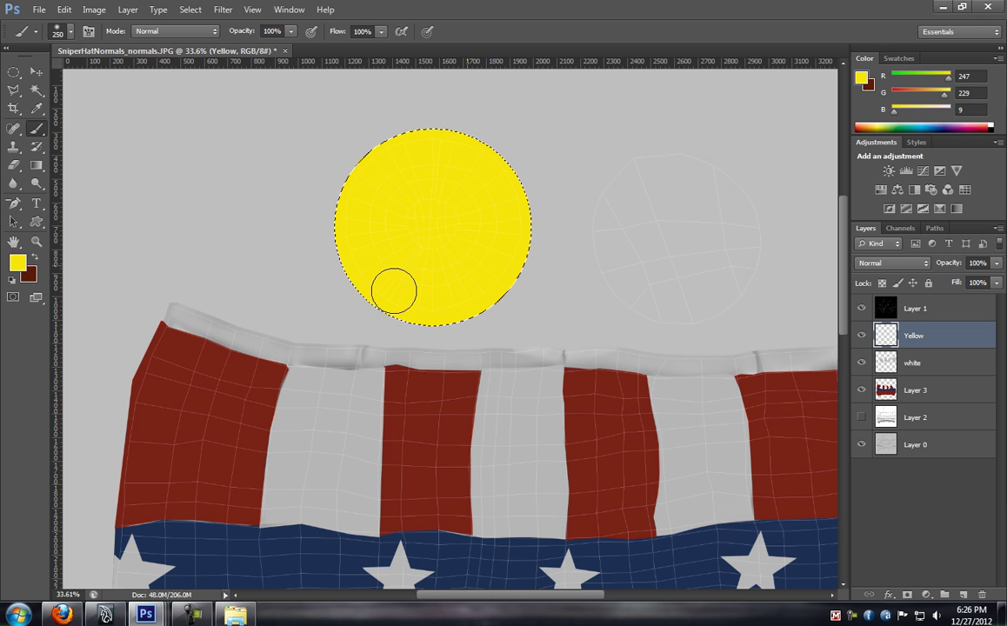
{"action": "key", "text": "m"}
{"action": "left_click", "coordinate": [209, 177]}
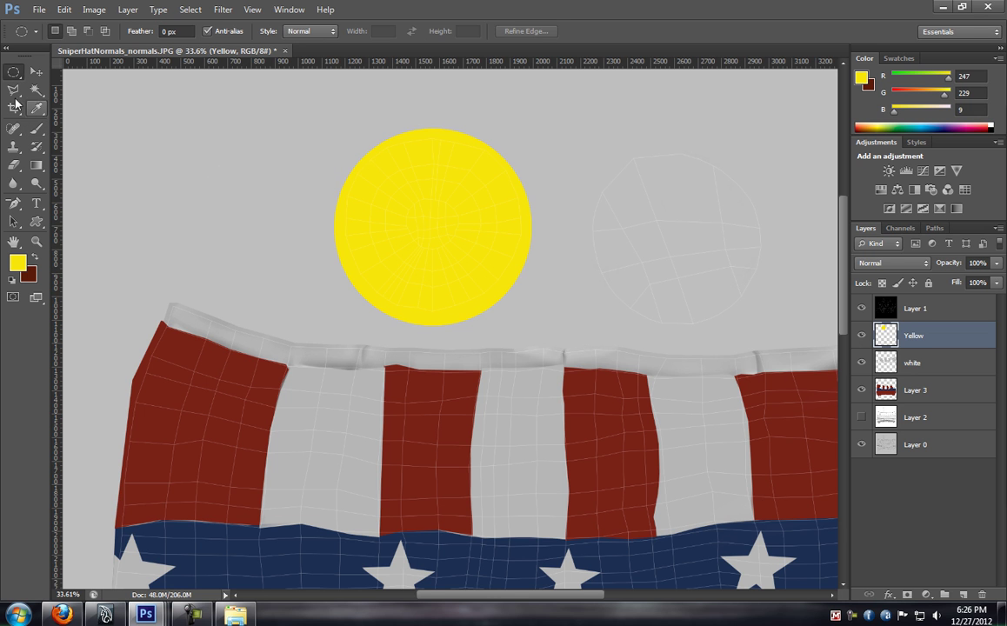
Trace the lower edge of the grey trim strip above the crown panels with the Polygonal Lasso, around to its far tip
{"action": "left_click", "coordinate": [13, 90]}
{"action": "scroll", "coordinate": [232, 342], "scroll_direction": "up", "scroll_amount": 4}
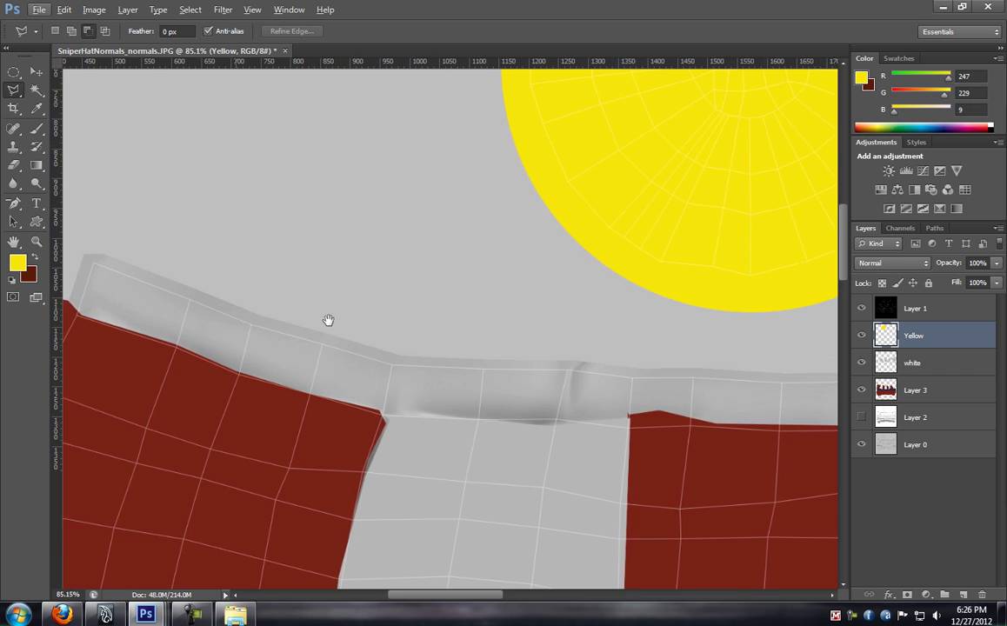
{"action": "left_click_drag", "start_coordinate": [239, 332], "coordinate": [407, 294]}
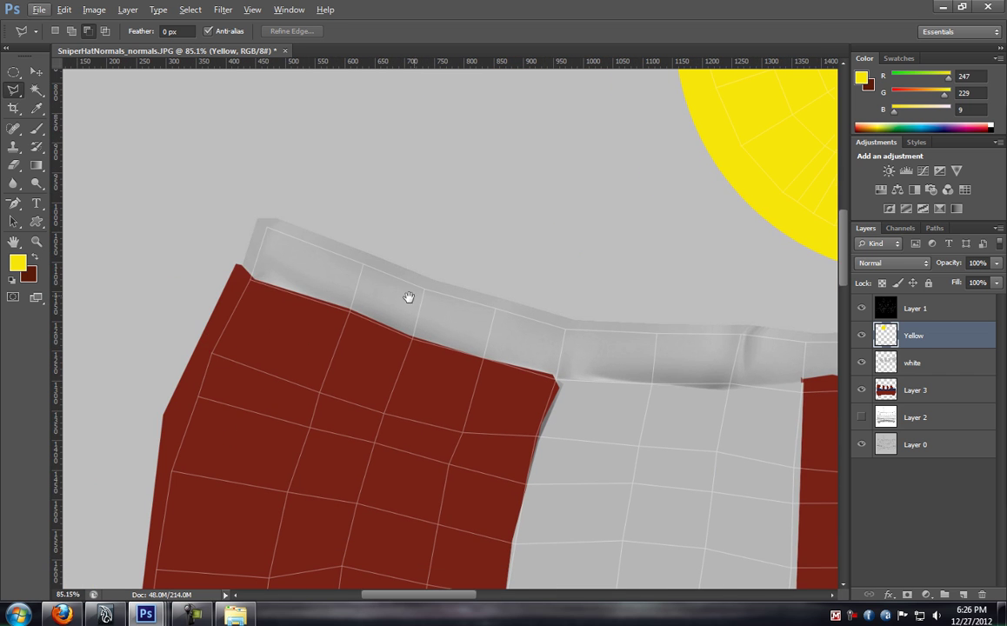
{"action": "left_click", "coordinate": [349, 309]}
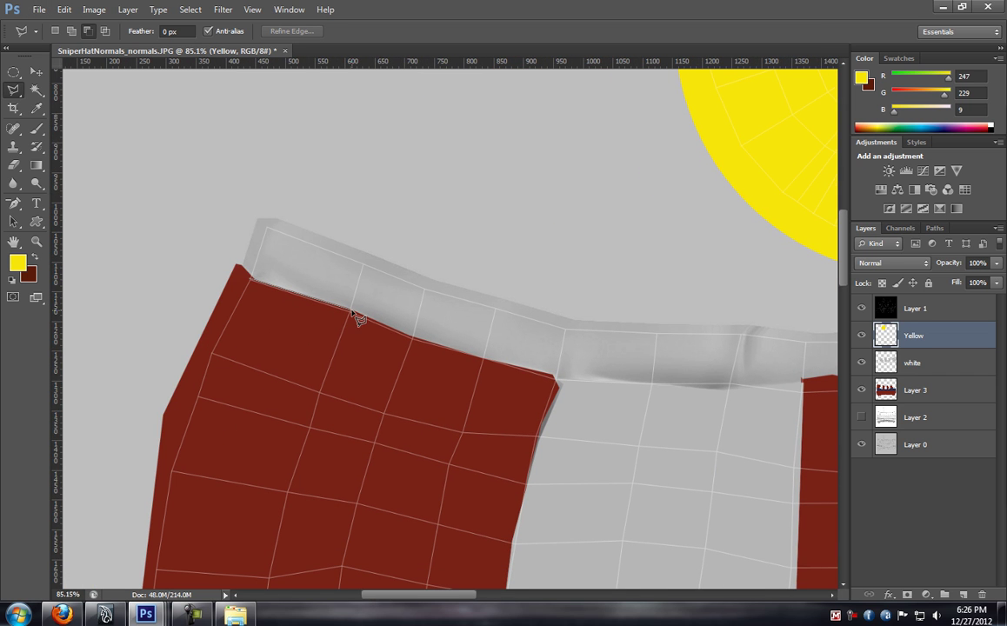
{"action": "left_click", "coordinate": [554, 379]}
{"action": "left_click_drag", "start_coordinate": [597, 374], "coordinate": [236, 339]}
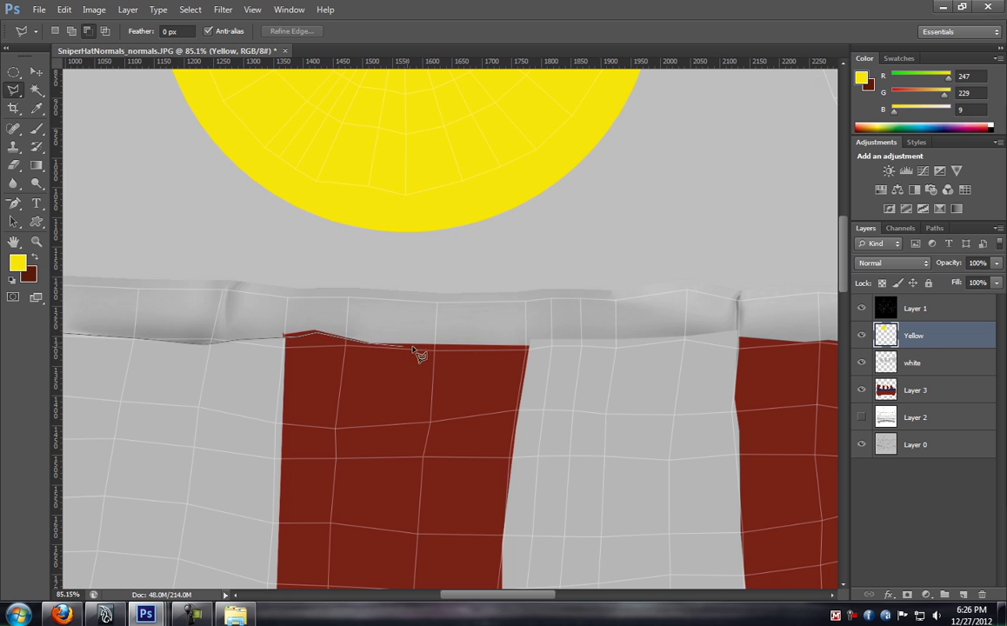
{"action": "left_click", "coordinate": [532, 347]}
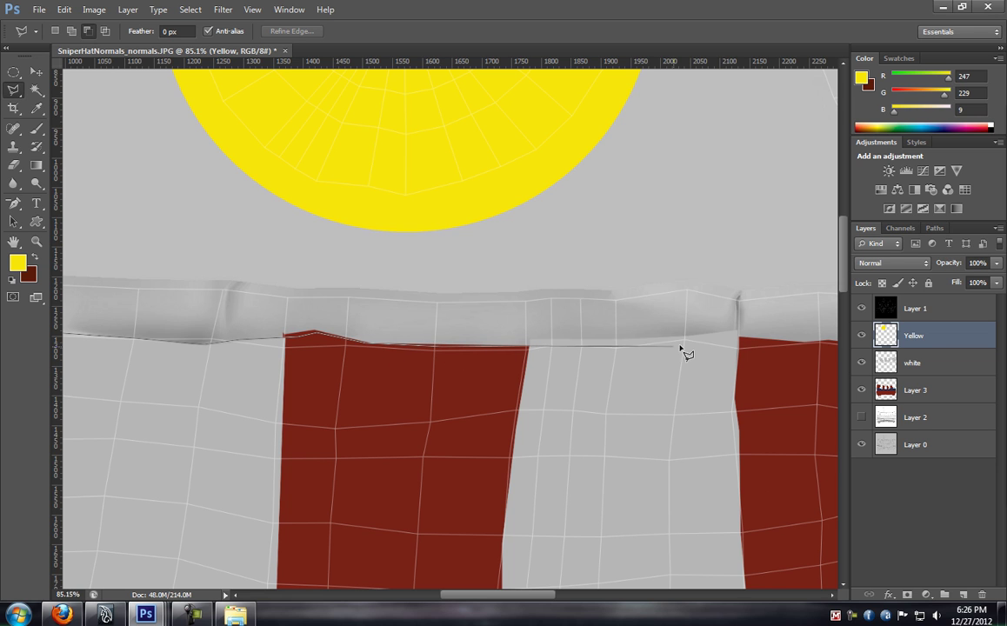
{"action": "left_click", "coordinate": [741, 336]}
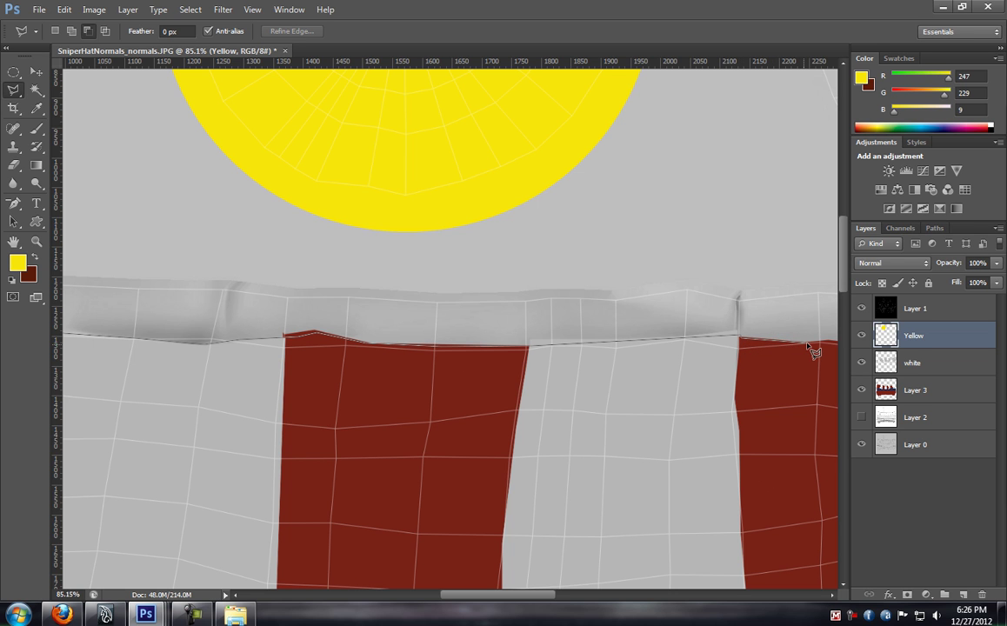
{"action": "left_click_drag", "start_coordinate": [785, 341], "coordinate": [343, 330]}
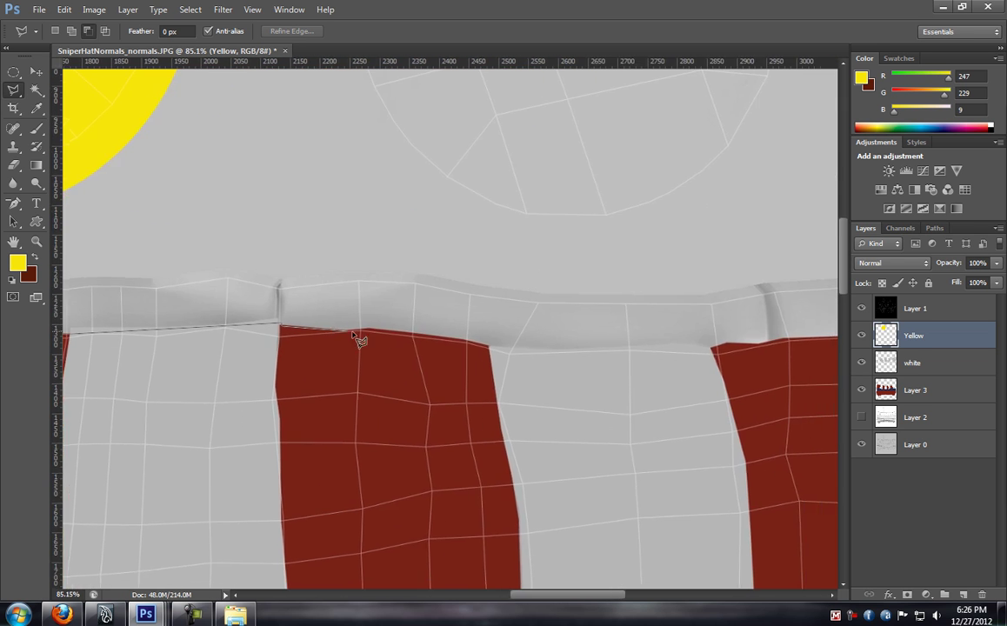
{"action": "left_click", "coordinate": [369, 329]}
{"action": "left_click_drag", "start_coordinate": [712, 352], "coordinate": [283, 344]}
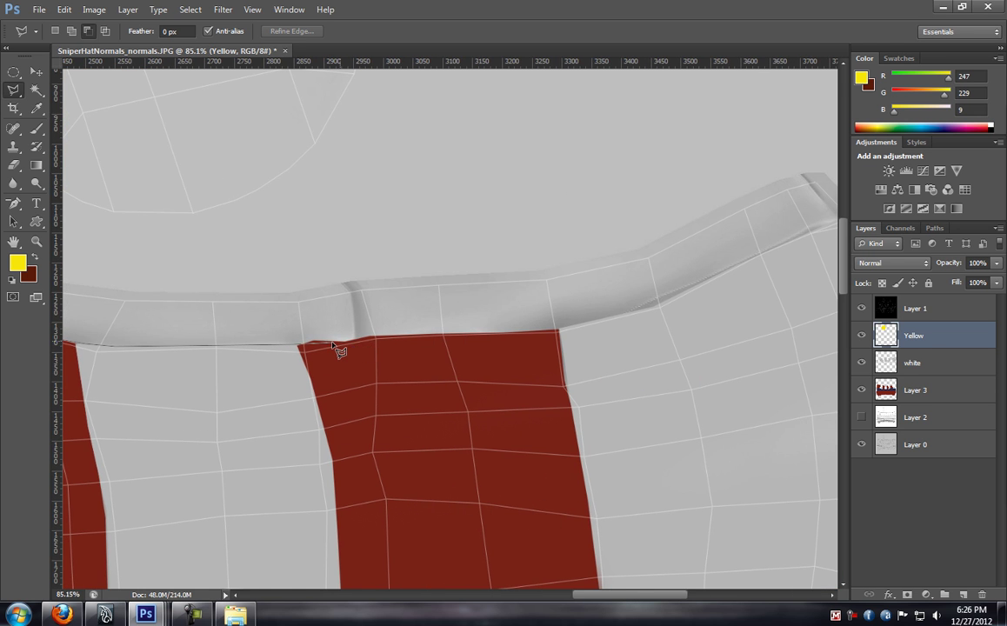
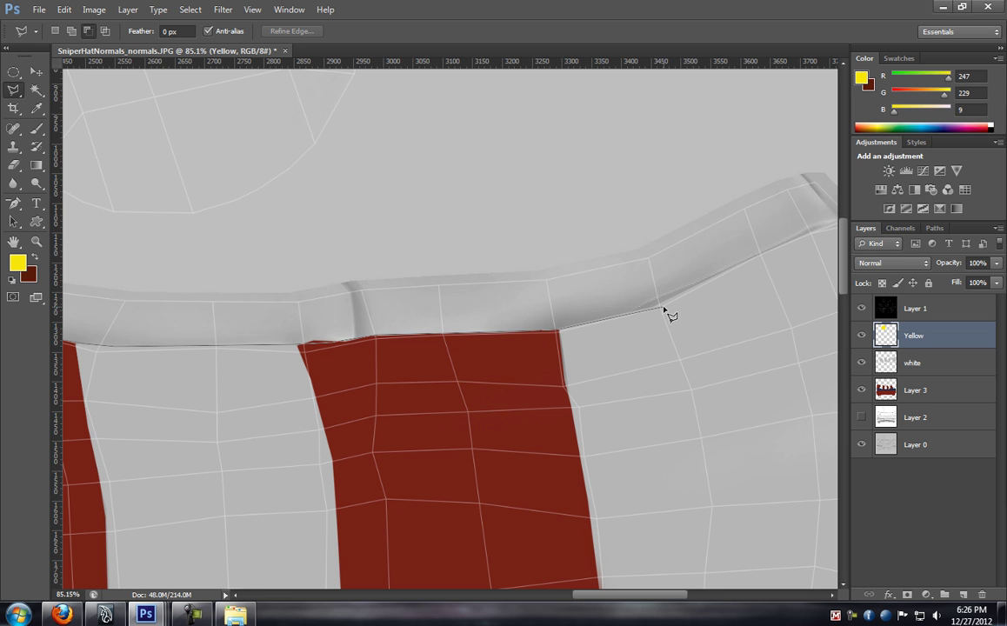
{"action": "left_click_drag", "start_coordinate": [600, 331], "coordinate": [468, 359]}
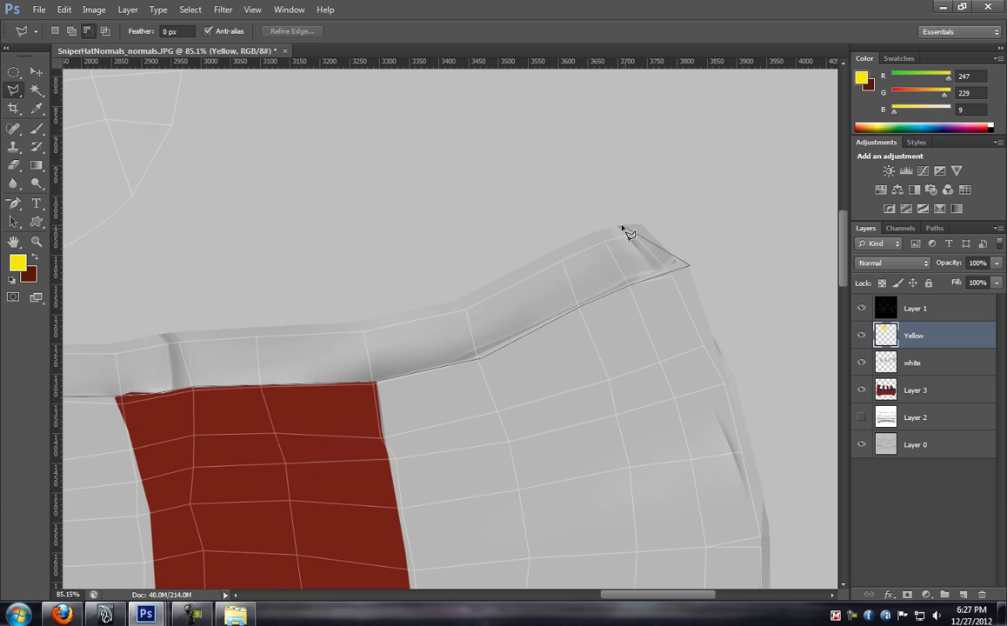
Trace back along the trim strip's upper edge and close the Polygonal Lasso selection at its starting corner
{"action": "left_click", "coordinate": [458, 297]}
{"action": "left_click", "coordinate": [318, 322]}
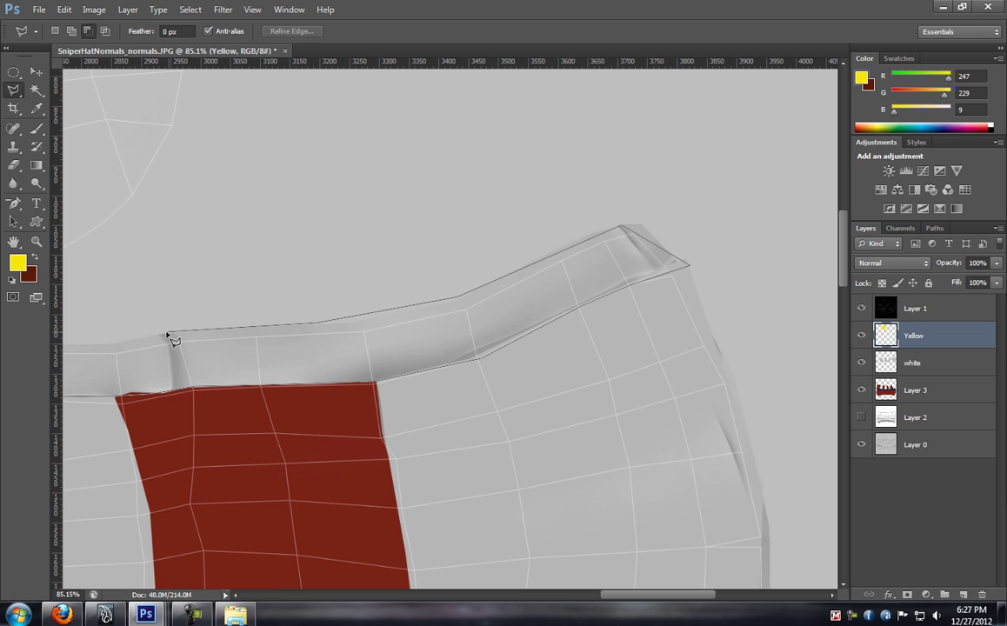
{"action": "left_click_drag", "start_coordinate": [166, 333], "coordinate": [745, 331]}
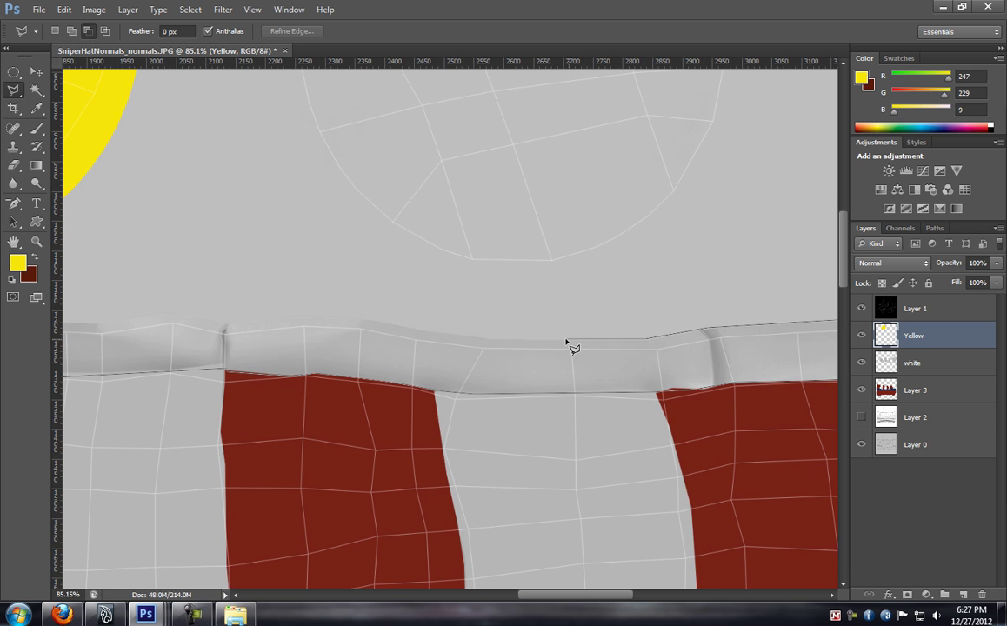
{"action": "left_click", "coordinate": [482, 337]}
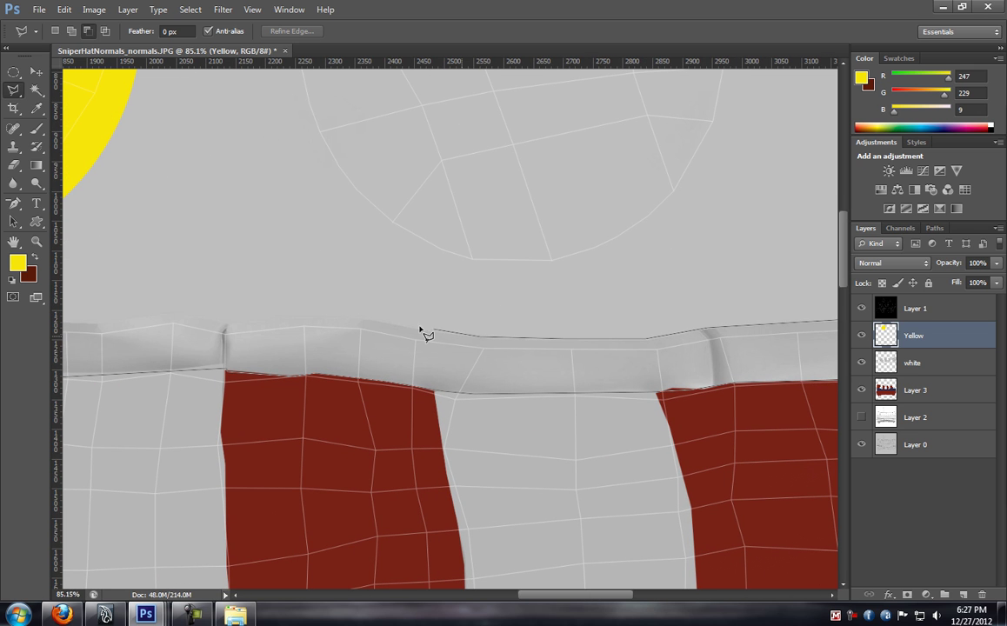
{"action": "left_click", "coordinate": [335, 321]}
{"action": "left_click_drag", "start_coordinate": [185, 314], "coordinate": [588, 351]}
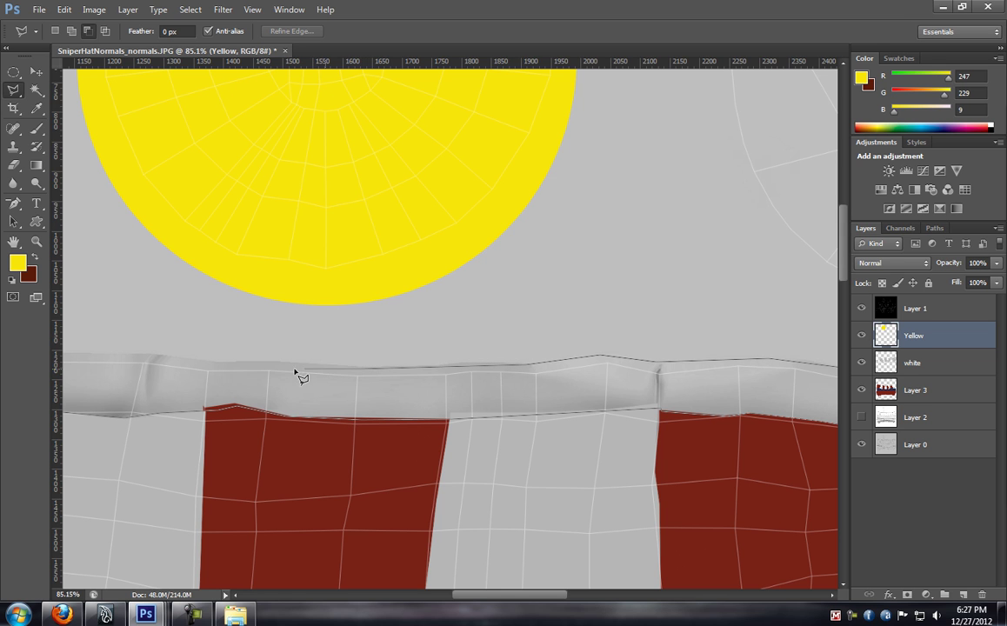
{"action": "left_click_drag", "start_coordinate": [278, 365], "coordinate": [711, 371]}
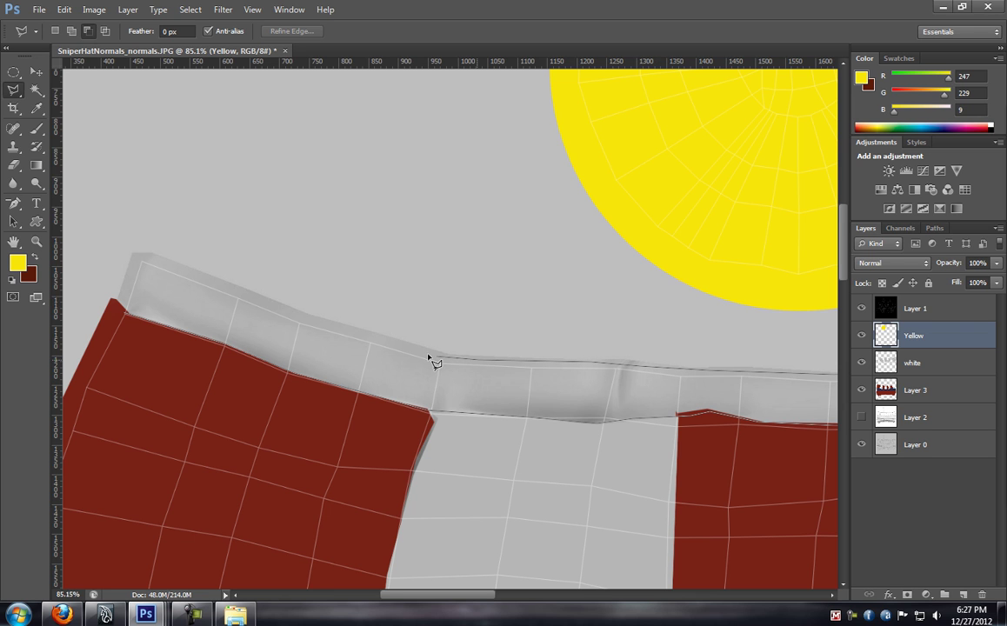
{"action": "left_click", "coordinate": [243, 298]}
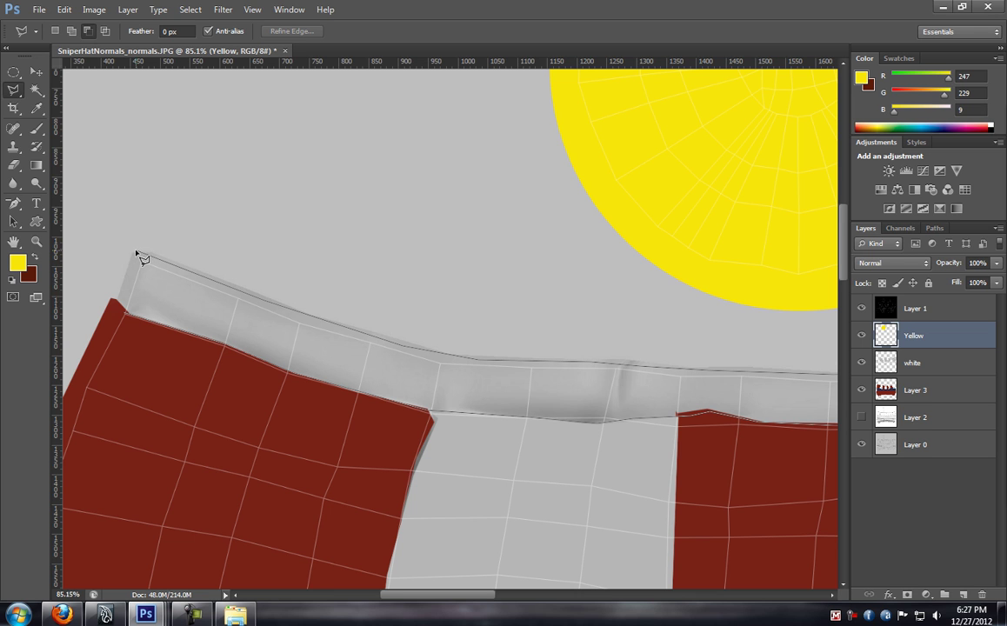
{"action": "left_click", "coordinate": [128, 315]}
Brush the whole selected trim strip yellow on the Yellow layer
{"action": "scroll", "coordinate": [495, 317], "scroll_direction": "down", "scroll_amount": 2}
{"action": "key", "text": "b"}
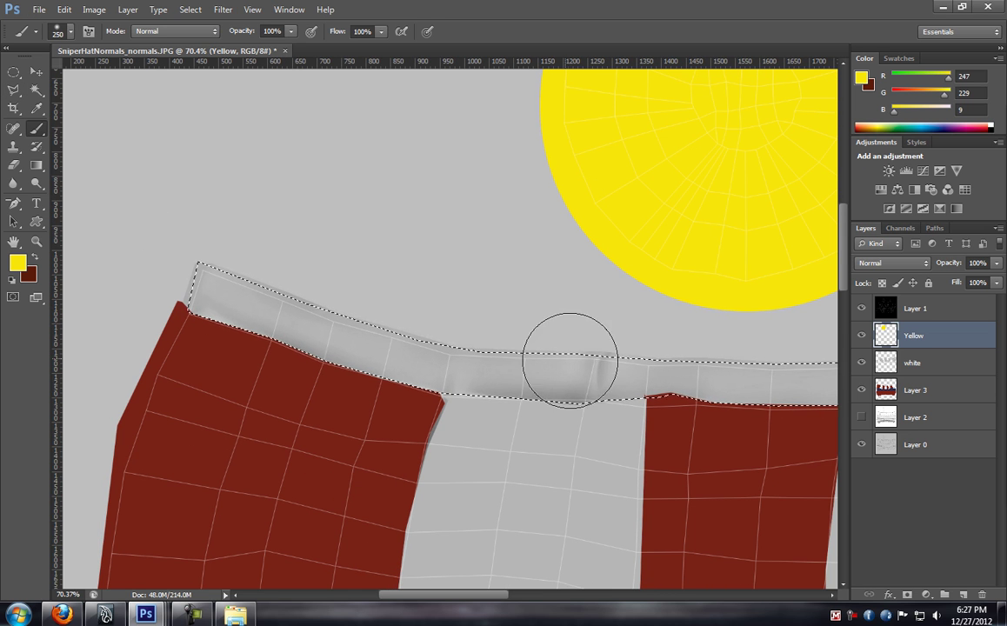
{"action": "left_click_drag", "start_coordinate": [497, 360], "coordinate": [470, 339]}
{"action": "mouse_move", "coordinate": [222, 261]}
{"action": "left_mouse_down"}
{"action": "mouse_move", "coordinate": [100, 307]}
{"action": "mouse_move", "coordinate": [655, 370]}
{"action": "mouse_move", "coordinate": [856, 369]}
{"action": "mouse_move", "coordinate": [345, 353]}
{"action": "mouse_move", "coordinate": [485, 327]}
{"action": "mouse_move", "coordinate": [627, 331]}
{"action": "mouse_move", "coordinate": [604, 367]}
{"action": "mouse_move", "coordinate": [753, 348]}
{"action": "left_mouse_up"}
{"action": "scroll", "coordinate": [669, 369], "scroll_direction": "down", "scroll_amount": 7}
{"action": "left_click_drag", "start_coordinate": [745, 310], "coordinate": [405, 355]}
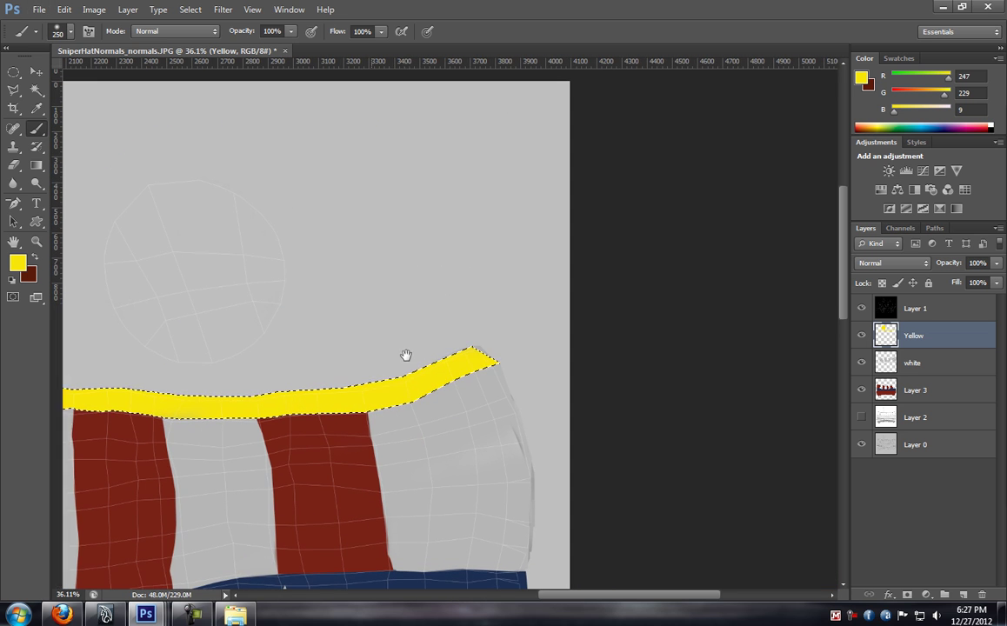
{"action": "mouse_move", "coordinate": [214, 391]}
{"action": "left_mouse_down"}
{"action": "mouse_move", "coordinate": [349, 394]}
{"action": "mouse_move", "coordinate": [644, 336]}
{"action": "left_mouse_up"}
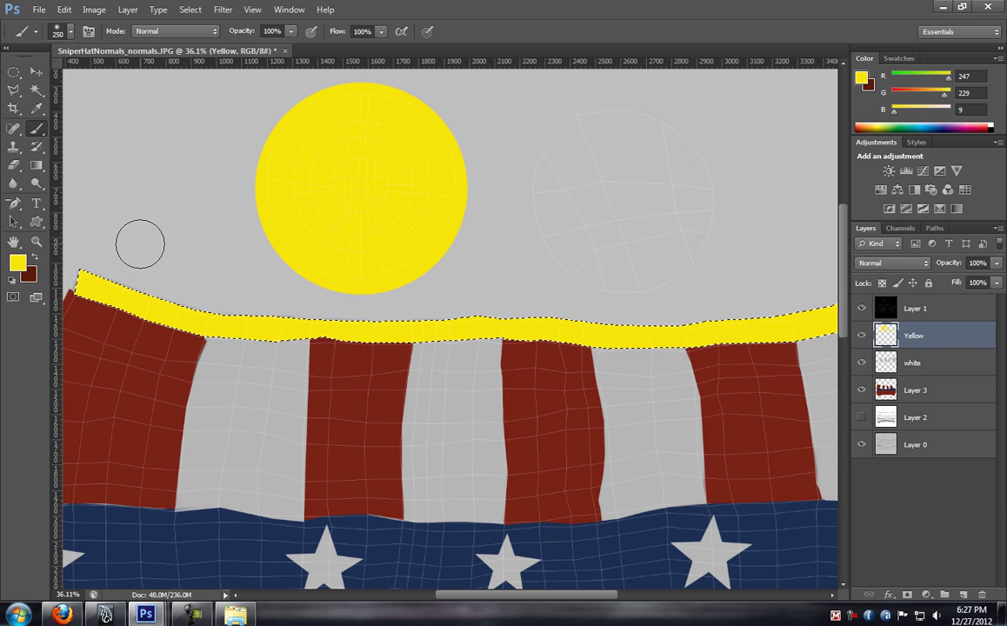
{"action": "left_click_drag", "start_coordinate": [387, 447], "coordinate": [396, 385]}
Sample the light grey of a crown panel (R 182, G 182, B 182), activate the white layer and try brushing the unpainted circle
{"action": "left_click", "coordinate": [247, 341], "text": "alt"}
{"action": "left_click_drag", "start_coordinate": [583, 89], "coordinate": [539, 166]}
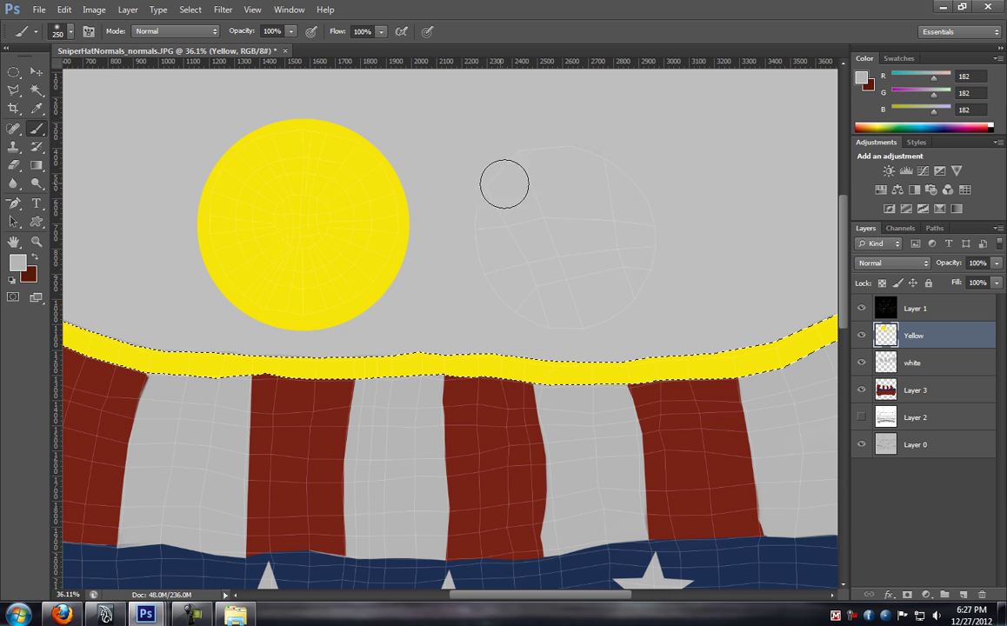
{"action": "key", "text": "alt+bracketleft"}
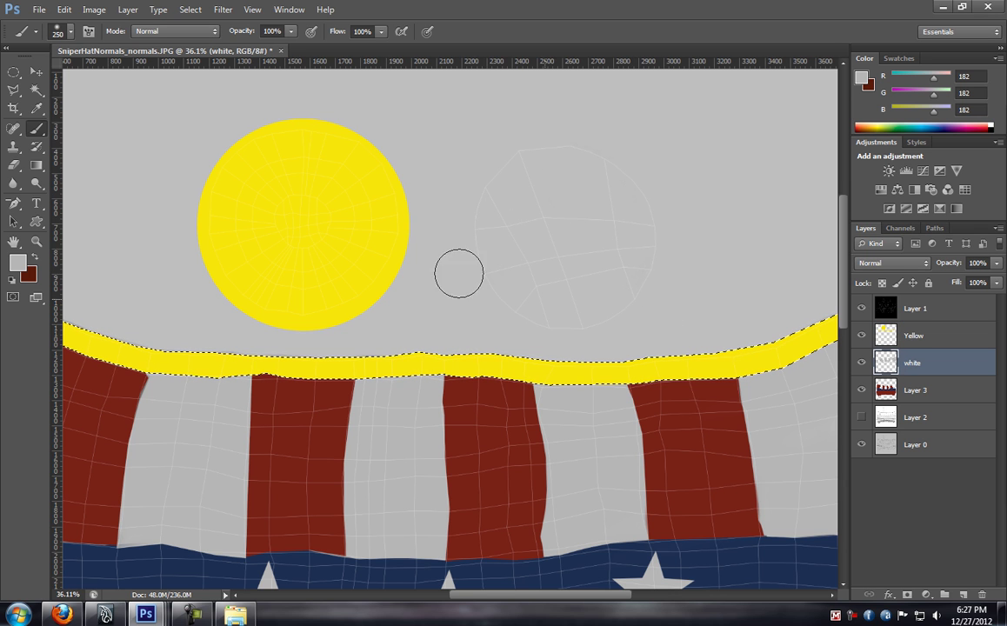
{"action": "mouse_move", "coordinate": [571, 311]}
{"action": "left_mouse_down"}
{"action": "mouse_move", "coordinate": [611, 304]}
{"action": "mouse_move", "coordinate": [644, 191]}
{"action": "mouse_move", "coordinate": [553, 263]}
{"action": "mouse_move", "coordinate": [590, 178]}
{"action": "mouse_move", "coordinate": [629, 220]}
{"action": "mouse_move", "coordinate": [618, 260]}
{"action": "left_mouse_up"}
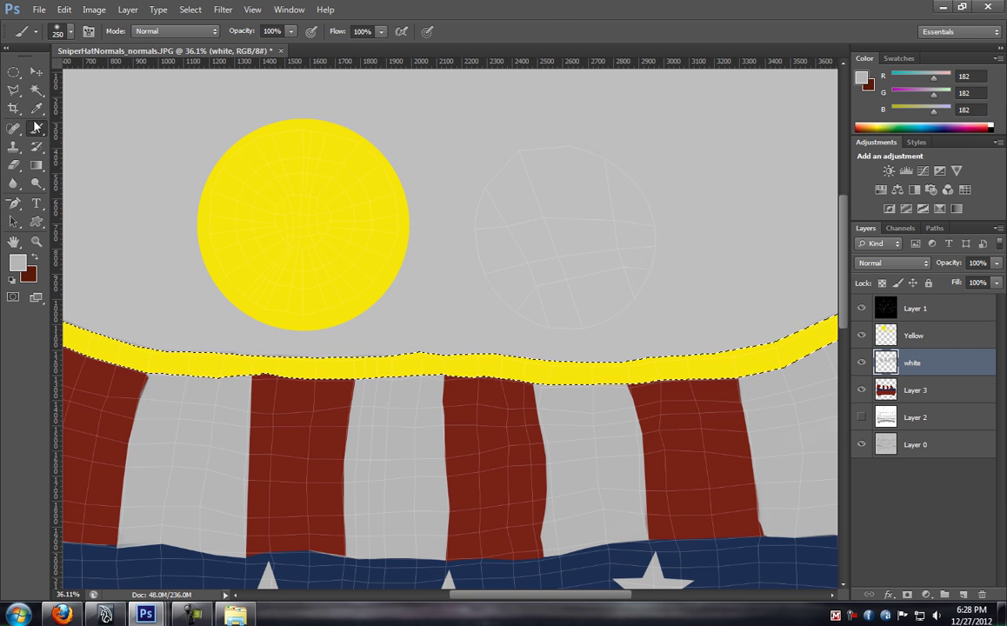
Clear the trim selection with the Elliptical Marquee and hide the wireframe on Layer 1
{"action": "left_click", "coordinate": [13, 72]}
{"action": "left_click", "coordinate": [501, 175]}
{"action": "scroll", "coordinate": [534, 322], "scroll_direction": "down", "scroll_amount": 3}
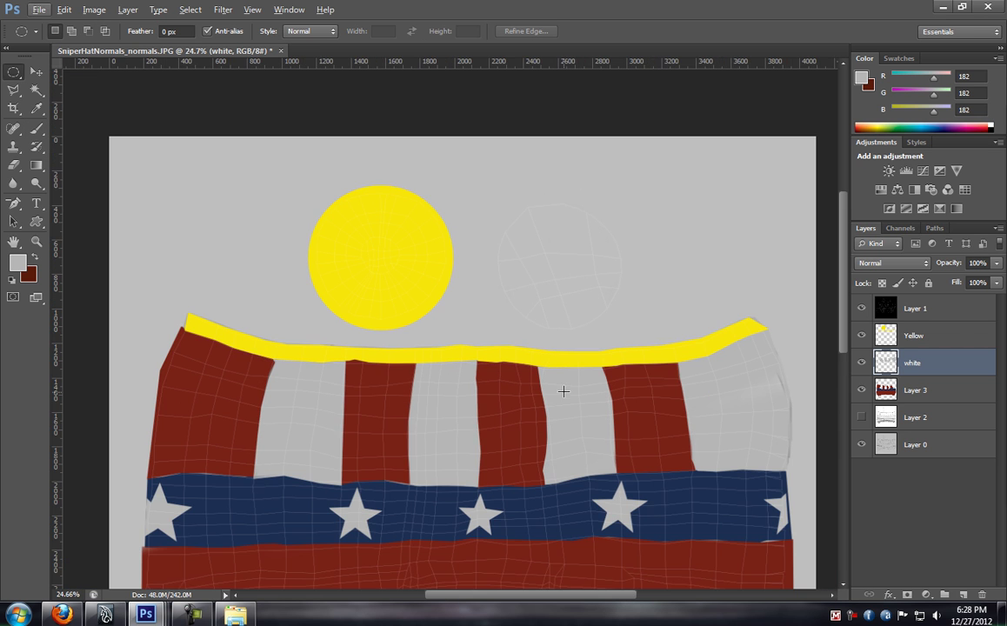
{"action": "scroll", "coordinate": [557, 287], "scroll_direction": "down", "scroll_amount": 3}
{"action": "left_click", "coordinate": [861, 309]}
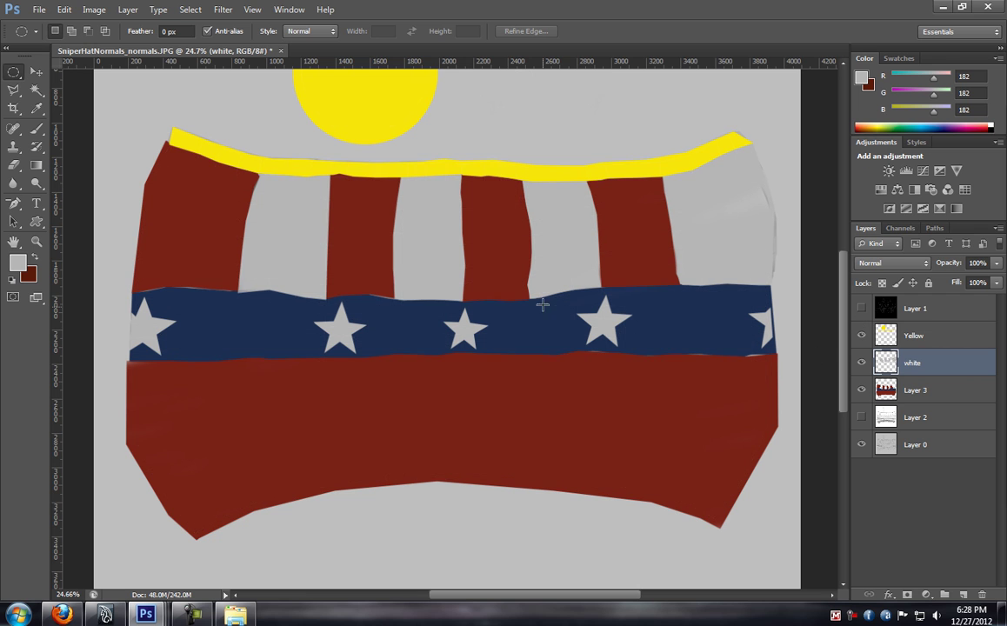
Rename Layer 3, which holds the red and blue areas, as RedBlue
{"action": "left_click", "coordinate": [885, 391]}
{"action": "double_click", "coordinate": [917, 391]}
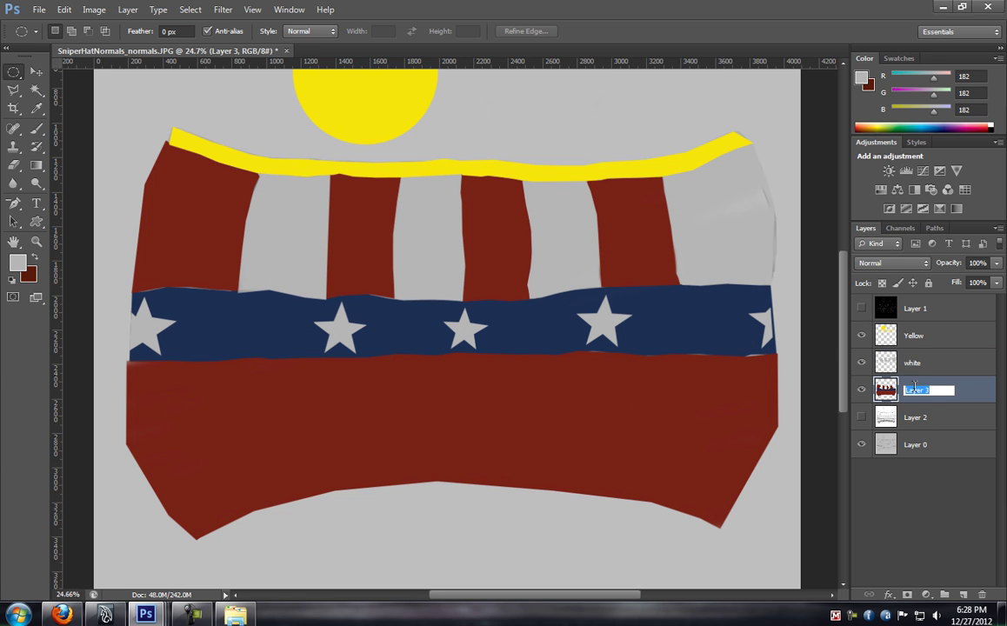
{"action": "type", "text": "RedBlue"}
{"action": "key", "text": "Return"}
Try the darkening, lightening and contrast blend modes on the RedBlue layer, from Dissolve through Linear Light
{"action": "left_click", "coordinate": [905, 262]}
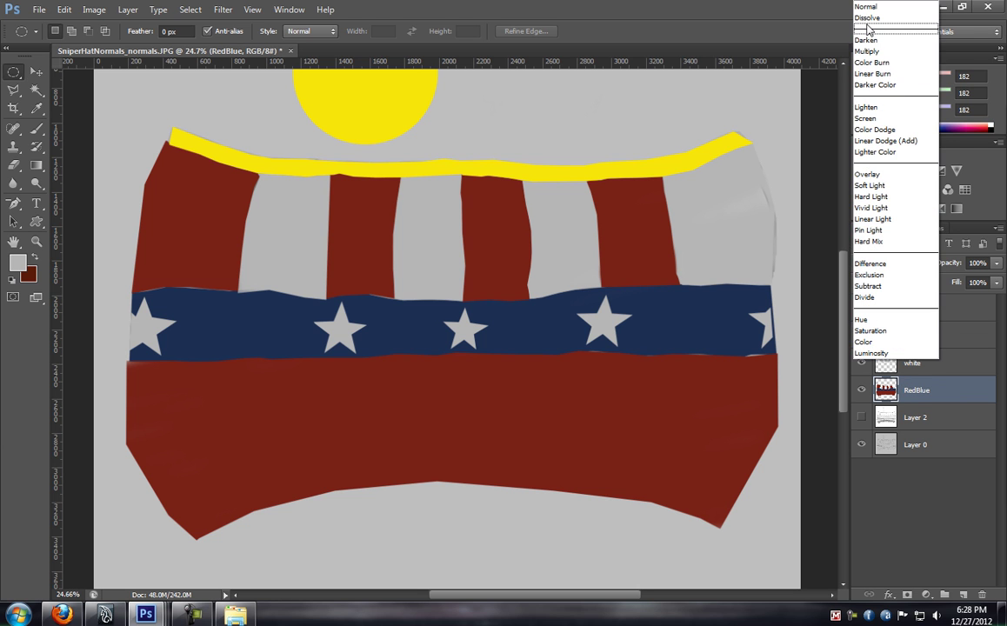
{"action": "left_click", "coordinate": [868, 26]}
{"action": "key", "text": "shift+plus"}
{"action": "key", "text": "shift+plus"}
{"action": "key", "text": "shift+plus"}
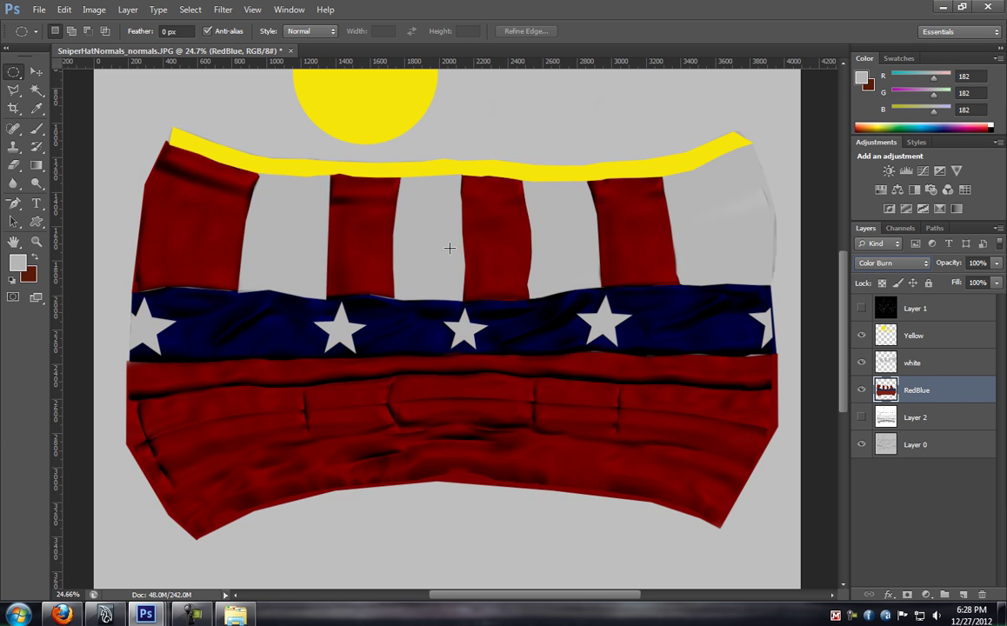
{"action": "key", "text": "shift+plus"}
{"action": "key", "text": "shift+minus"}
{"action": "key", "text": "shift+plus"}
{"action": "key", "text": "shift+plus"}
{"action": "key", "text": "shift+plus"}
{"action": "key", "text": "shift+plus"}
{"action": "key", "text": "shift+plus"}
{"action": "key", "text": "shift+plus"}
{"action": "key", "text": "shift+plus"}
{"action": "key", "text": "shift+plus"}
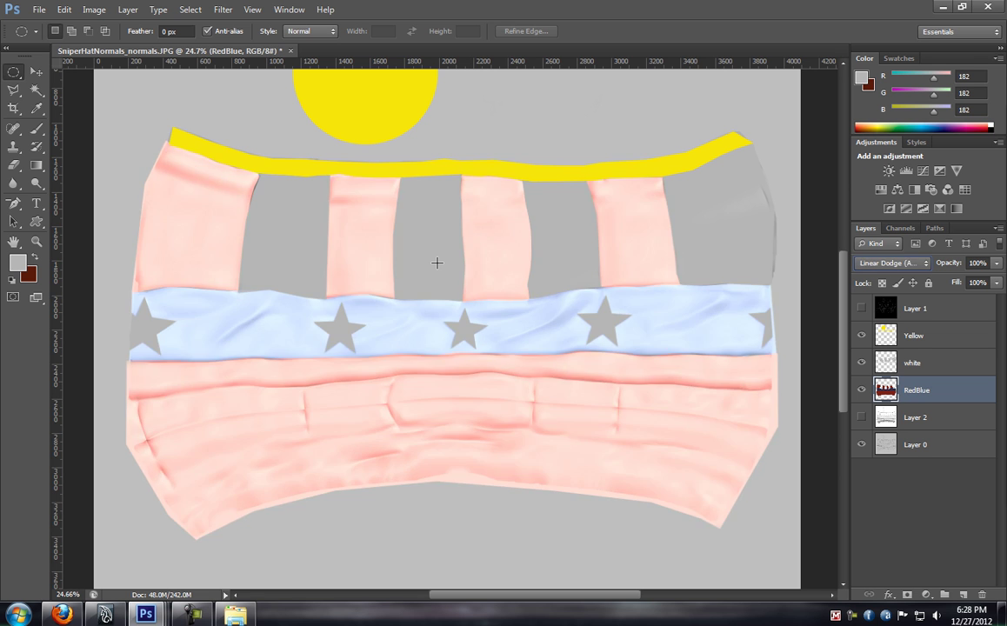
{"action": "key", "text": "shift+plus"}
{"action": "key", "text": "shift+minus"}
{"action": "key", "text": "shift+minus"}
{"action": "key", "text": "shift+plus"}
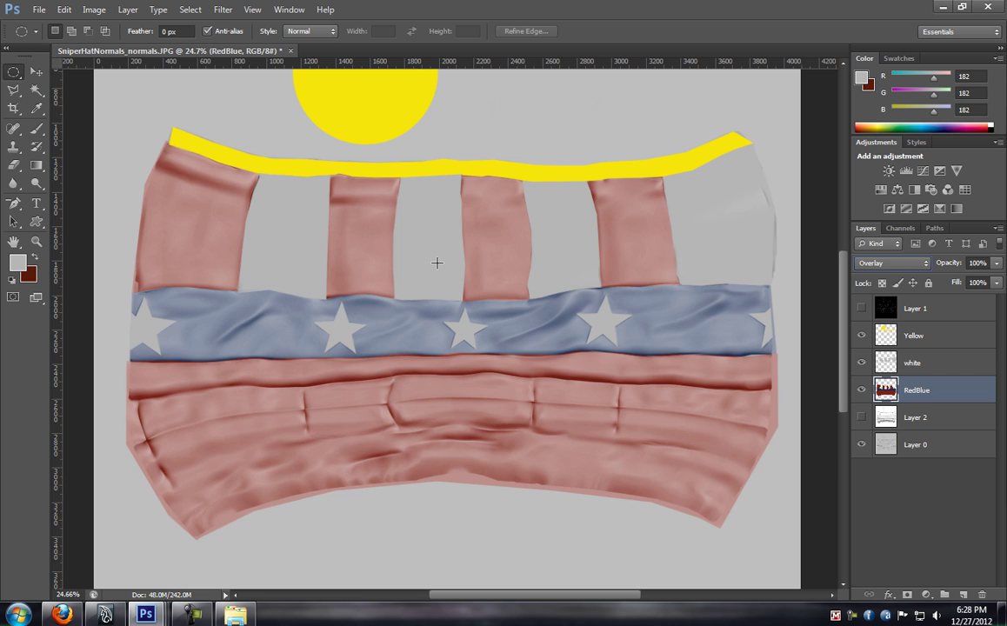
{"action": "key", "text": "shift+plus"}
{"action": "key", "text": "shift+plus"}
{"action": "key", "text": "shift+plus"}
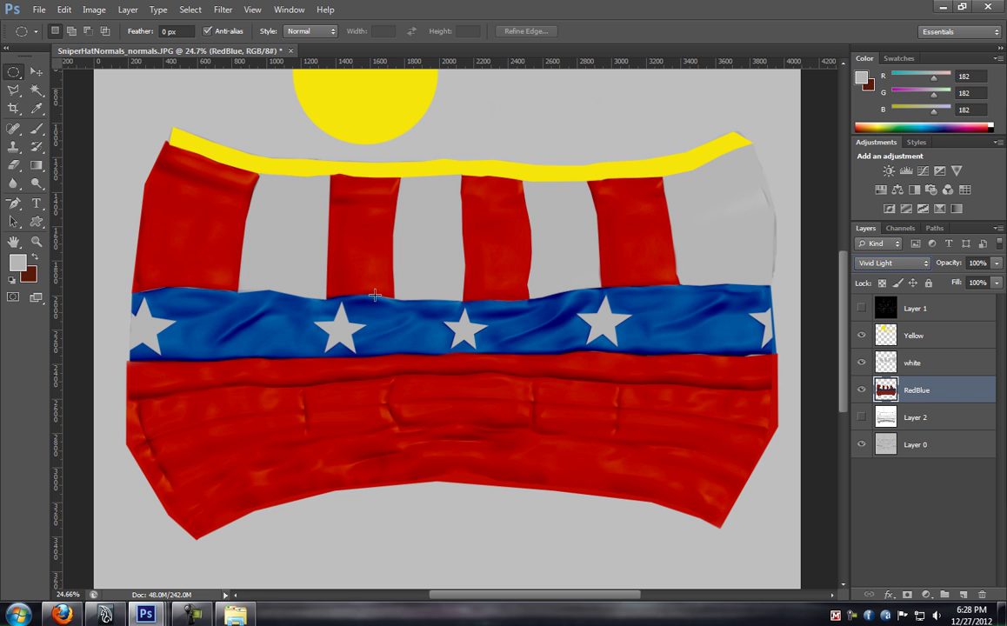
{"action": "key", "text": "shift+minus"}
{"action": "key", "text": "shift+plus"}
{"action": "key", "text": "shift+plus"}
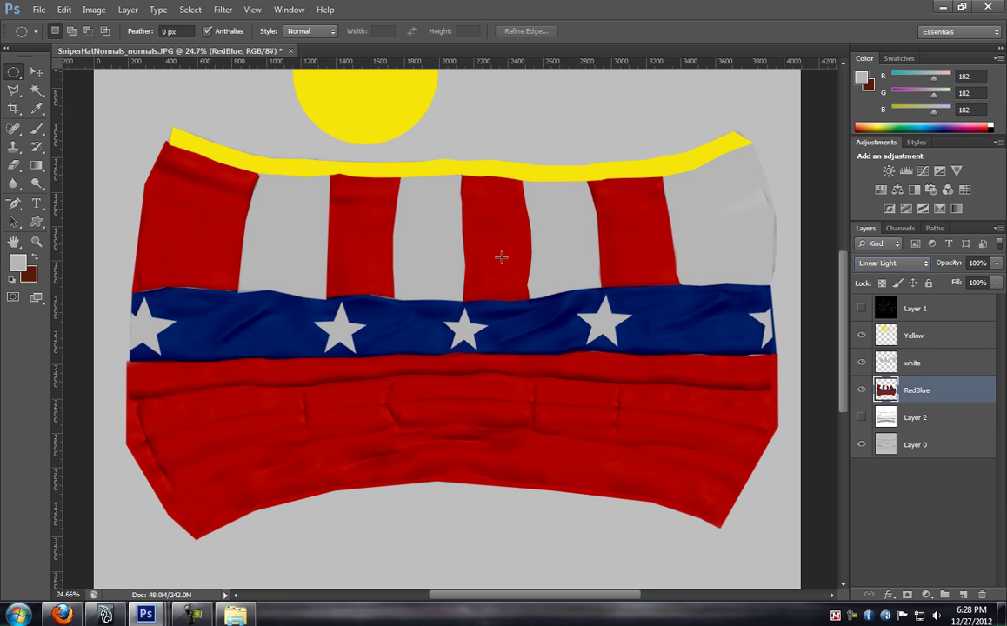
Preview the remaining blend modes on the RedBlue layer past Divide, and go back through the list to Linear Burn
{"action": "key", "text": "Down"}
{"action": "key", "text": "Down"}
{"action": "key", "text": "Down"}
{"action": "key", "text": "Down"}
{"action": "key", "text": "Down"}
{"action": "key", "text": "Down"}
{"action": "key", "text": "Down"}
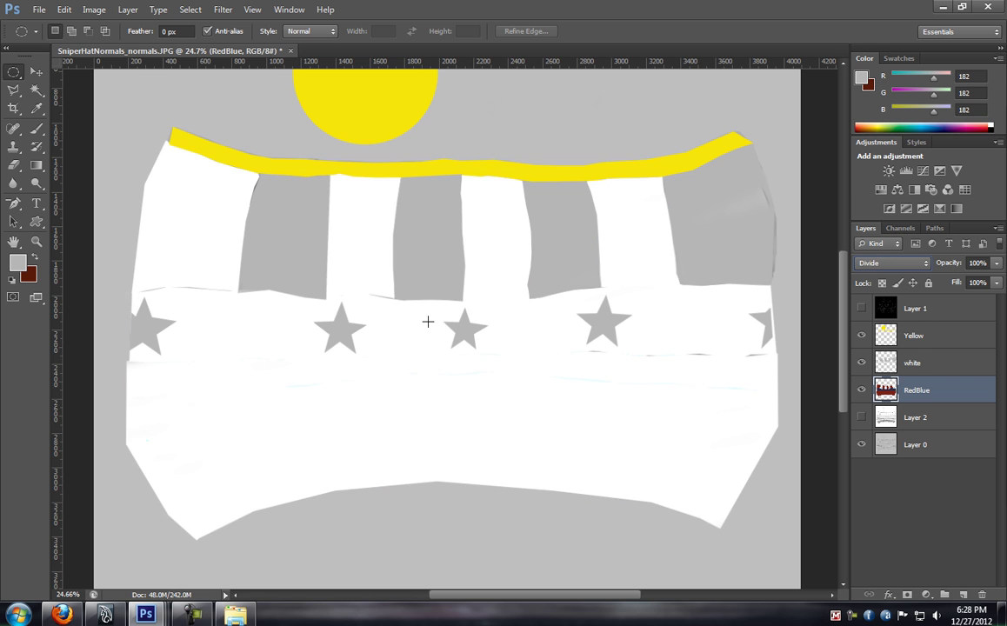
{"action": "key", "text": "Down"}
{"action": "key", "text": "Up"}
{"action": "key", "text": "Up"}
{"action": "key", "text": "Up"}
{"action": "key", "text": "Up"}
{"action": "key", "text": "Up"}
{"action": "key", "text": "Up"}
{"action": "key", "text": "Up"}
{"action": "key", "text": "Up"}
{"action": "key", "text": "Up"}
{"action": "key", "text": "Up"}
{"action": "key", "text": "Up"}
{"action": "key", "text": "Up"}
{"action": "key", "text": "Up"}
{"action": "key", "text": "Up"}
{"action": "key", "text": "Up"}
{"action": "key", "text": "Up"}
{"action": "key", "text": "Up"}
{"action": "key", "text": "Up"}
{"action": "key", "text": "Up"}
{"action": "key", "text": "Up"}
{"action": "key", "text": "Up"}
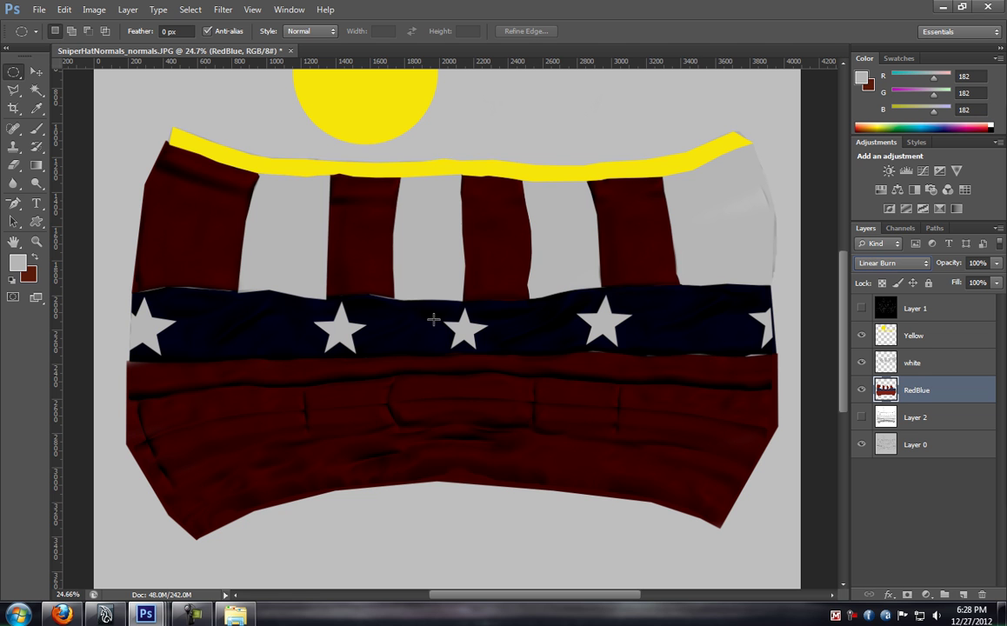
Compare Color Burn with Multiply on the RedBlue layer and set its blend mode to Multiply
{"action": "key", "text": "Up"}
{"action": "key", "text": "Up"}
{"action": "key", "text": "Down"}
{"action": "key", "text": "Up"}
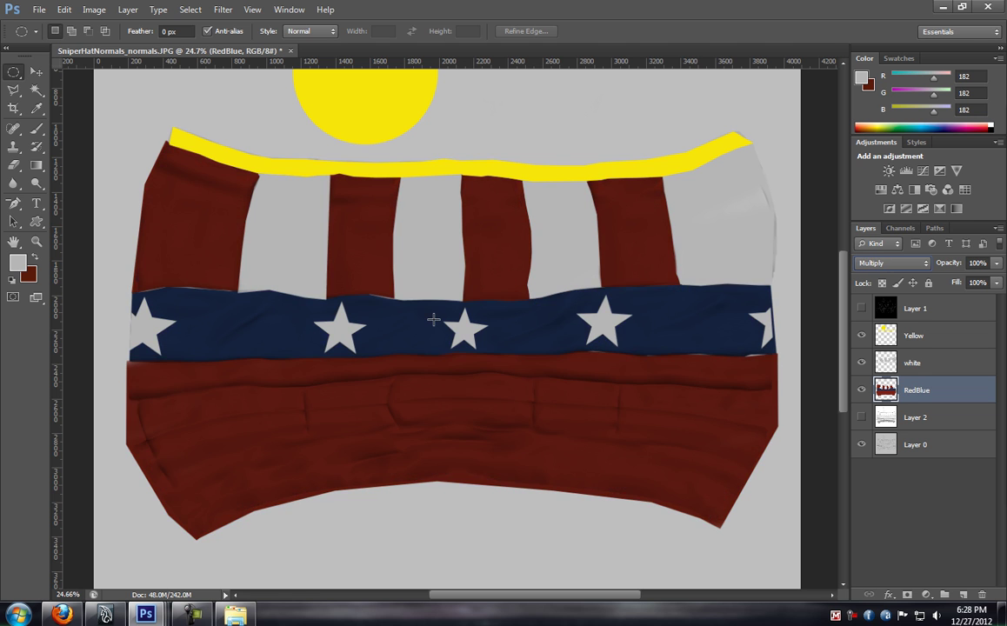
{"action": "key", "text": "Down"}
{"action": "key", "text": "Up"}
Try the darkening and lightening blend modes on the white layer, from Multiply through Linear Dodge (Add)
{"action": "left_click", "coordinate": [881, 363]}
{"action": "left_click", "coordinate": [887, 272]}
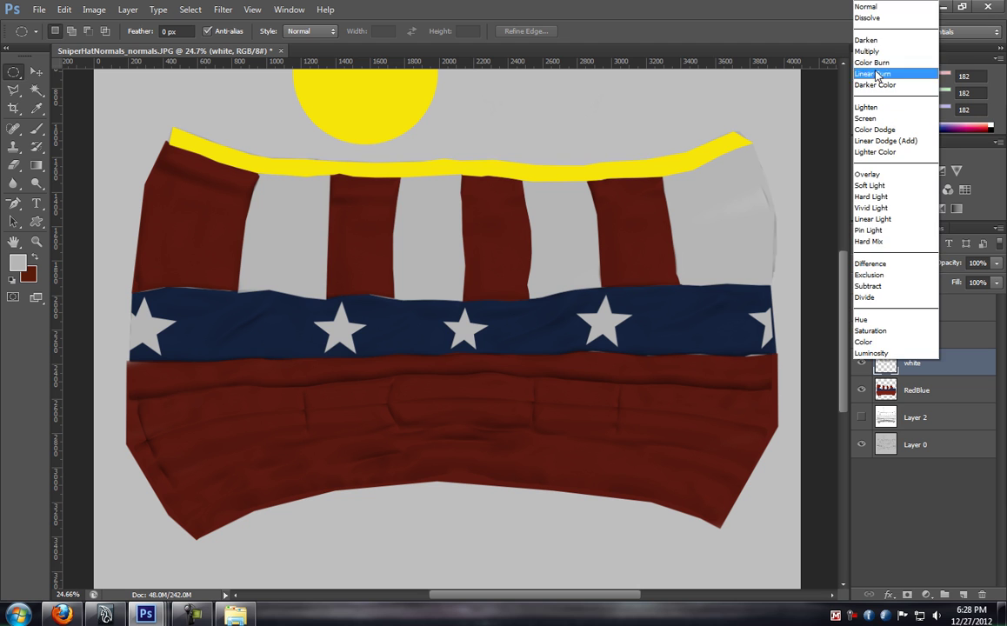
{"action": "left_click", "coordinate": [800, 40]}
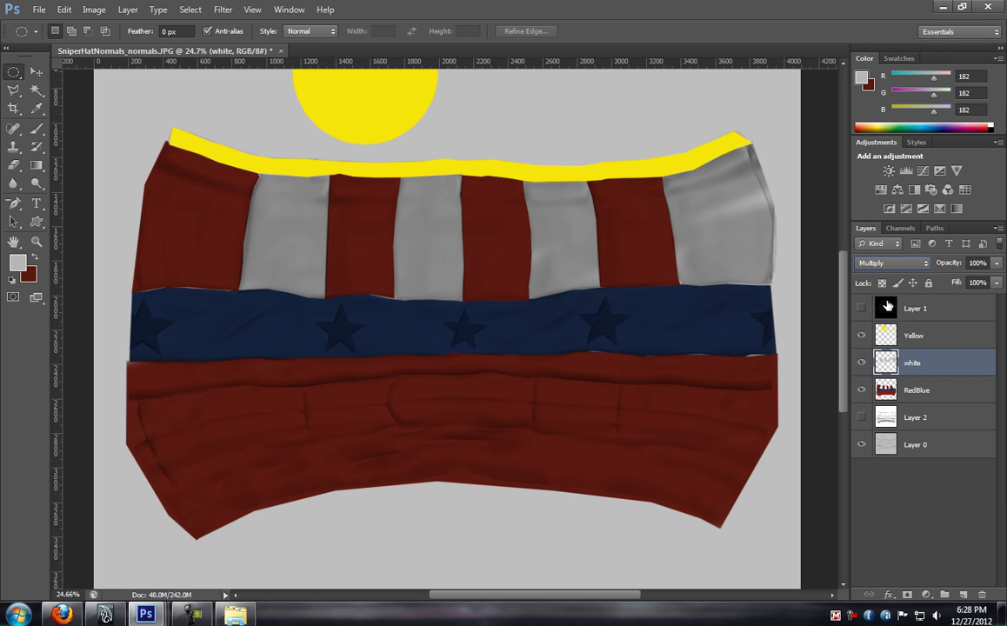
{"action": "left_click", "coordinate": [878, 264]}
{"action": "left_click", "coordinate": [804, 24]}
{"action": "key", "text": "Down"}
{"action": "key", "text": "Down"}
{"action": "key", "text": "Down"}
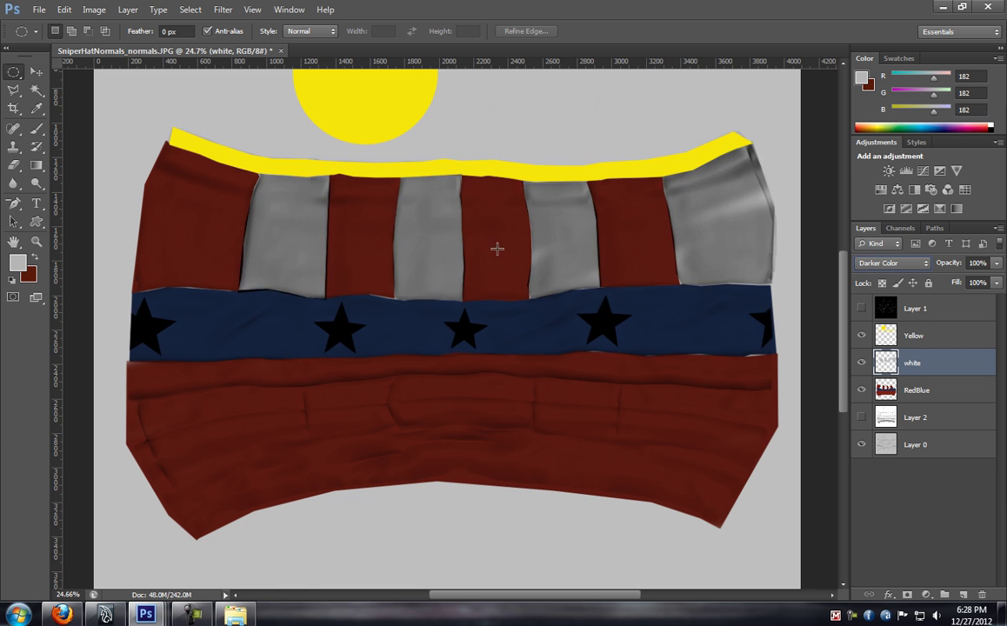
{"action": "key", "text": "Down"}
{"action": "key", "text": "Down"}
{"action": "key", "text": "Down"}
{"action": "key", "text": "Down"}
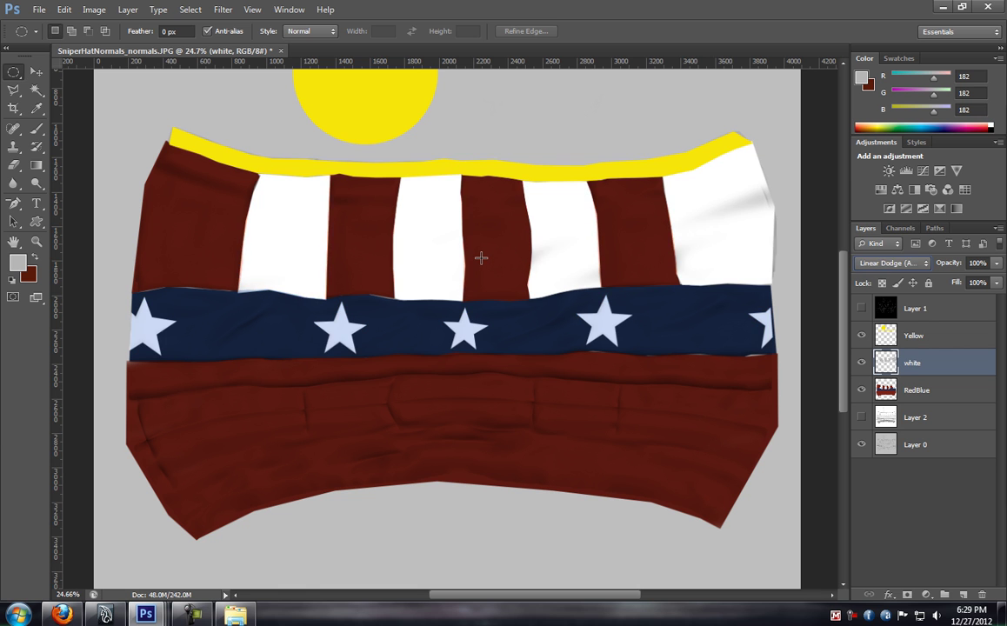
Compare the lightening and contrast blend modes on the white layer and set it to Hard Light
{"action": "key", "text": "Down"}
{"action": "key", "text": "Up"}
{"action": "key", "text": "Up"}
{"action": "key", "text": "Down"}
{"action": "key", "text": "Up"}
{"action": "key", "text": "Down"}
{"action": "key", "text": "Down"}
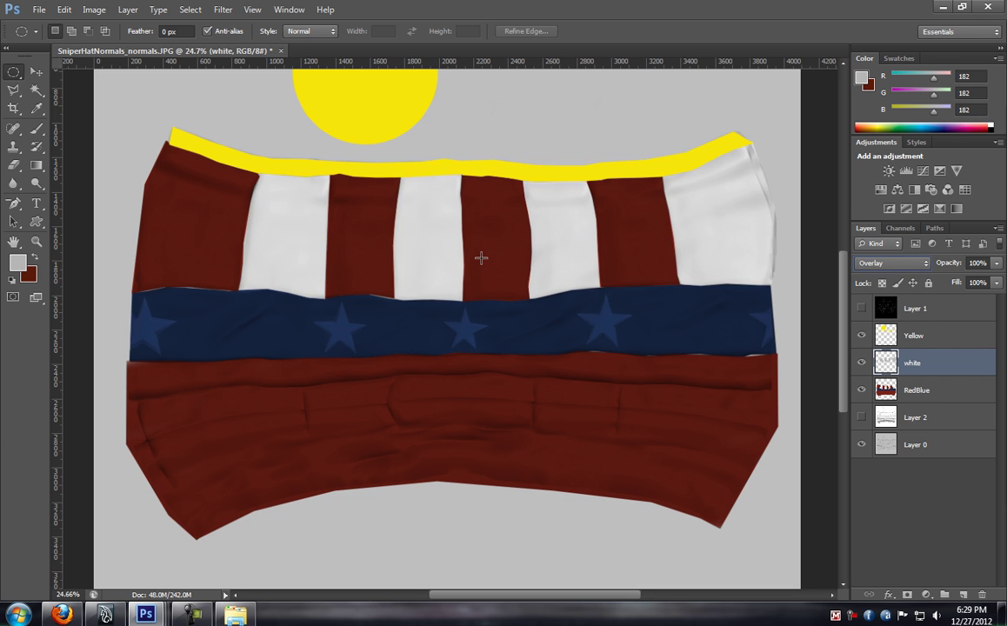
{"action": "key", "text": "Down"}
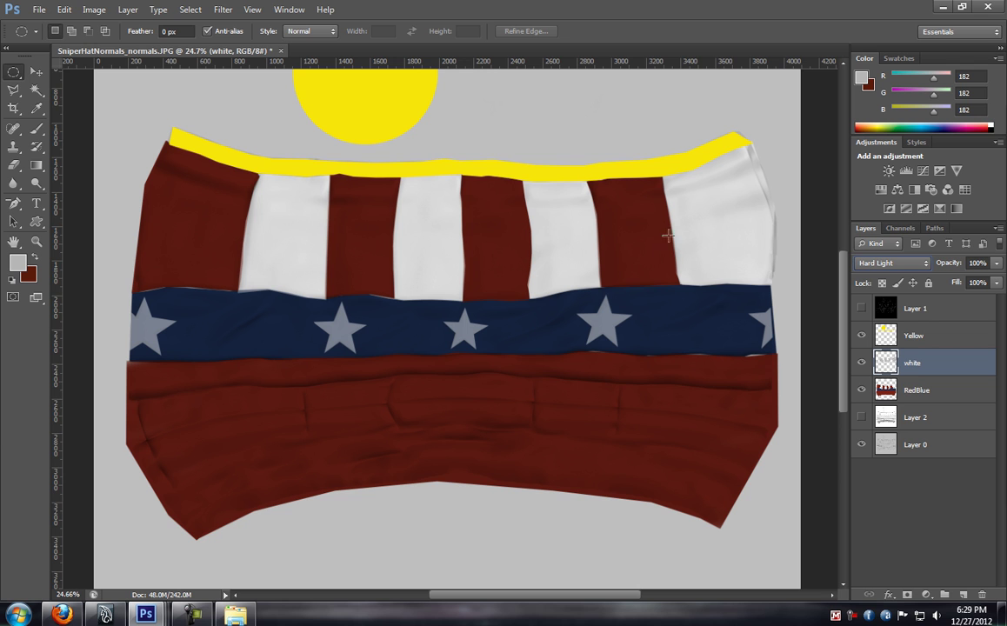
{"action": "left_click_drag", "start_coordinate": [602, 261], "coordinate": [576, 293]}
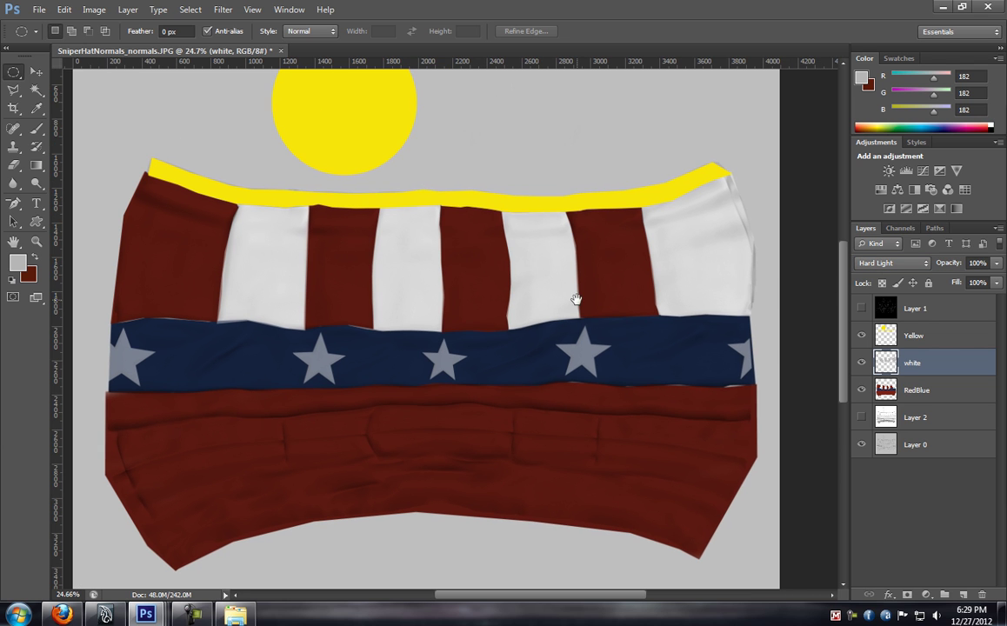
Try the Multiply and Darken blend modes on the Yellow layer
{"action": "left_click", "coordinate": [894, 334]}
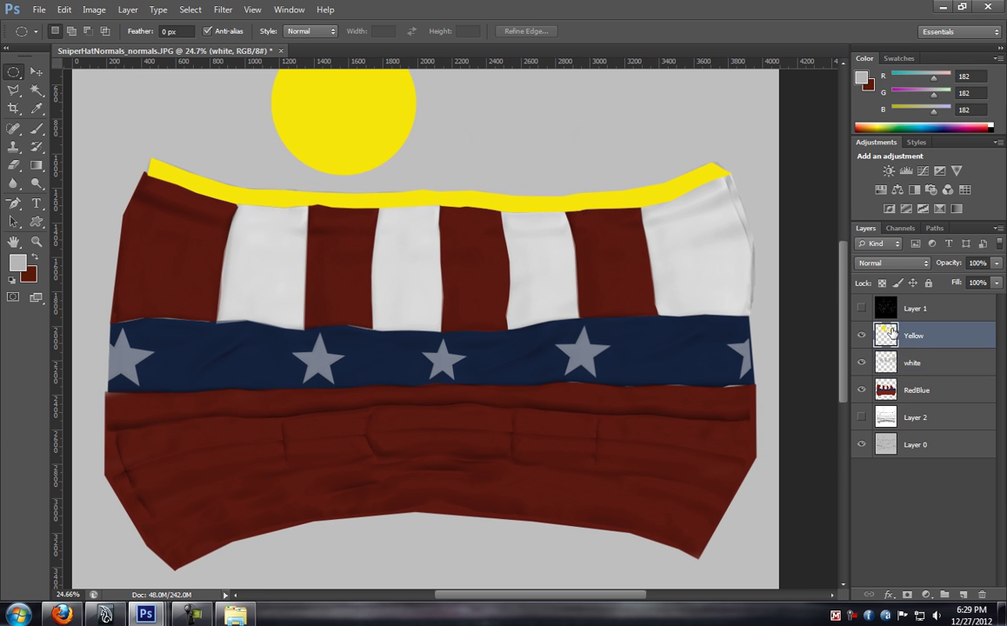
{"action": "left_click", "coordinate": [891, 263]}
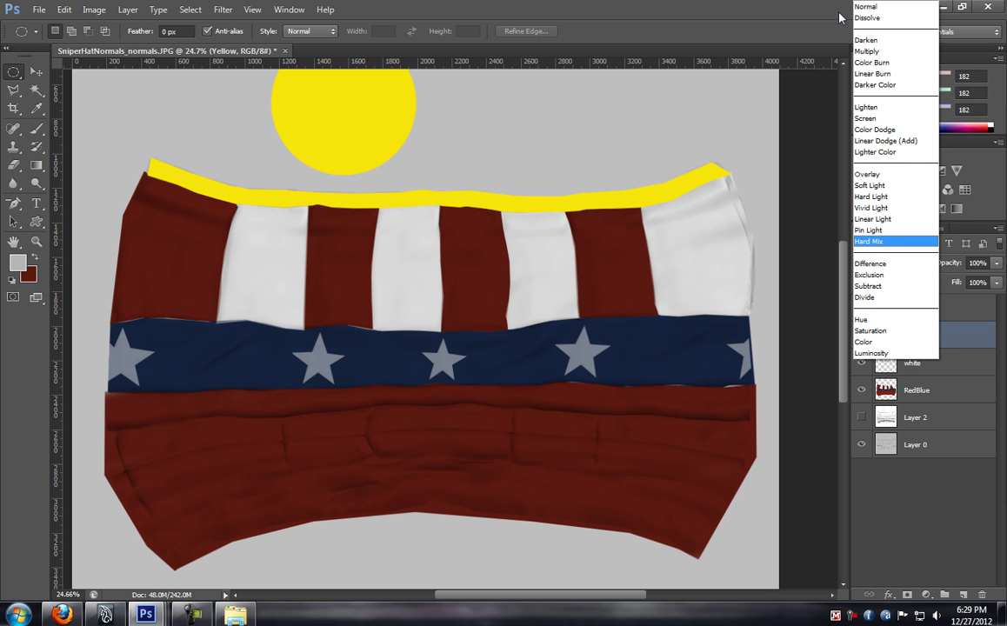
{"action": "left_click", "coordinate": [867, 51]}
{"action": "key", "text": "Up"}
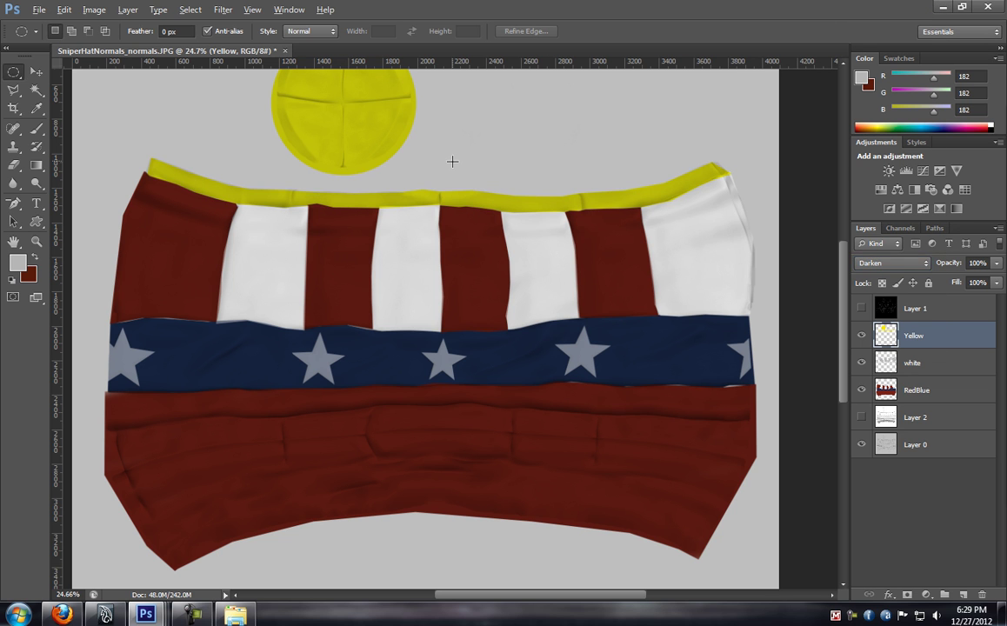
{"action": "scroll", "coordinate": [452, 160], "scroll_direction": "down", "scroll_amount": 3}
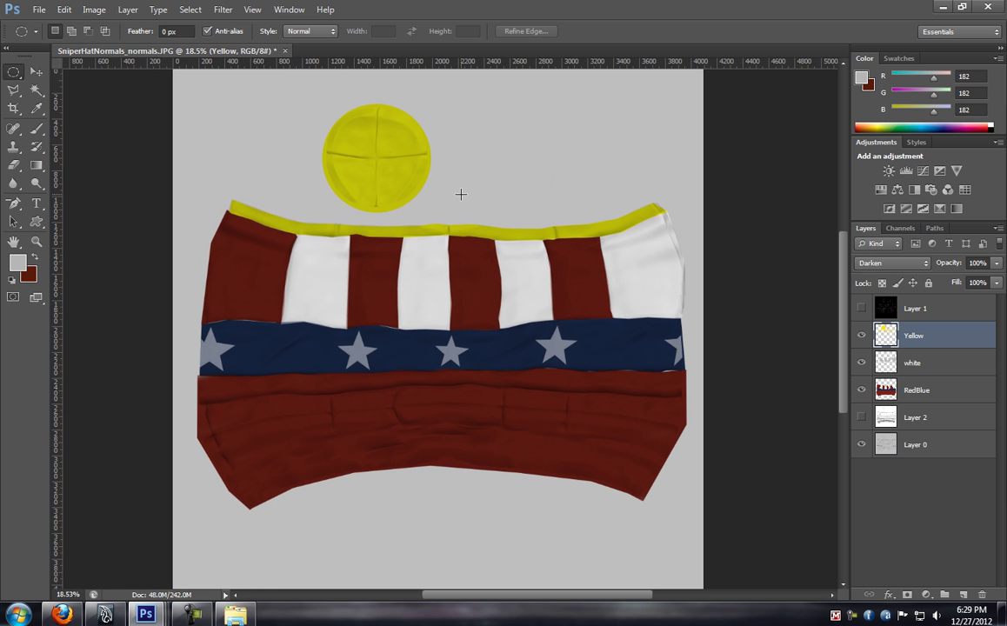
Compare the darkening blend modes on the Yellow layer and set its blend mode to Linear Burn
{"action": "left_click", "coordinate": [913, 264]}
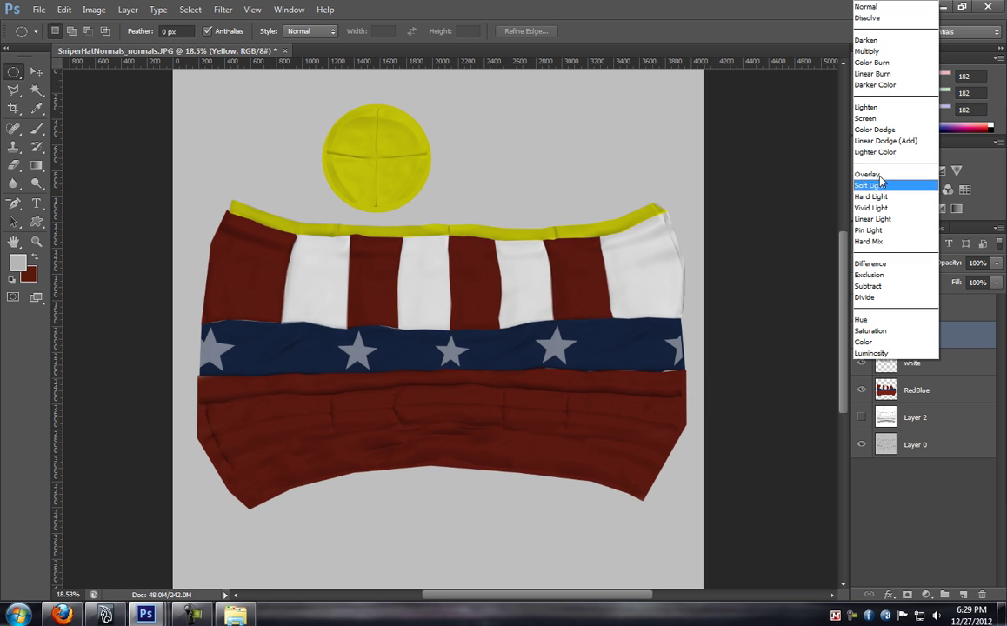
{"action": "left_click", "coordinate": [796, 21]}
{"action": "key", "text": "Down"}
{"action": "key", "text": "Down"}
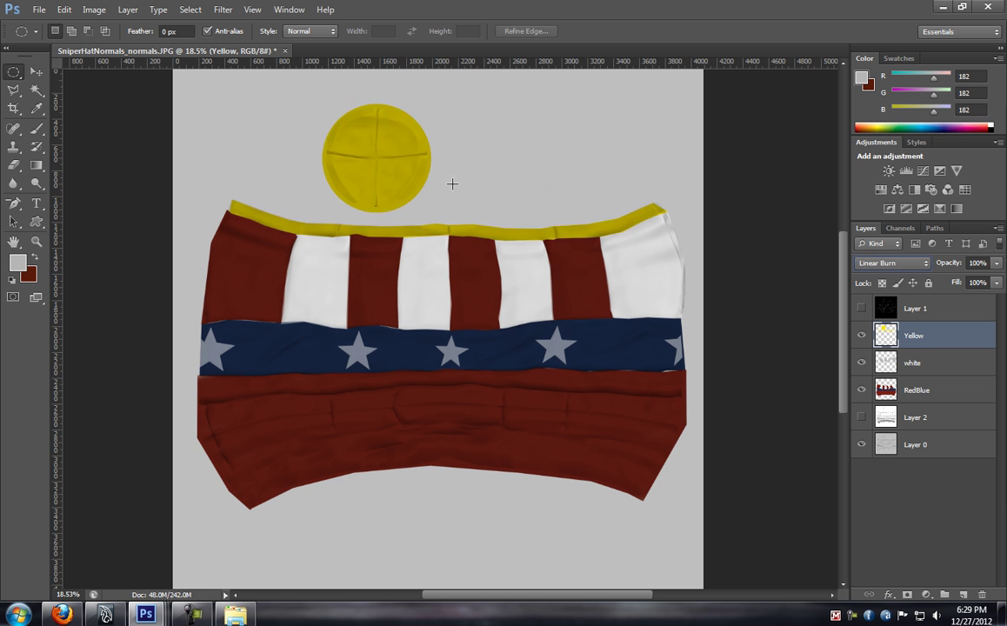
{"action": "key", "text": "Down"}
{"action": "key", "text": "Down"}
{"action": "key", "text": "Up"}
{"action": "key", "text": "Up"}
{"action": "scroll", "coordinate": [437, 198], "scroll_direction": "up", "scroll_amount": 1}
{"action": "scroll", "coordinate": [487, 261], "scroll_direction": "up", "scroll_amount": 1}
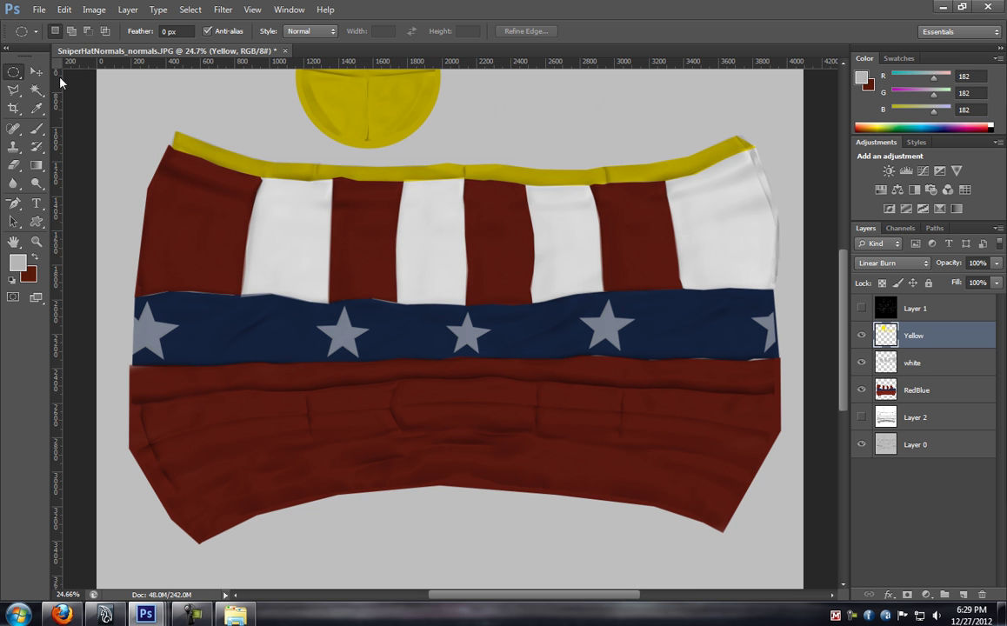
Save the layered document as the Photoshop file HatTexture in the sourceimages folder, with maximized compatibility
{"action": "left_click", "coordinate": [39, 9]}
{"action": "left_click", "coordinate": [73, 161]}
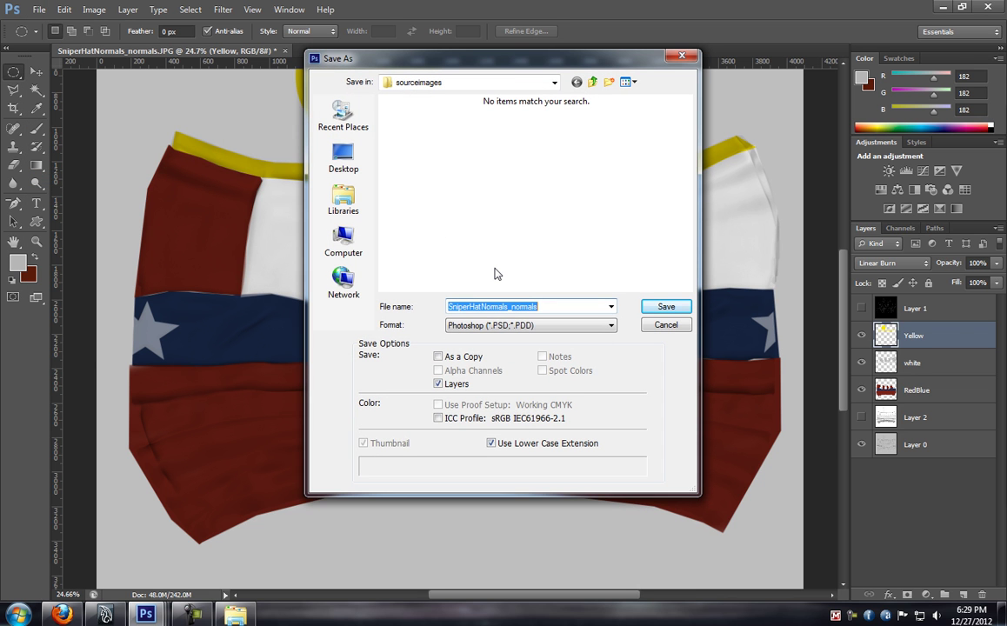
{"action": "type", "text": "HatTexture"}
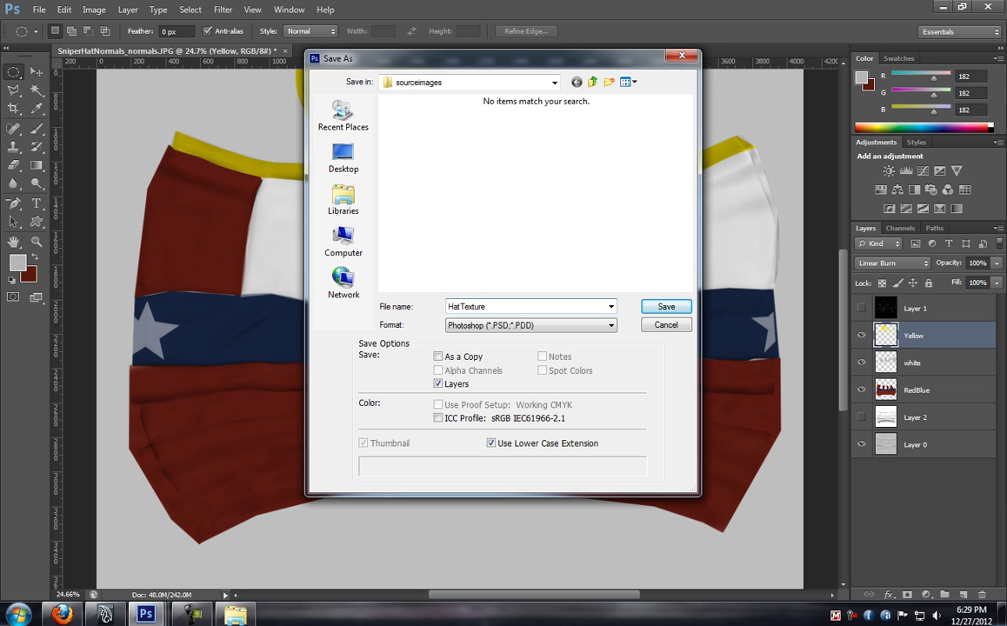
{"action": "key", "text": "Return"}
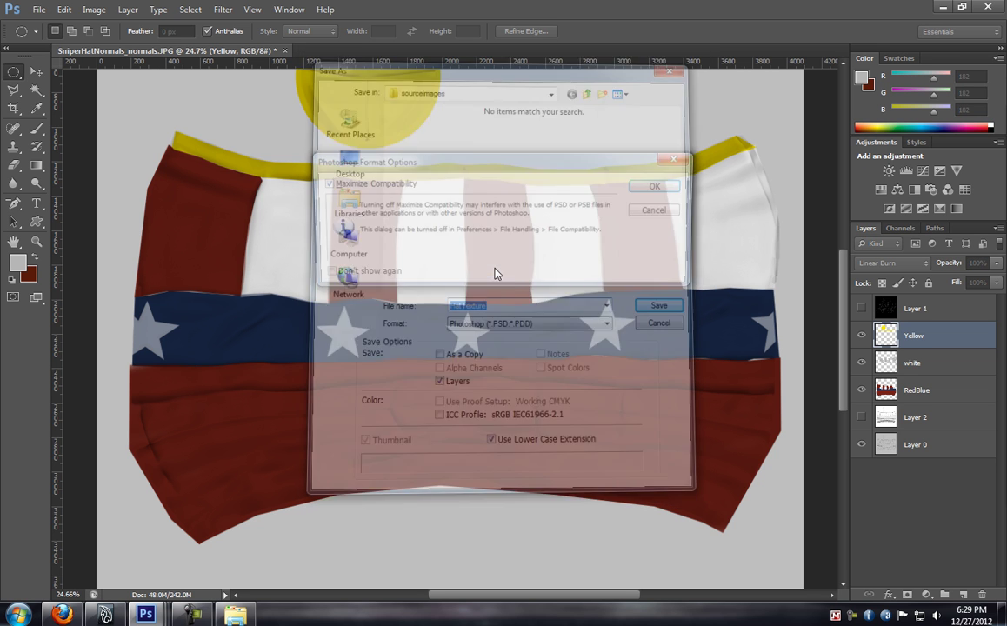
{"action": "left_click", "coordinate": [660, 186]}
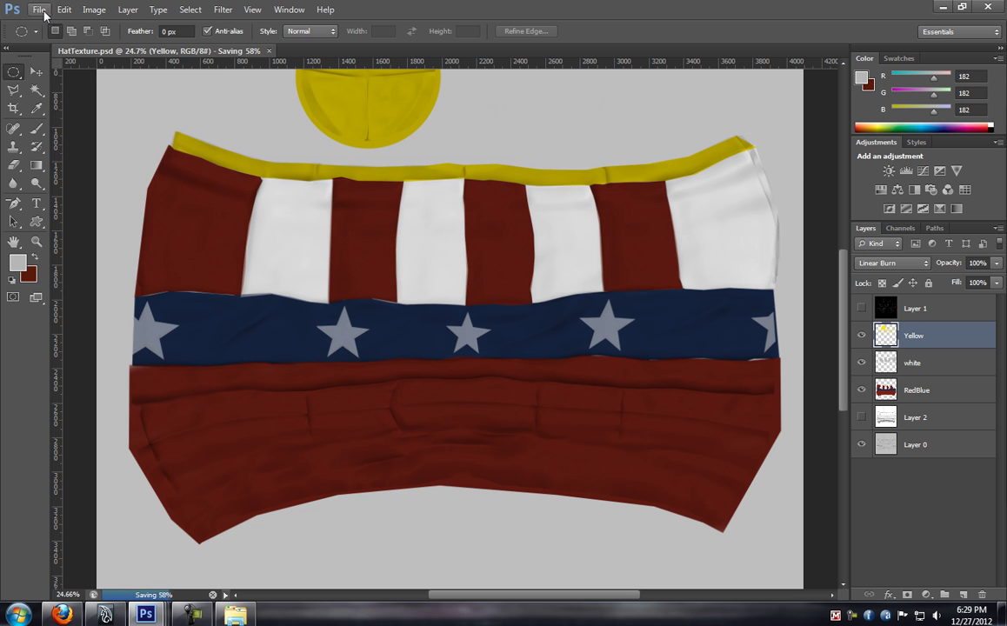
{"action": "left_click", "coordinate": [39, 9]}
{"action": "left_click", "coordinate": [83, 162]}
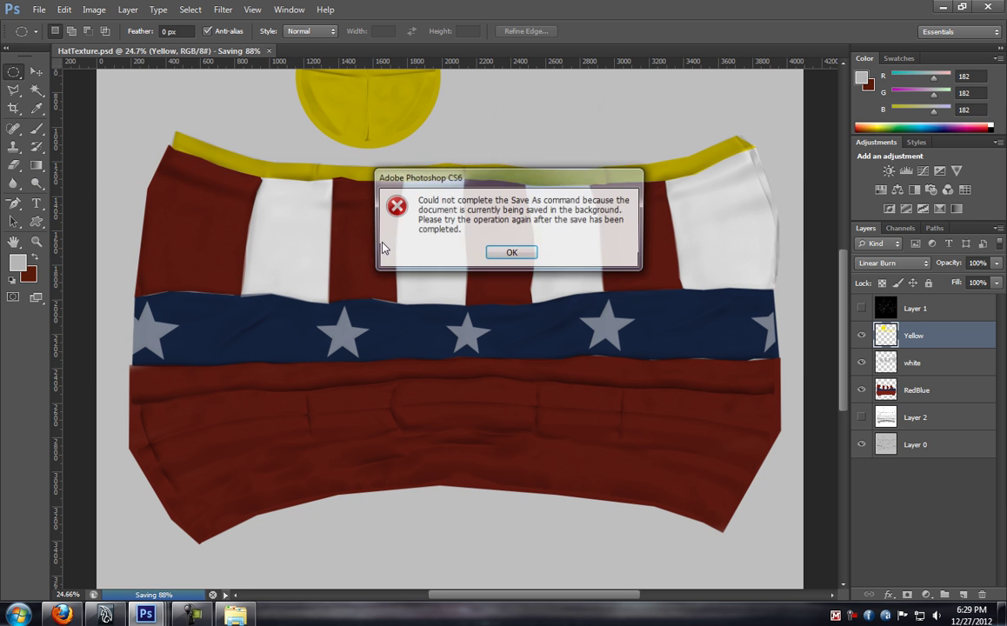
{"action": "left_click", "coordinate": [504, 256]}
Save a JPEG copy of the texture as HatTexture.jpg in the sourceimages folder
{"action": "left_click", "coordinate": [39, 9]}
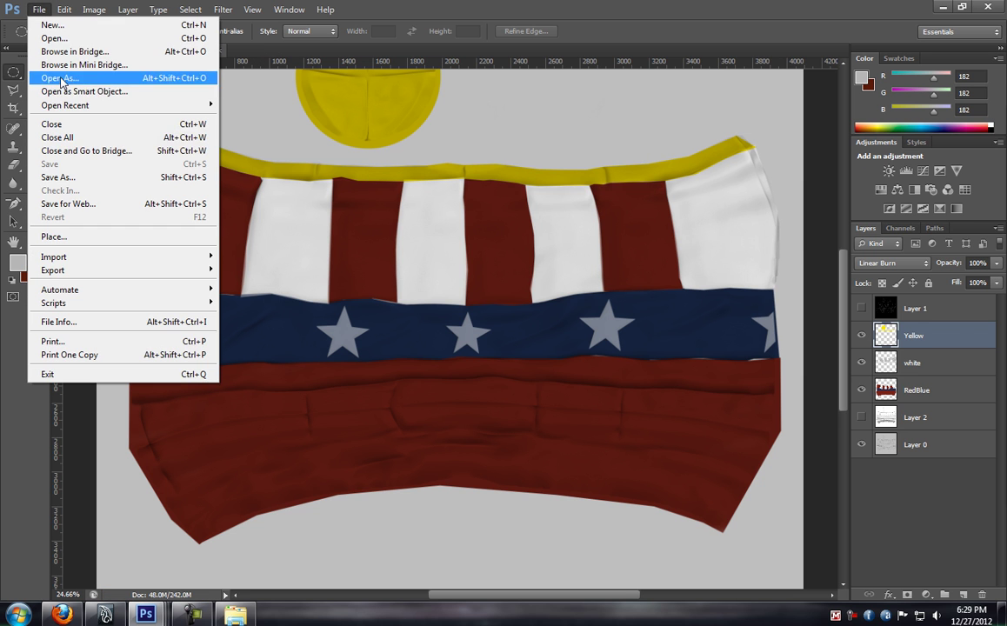
{"action": "left_click", "coordinate": [66, 162]}
{"action": "left_click", "coordinate": [448, 325]}
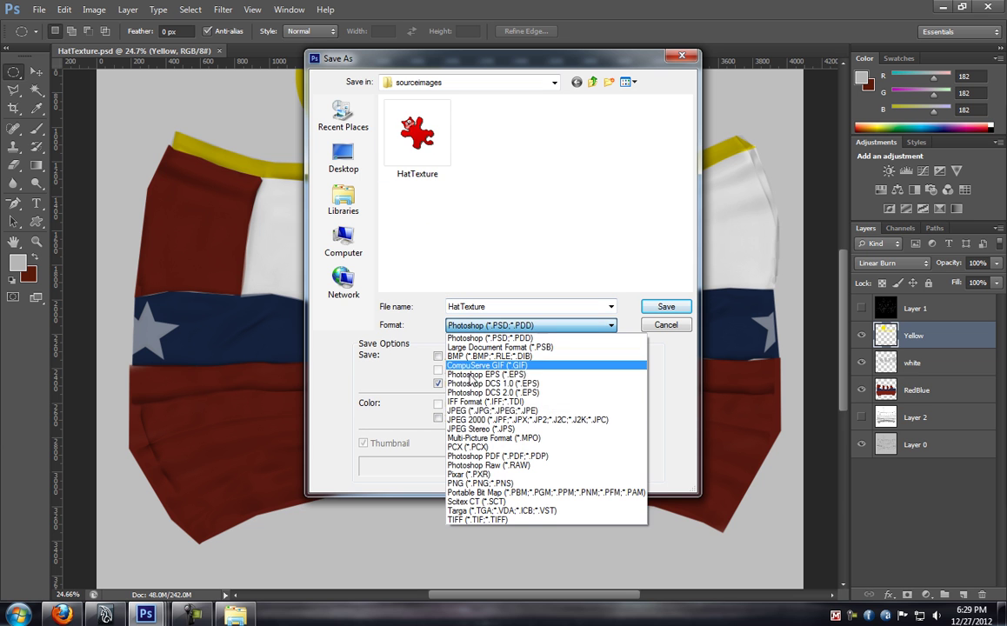
{"action": "left_click", "coordinate": [472, 412]}
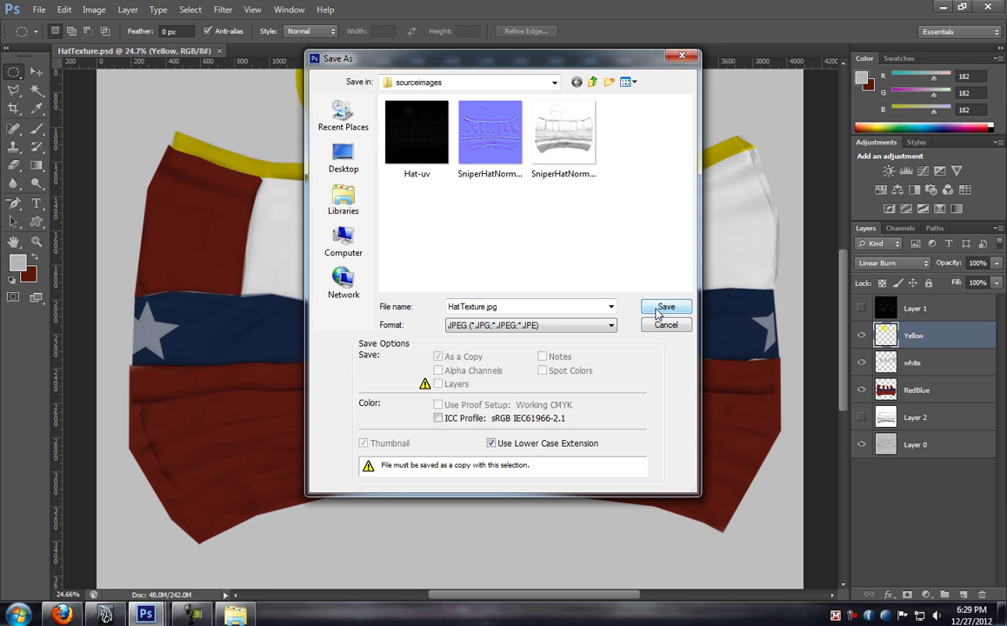
{"action": "left_click", "coordinate": [658, 309]}
{"action": "left_click", "coordinate": [582, 162]}
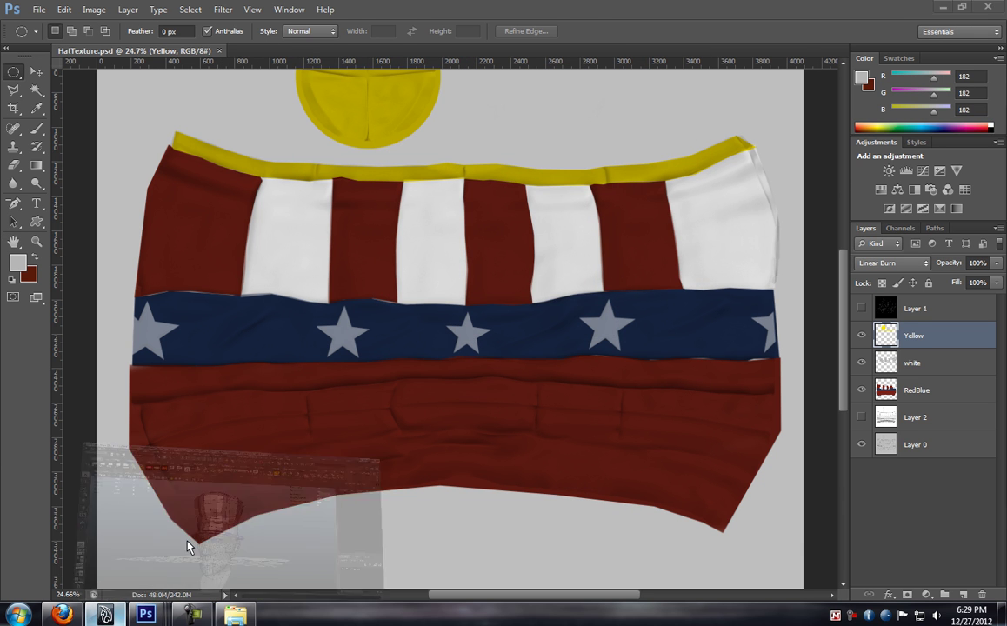
Switch to Maya and create a new Blinn material in the Hypershade
{"action": "left_click", "coordinate": [106, 614]}
{"action": "left_click_drag", "start_coordinate": [292, 357], "coordinate": [332, 325]}
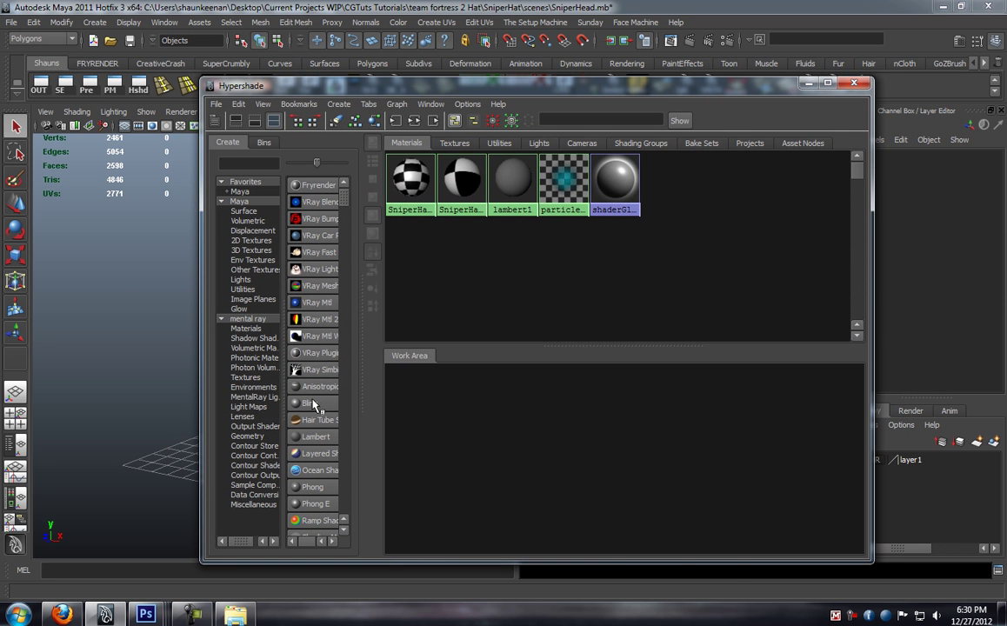
{"action": "left_click", "coordinate": [312, 403]}
{"action": "left_click_drag", "start_coordinate": [529, 89], "coordinate": [679, 47]}
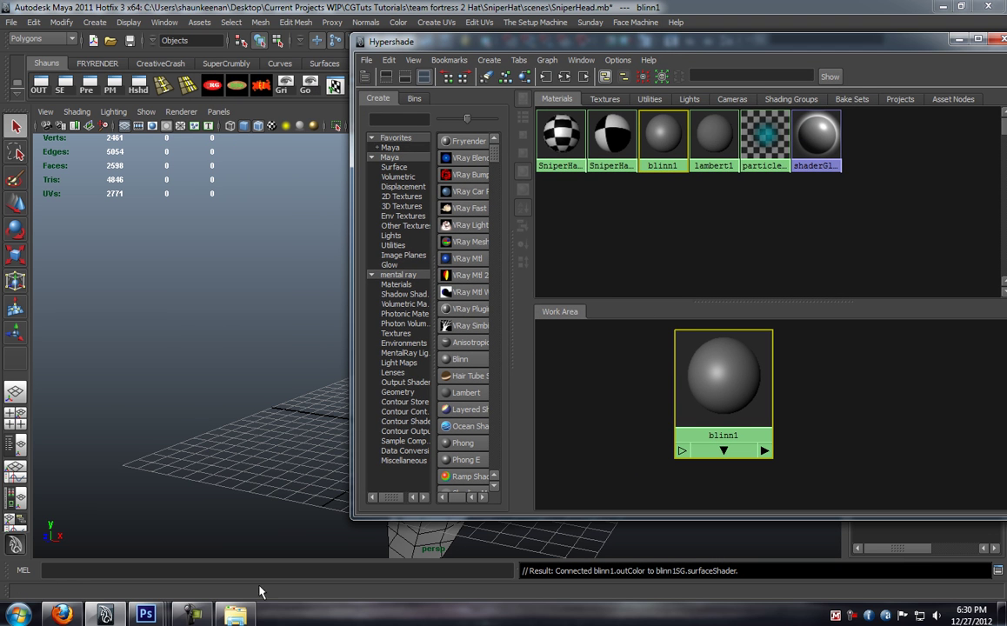
Bring the HatTexture JPEG and SniperHatNormals_normals images from the project's sourceimages folder into the Hypershade work area
{"action": "left_click", "coordinate": [235, 614]}
{"action": "double_click", "coordinate": [404, 169]}
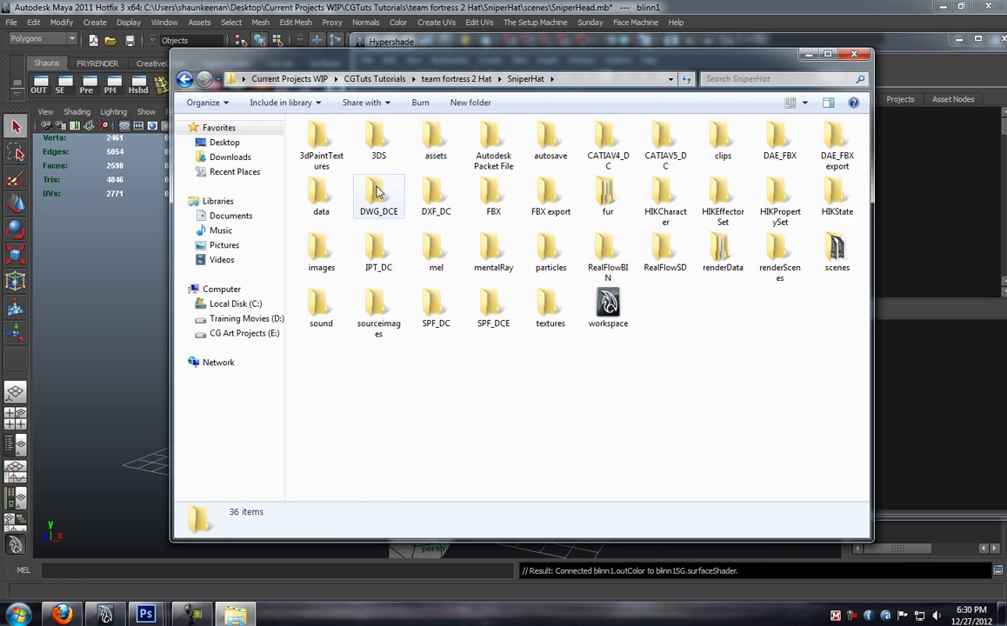
{"action": "double_click", "coordinate": [394, 317]}
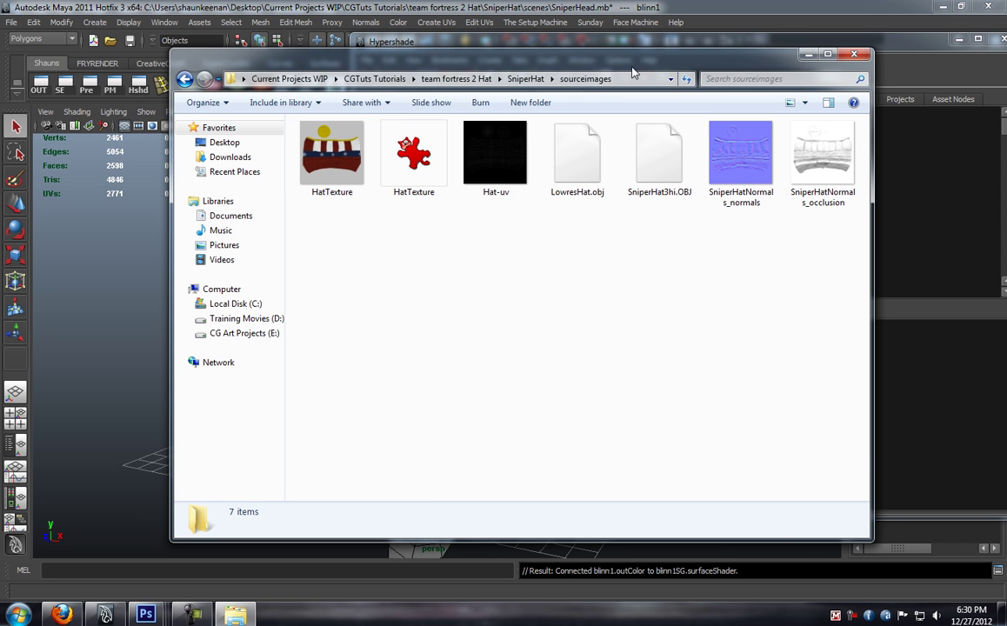
{"action": "left_click_drag", "start_coordinate": [631, 70], "coordinate": [430, 54]}
{"action": "left_click_drag", "start_coordinate": [163, 142], "coordinate": [875, 421]}
{"action": "left_click_drag", "start_coordinate": [537, 161], "coordinate": [946, 409]}
{"action": "left_click", "coordinate": [727, 53]}
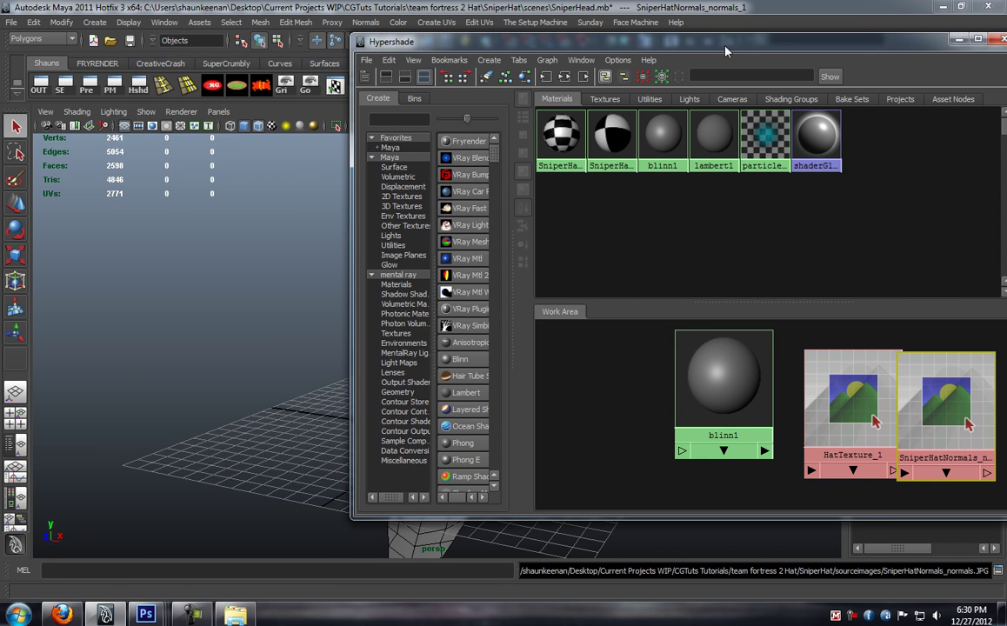
Spread out the texture nodes in an enlarged work area and connect HatTexture_1 to the color of blinn1
{"action": "left_click_drag", "start_coordinate": [726, 50], "coordinate": [494, 50]}
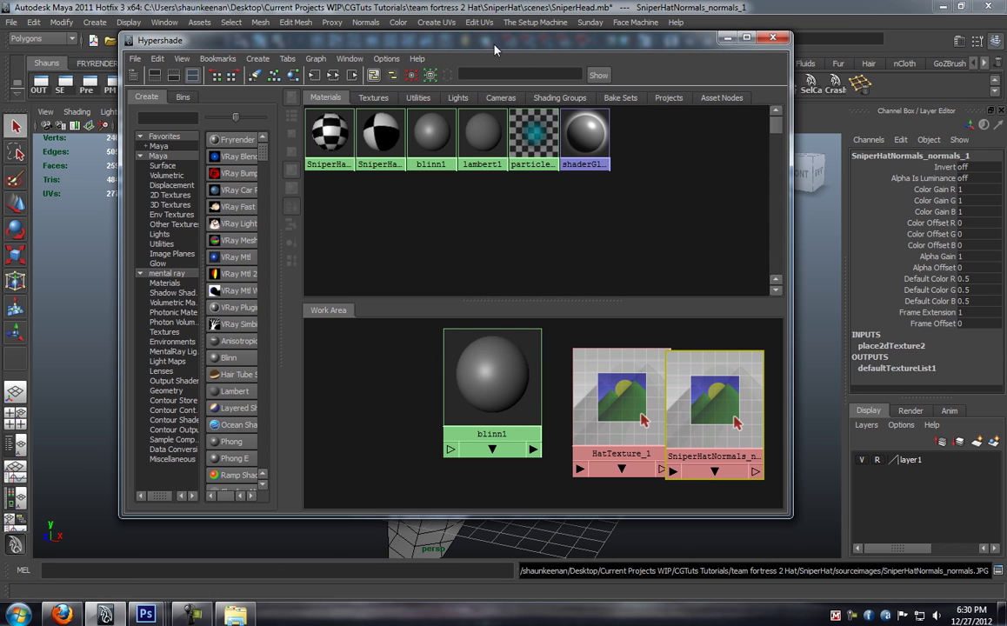
{"action": "left_click", "coordinate": [173, 76]}
{"action": "left_click_drag", "start_coordinate": [658, 197], "coordinate": [562, 404]}
{"action": "left_click_drag", "start_coordinate": [629, 258], "coordinate": [316, 377]}
{"action": "left_click_drag", "start_coordinate": [365, 322], "coordinate": [494, 165]}
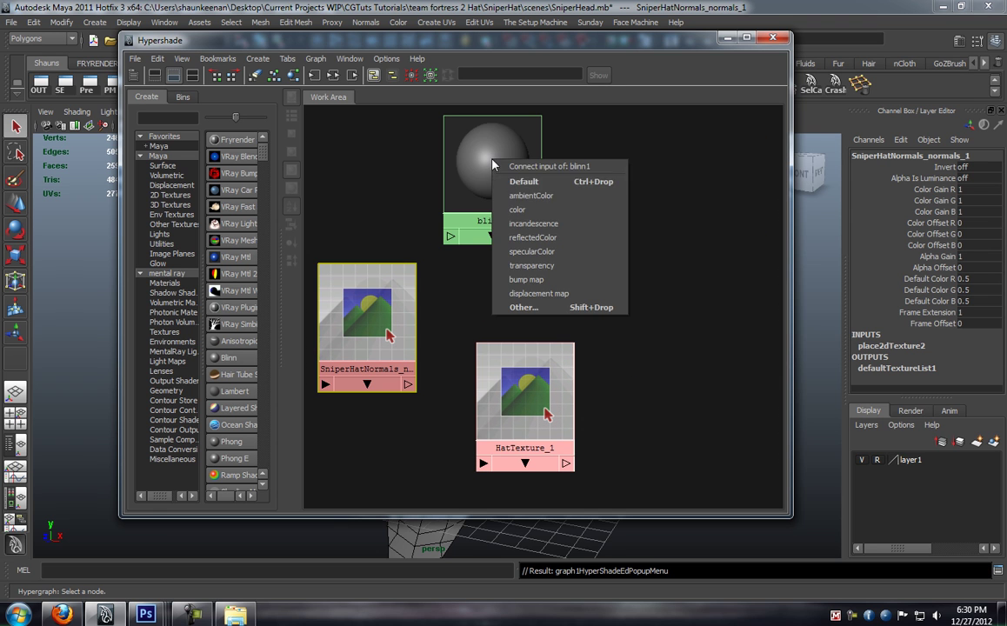
{"action": "left_click", "coordinate": [512, 211]}
Connect the SniperHatNormals_normals_1 texture to blinn1's bump map and set its bump interpolation to Tangent Space Normals
{"action": "left_click_drag", "start_coordinate": [511, 211], "coordinate": [641, 239]}
{"action": "left_click_drag", "start_coordinate": [518, 417], "coordinate": [460, 214]}
{"action": "left_click_drag", "start_coordinate": [367, 321], "coordinate": [619, 215]}
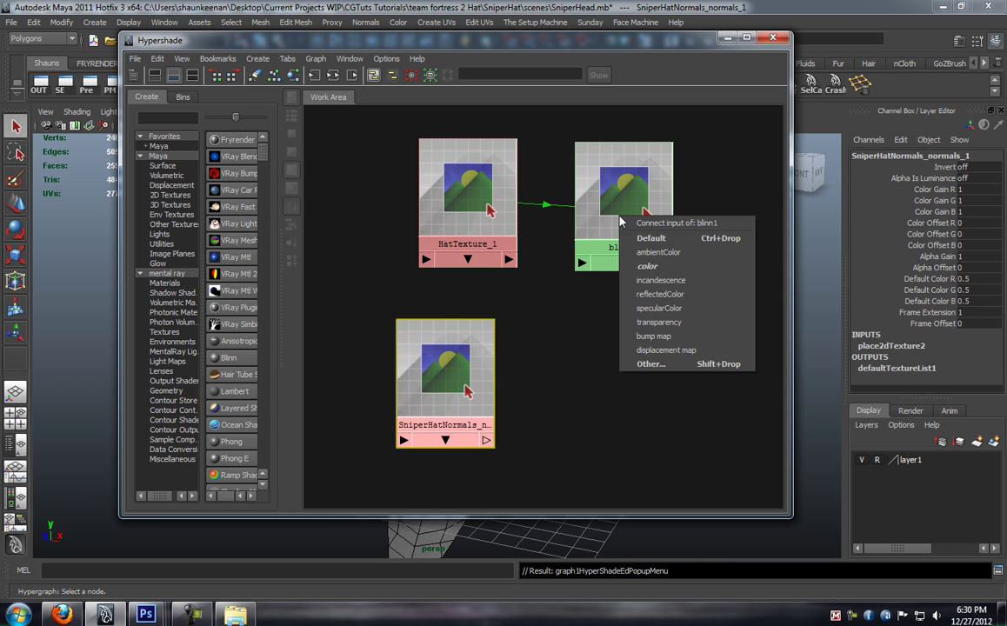
{"action": "left_click", "coordinate": [631, 294]}
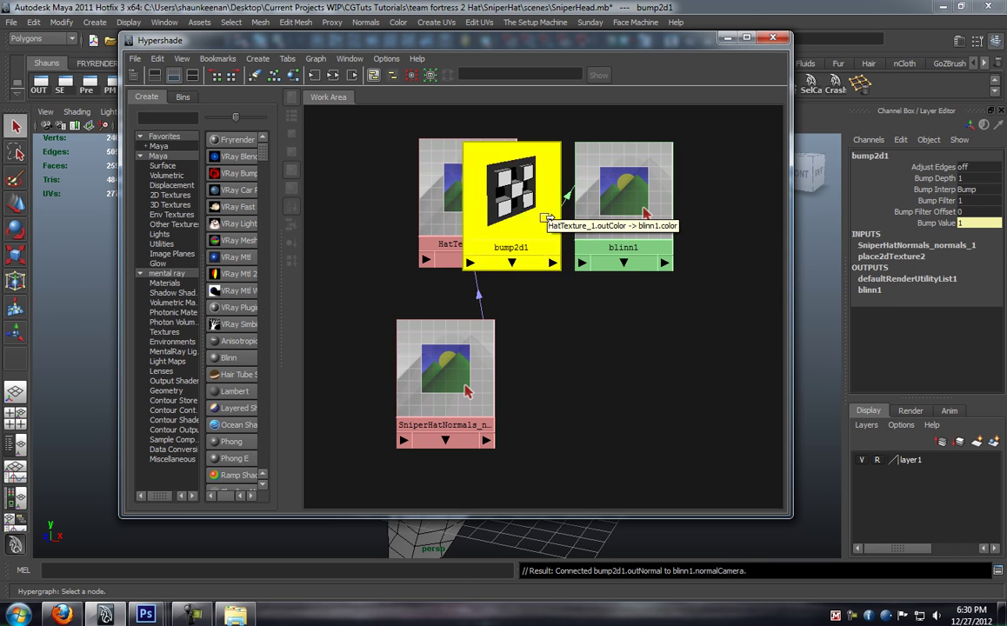
{"action": "left_click", "coordinate": [952, 190]}
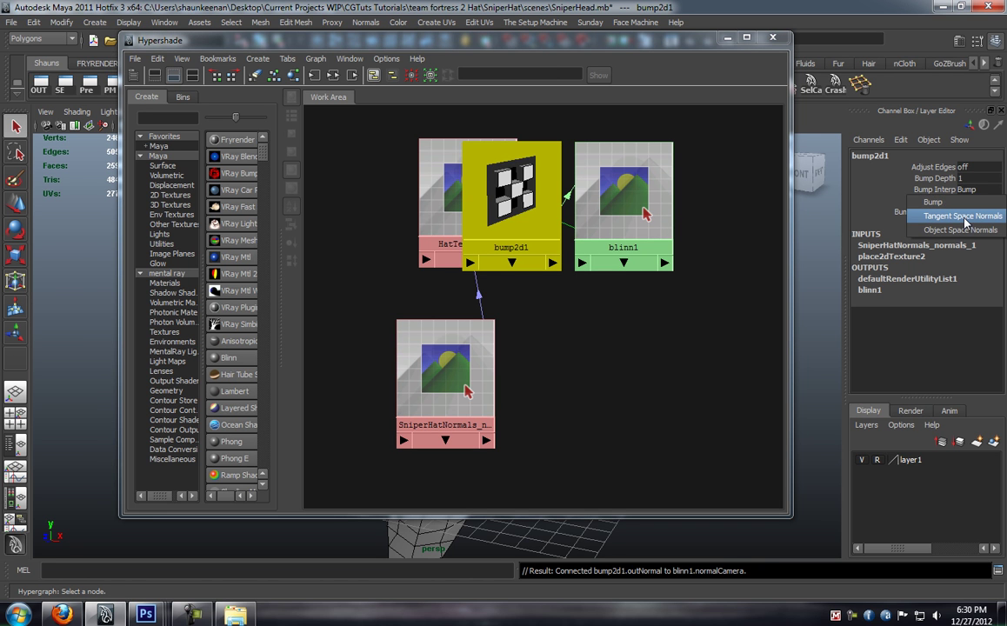
{"action": "left_click", "coordinate": [962, 215]}
Assign the blinn1 material to the hat model and show it textured in the viewport
{"action": "left_click_drag", "start_coordinate": [626, 37], "coordinate": [202, 82]}
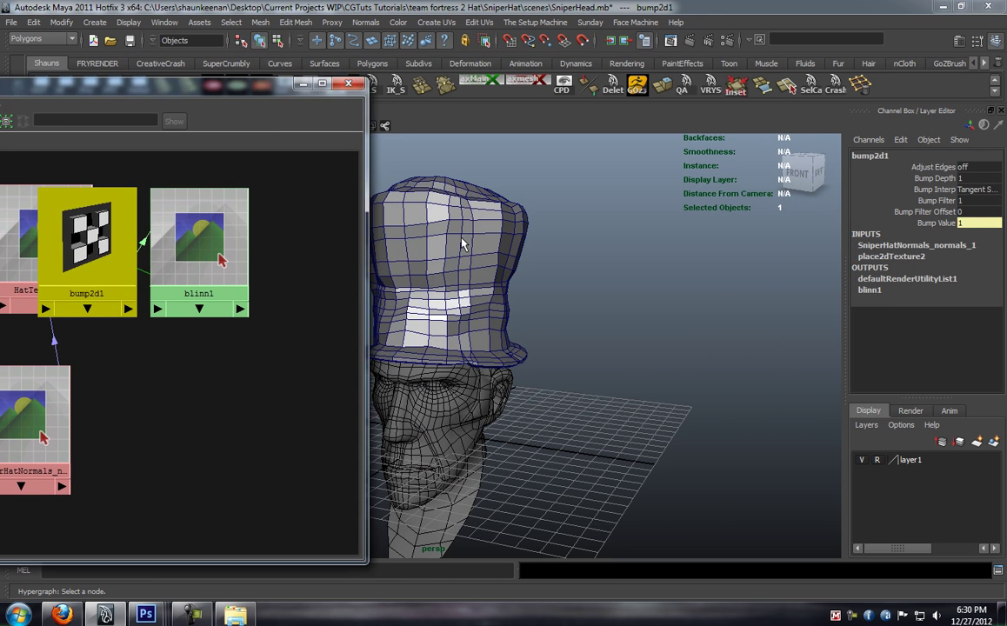
{"action": "left_click", "coordinate": [411, 206]}
{"action": "right_click", "coordinate": [214, 236]}
{"action": "left_click", "coordinate": [522, 333]}
{"action": "left_click_drag", "start_coordinate": [522, 333], "coordinate": [552, 354]}
{"action": "key", "text": "6"}
{"action": "mouse_move", "coordinate": [454, 338]}
{"action": "left_mouse_down"}
{"action": "mouse_move", "coordinate": [550, 319]}
{"action": "mouse_move", "coordinate": [600, 328]}
{"action": "mouse_move", "coordinate": [396, 256]}
{"action": "mouse_move", "coordinate": [487, 366]}
{"action": "mouse_move", "coordinate": [681, 299]}
{"action": "mouse_move", "coordinate": [539, 314]}
{"action": "mouse_move", "coordinate": [666, 310]}
{"action": "mouse_move", "coordinate": [647, 346]}
{"action": "mouse_move", "coordinate": [484, 324]}
{"action": "mouse_move", "coordinate": [450, 344]}
{"action": "mouse_move", "coordinate": [285, 315]}
{"action": "mouse_move", "coordinate": [427, 315]}
{"action": "mouse_move", "coordinate": [306, 365]}
{"action": "mouse_move", "coordinate": [348, 353]}
{"action": "mouse_move", "coordinate": [469, 376]}
{"action": "mouse_move", "coordinate": [539, 372]}
{"action": "mouse_move", "coordinate": [530, 380]}
{"action": "mouse_move", "coordinate": [554, 400]}
{"action": "mouse_move", "coordinate": [593, 393]}
{"action": "mouse_move", "coordinate": [526, 340]}
{"action": "mouse_move", "coordinate": [594, 339]}
{"action": "mouse_move", "coordinate": [646, 416]}
{"action": "left_mouse_up"}
Minimize the Hypershade and switch the hat mesh to vertex editing with the Move tool, close to the band seam
{"action": "left_click", "coordinate": [302, 84]}
{"action": "right_click", "coordinate": [496, 383]}
{"action": "left_click", "coordinate": [442, 345]}
{"action": "key", "text": "w"}
{"action": "scroll", "coordinate": [566, 389], "scroll_direction": "down", "scroll_amount": 10}
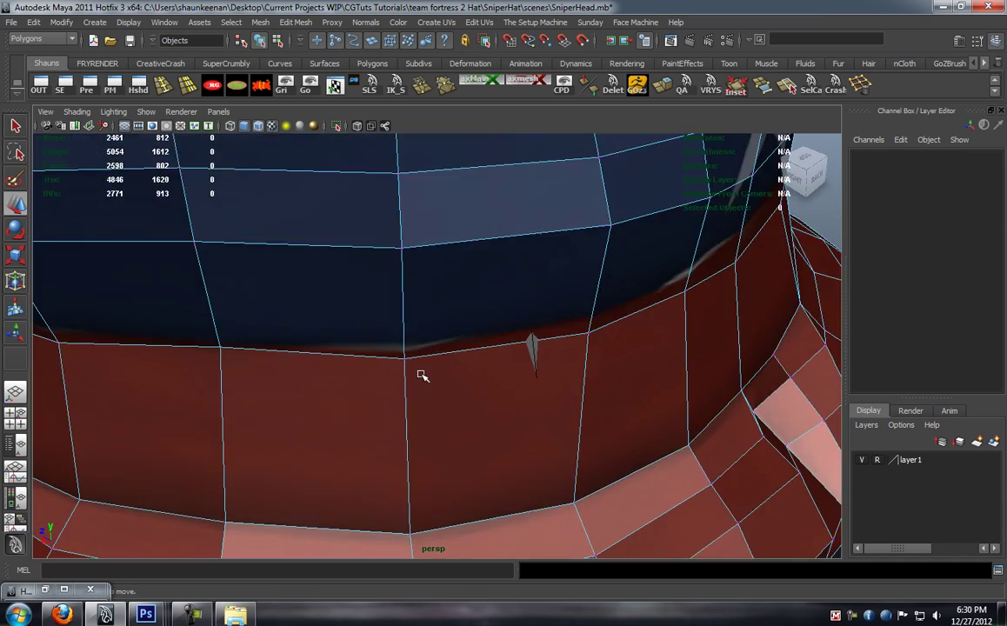
Move the vertices along the seam between the blue band and red brim at the hat's back to close the gap
{"action": "left_click", "coordinate": [405, 360]}
{"action": "left_click_drag", "start_coordinate": [345, 329], "coordinate": [540, 350]}
{"action": "left_click", "coordinate": [581, 339]}
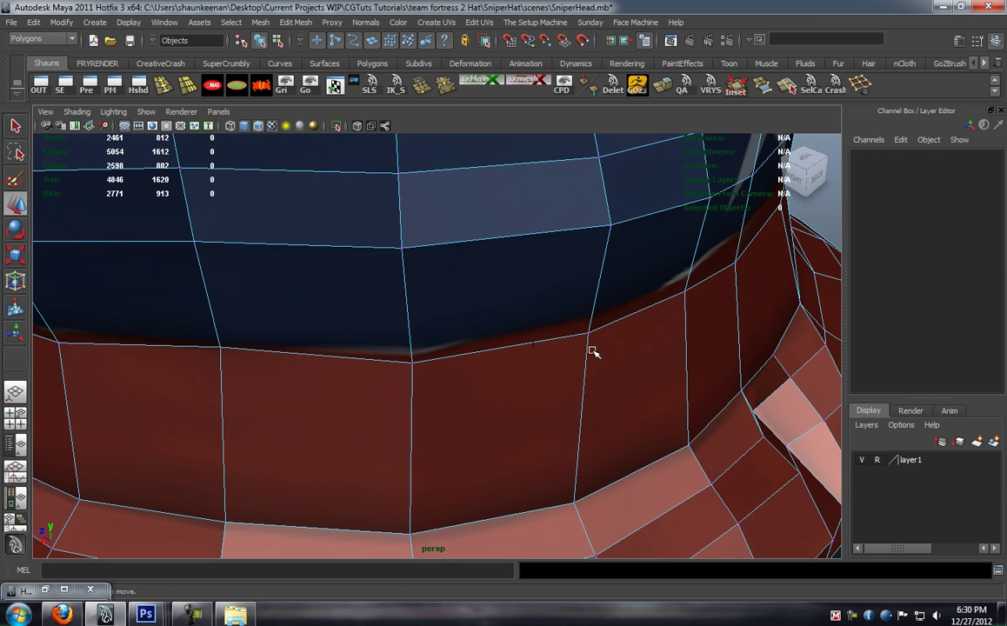
{"action": "left_click", "coordinate": [587, 336]}
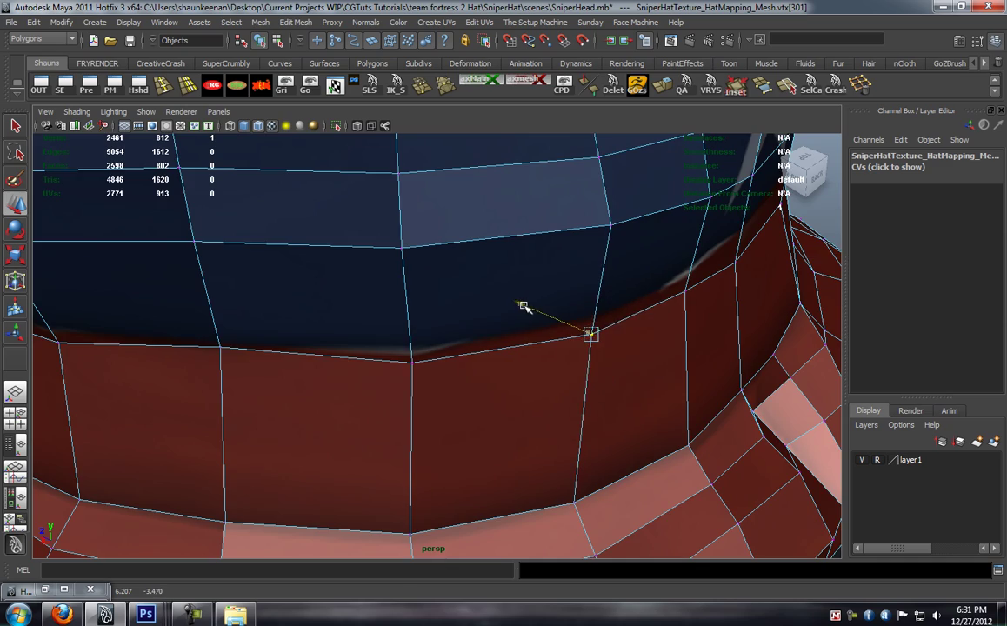
{"action": "scroll", "coordinate": [567, 366], "scroll_direction": "down", "scroll_amount": 5}
{"action": "scroll", "coordinate": [567, 365], "scroll_direction": "down", "scroll_amount": 3}
{"action": "left_click", "coordinate": [584, 375]}
{"action": "left_click_drag", "start_coordinate": [539, 359], "coordinate": [432, 328]}
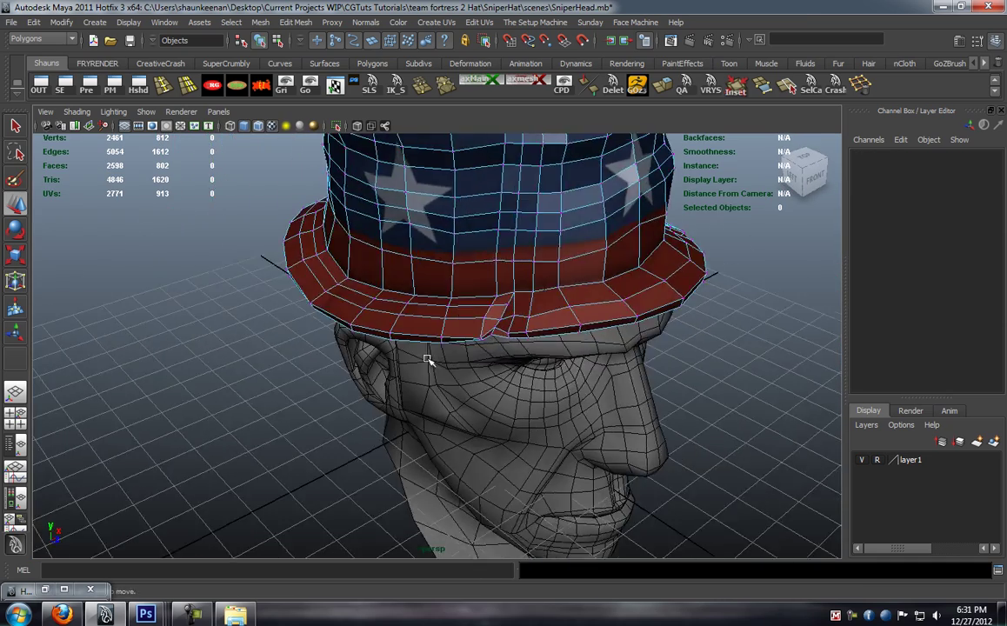
Display the hat in smooth mesh preview and inspect the band and brim seams from all around
{"action": "scroll", "coordinate": [366, 397], "scroll_direction": "up", "scroll_amount": 4}
{"action": "key", "text": "3"}
{"action": "scroll", "coordinate": [396, 334], "scroll_direction": "down", "scroll_amount": 5}
{"action": "scroll", "coordinate": [477, 278], "scroll_direction": "up", "scroll_amount": 2}
{"action": "scroll", "coordinate": [433, 328], "scroll_direction": "down", "scroll_amount": 2}
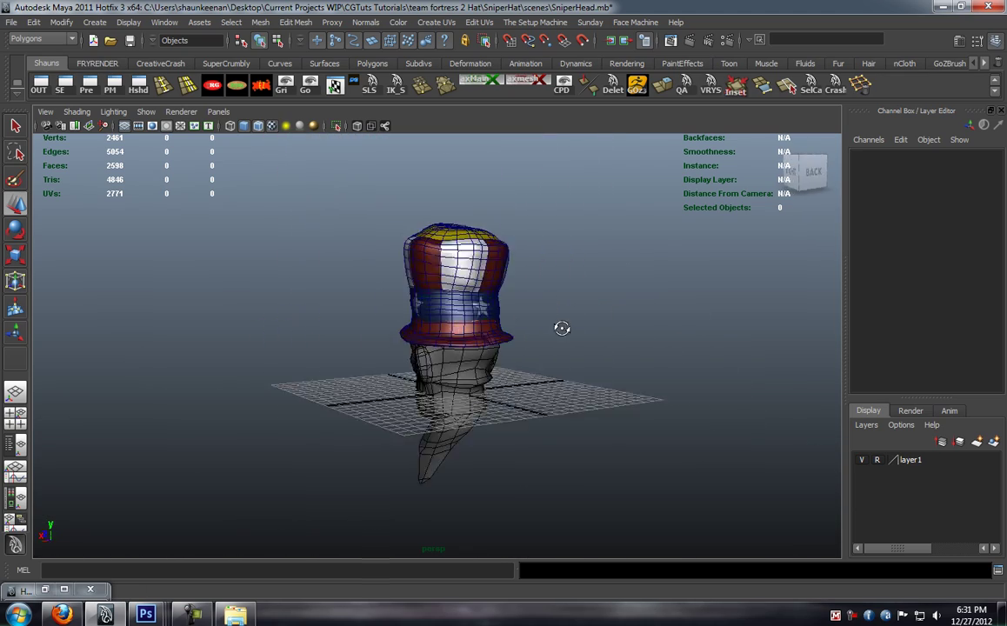
{"action": "scroll", "coordinate": [449, 326], "scroll_direction": "up", "scroll_amount": 3}
{"action": "left_click_drag", "start_coordinate": [777, 336], "coordinate": [430, 382]}
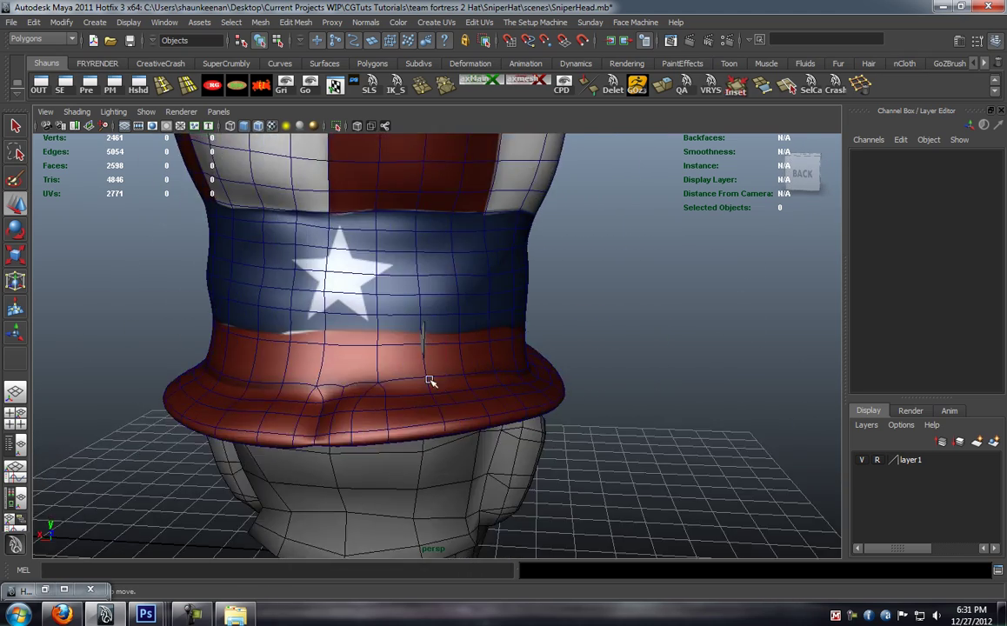
Return to the unsmoothed mesh, move the vertex beside the remaining gap above the back brim to close it, and restore smooth preview
{"action": "scroll", "coordinate": [449, 354], "scroll_direction": "up", "scroll_amount": 3}
{"action": "right_click", "coordinate": [401, 354]}
{"action": "key", "text": "1"}
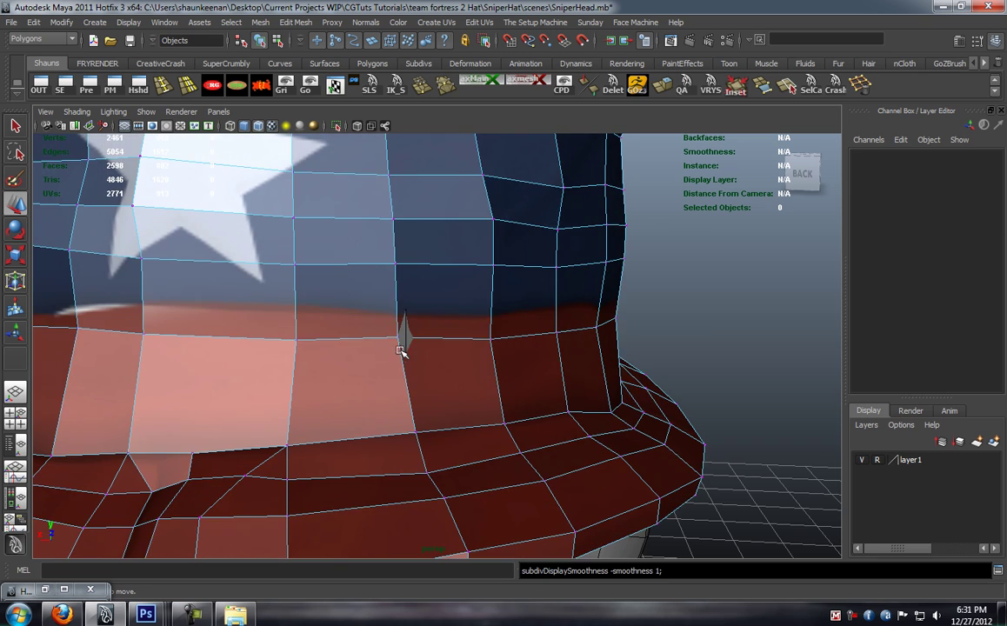
{"action": "left_click", "coordinate": [398, 336]}
{"action": "left_click_drag", "start_coordinate": [400, 335], "coordinate": [465, 396]}
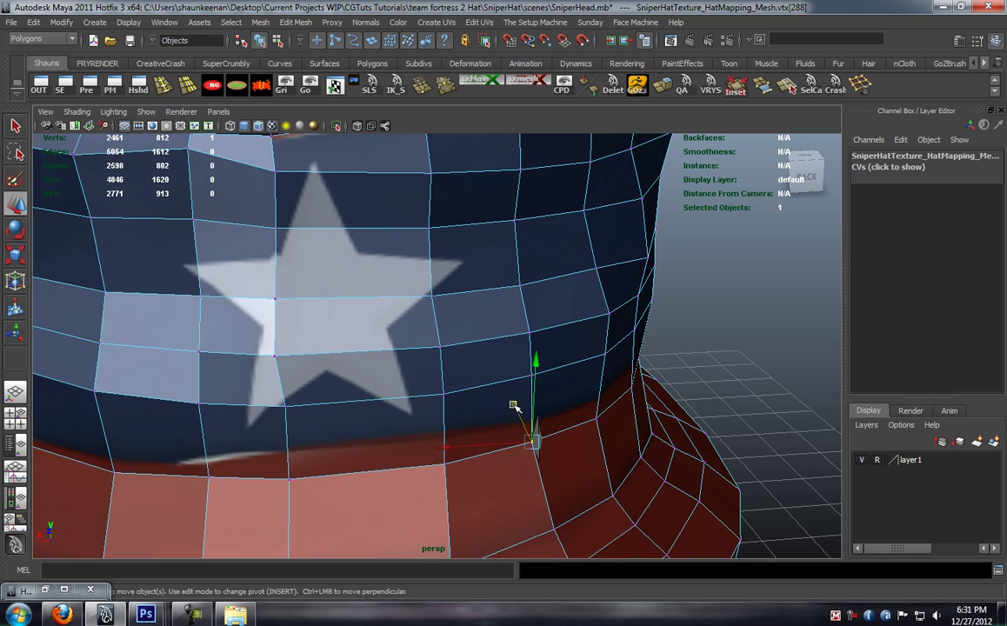
{"action": "key", "text": "3"}
{"action": "left_click", "coordinate": [332, 389]}
{"action": "scroll", "coordinate": [333, 389], "scroll_direction": "down", "scroll_amount": 5}
{"action": "left_click_drag", "start_coordinate": [332, 389], "coordinate": [483, 332]}
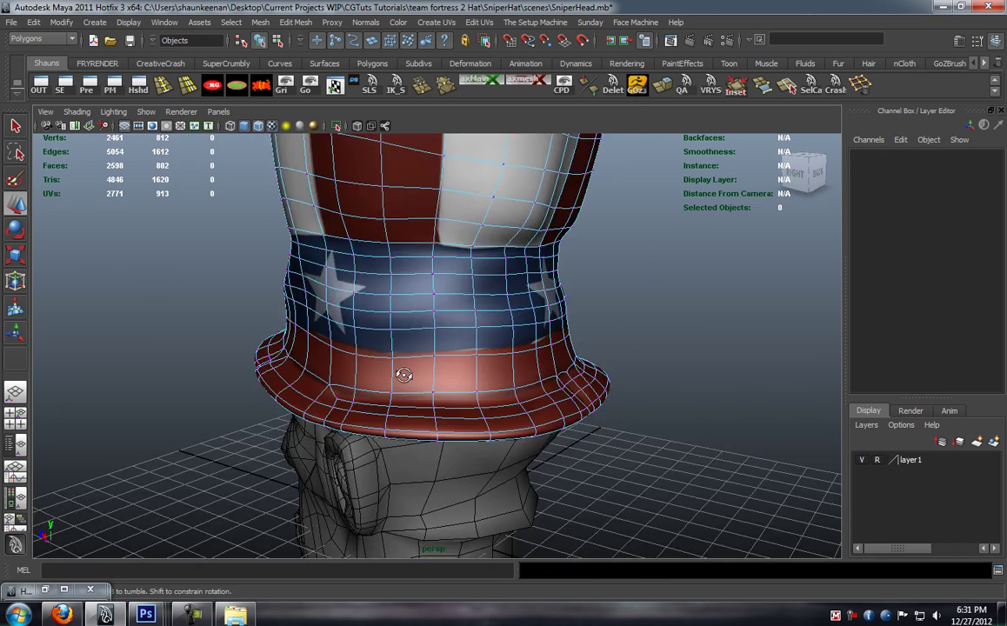
Select the whole hat mesh in object mode, soften its edge normals, and deselect it
{"action": "right_click", "coordinate": [516, 318]}
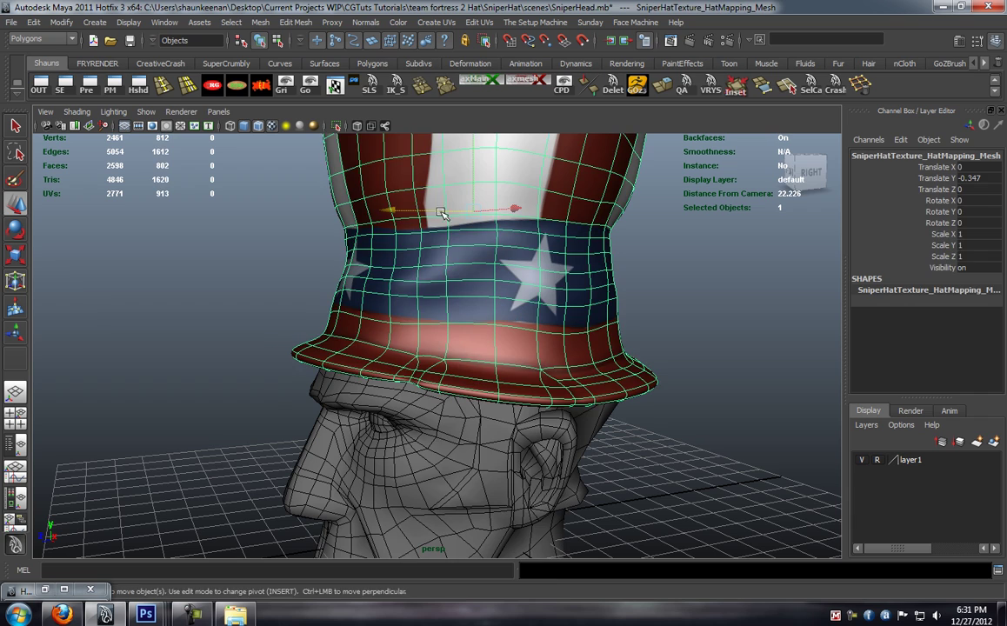
{"action": "left_click", "coordinate": [366, 23]}
{"action": "left_click", "coordinate": [391, 155]}
{"action": "left_click", "coordinate": [225, 246]}
{"action": "left_click_drag", "start_coordinate": [225, 246], "coordinate": [346, 342]}
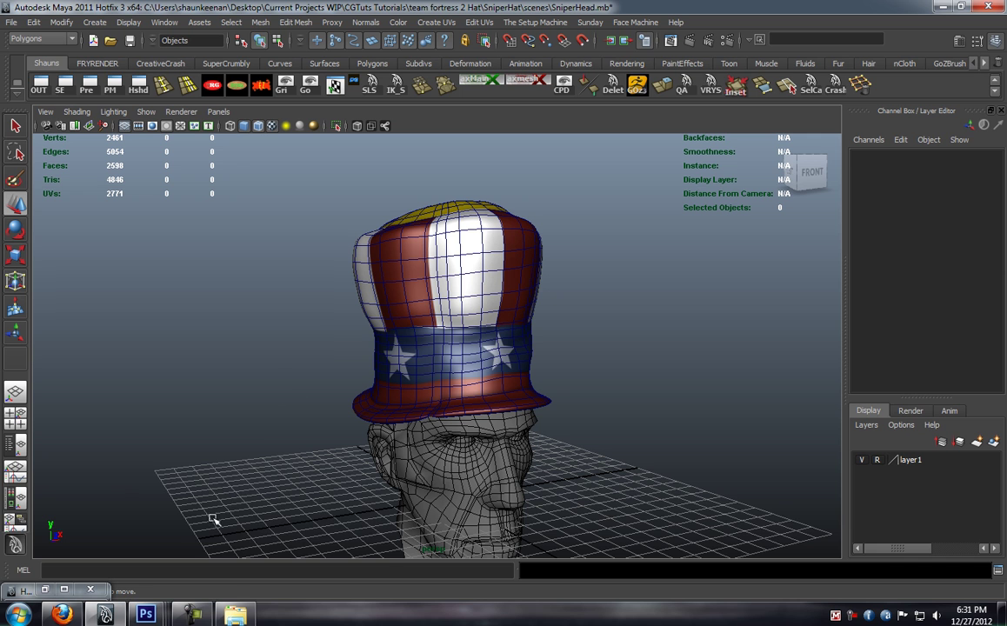
Switch to HatTexture.psd in Photoshop and open SniperHatNormals_occlusion.JPG from the sourceimages folder
{"action": "mouse_move", "coordinate": [145, 615]}
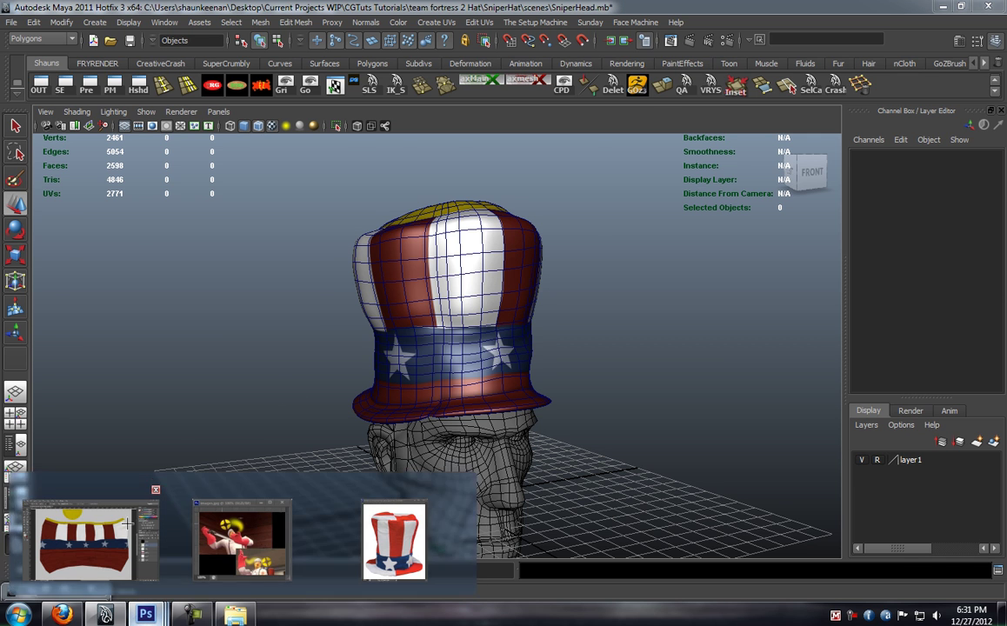
{"action": "left_click", "coordinate": [131, 528]}
{"action": "left_click", "coordinate": [39, 10]}
{"action": "left_click", "coordinate": [48, 38]}
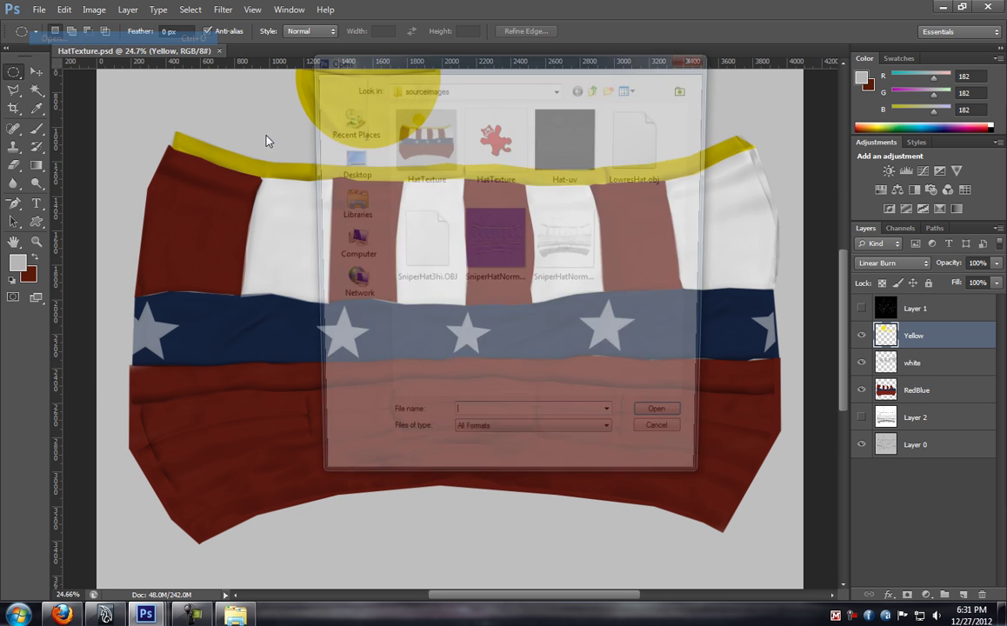
{"action": "double_click", "coordinate": [562, 251]}
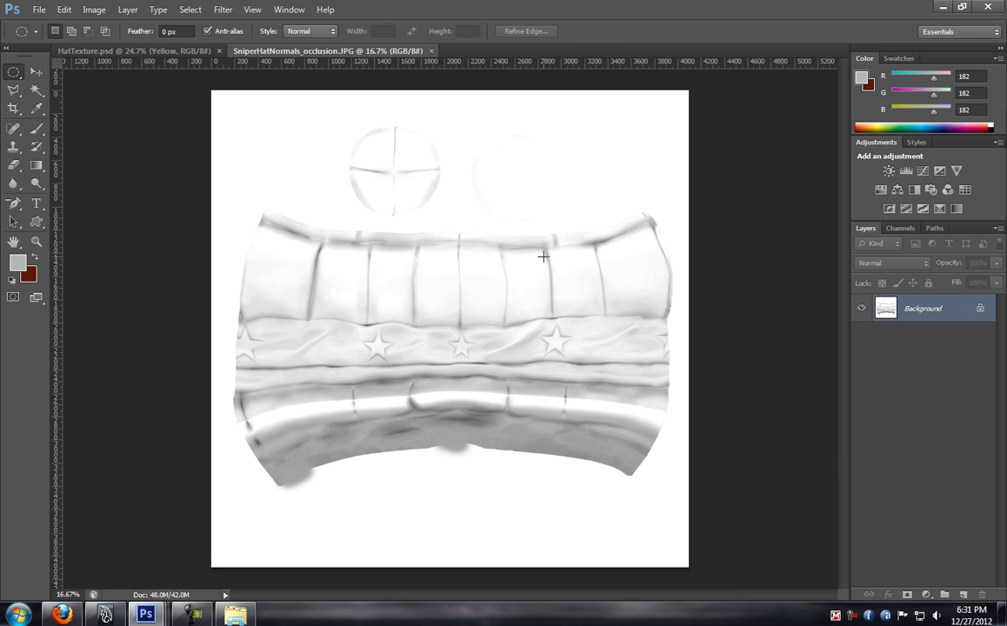
Apply the Filter Gallery's Smudge Stick filter to the occlusion image, adjusting its highlight area
{"action": "left_click", "coordinate": [223, 10]}
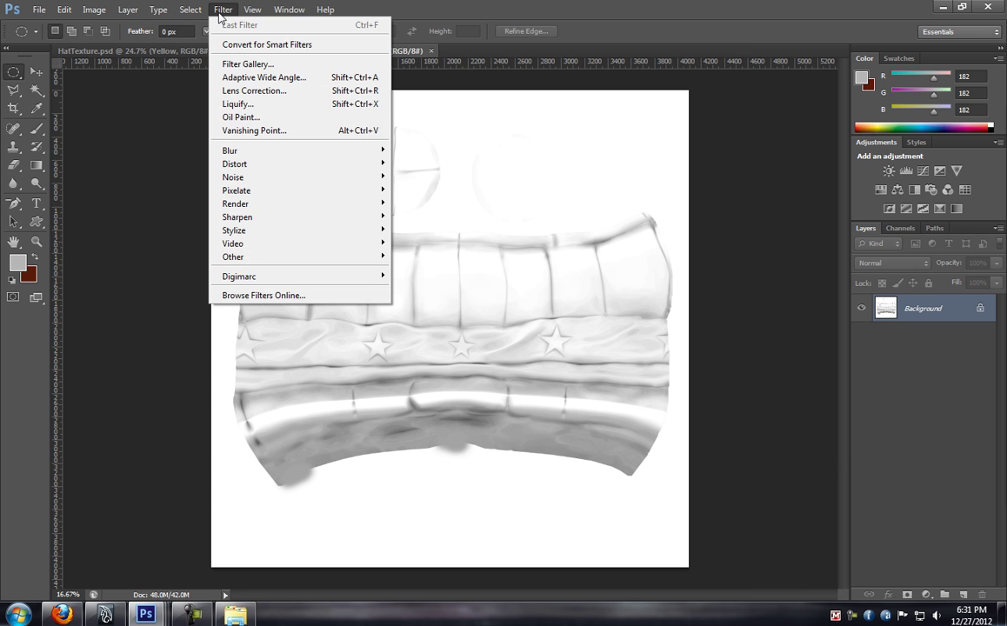
{"action": "left_click", "coordinate": [239, 64]}
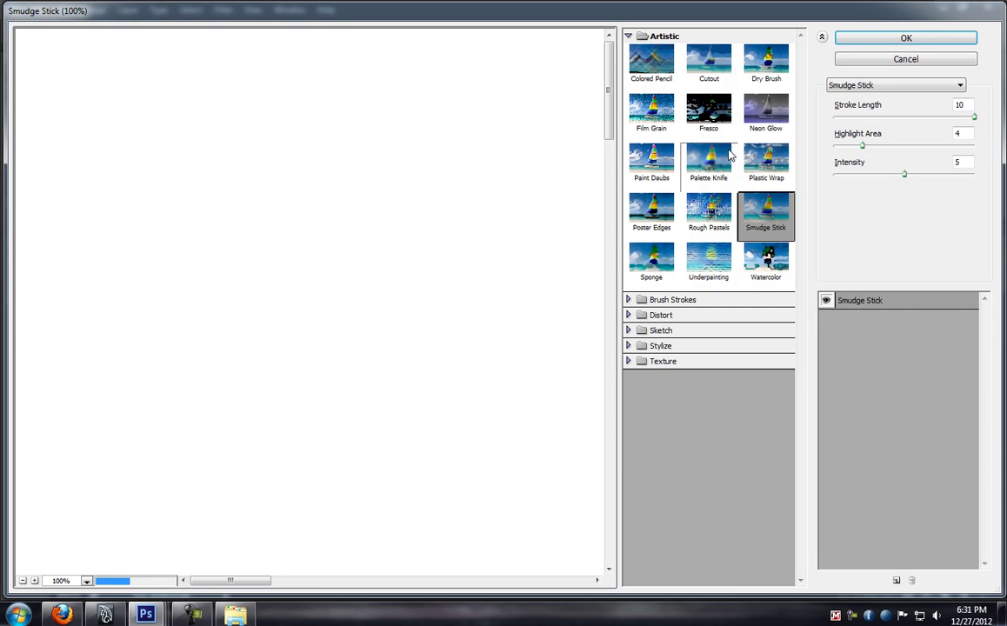
{"action": "mouse_move", "coordinate": [235, 584]}
{"action": "left_mouse_down"}
{"action": "mouse_move", "coordinate": [348, 581]}
{"action": "mouse_move", "coordinate": [339, 581]}
{"action": "left_mouse_up"}
{"action": "left_click_drag", "start_coordinate": [611, 121], "coordinate": [611, 160]}
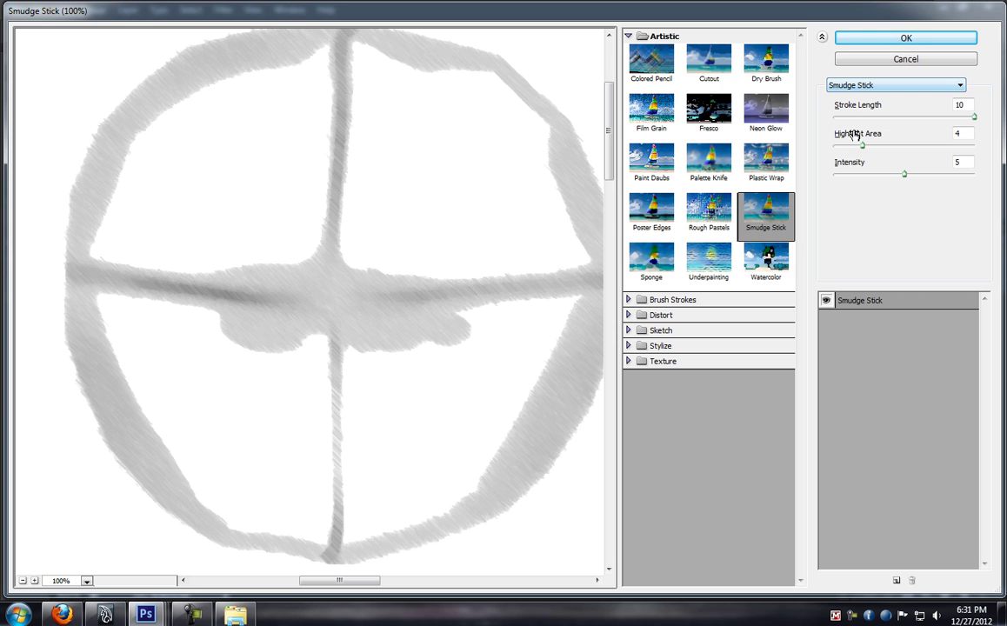
{"action": "mouse_move", "coordinate": [863, 146]}
{"action": "left_mouse_down"}
{"action": "mouse_move", "coordinate": [891, 151]}
{"action": "mouse_move", "coordinate": [855, 156]}
{"action": "mouse_move", "coordinate": [863, 148]}
{"action": "mouse_move", "coordinate": [899, 178]}
{"action": "mouse_move", "coordinate": [846, 181]}
{"action": "left_mouse_up"}
{"action": "left_click", "coordinate": [878, 37]}
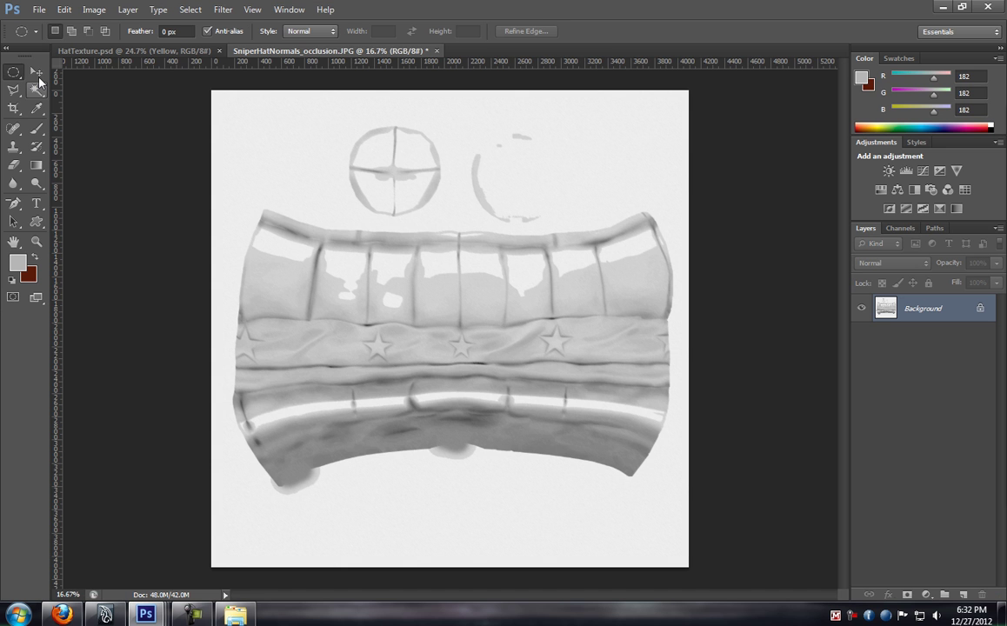
Copy the filtered occlusion image into HatTexture.psd as a layer above Yellow, close the source image, and align the layer with the canvas
{"action": "left_click", "coordinate": [38, 75]}
{"action": "left_click_drag", "start_coordinate": [367, 50], "coordinate": [492, 81]}
{"action": "left_click_drag", "start_coordinate": [661, 287], "coordinate": [353, 254]}
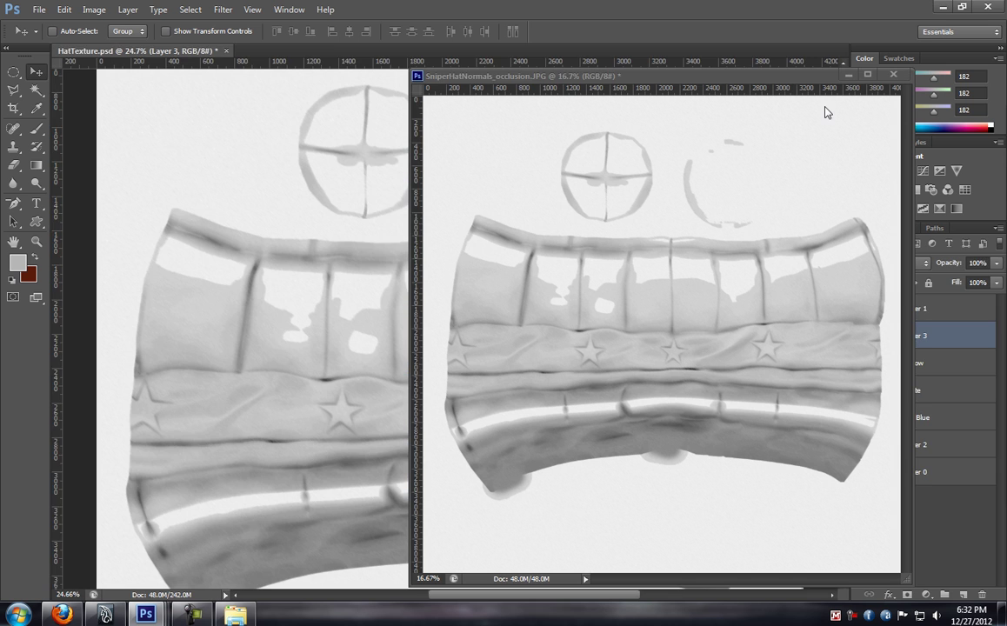
{"action": "left_click", "coordinate": [893, 75]}
{"action": "left_click", "coordinate": [511, 237]}
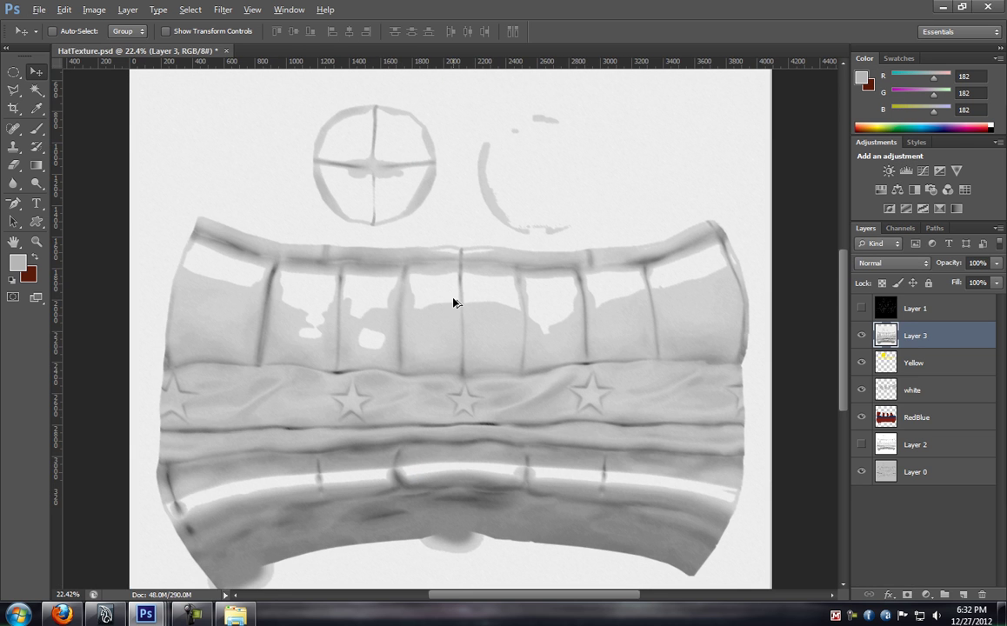
{"action": "scroll", "coordinate": [453, 301], "scroll_direction": "down", "scroll_amount": 2}
{"action": "left_click_drag", "start_coordinate": [453, 301], "coordinate": [464, 261]}
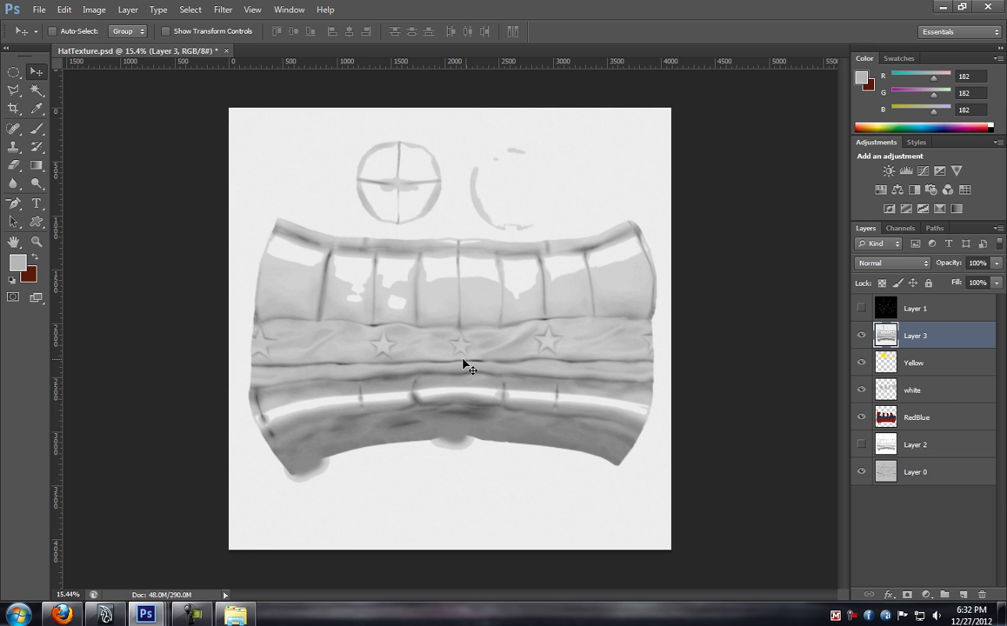
Set the occlusion layer's blend mode to Multiply
{"action": "scroll", "coordinate": [438, 361], "scroll_direction": "up", "scroll_amount": 1}
{"action": "scroll", "coordinate": [439, 361], "scroll_direction": "up", "scroll_amount": 10}
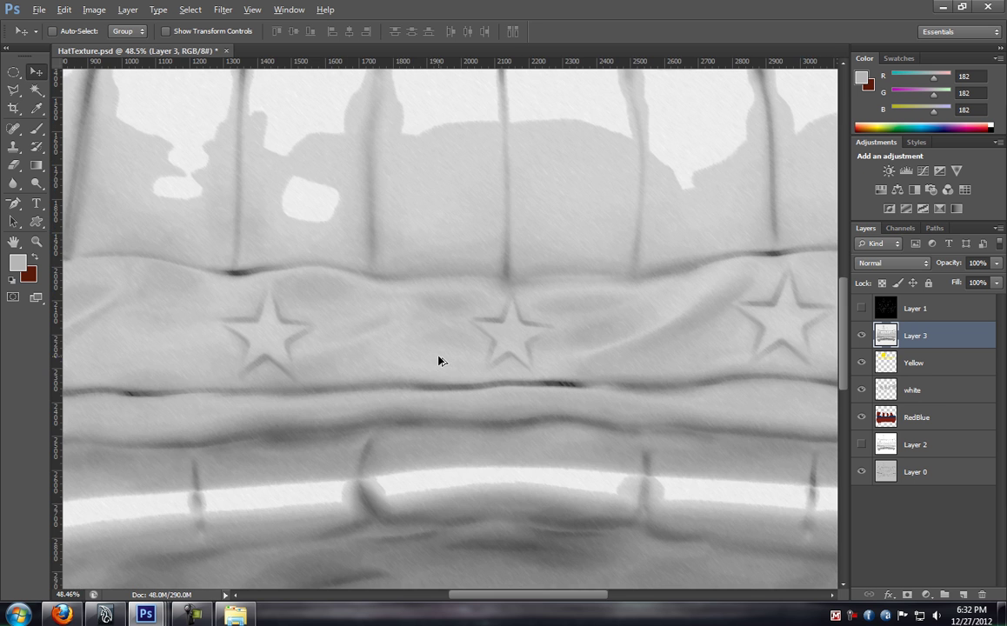
{"action": "left_click", "coordinate": [891, 263]}
{"action": "left_click", "coordinate": [887, 39]}
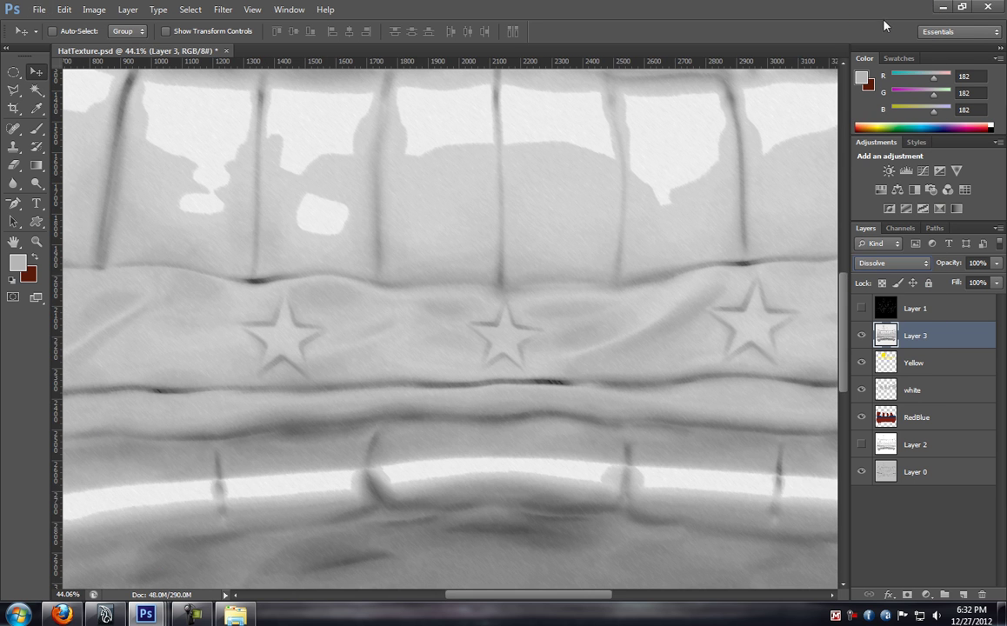
{"action": "key", "text": "shift+plus"}
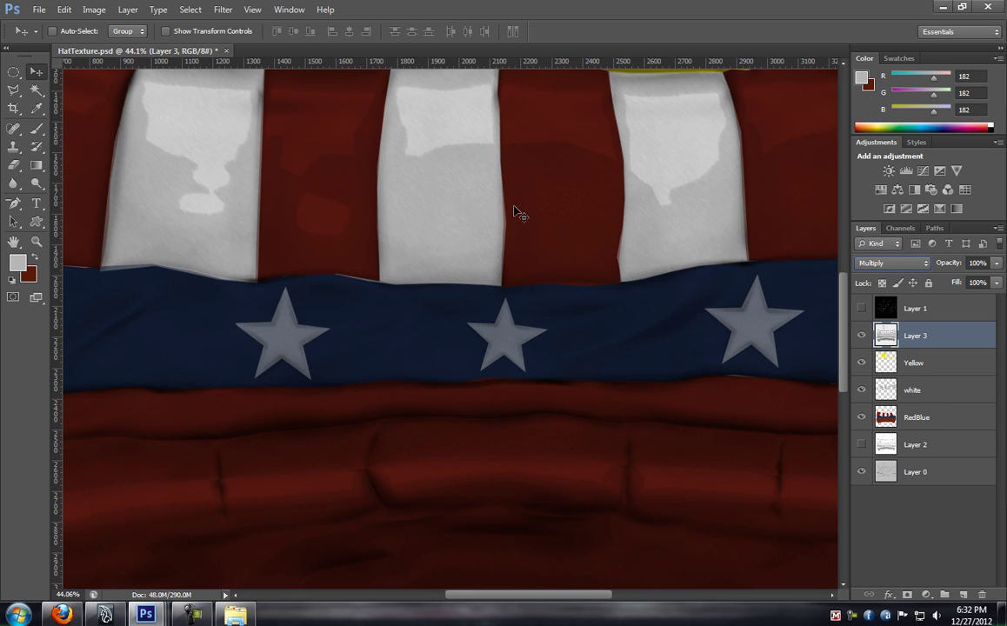
Examine how the multiplied occlusion shades the stripes, stars, band and brim across the hat texture
{"action": "scroll", "coordinate": [427, 230], "scroll_direction": "down", "scroll_amount": 1}
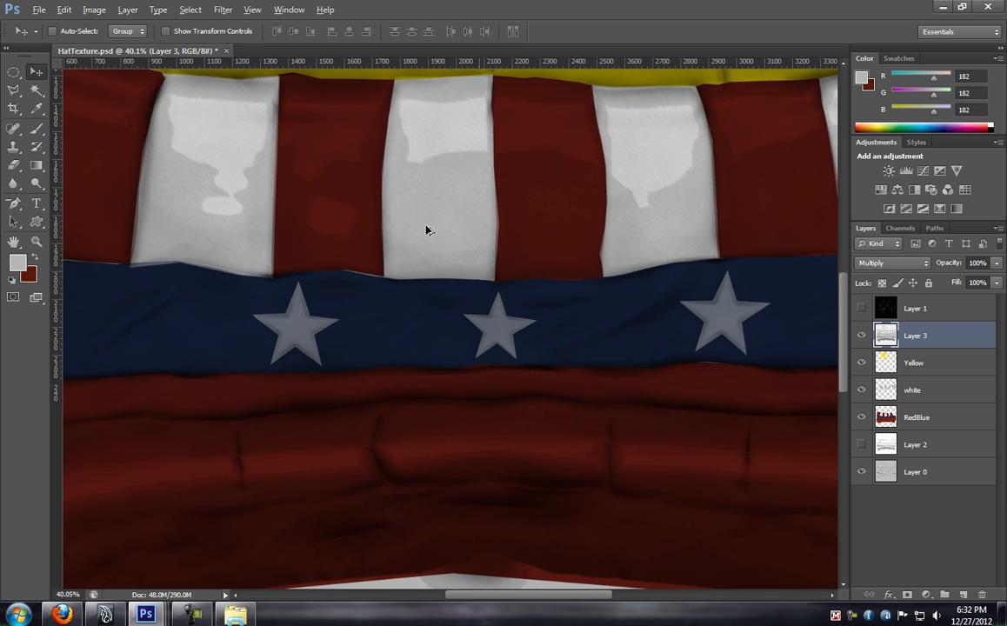
{"action": "scroll", "coordinate": [426, 229], "scroll_direction": "down", "scroll_amount": 5}
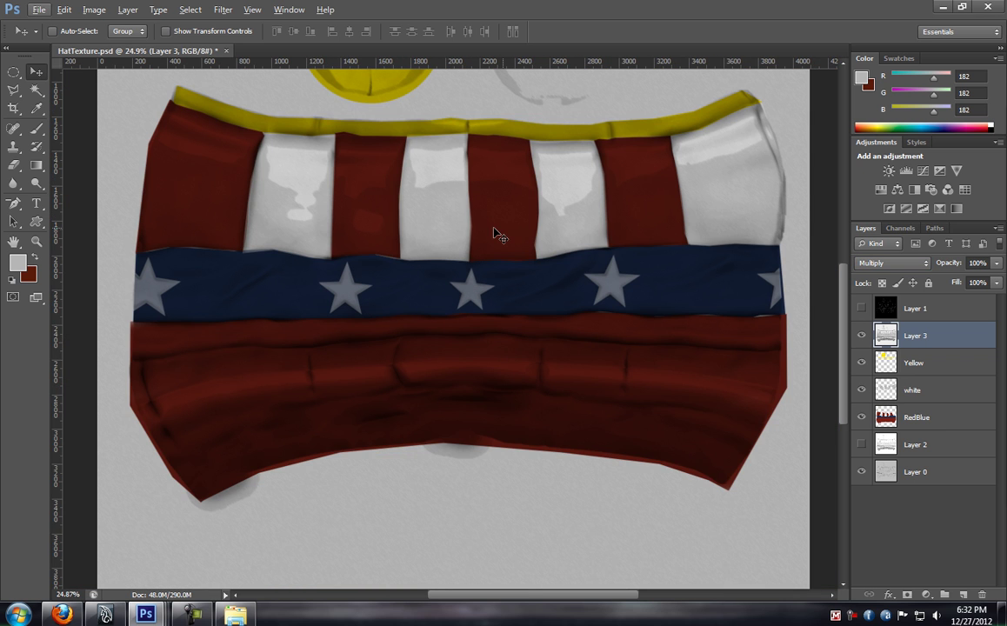
{"action": "scroll", "coordinate": [494, 234], "scroll_direction": "up", "scroll_amount": 2}
{"action": "scroll", "coordinate": [561, 290], "scroll_direction": "up", "scroll_amount": 8}
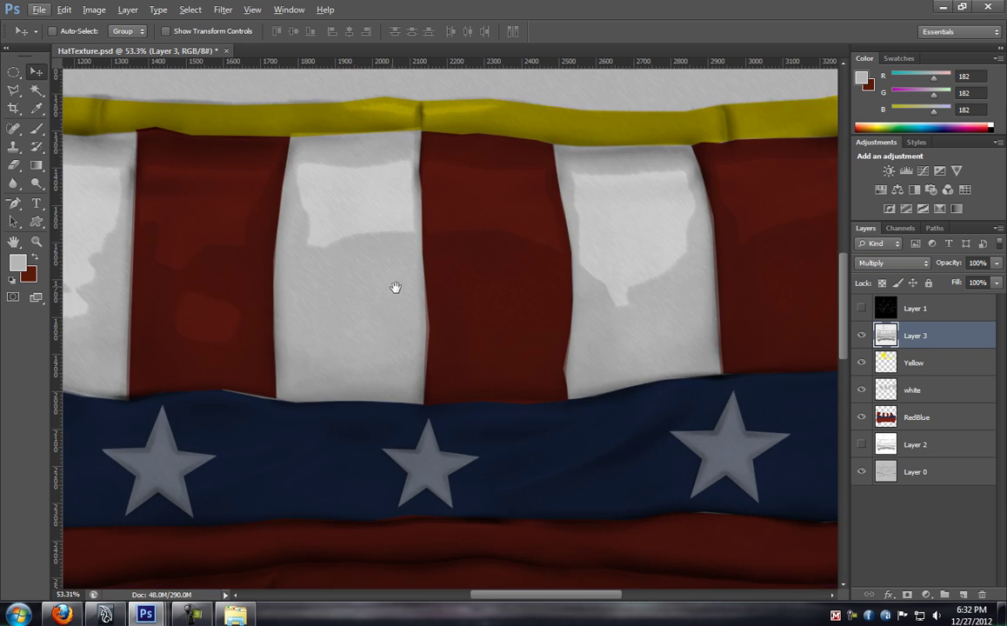
{"action": "left_click_drag", "start_coordinate": [395, 287], "coordinate": [412, 287]}
{"action": "scroll", "coordinate": [366, 270], "scroll_direction": "down", "scroll_amount": 2}
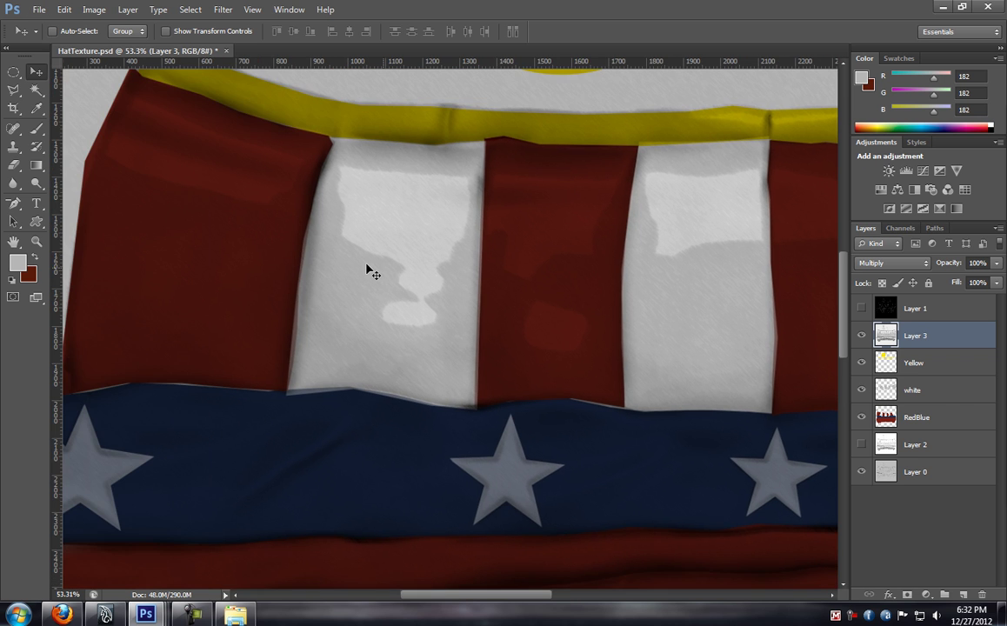
{"action": "scroll", "coordinate": [502, 359], "scroll_direction": "left", "scroll_amount": 2}
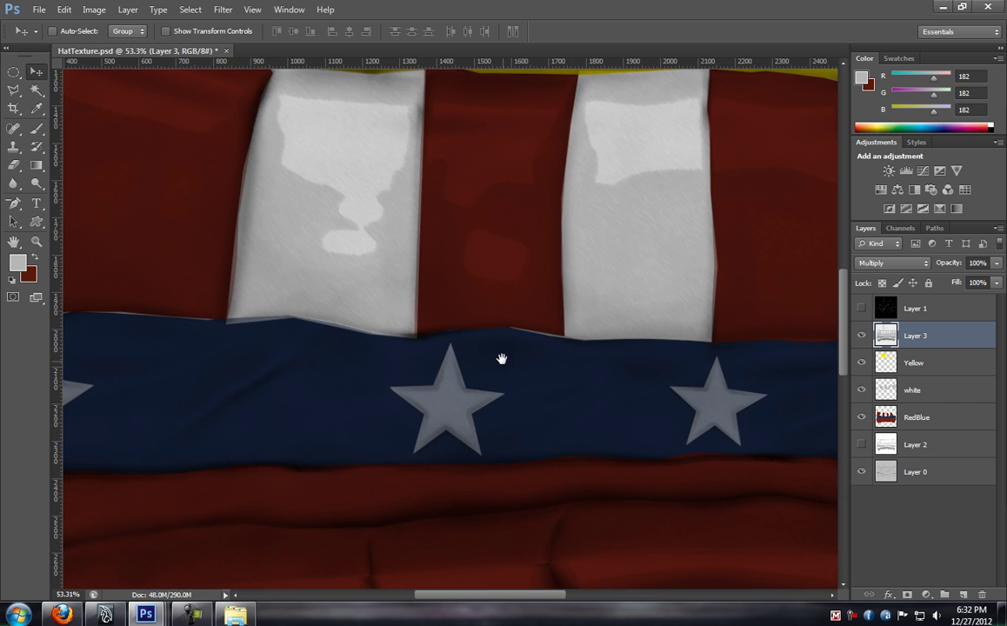
{"action": "scroll", "coordinate": [502, 359], "scroll_direction": "down", "scroll_amount": 2}
{"action": "scroll", "coordinate": [522, 355], "scroll_direction": "right", "scroll_amount": 3}
{"action": "scroll", "coordinate": [549, 350], "scroll_direction": "up", "scroll_amount": 2}
{"action": "scroll", "coordinate": [454, 409], "scroll_direction": "right", "scroll_amount": 4}
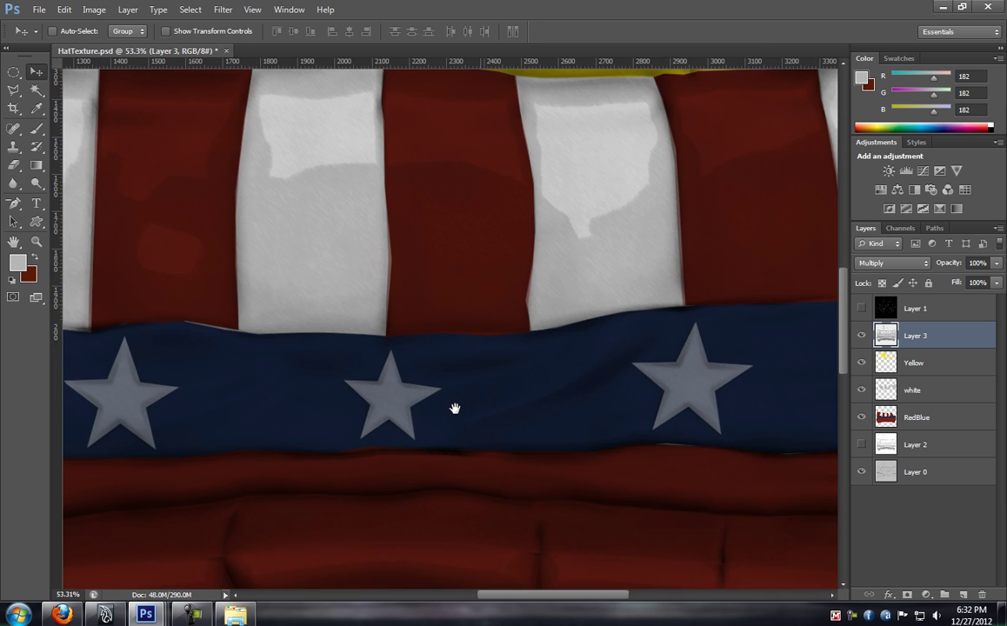
{"action": "scroll", "coordinate": [454, 408], "scroll_direction": "up", "scroll_amount": 1}
{"action": "scroll", "coordinate": [454, 409], "scroll_direction": "right", "scroll_amount": 4}
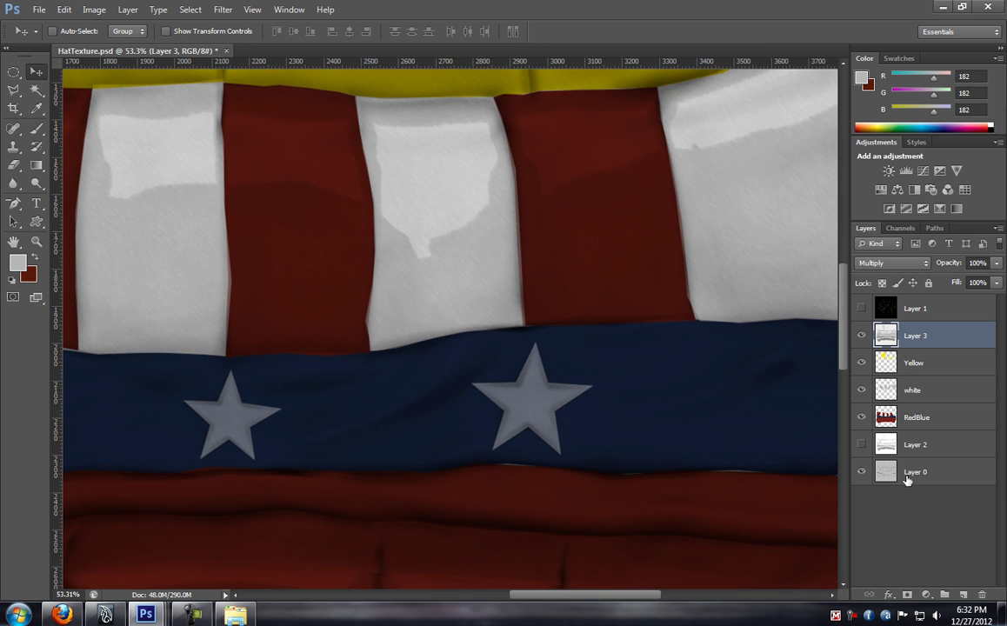
Make Layer 2 visible and check its effect across the hat texture
{"action": "left_click", "coordinate": [861, 445]}
{"action": "scroll", "coordinate": [424, 349], "scroll_direction": "down", "scroll_amount": 1}
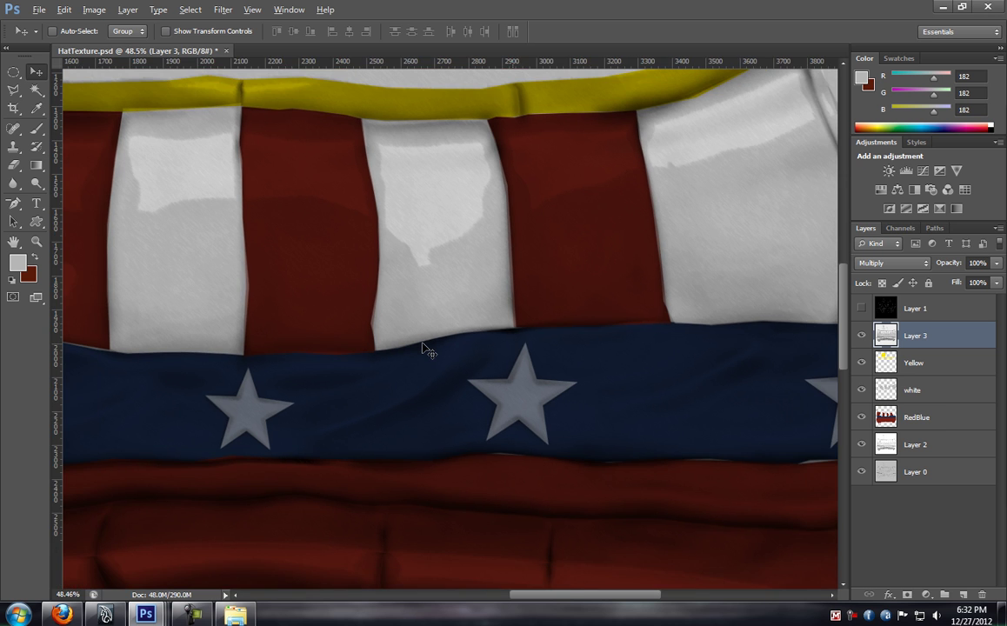
{"action": "scroll", "coordinate": [426, 350], "scroll_direction": "down", "scroll_amount": 6}
{"action": "mouse_move", "coordinate": [399, 370]}
{"action": "left_mouse_down"}
{"action": "mouse_move", "coordinate": [541, 331]}
{"action": "mouse_move", "coordinate": [425, 322]}
{"action": "left_mouse_up"}
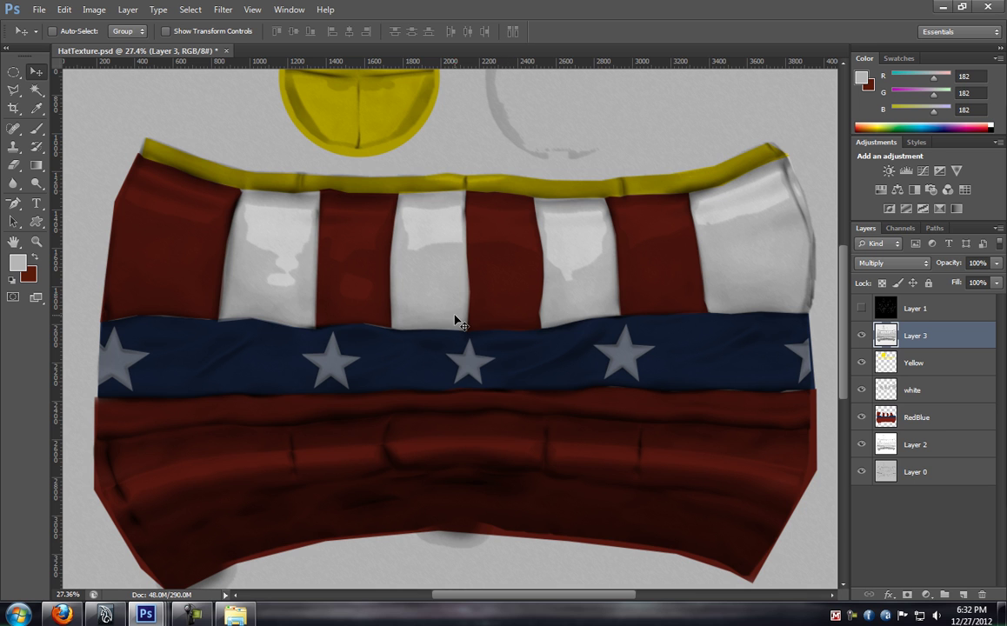
{"action": "left_click_drag", "start_coordinate": [545, 331], "coordinate": [436, 318]}
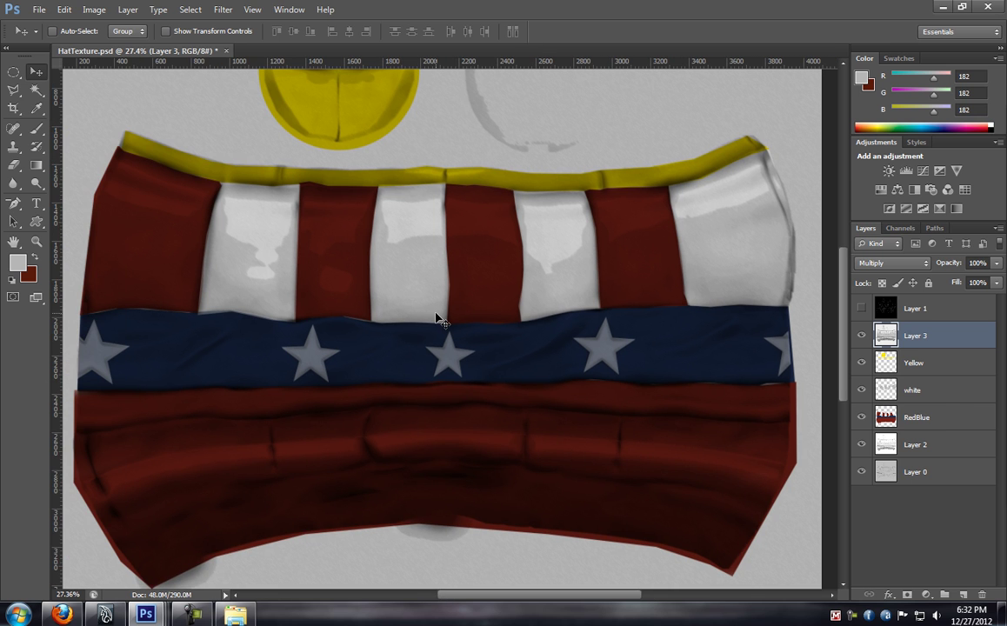